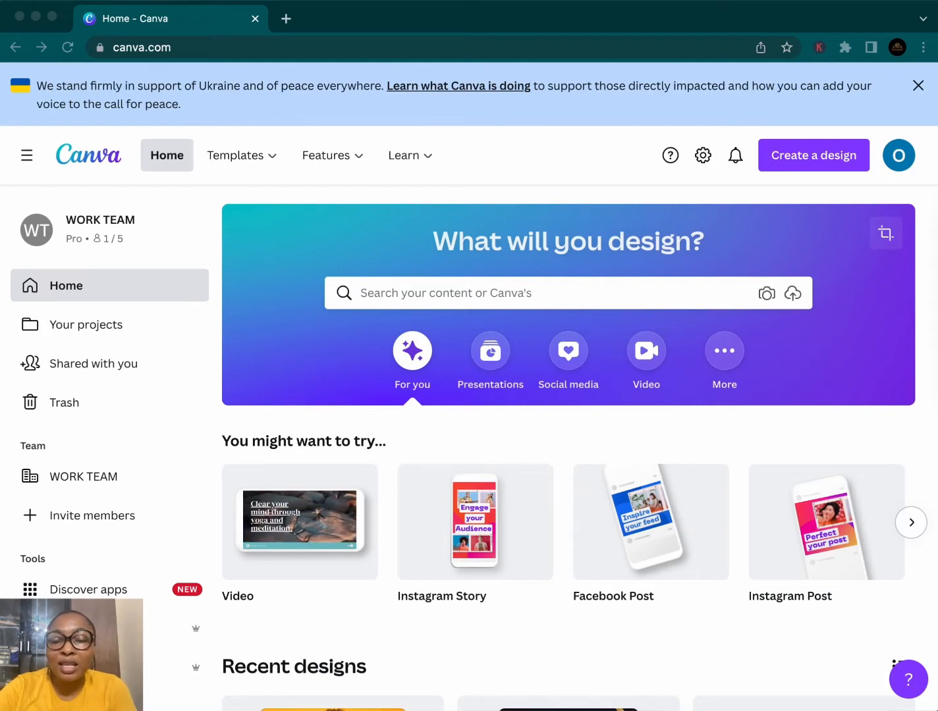
# Create a new blank Instagram Post design
pyautogui.scroll(-1, 805, 168)
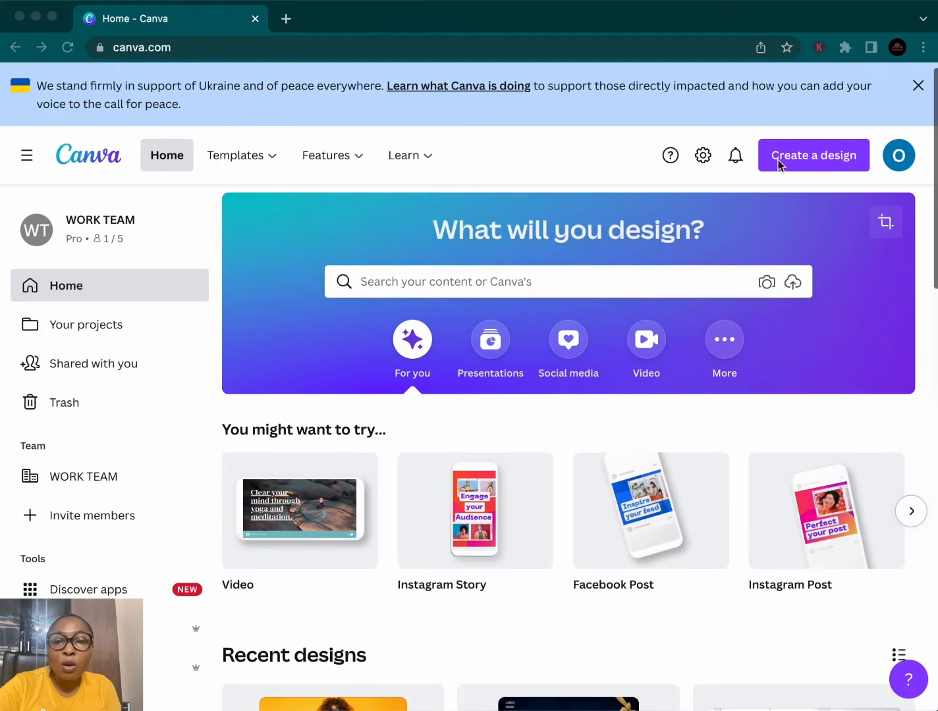
pyautogui.click(836, 169)
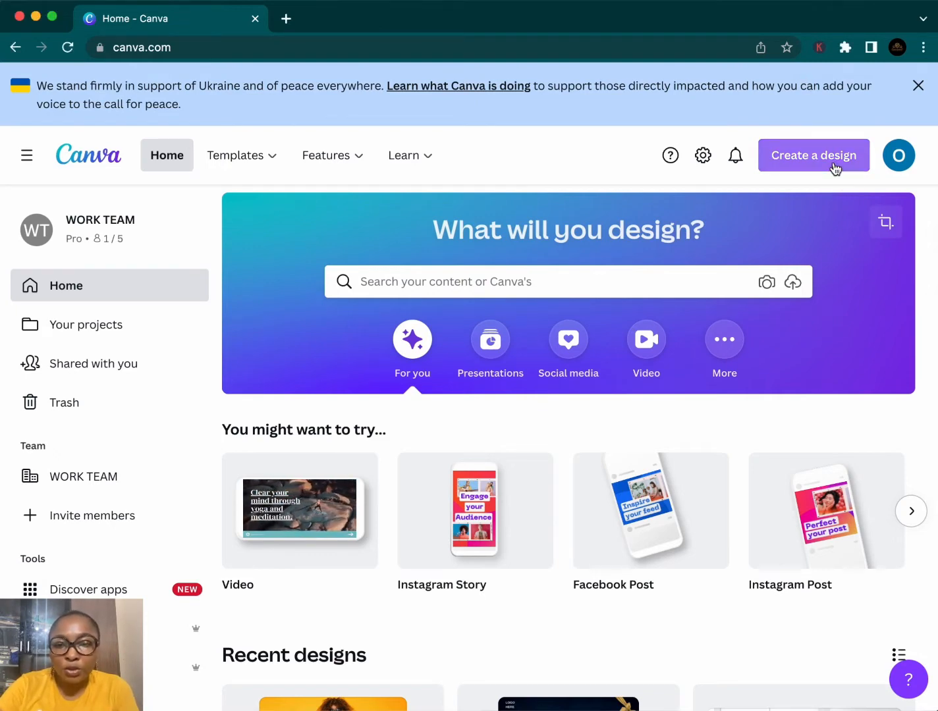
pyautogui.click(833, 165)
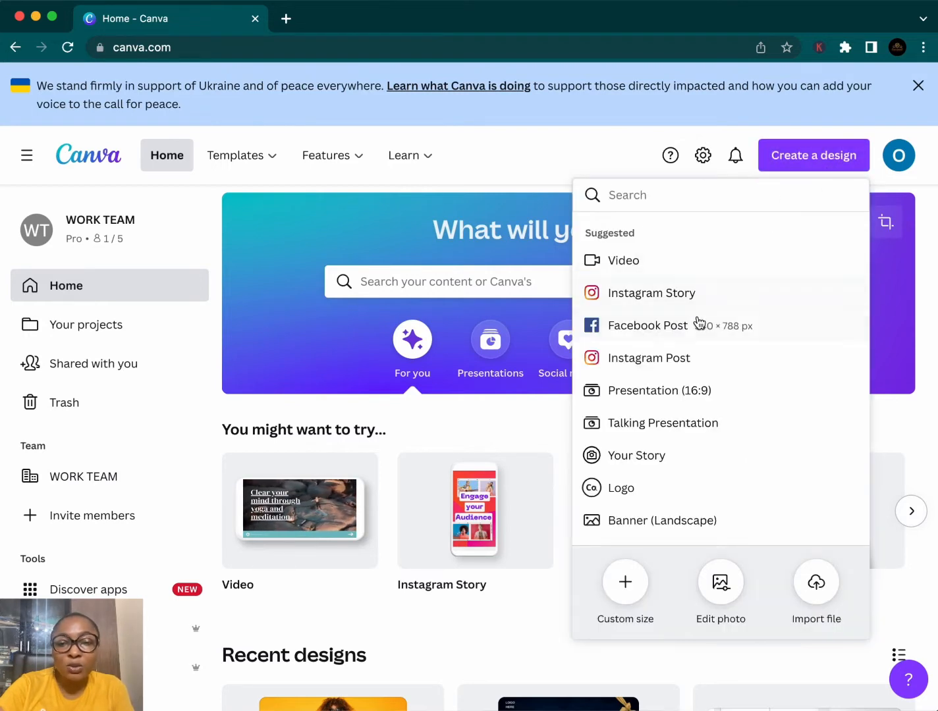
pyautogui.click(717, 371)
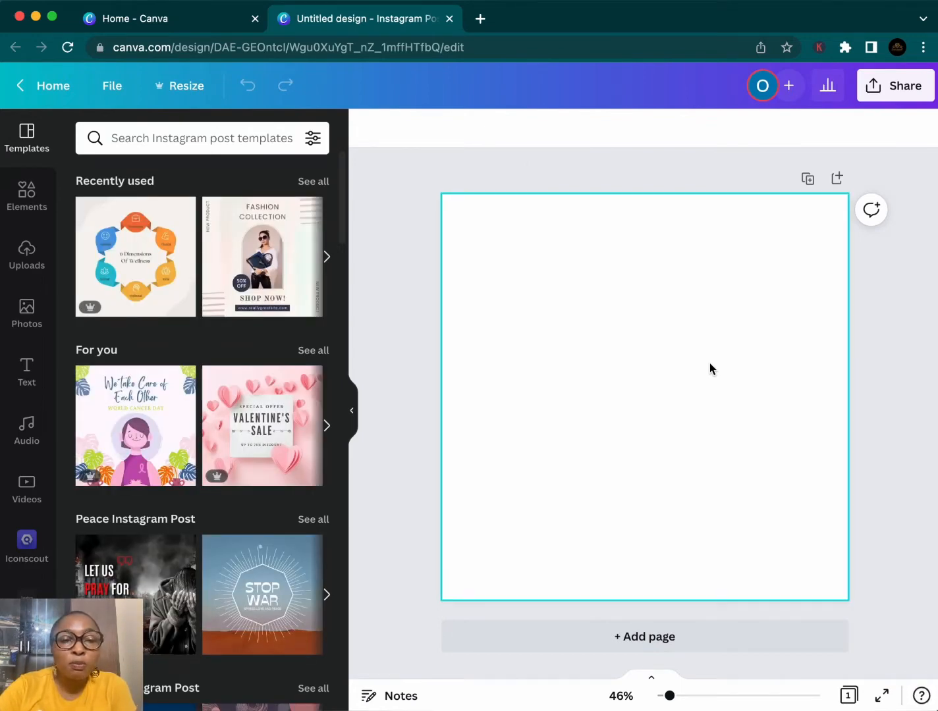
# Set the blank page's background colour to the dark blue default colour
pyautogui.click(693, 348)
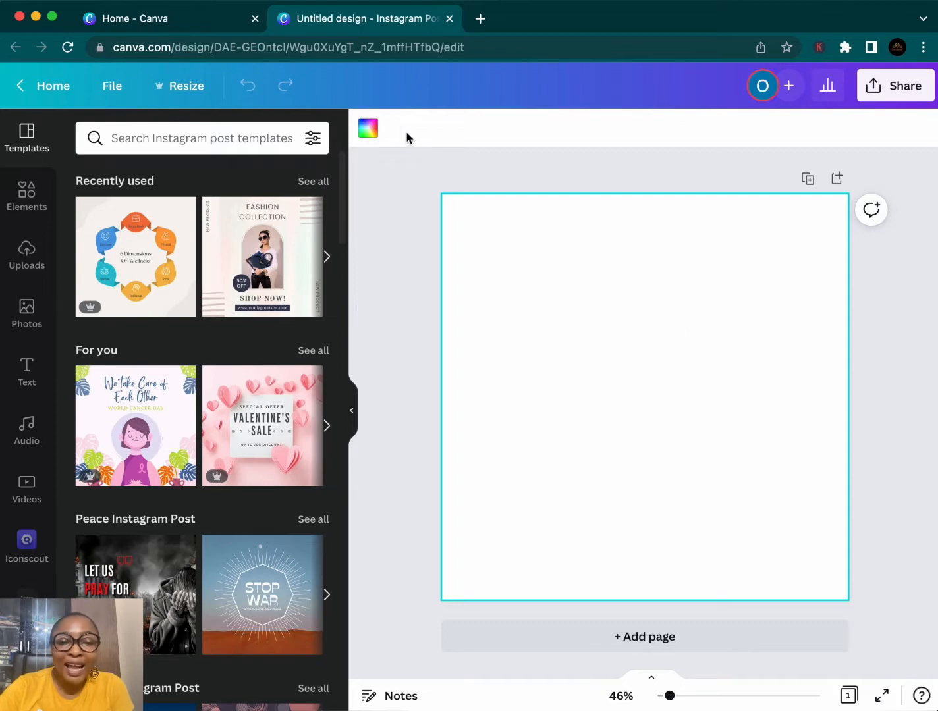
pyautogui.click(373, 134)
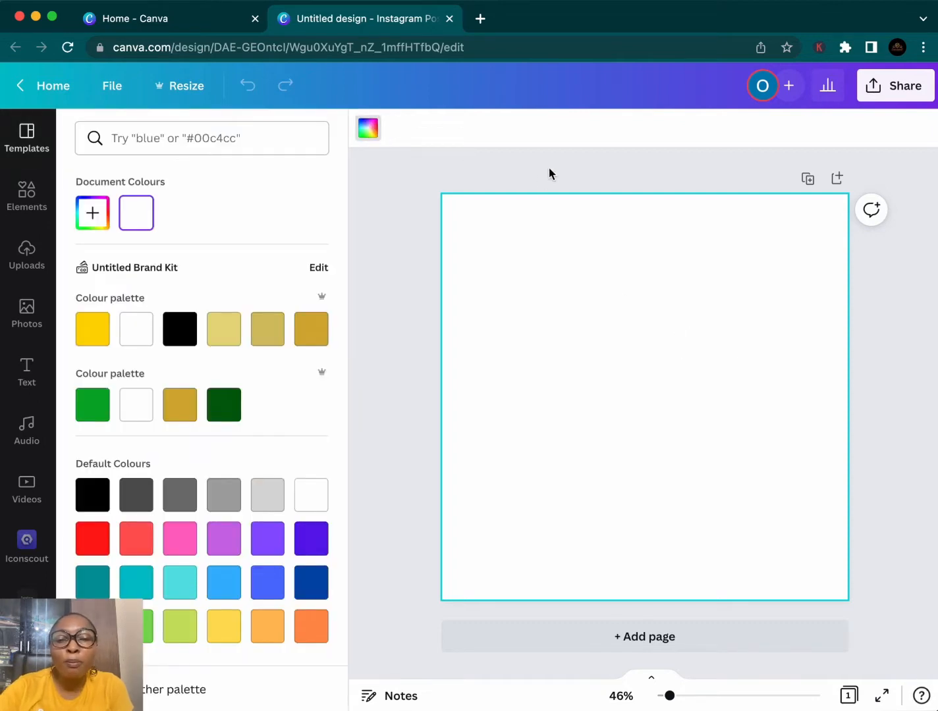
pyautogui.click(311, 583)
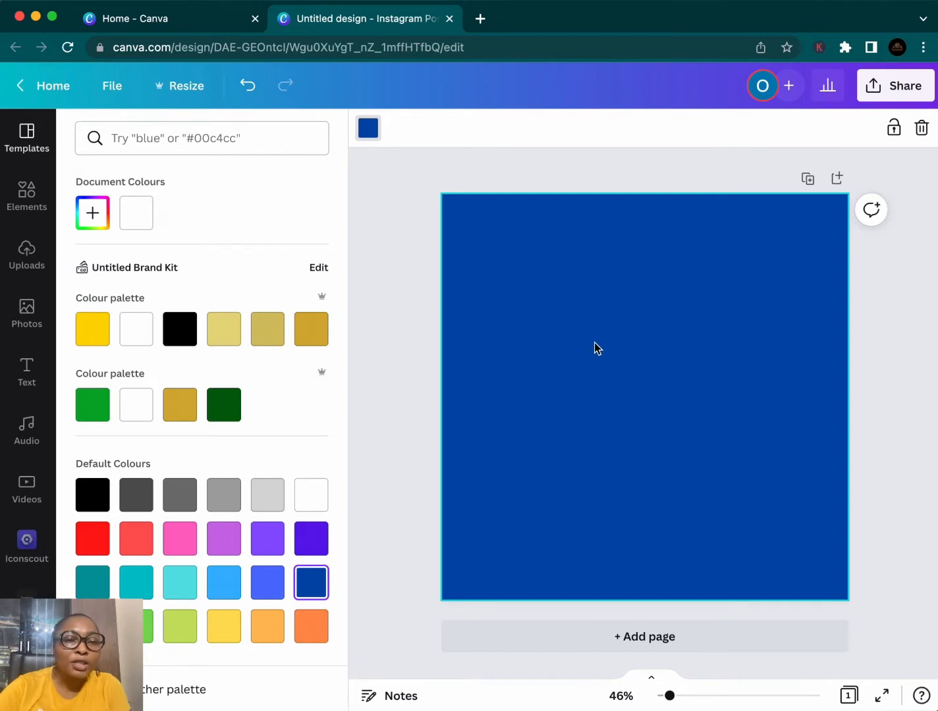
# Search the photo library for "blue textured background"
pyautogui.click(28, 318)
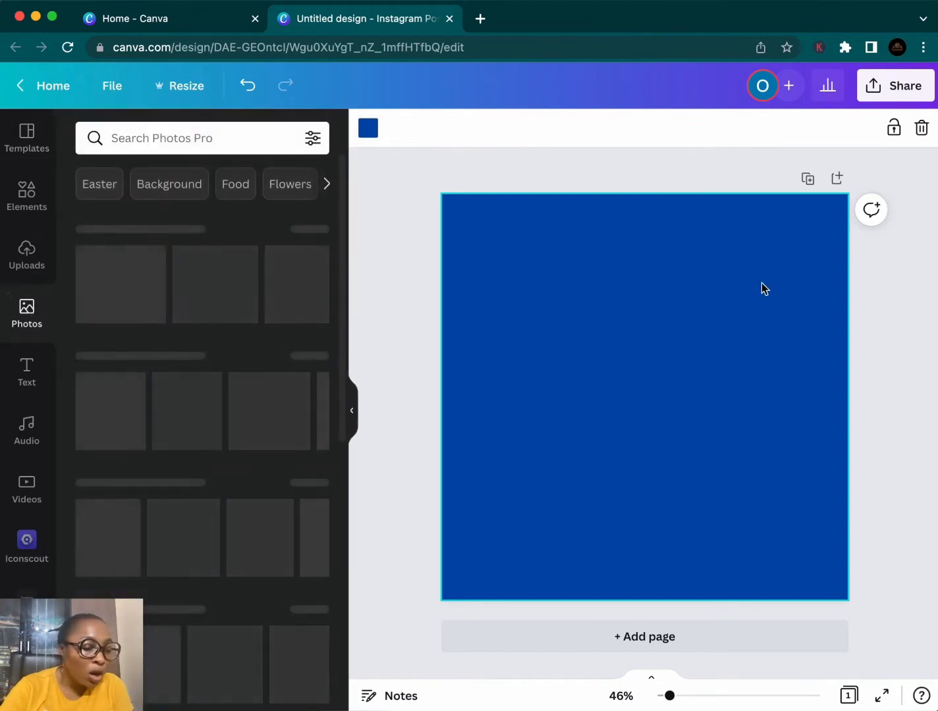
pyautogui.click(260, 137)
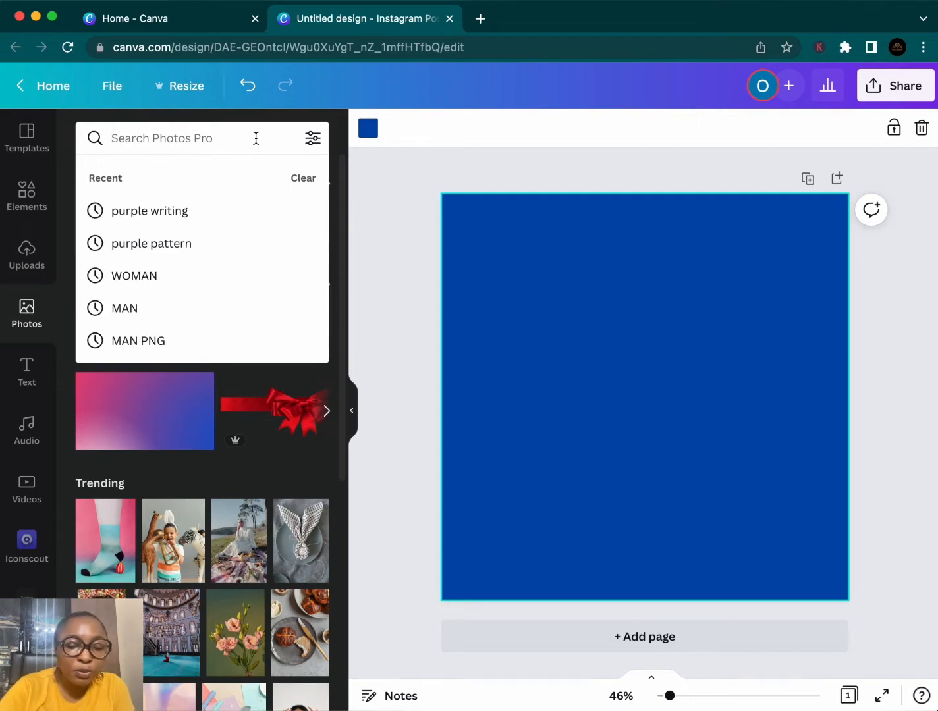
pyautogui.write('blue')
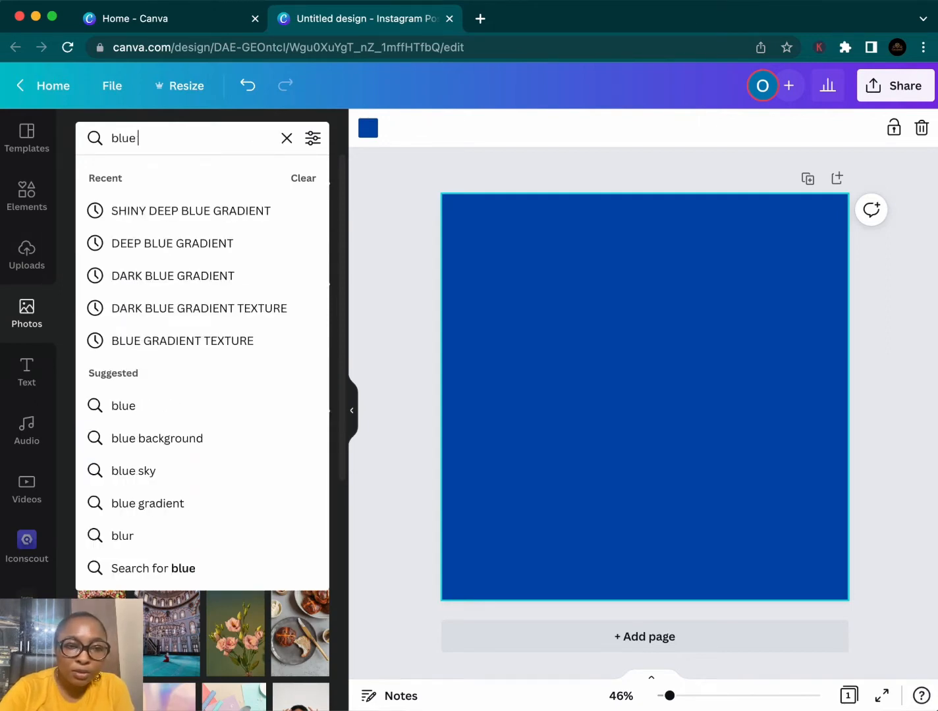
pyautogui.write(' tex')
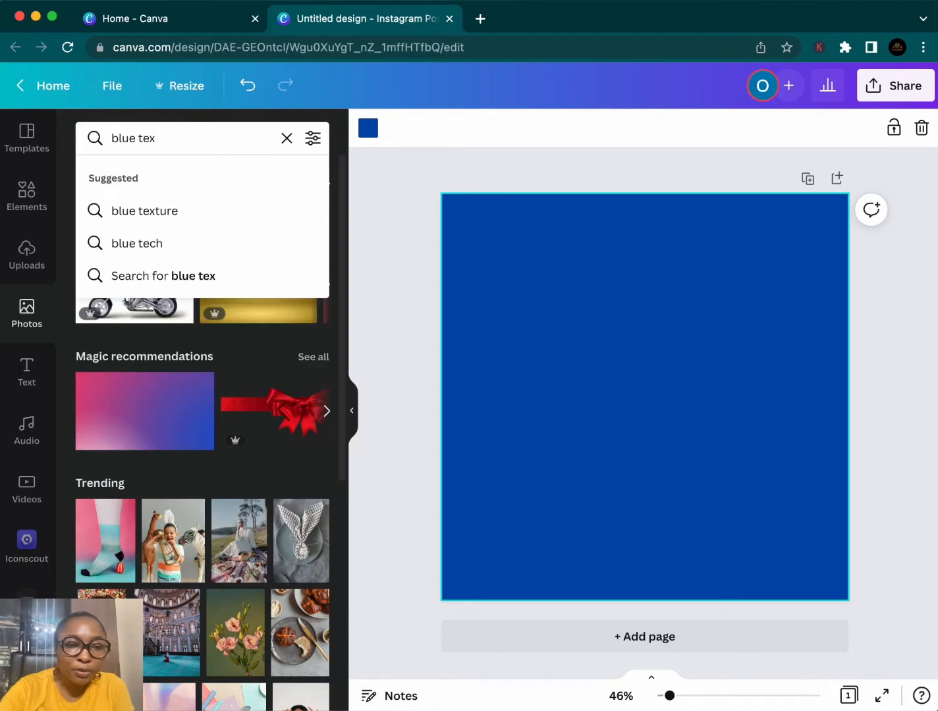
pyautogui.write('tu')
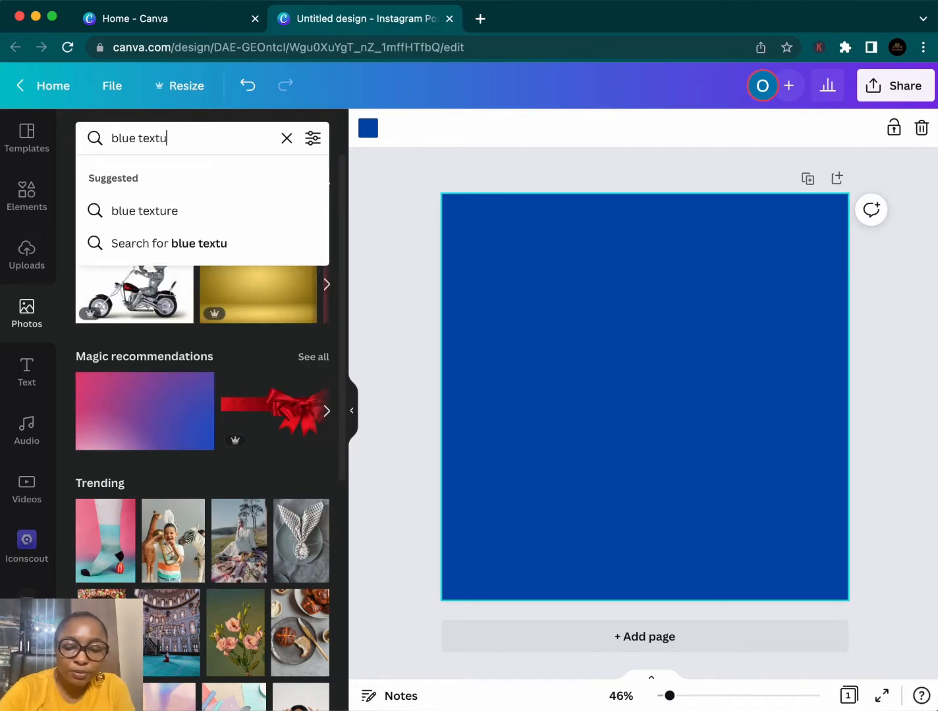
pyautogui.write('red ba')
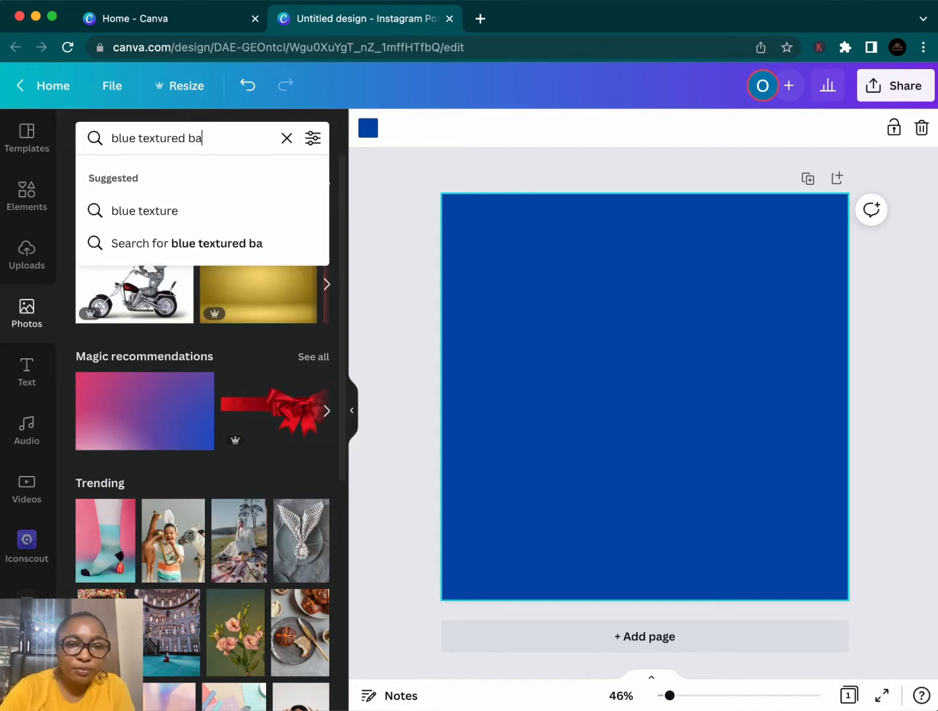
pyautogui.write('ckground')
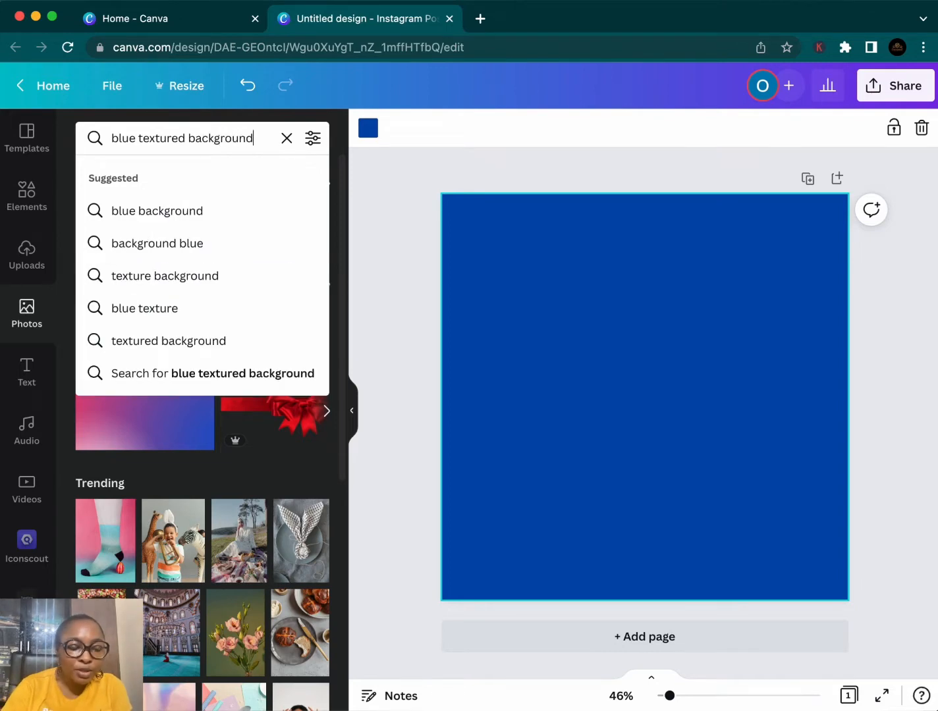
pyautogui.press('Return')
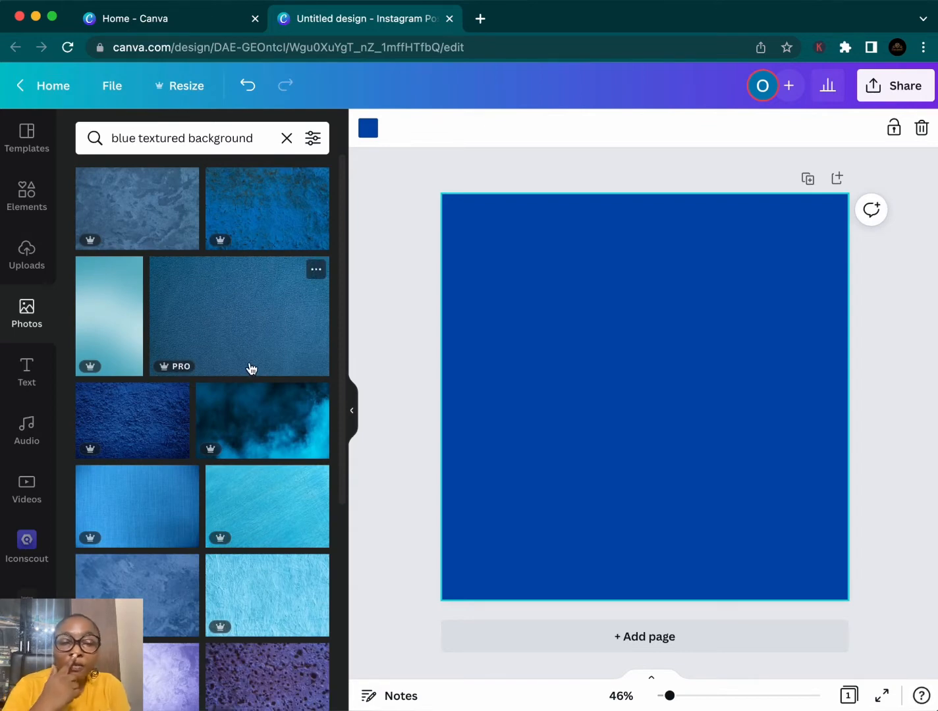
# Look through the blue textured background photos for a suitable dark blue texture
pyautogui.scroll(-6, 249, 369)
pyautogui.scroll(-3, 251, 369)
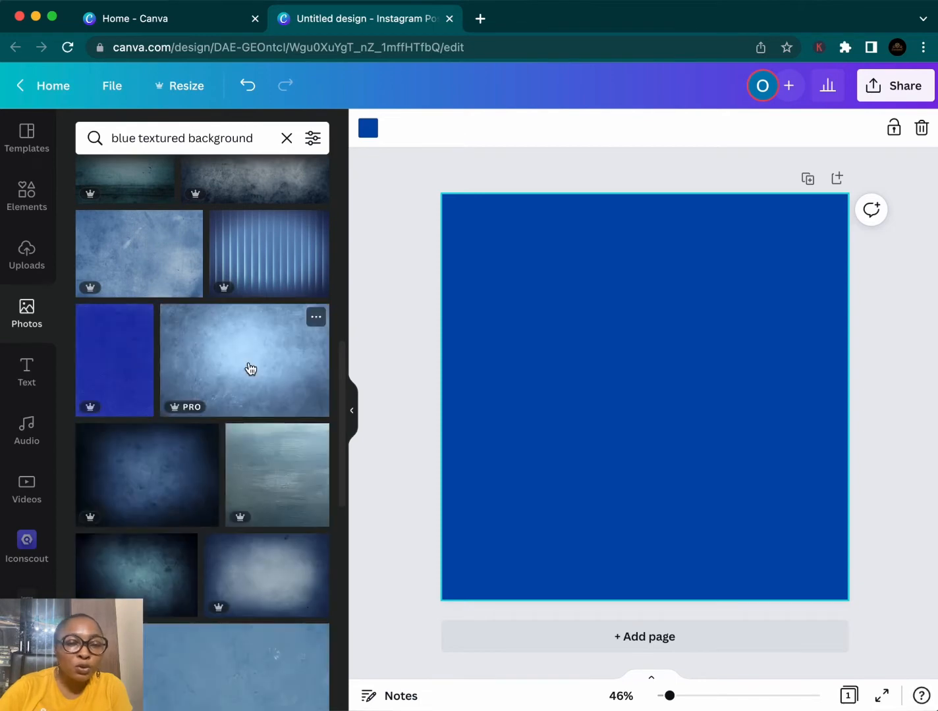
pyautogui.scroll(-8, 251, 369)
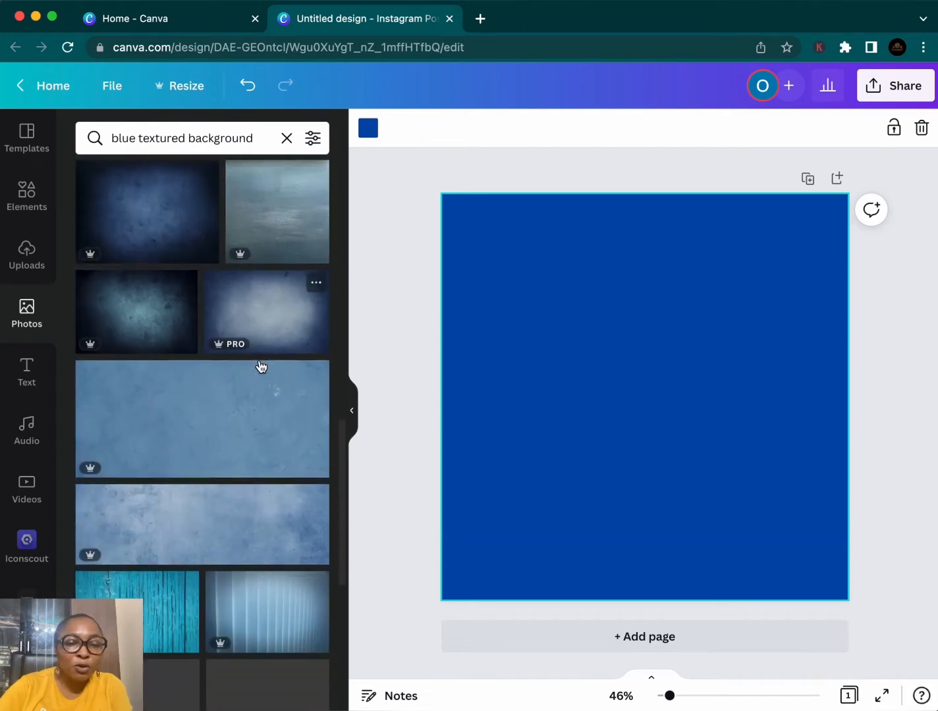
pyautogui.scroll(-1, 261, 367)
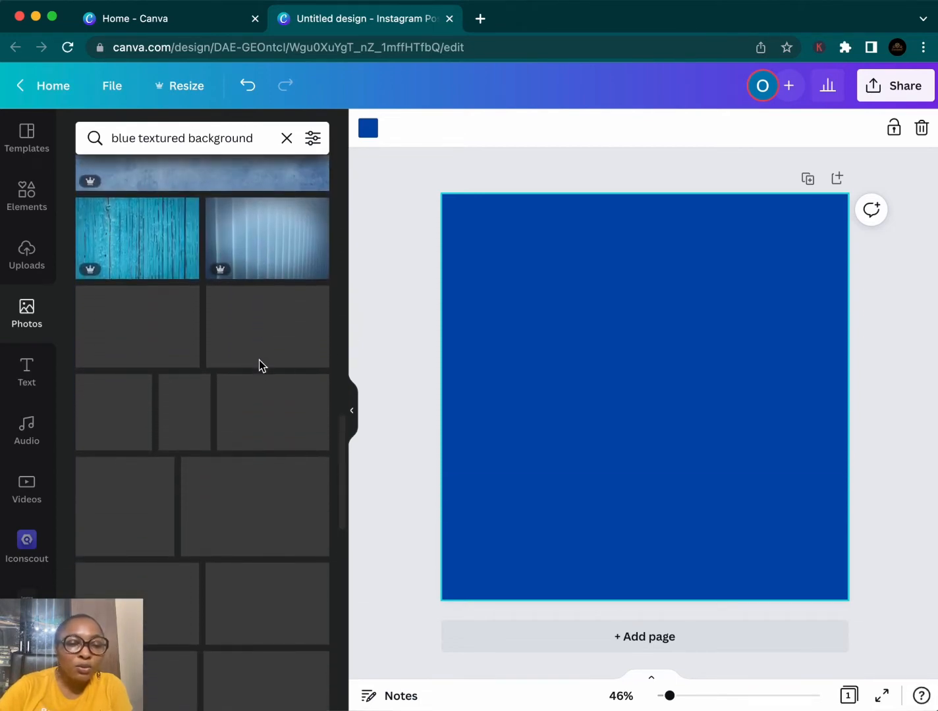
pyautogui.scroll(-3, 262, 366)
pyautogui.scroll(-2, 262, 367)
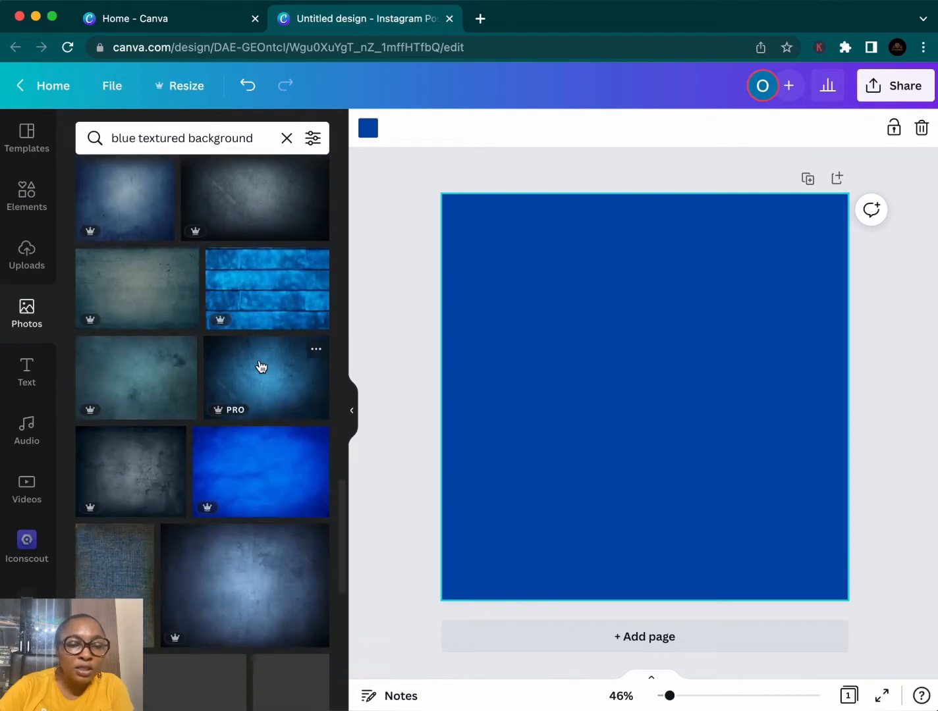
pyautogui.scroll(-4, 262, 366)
# Fill the page background with the dark blue textured photo from the recently used photos
pyautogui.scroll(-8, 261, 367)
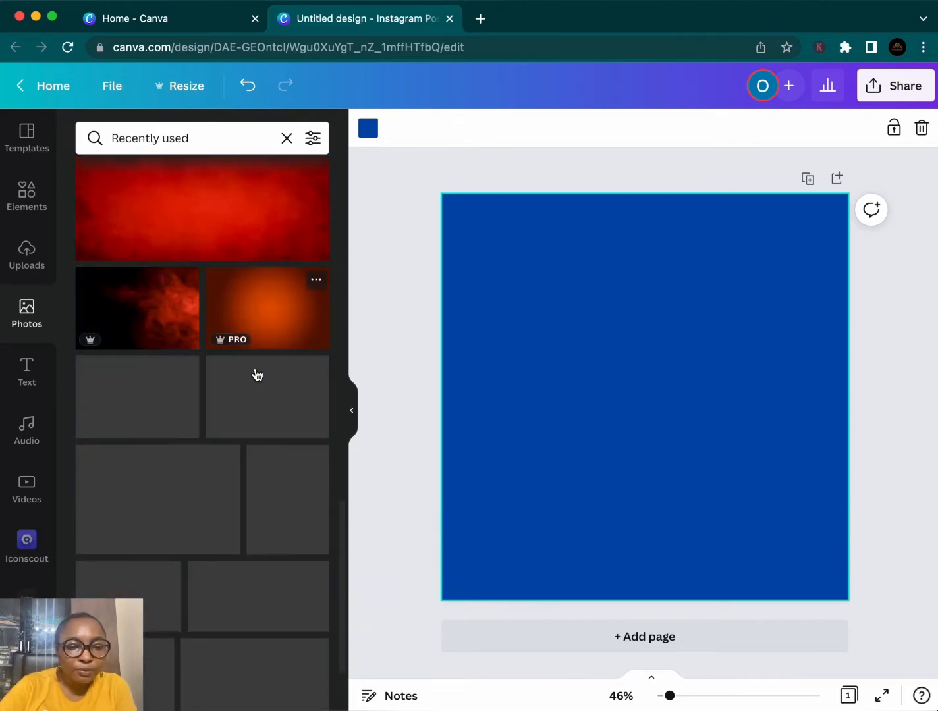
pyautogui.scroll(-13, 256, 375)
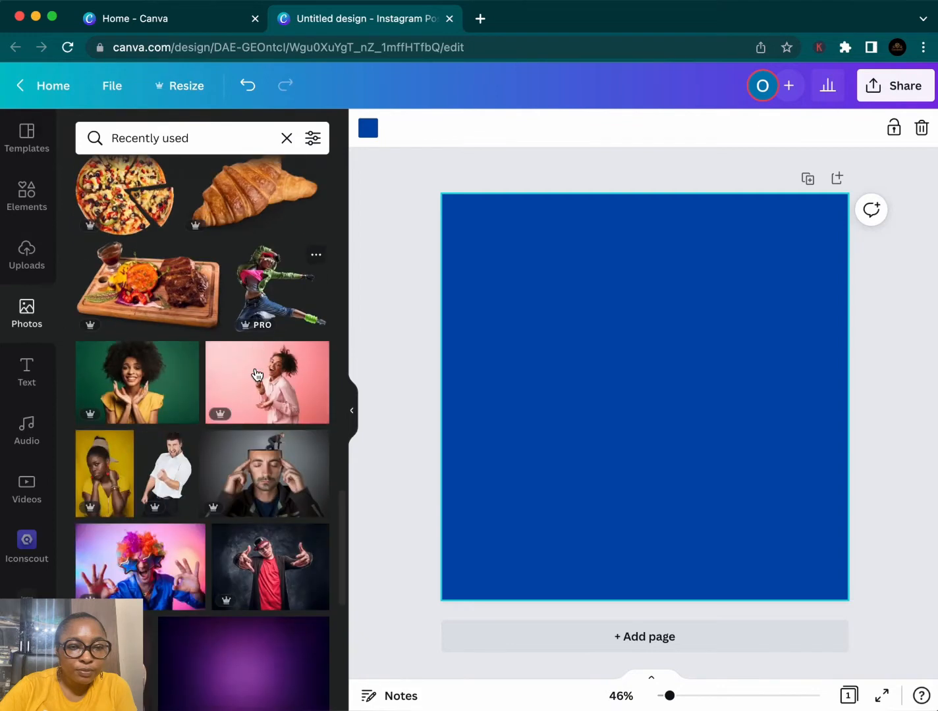
pyautogui.scroll(-8, 257, 375)
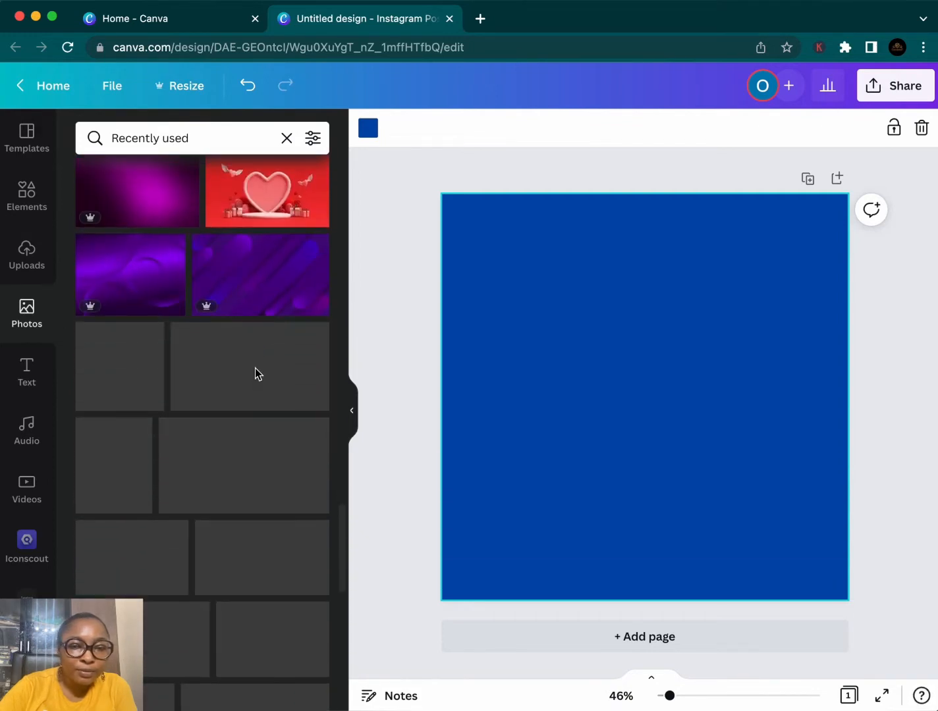
pyautogui.scroll(5, 256, 375)
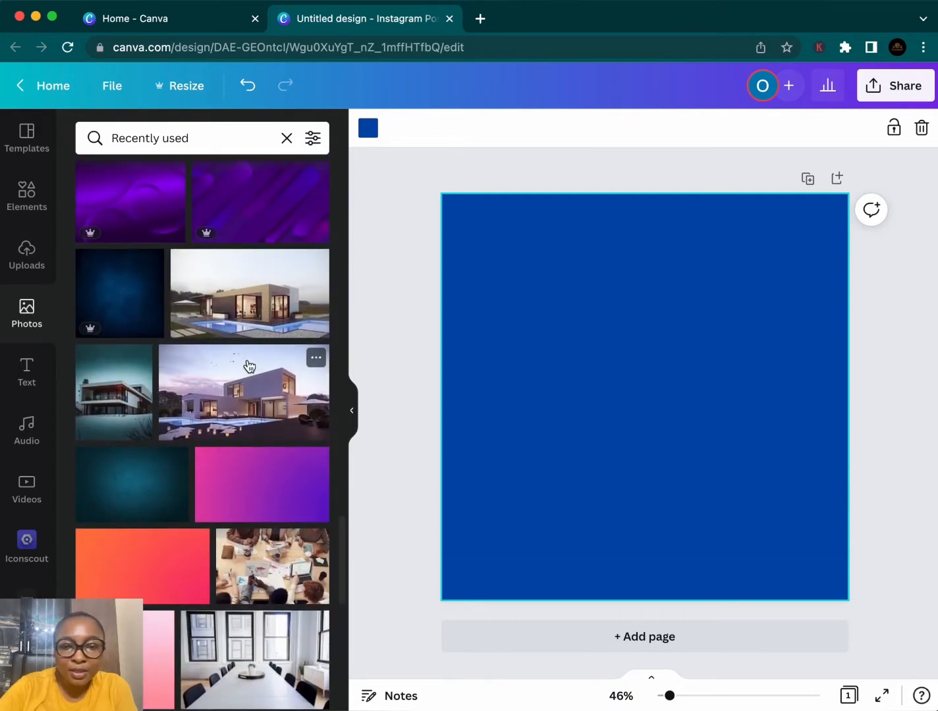
pyautogui.moveTo(97, 287); pyautogui.dragTo(488, 262)
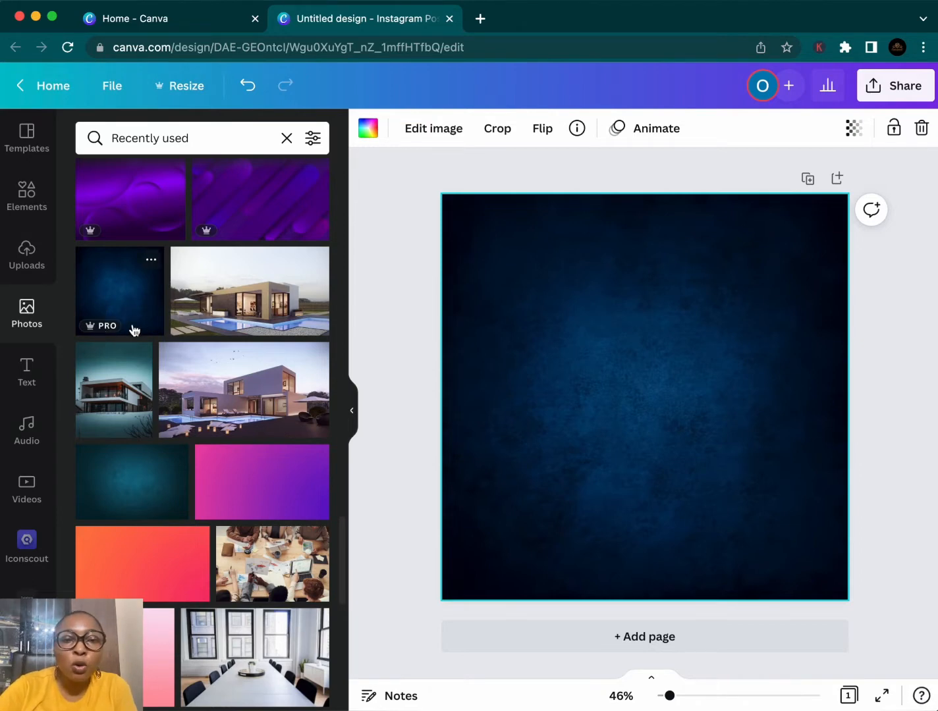
# Search Google for "blue texture background" in a new browser tab
pyautogui.click(480, 18)
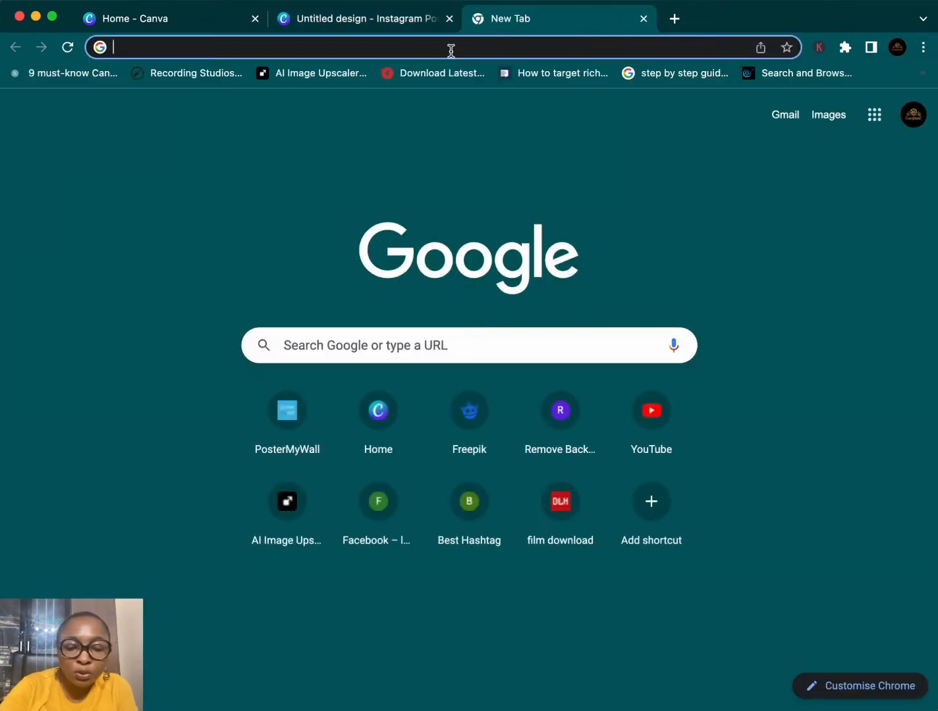
pyautogui.click(451, 49)
pyautogui.write('b')
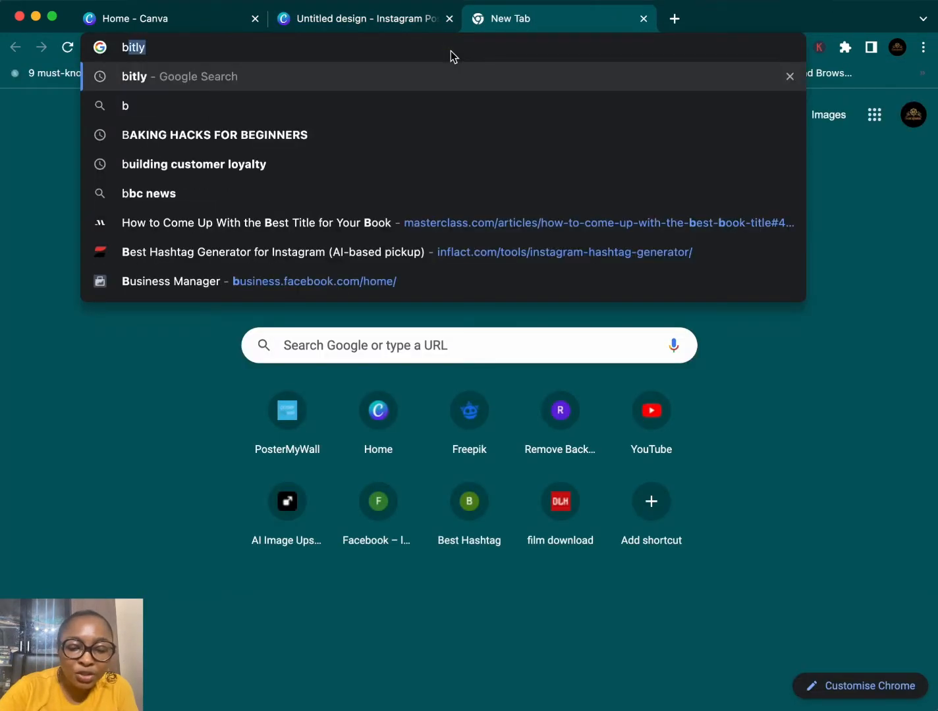
pyautogui.write('lue ')
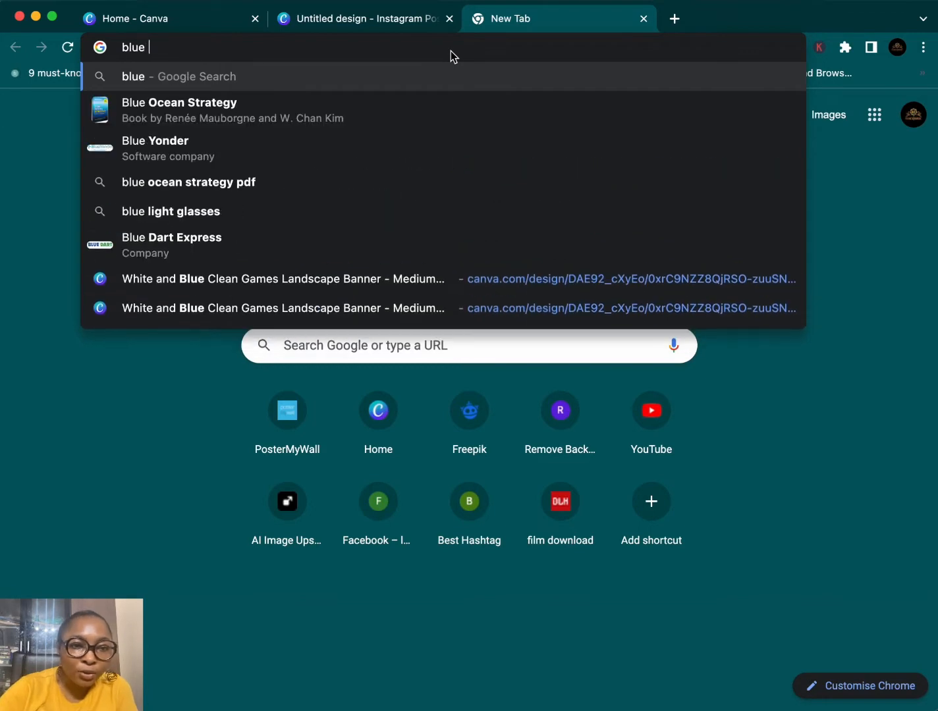
pyautogui.write('textured')
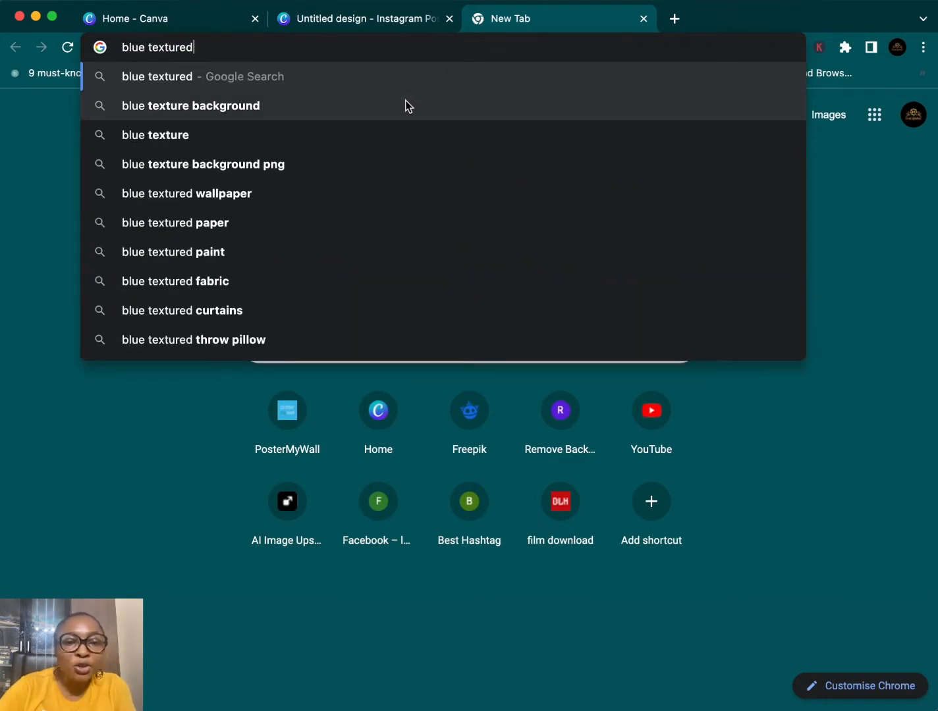
pyautogui.click(405, 102)
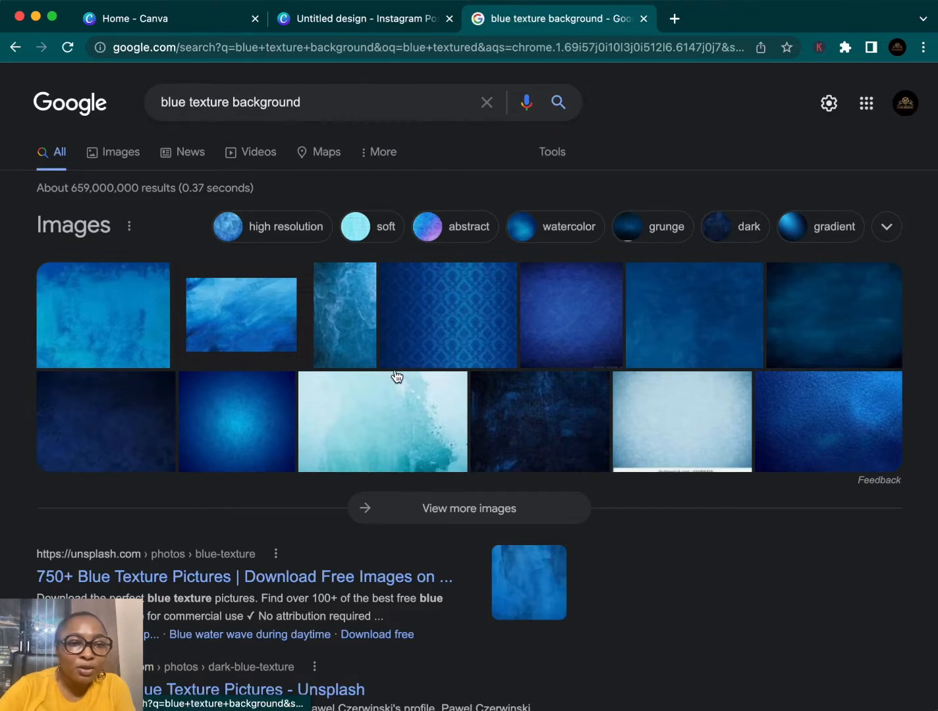
# Browse the Google image results and preview the dark blue "2,232,778 Blue Texture Stock Photos" image from iStock
pyautogui.scroll(-1, 329, 352)
pyautogui.scroll(-5, 139, 229)
pyautogui.scroll(5, 139, 230)
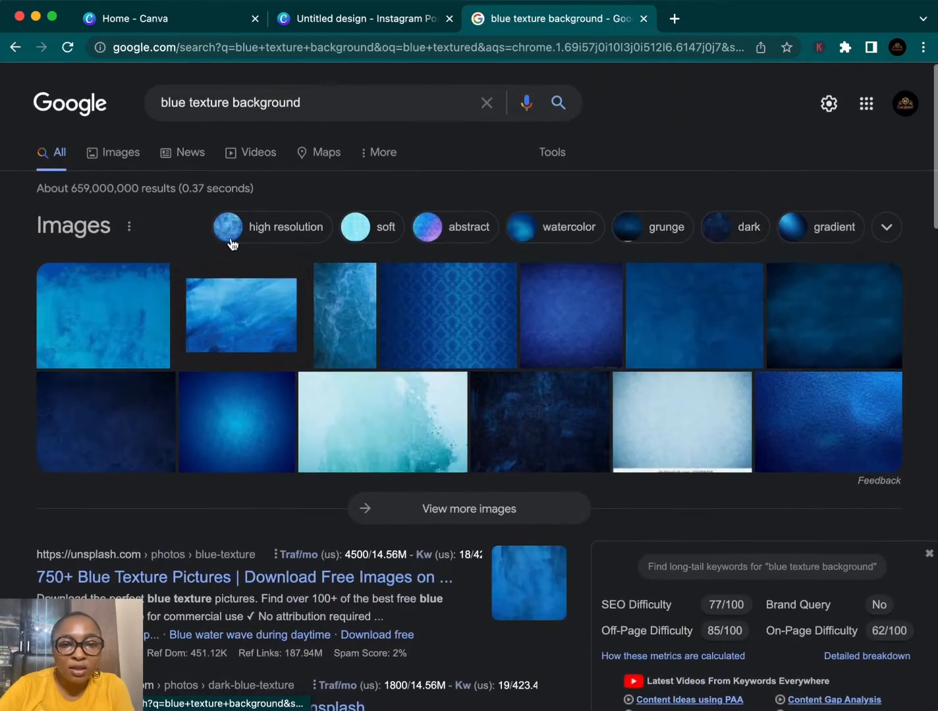
pyautogui.click(114, 152)
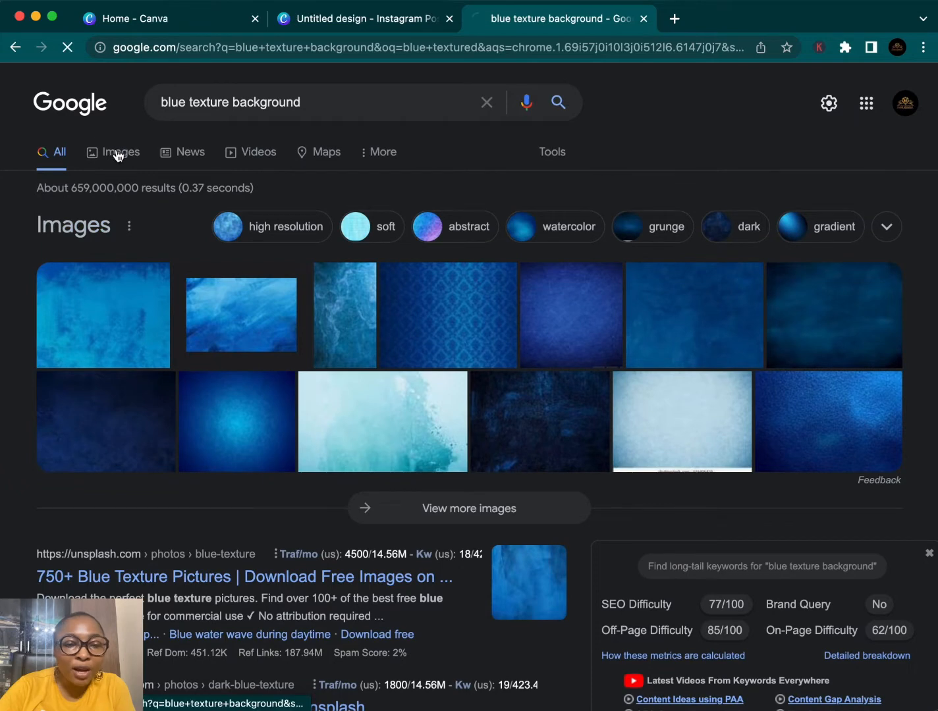
pyautogui.scroll(-5, 399, 289)
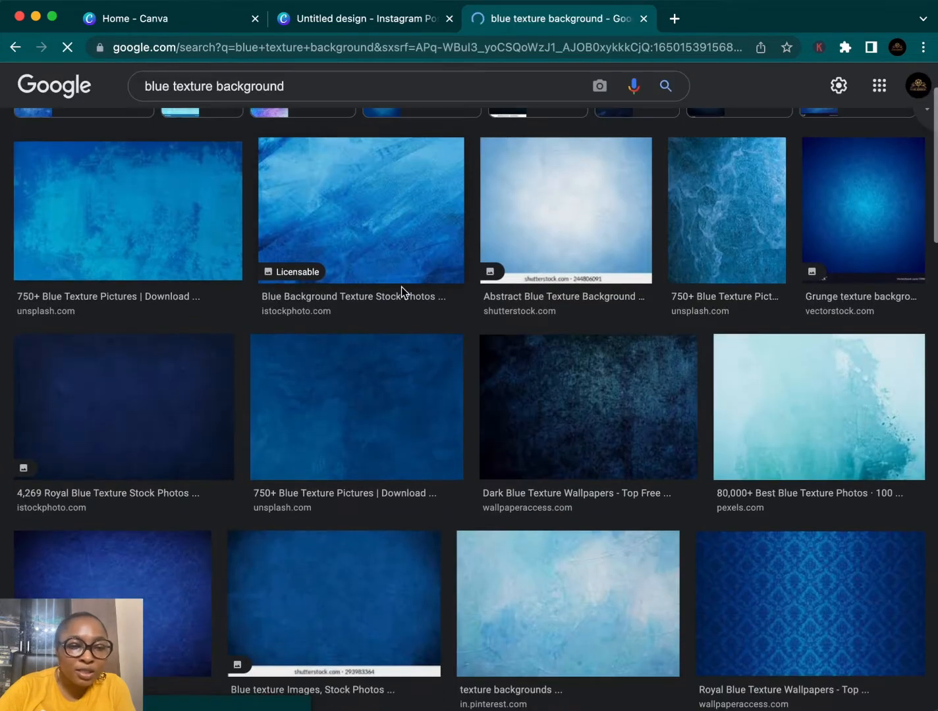
pyautogui.scroll(-4, 402, 293)
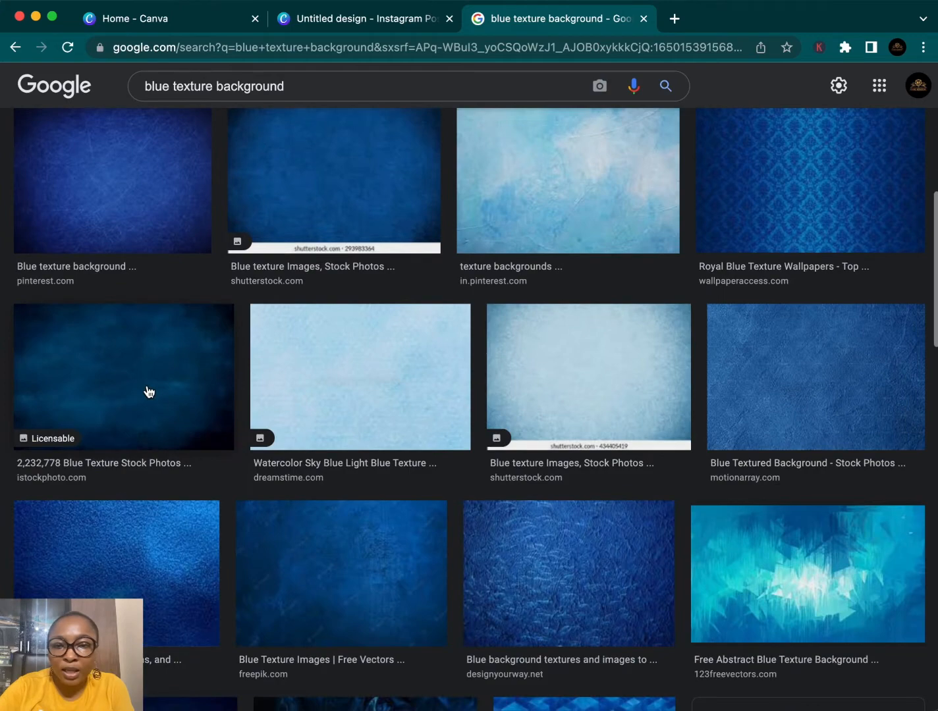
pyautogui.moveTo(147, 392); pyautogui.dragTo(142, 390)
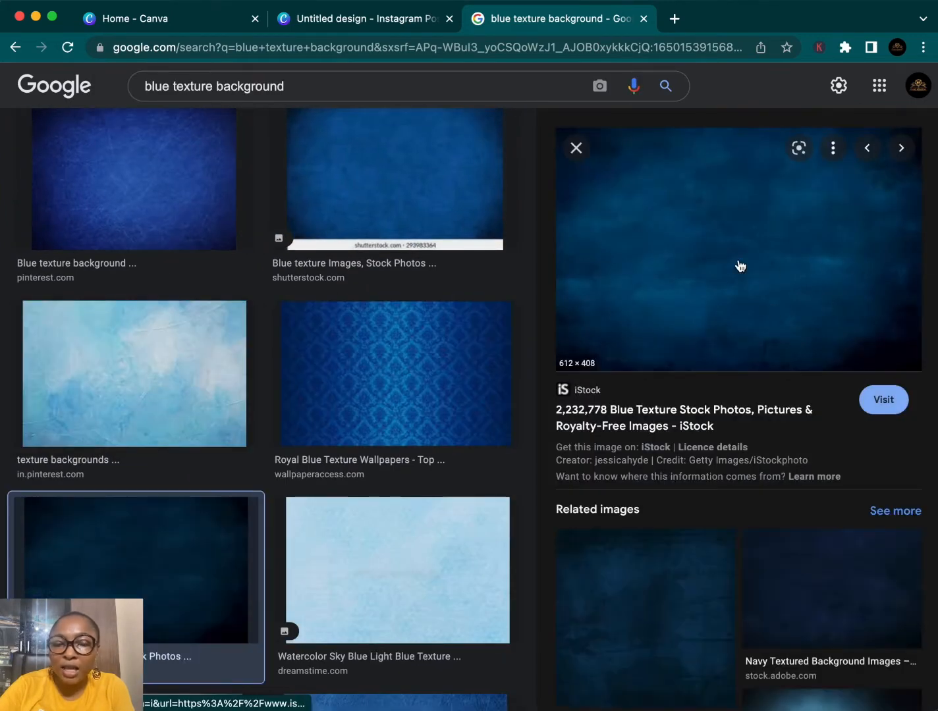
pyautogui.scroll(-2, 738, 266)
pyautogui.scroll(2, 738, 267)
pyautogui.scroll(-2, 740, 265)
pyautogui.scroll(2, 740, 265)
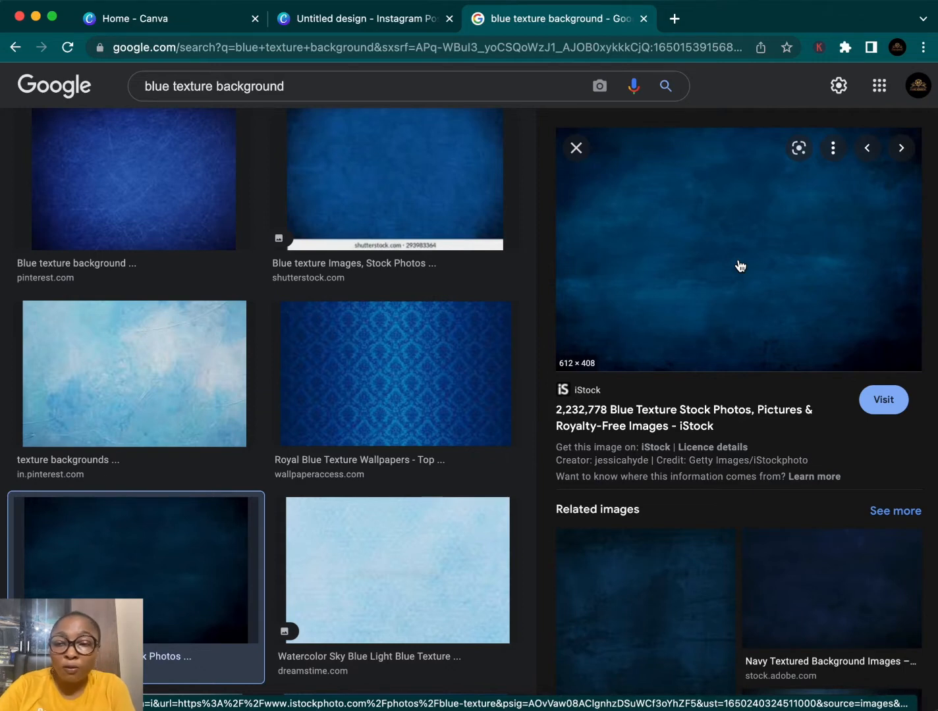
# Examine the enlarged dark blue iStock texture and the related images listed below it
pyautogui.scroll(-2, 741, 265)
pyautogui.scroll(2, 740, 265)
pyautogui.scroll(-1, 741, 266)
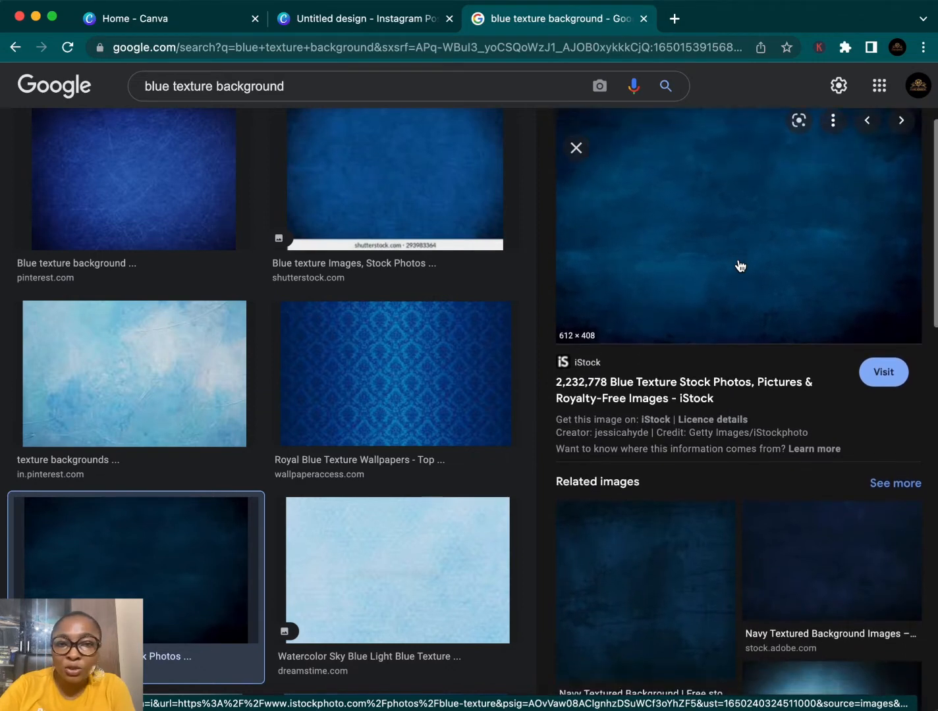
pyautogui.scroll(1, 740, 265)
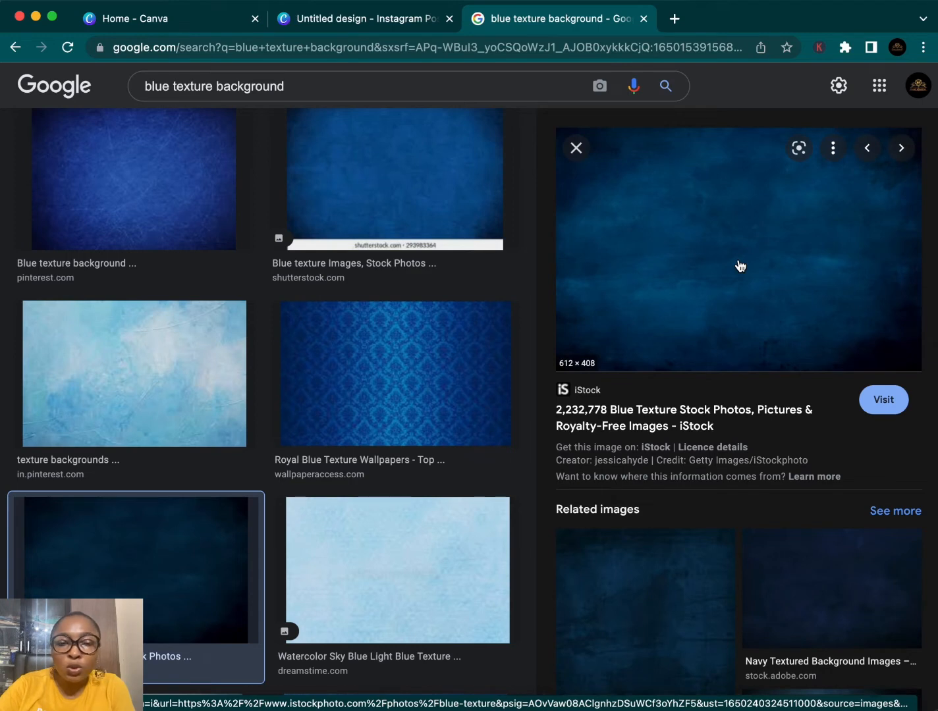
pyautogui.scroll(-1, 740, 266)
pyautogui.scroll(1, 738, 265)
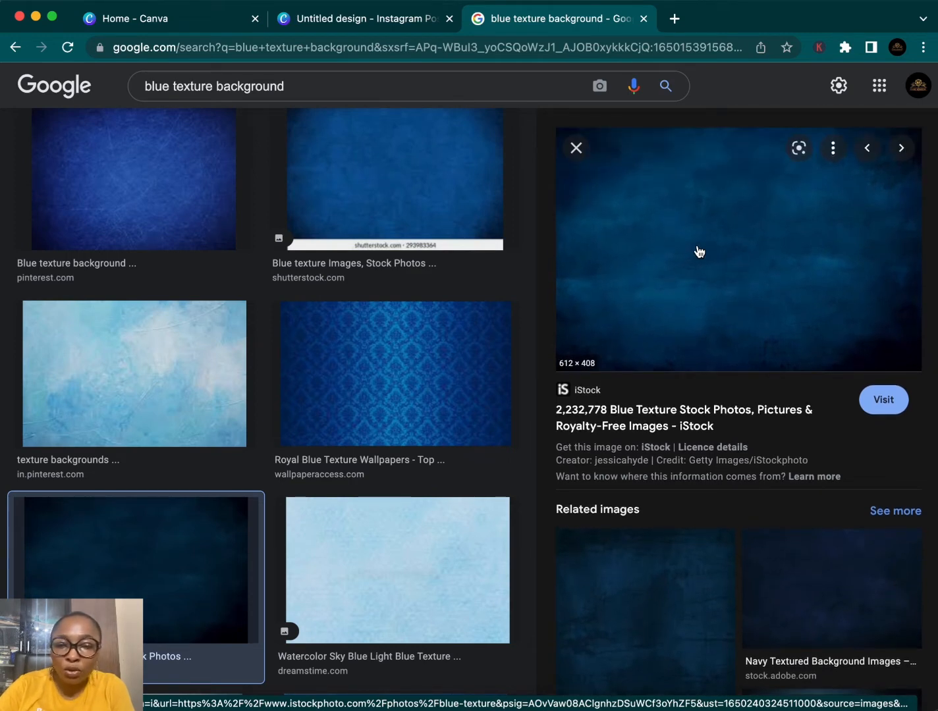
pyautogui.scroll(-10, 701, 251)
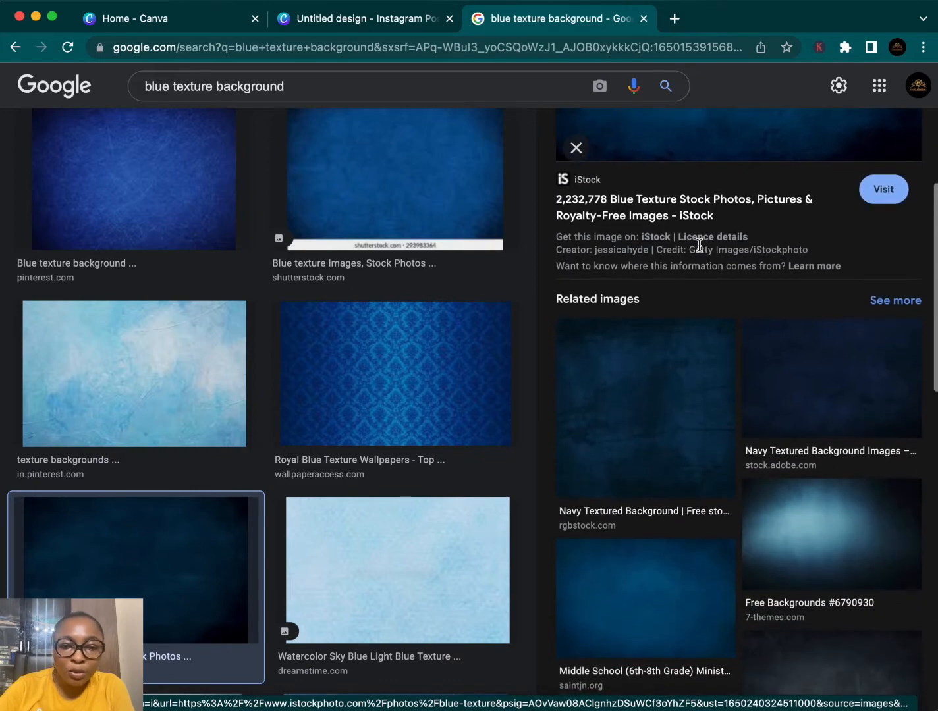
pyautogui.scroll(-5, 701, 251)
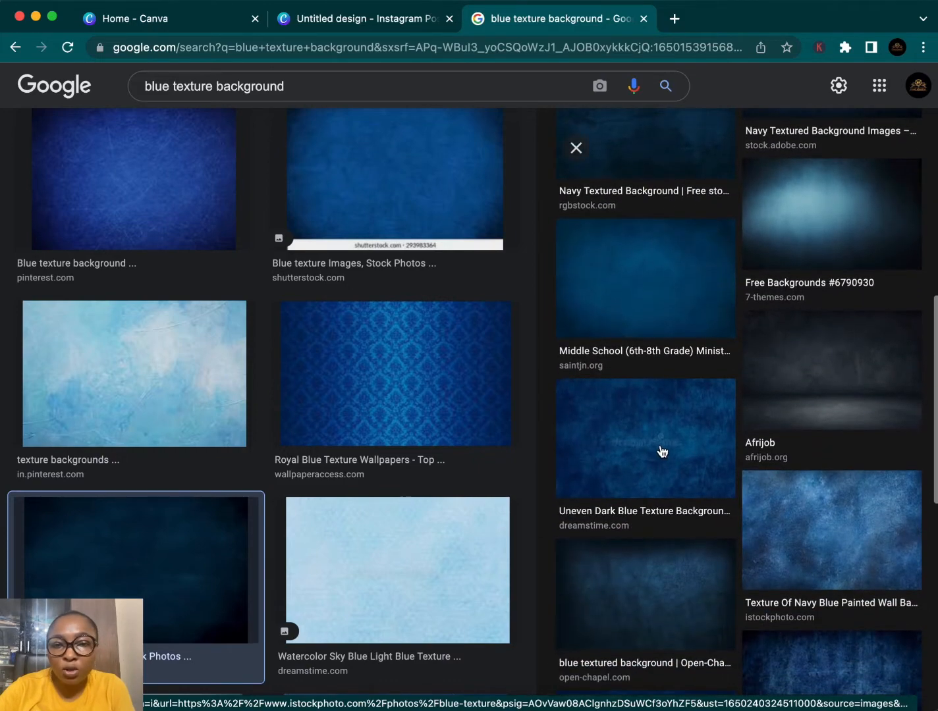
pyautogui.scroll(15, 595, 467)
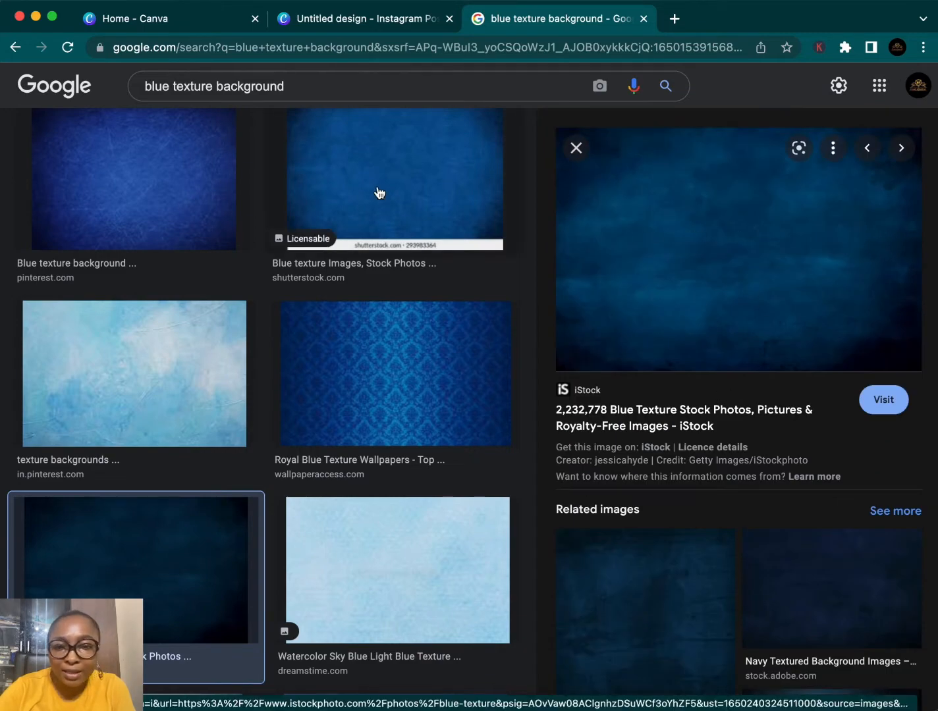
# Preview the "Navy Blue Texture Background" image from istockphoto.com and look through its related images
pyautogui.scroll(-10, 298, 352)
pyautogui.scroll(-6, 297, 346)
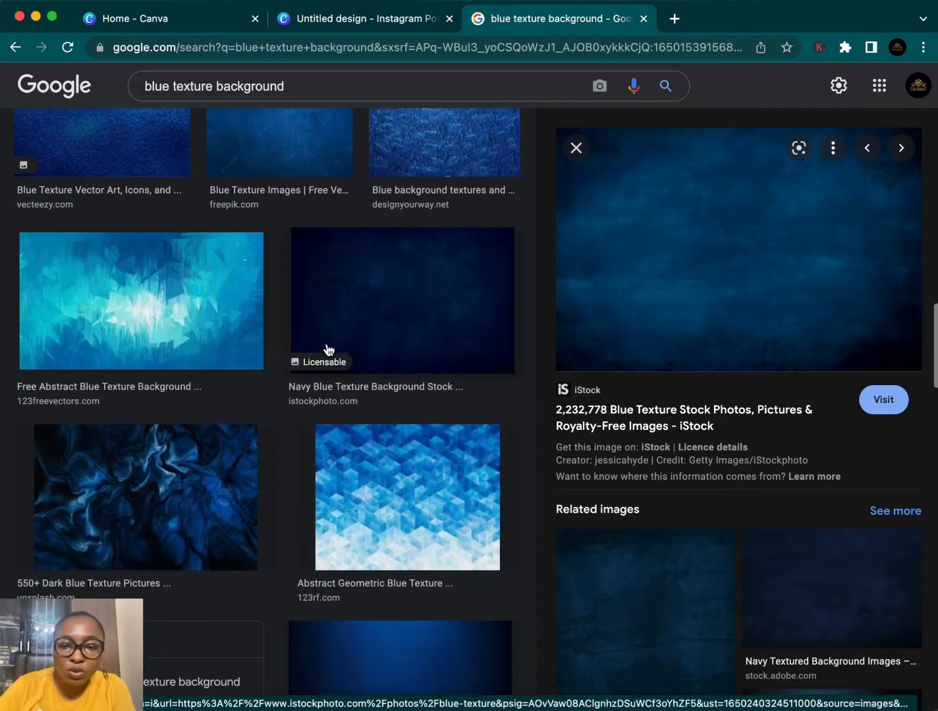
pyautogui.click(376, 325)
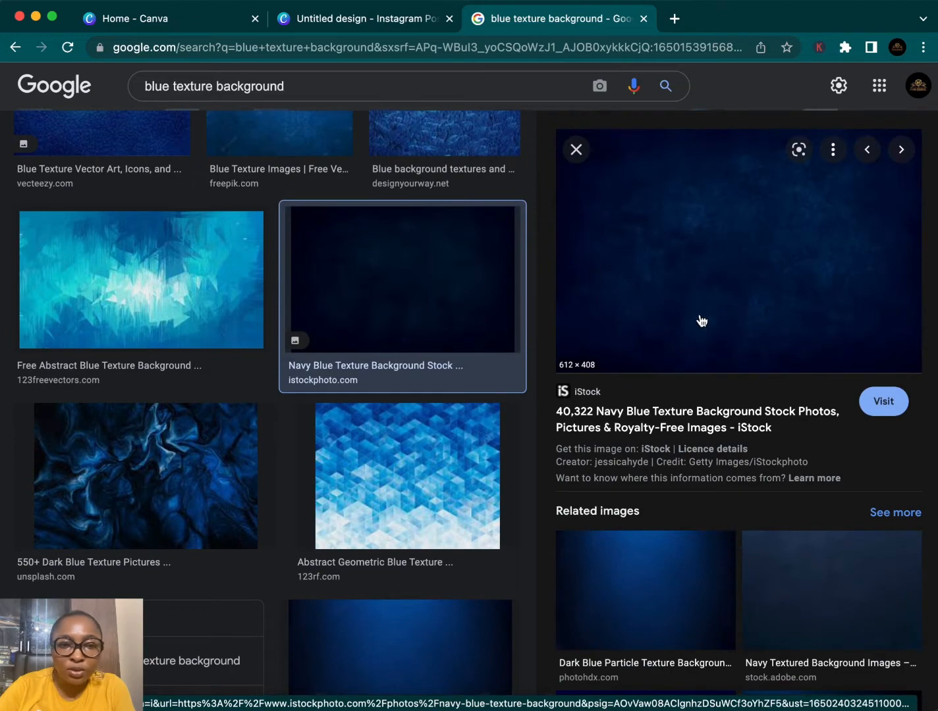
pyautogui.scroll(-4, 539, 400)
pyautogui.scroll(-5, 539, 400)
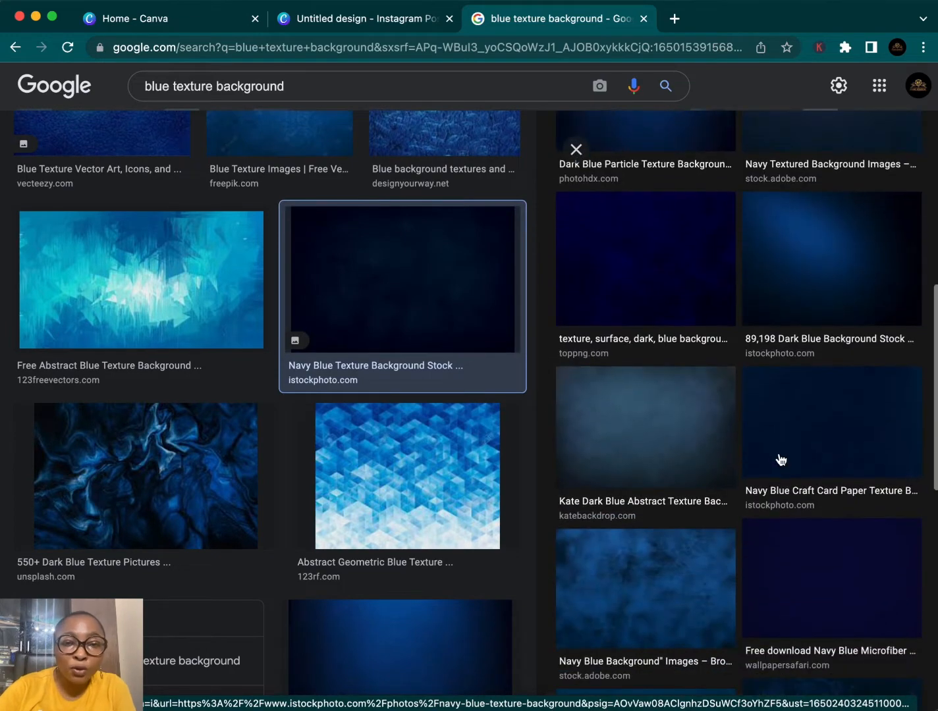
pyautogui.scroll(-5, 778, 459)
pyautogui.scroll(4, 668, 425)
pyautogui.scroll(6, 915, 390)
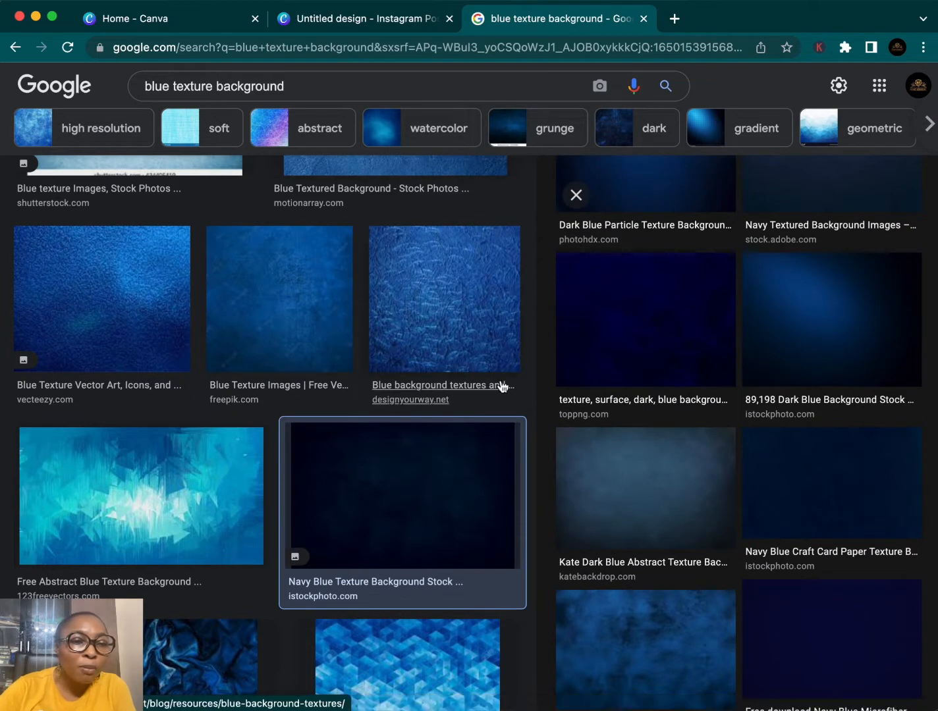
# Switch back to the Canva Instagram post design and add a heading reading "AURA"
pyautogui.click(364, 18)
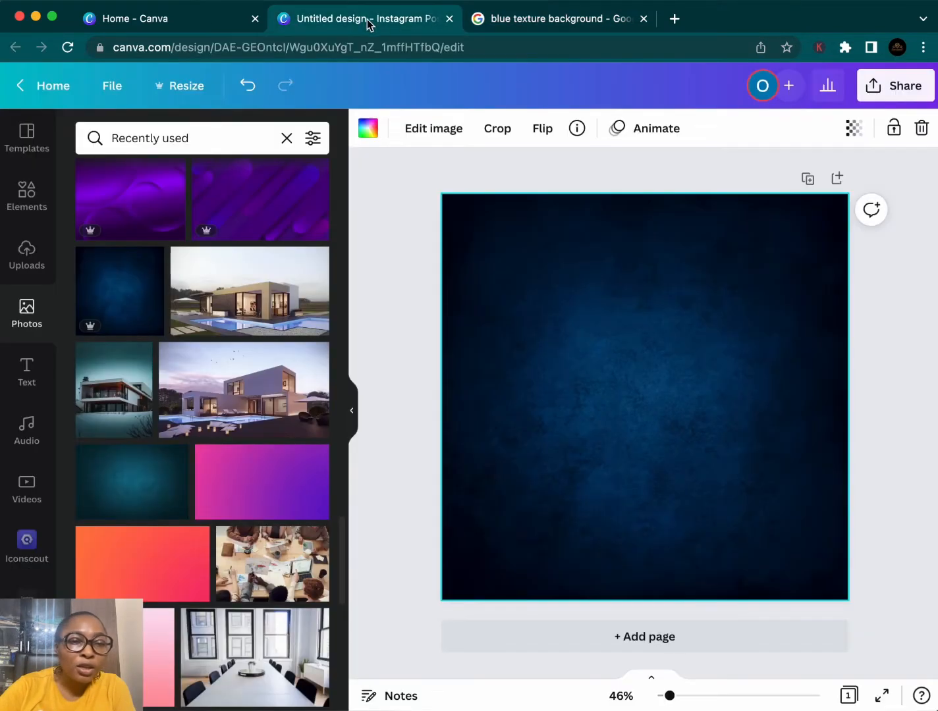
pyautogui.click(26, 262)
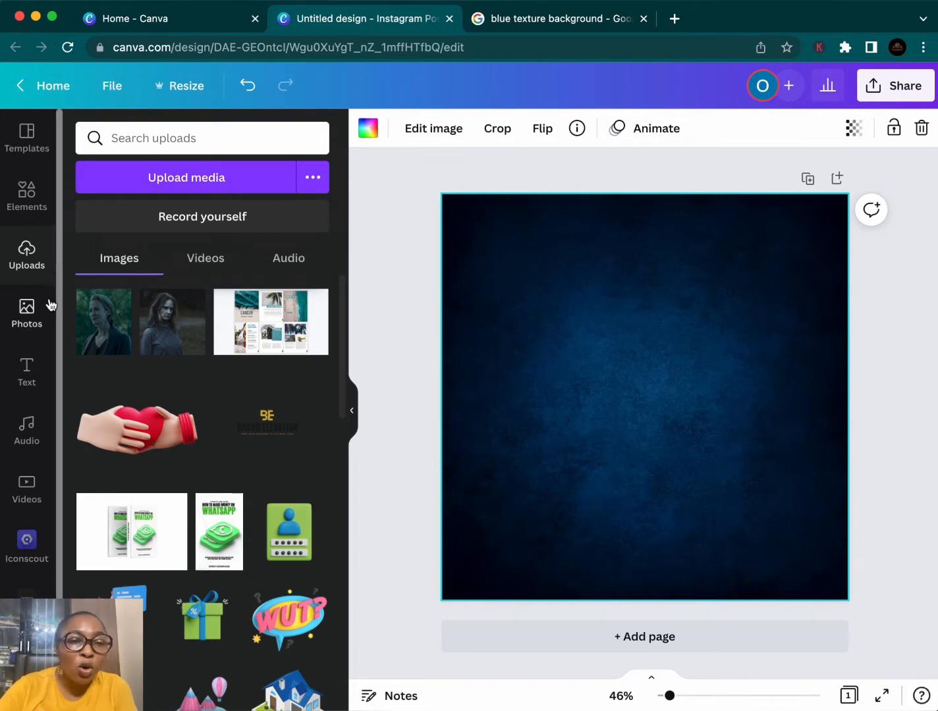
pyautogui.click(27, 371)
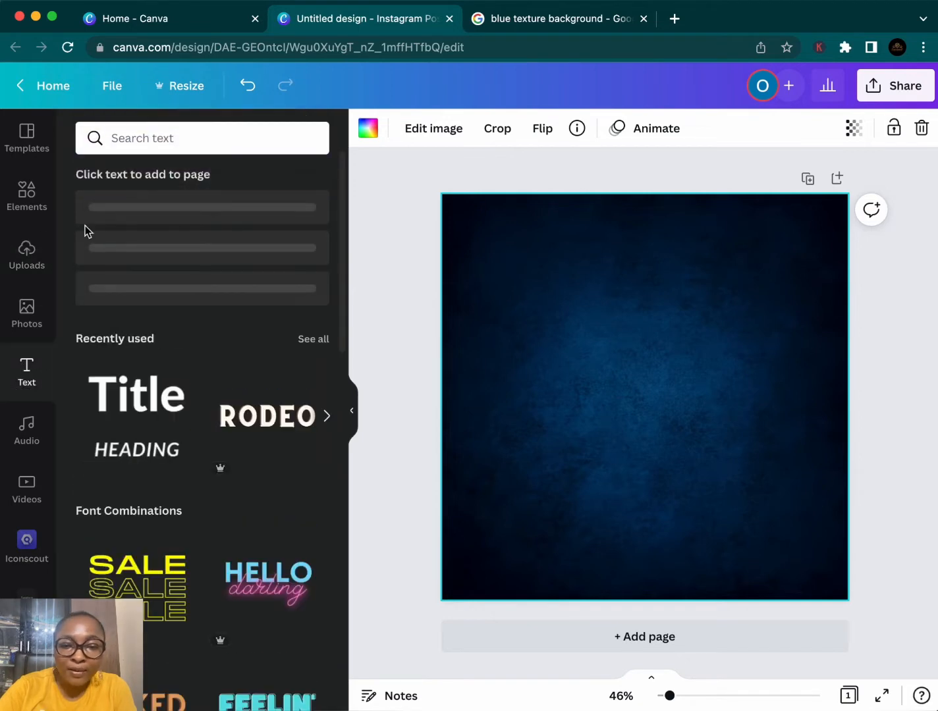
pyautogui.click(153, 223)
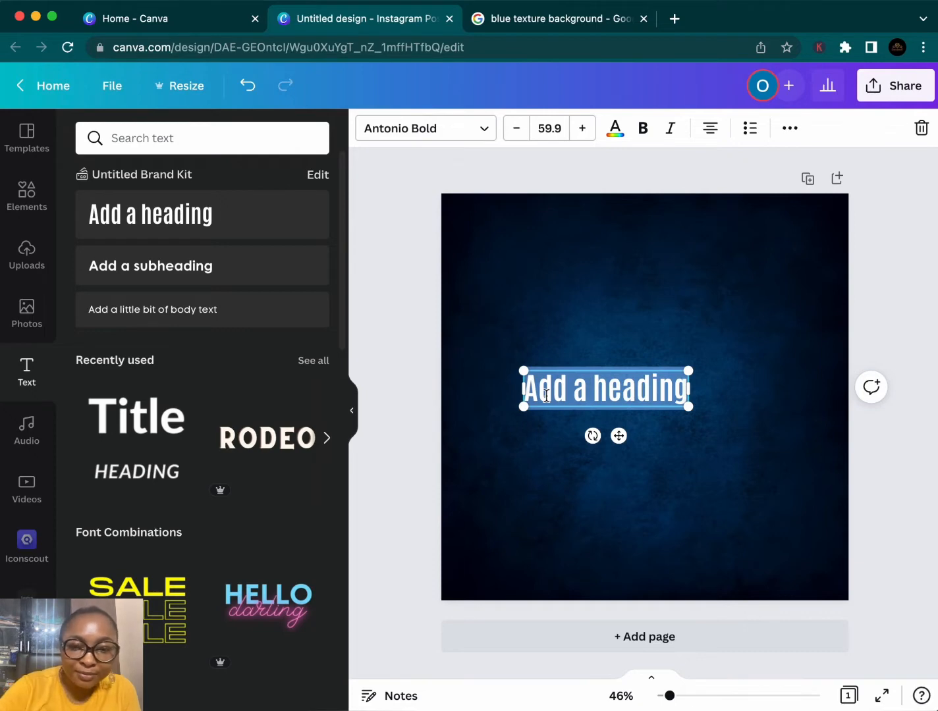
pyautogui.write('AURA')
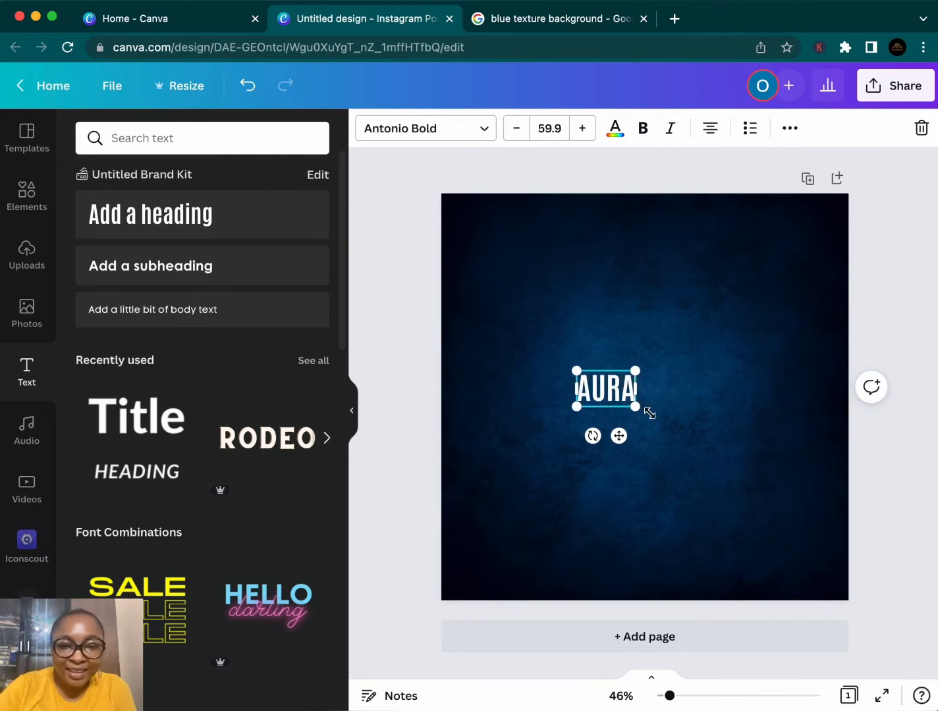
# Enlarge the "AURA" heading to a font size of about 130 and move it to the upper-left area of the page
pyautogui.moveTo(635, 408); pyautogui.dragTo(684, 436)
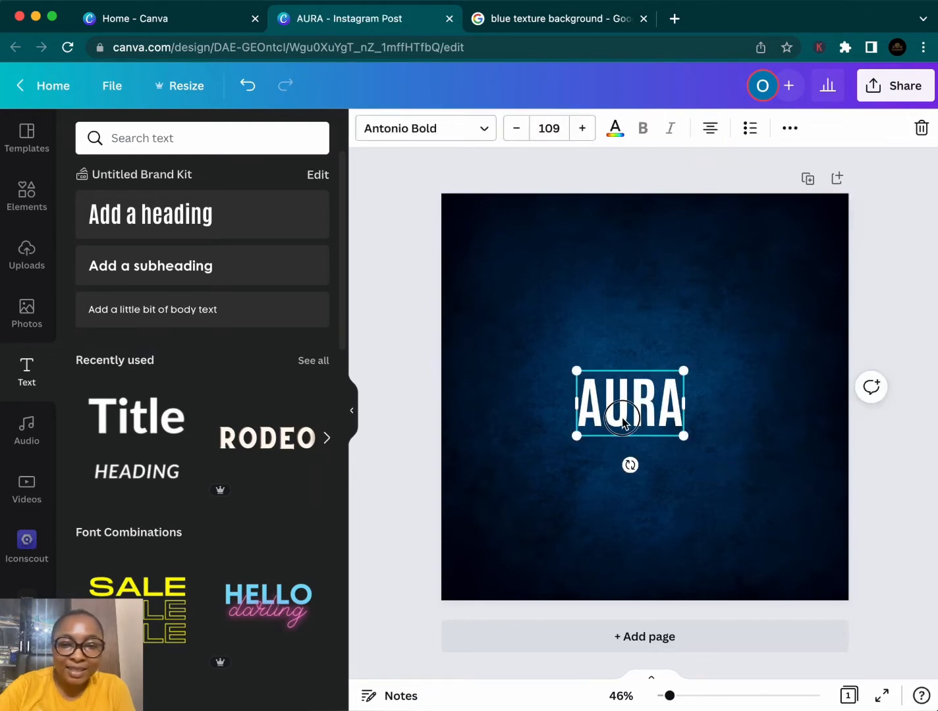
pyautogui.moveTo(624, 419); pyautogui.dragTo(545, 320)
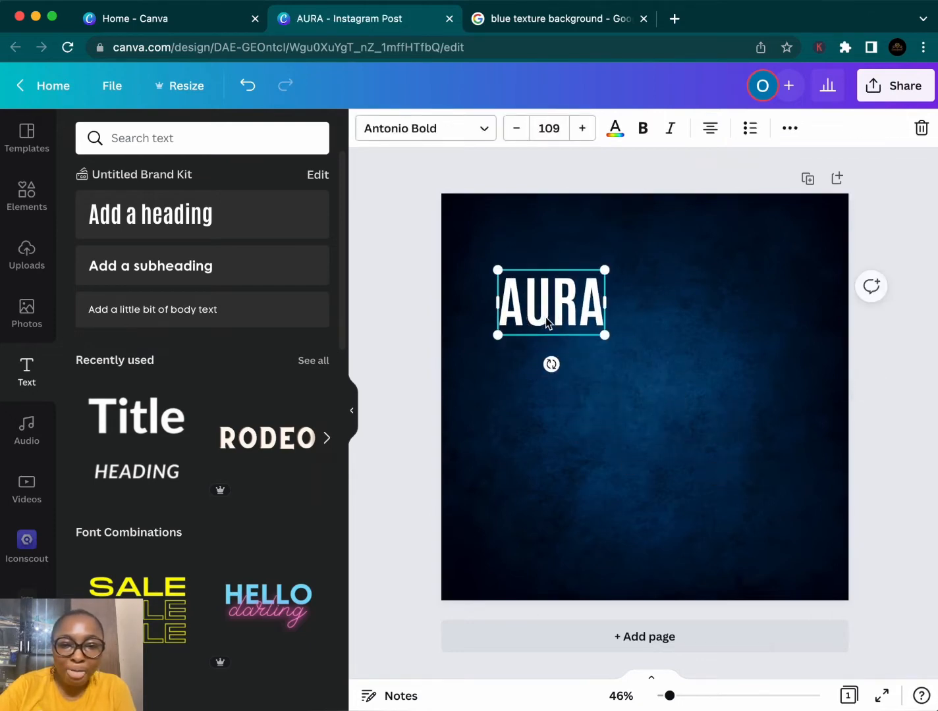
pyautogui.moveTo(605, 332); pyautogui.dragTo(623, 347)
pyautogui.click(655, 336)
pyautogui.click(604, 326)
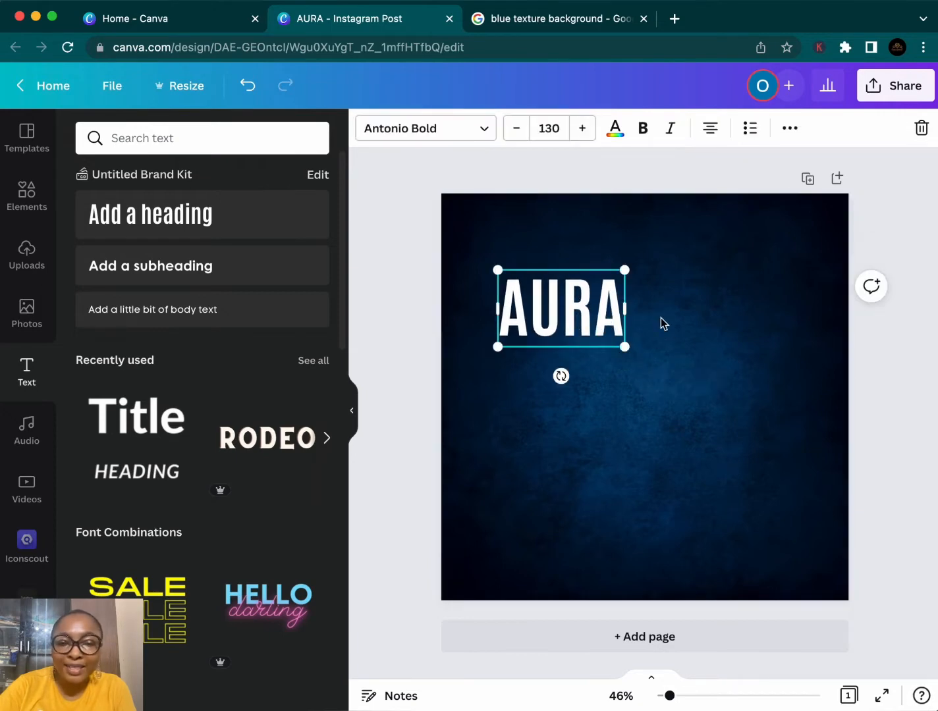
pyautogui.click(660, 323)
pyautogui.click(583, 318)
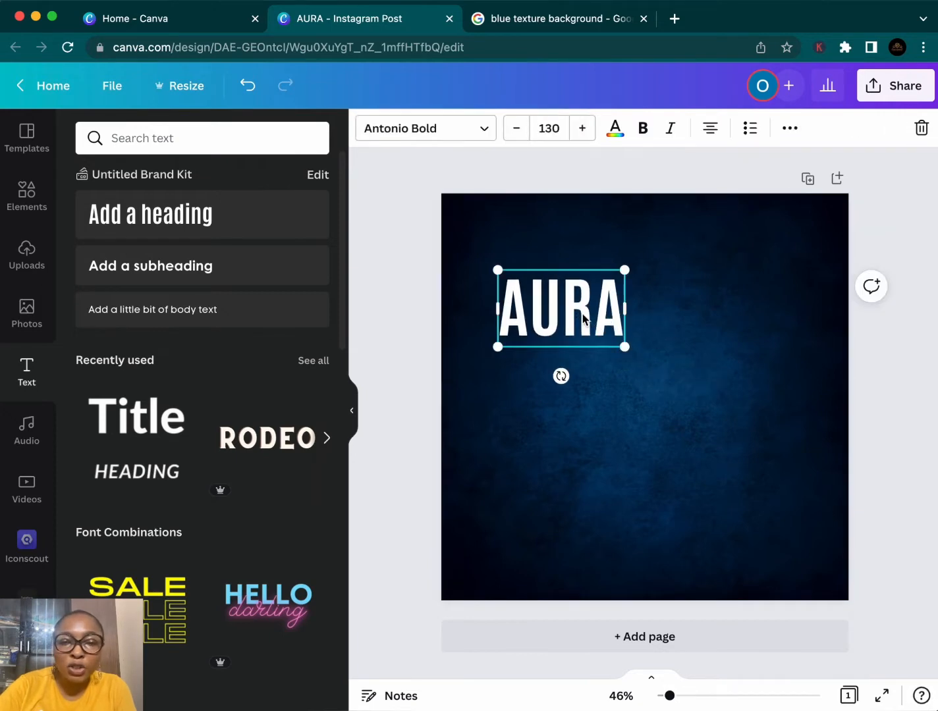
pyautogui.click(685, 336)
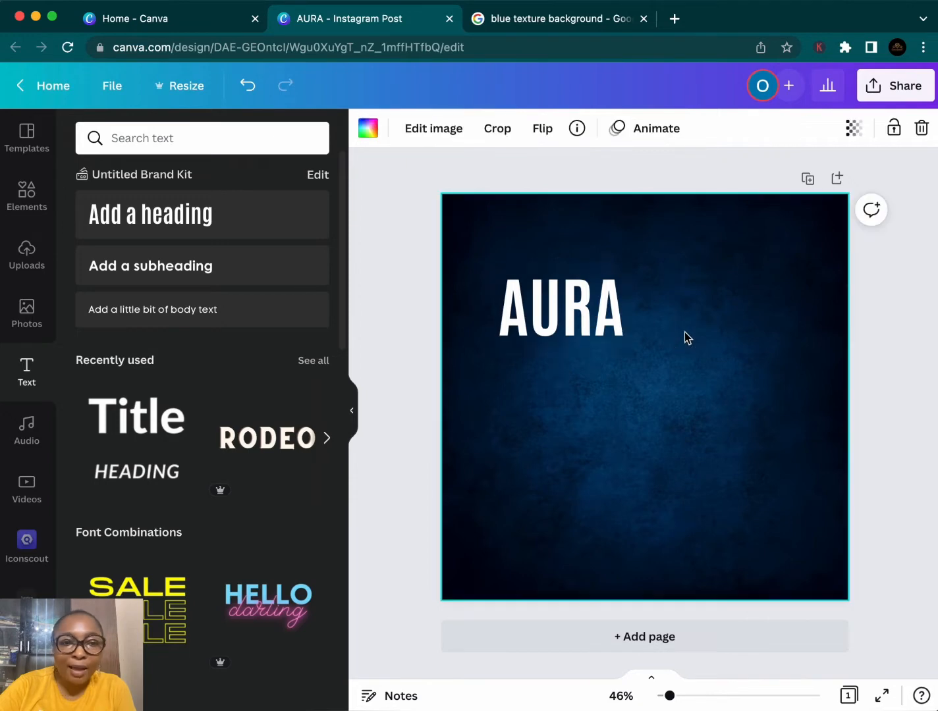
pyautogui.click(614, 312)
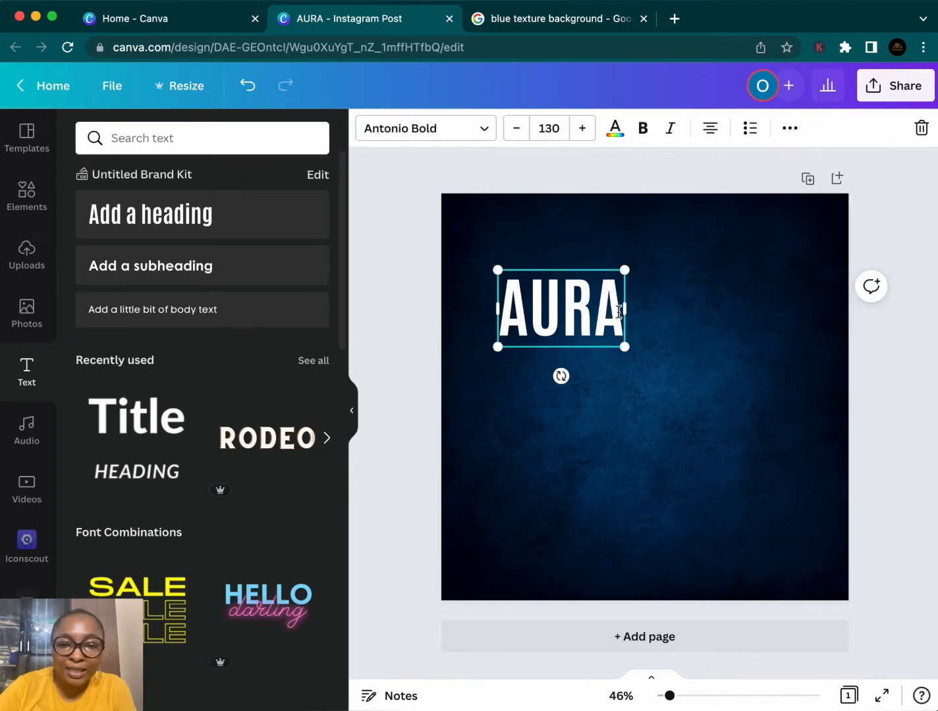
pyautogui.click(662, 316)
# Add a second heading reading "RESIDENCE" below "AURA" at a font size of about 42.6
pyautogui.click(254, 220)
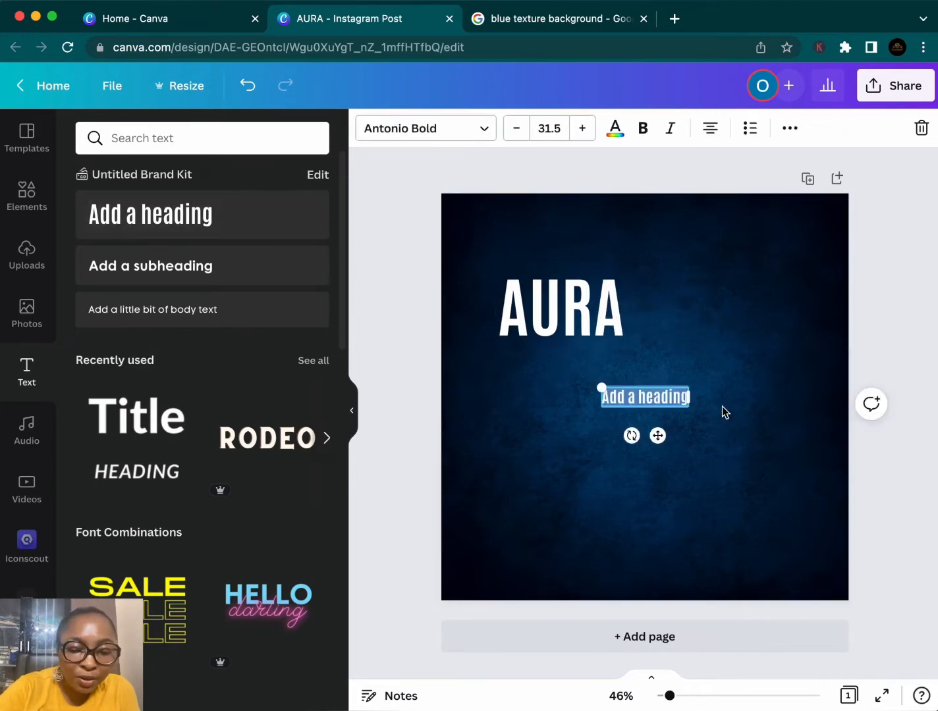
pyautogui.moveTo(601, 387); pyautogui.dragTo(572, 381)
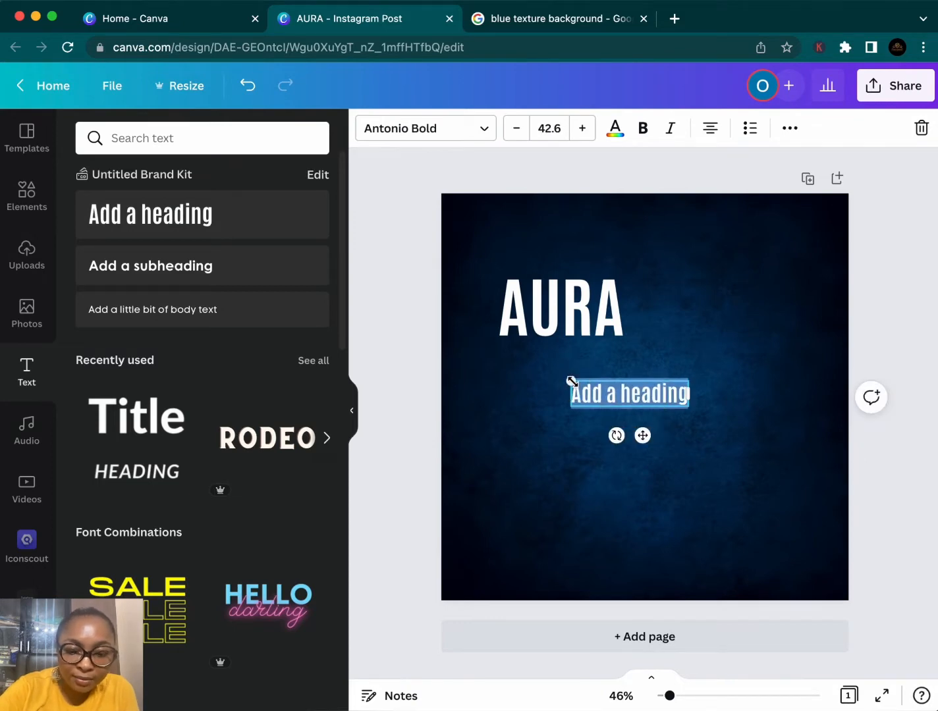
pyautogui.write('RESI')
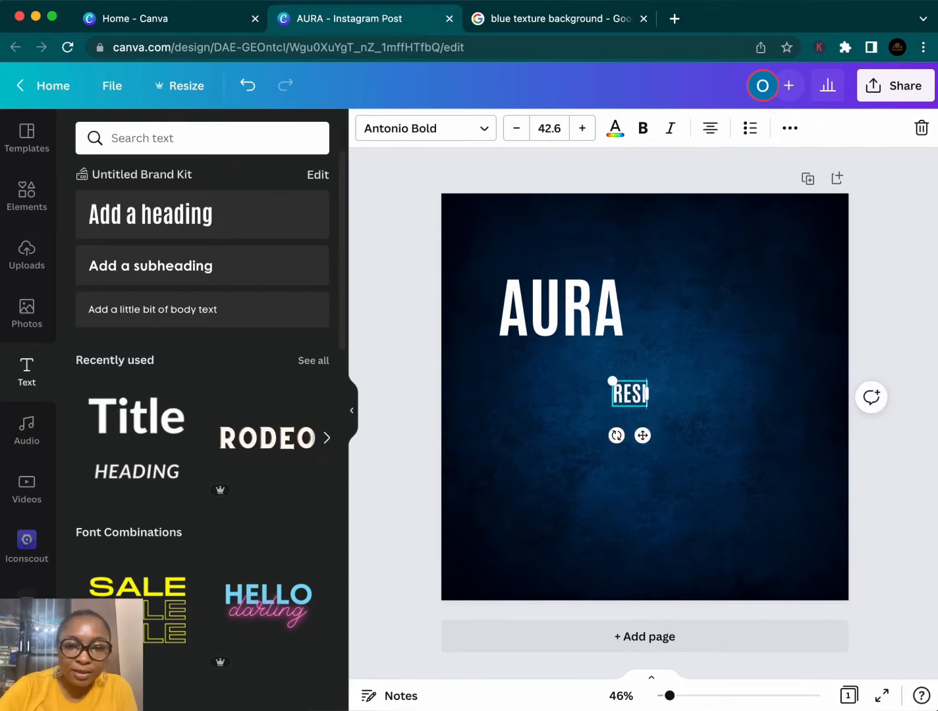
pyautogui.write('DENCE')
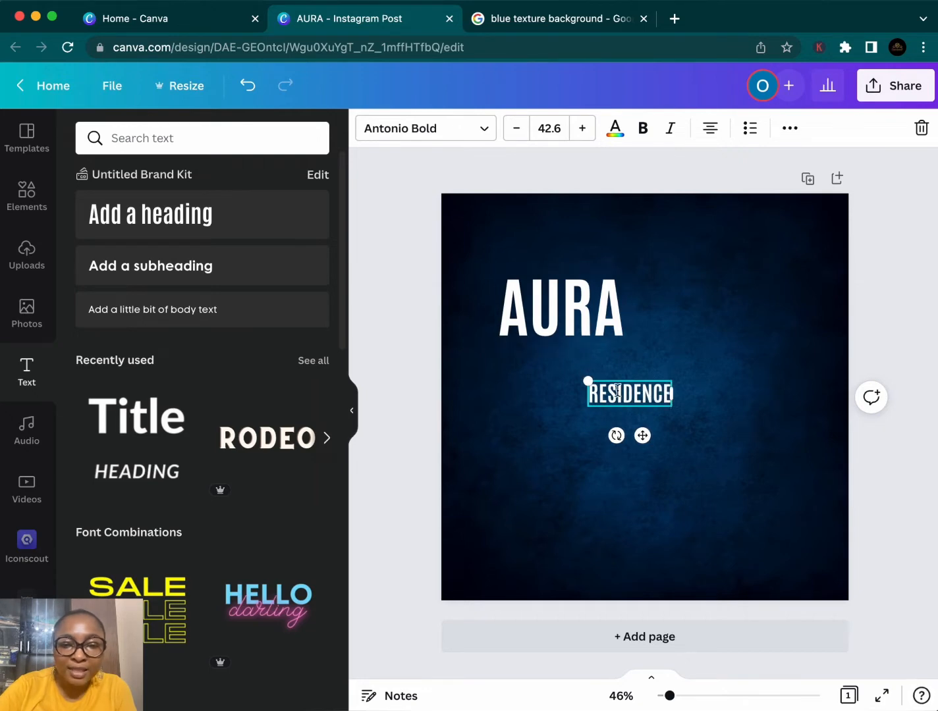
# Enlarge "RESIDENCE" to a font size of about 63.2 and align it directly beneath "AURA"
pyautogui.moveTo(584, 382); pyautogui.dragTo(545, 370)
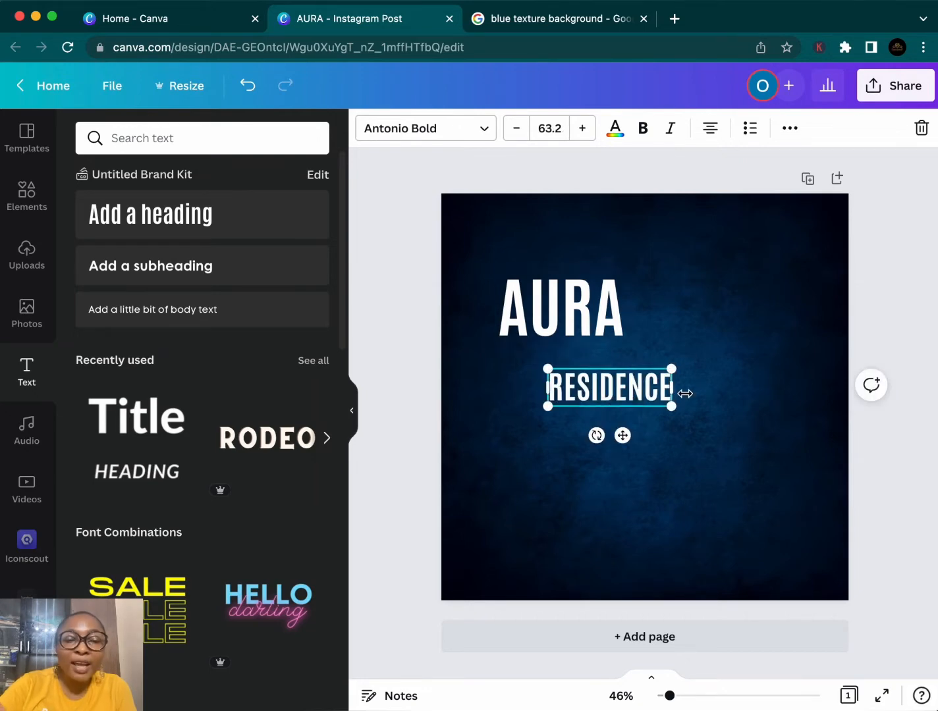
pyautogui.click(742, 416)
pyautogui.moveTo(647, 398); pyautogui.dragTo(601, 367)
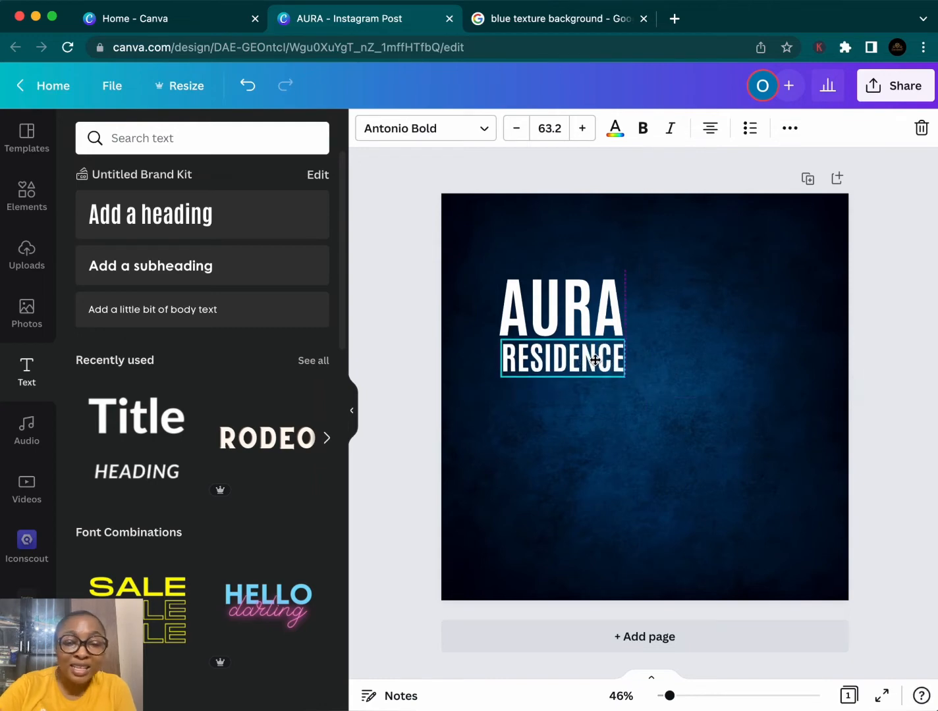
pyautogui.click(670, 394)
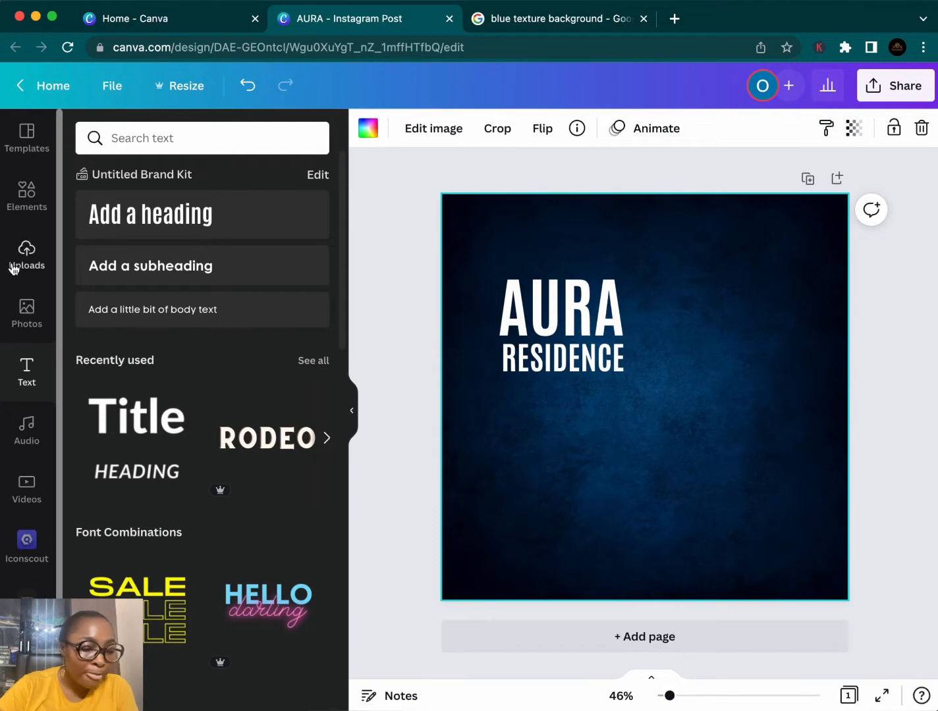
# Open the full Frames collection in the design elements library
pyautogui.click(35, 206)
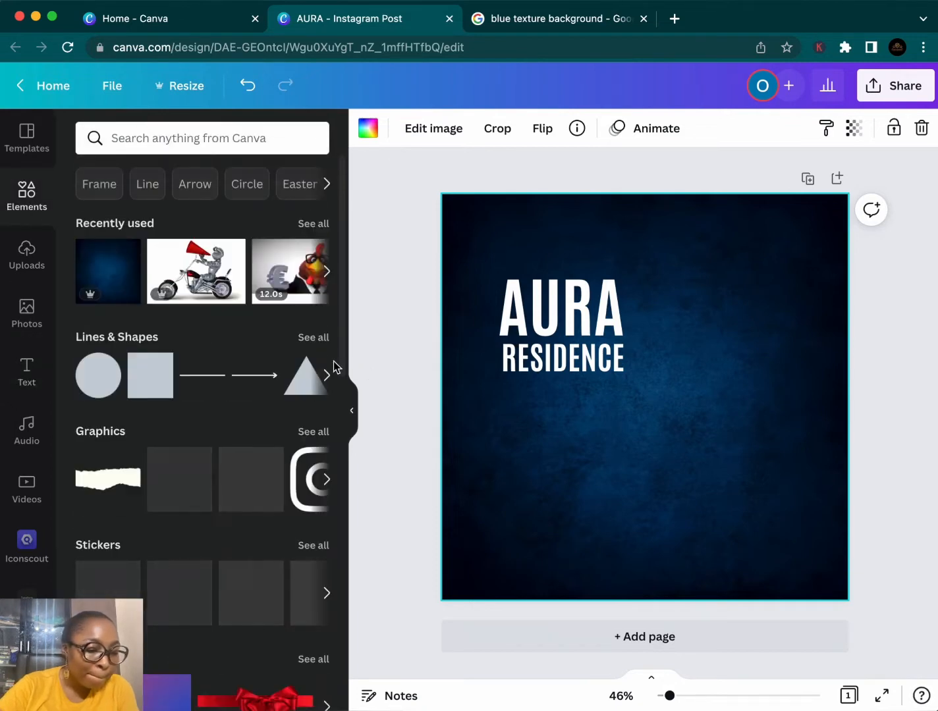
pyautogui.scroll(-3, 291, 370)
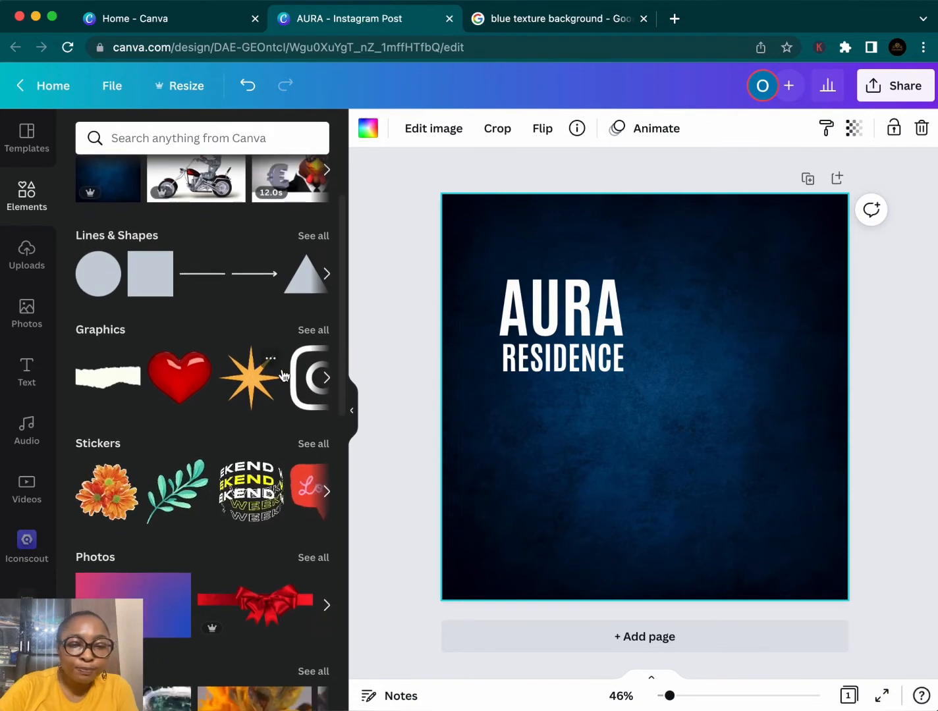
pyautogui.scroll(3, 282, 373)
pyautogui.scroll(-20, 282, 373)
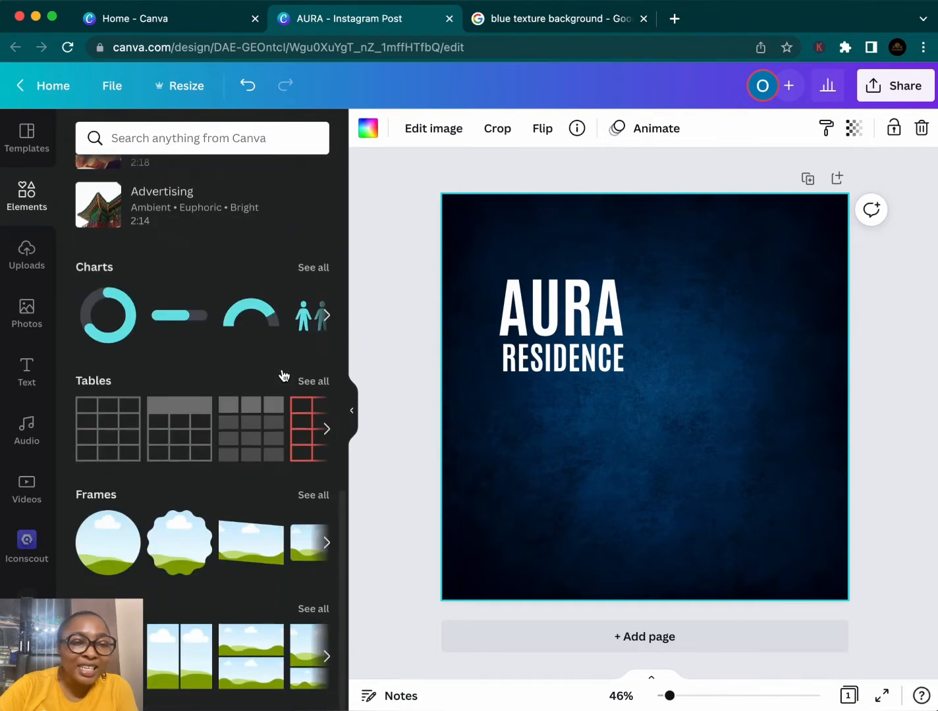
pyautogui.click(316, 497)
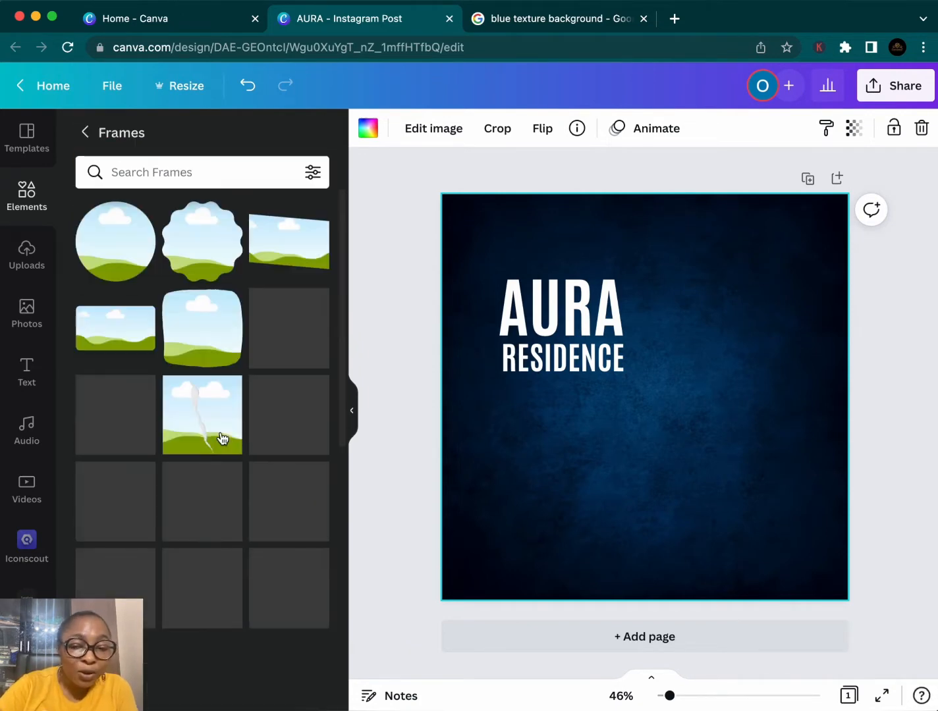
pyautogui.scroll(-1, 231, 421)
# Search the Frames collection for "SYDNEY MORNING HERALD"
pyautogui.click(189, 172)
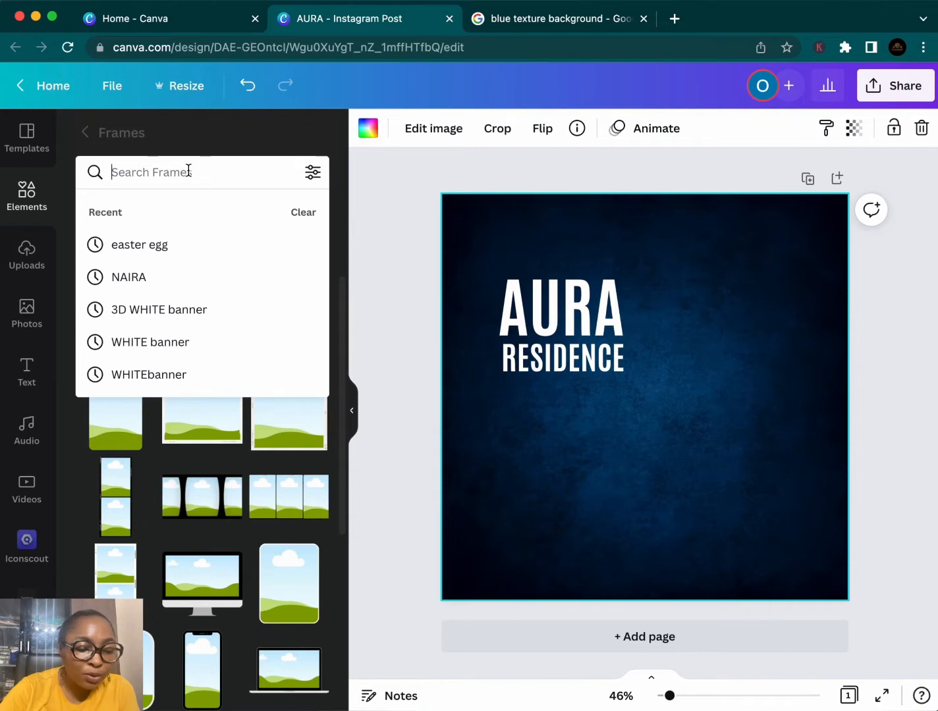
pyautogui.write('SY')
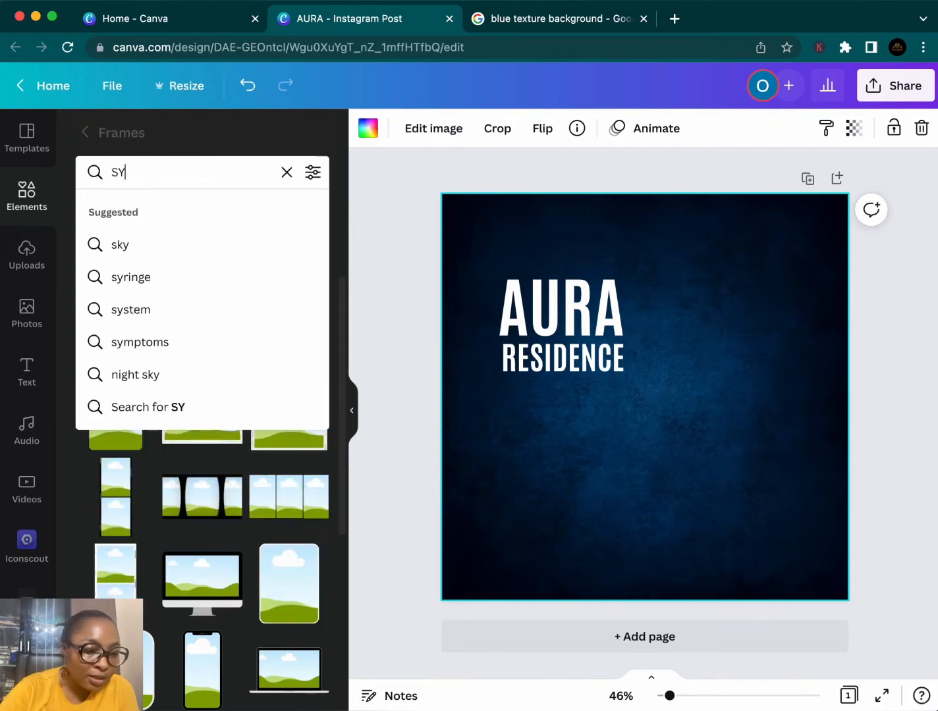
pyautogui.write('DNEY')
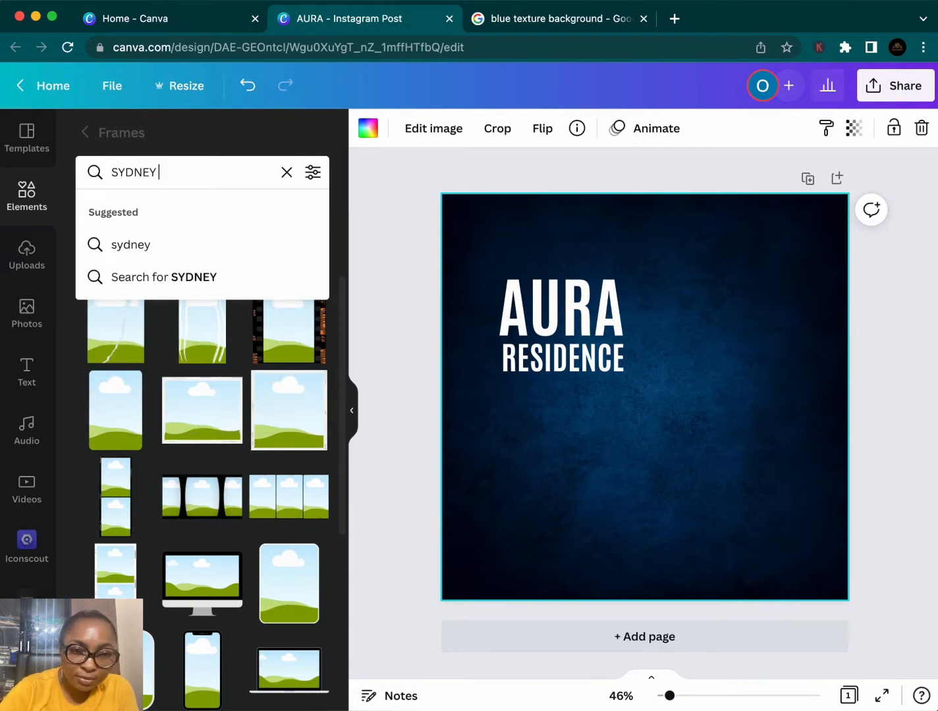
pyautogui.write(' MORNI')
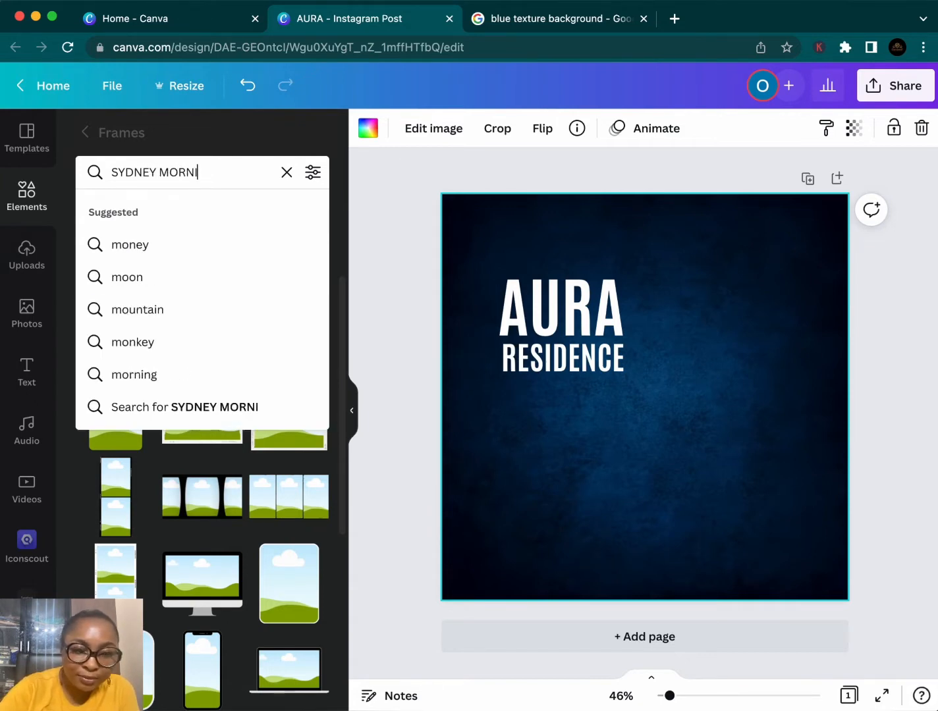
pyautogui.write('NG G')
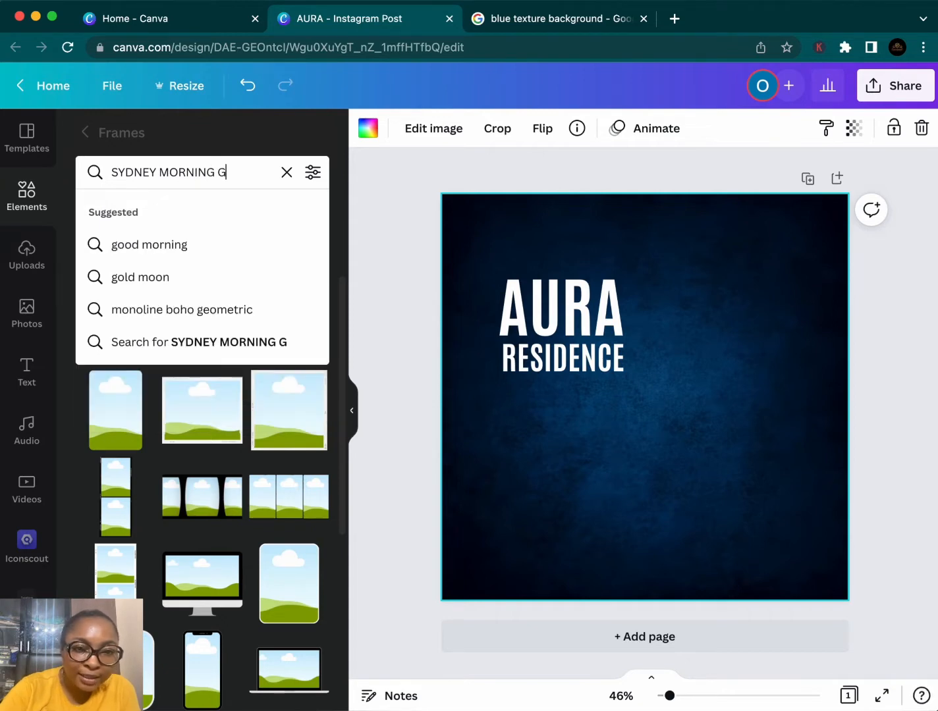
pyautogui.press('BackSpace')
pyautogui.write('HER')
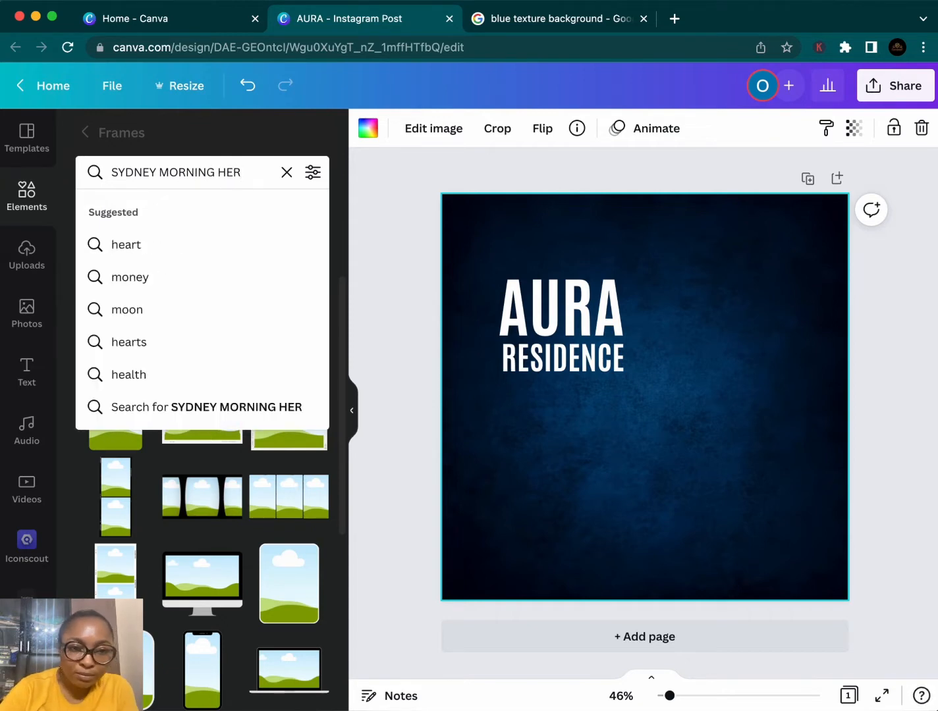
pyautogui.write('ALD')
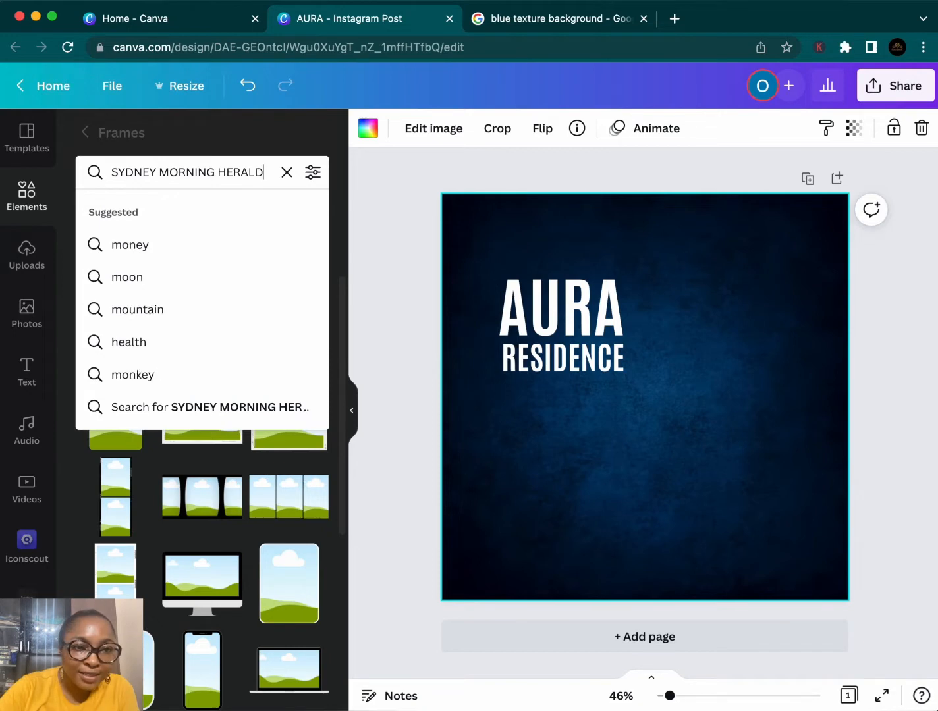
pyautogui.press('Return')
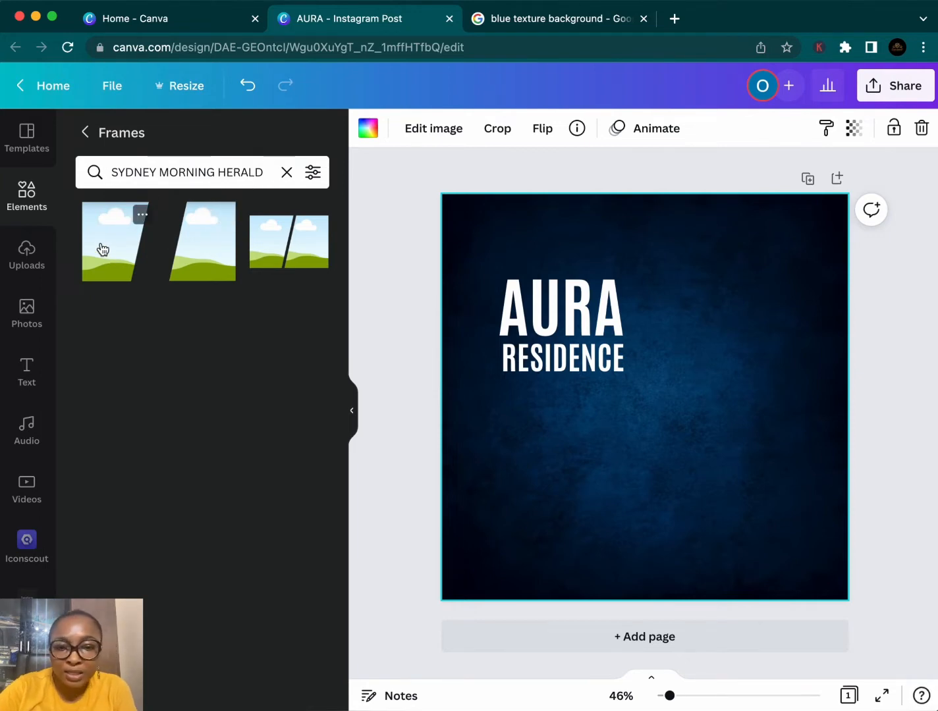
# Add the frame with the slanted left edge, enlarge it to nearly page height, and place it overhanging the page's right edge
pyautogui.click(203, 252)
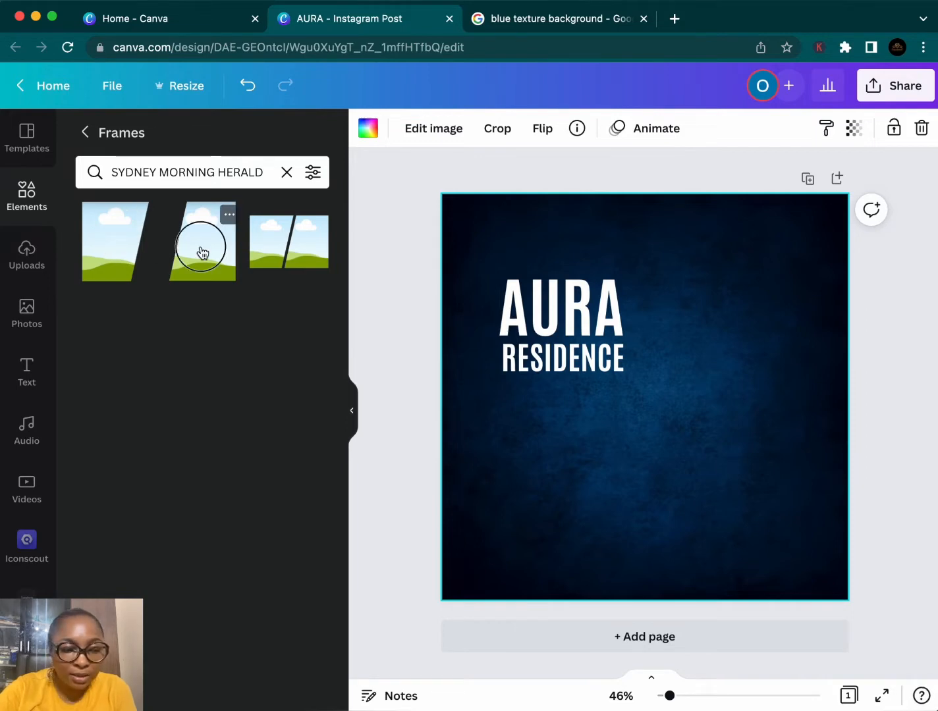
pyautogui.moveTo(647, 432); pyautogui.dragTo(781, 421)
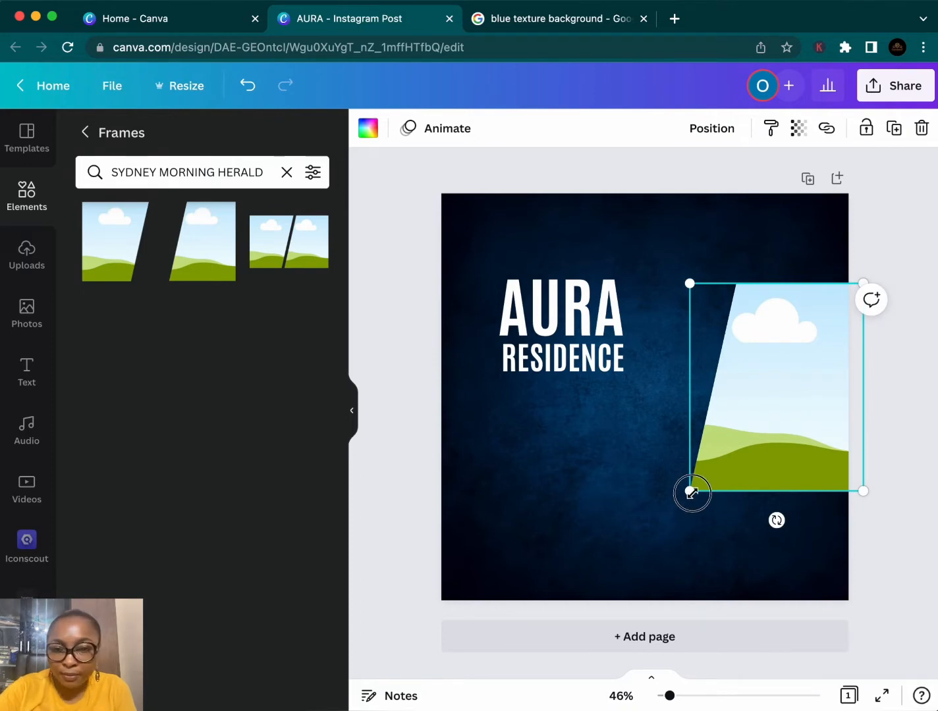
pyautogui.moveTo(690, 491); pyautogui.dragTo(578, 625)
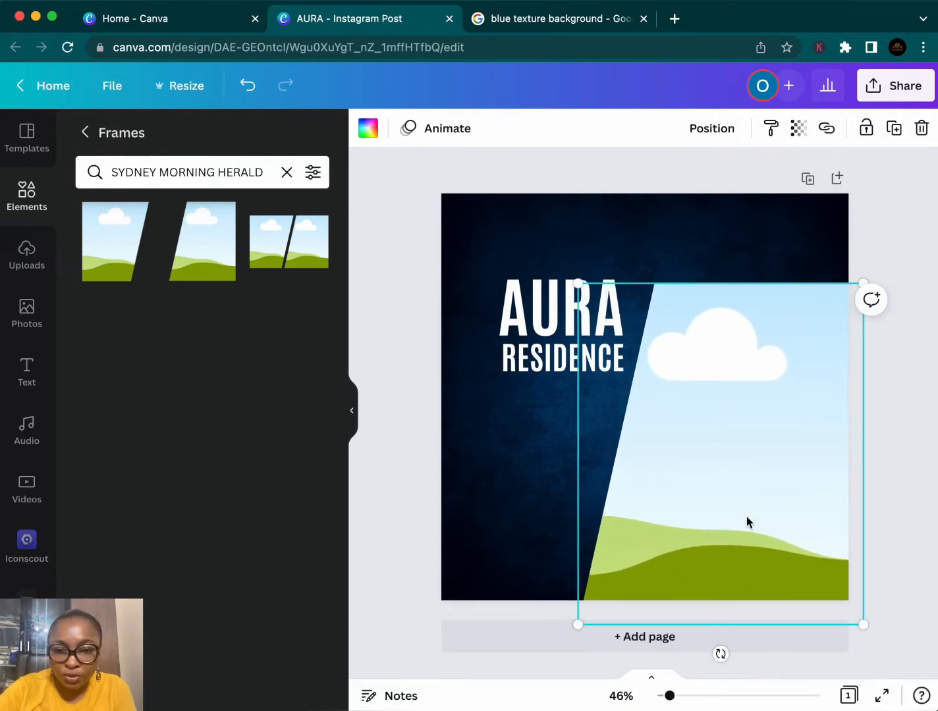
pyautogui.moveTo(763, 498); pyautogui.dragTo(811, 432)
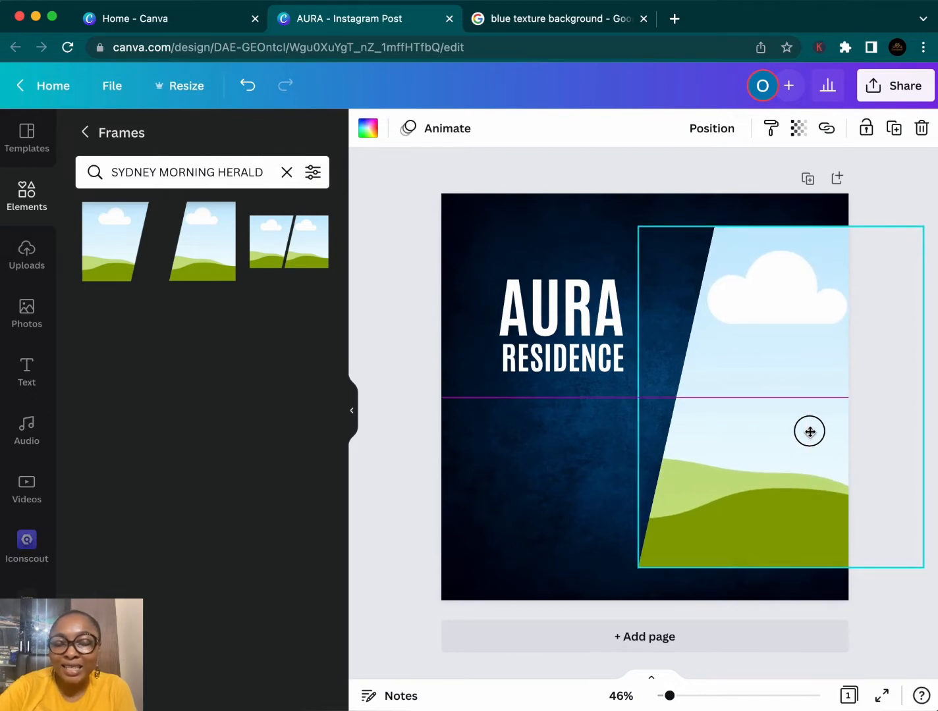
pyautogui.moveTo(811, 433); pyautogui.dragTo(810, 433)
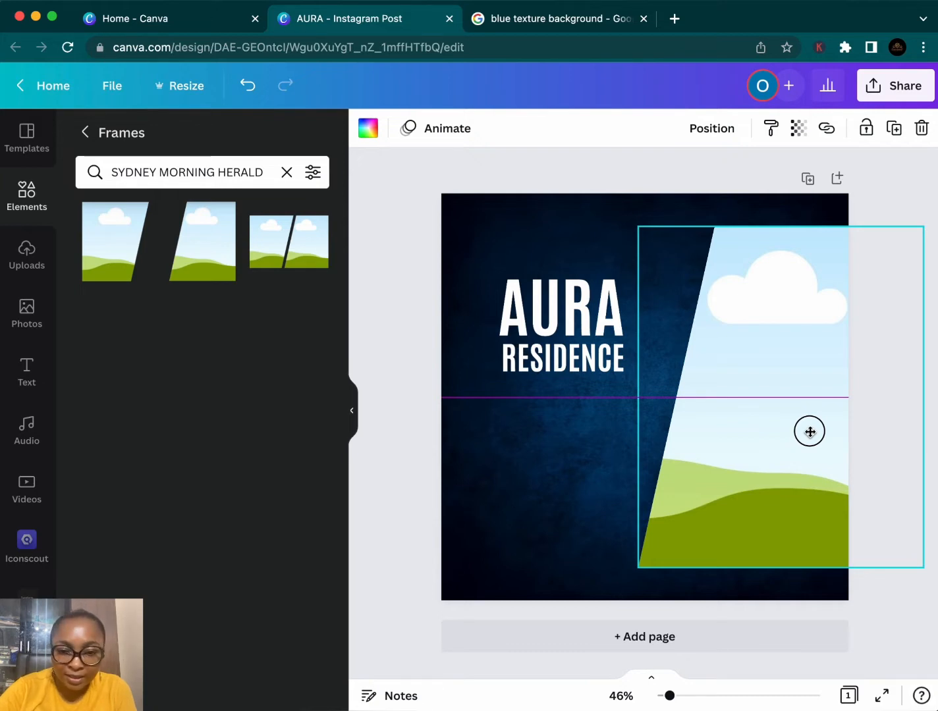
pyautogui.moveTo(810, 432); pyautogui.dragTo(811, 436)
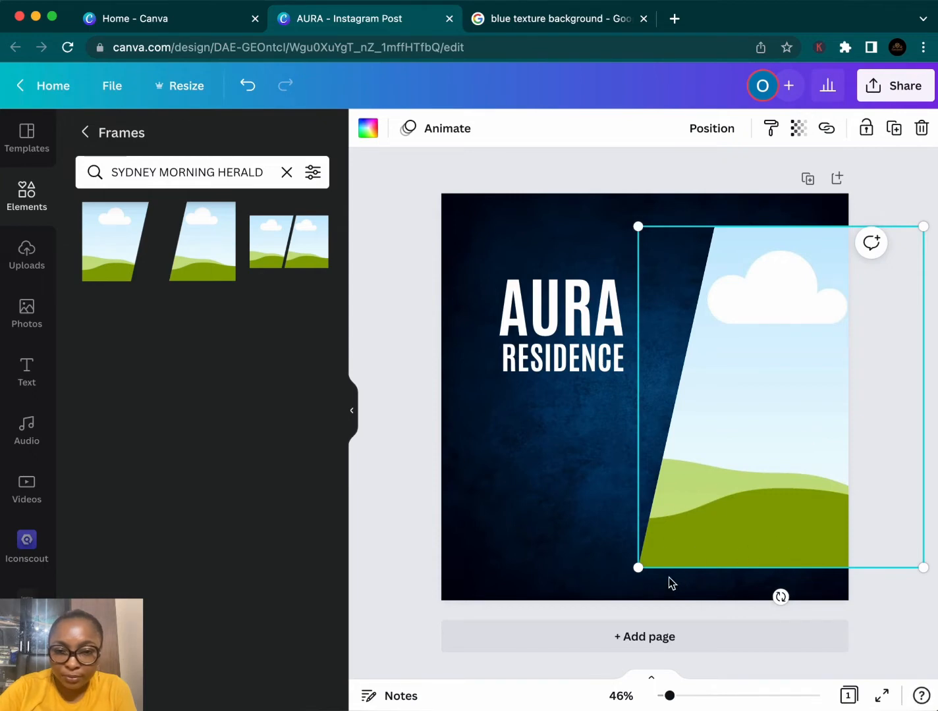
pyautogui.moveTo(638, 568); pyautogui.dragTo(620, 587)
pyautogui.moveTo(712, 543); pyautogui.dragTo(720, 522)
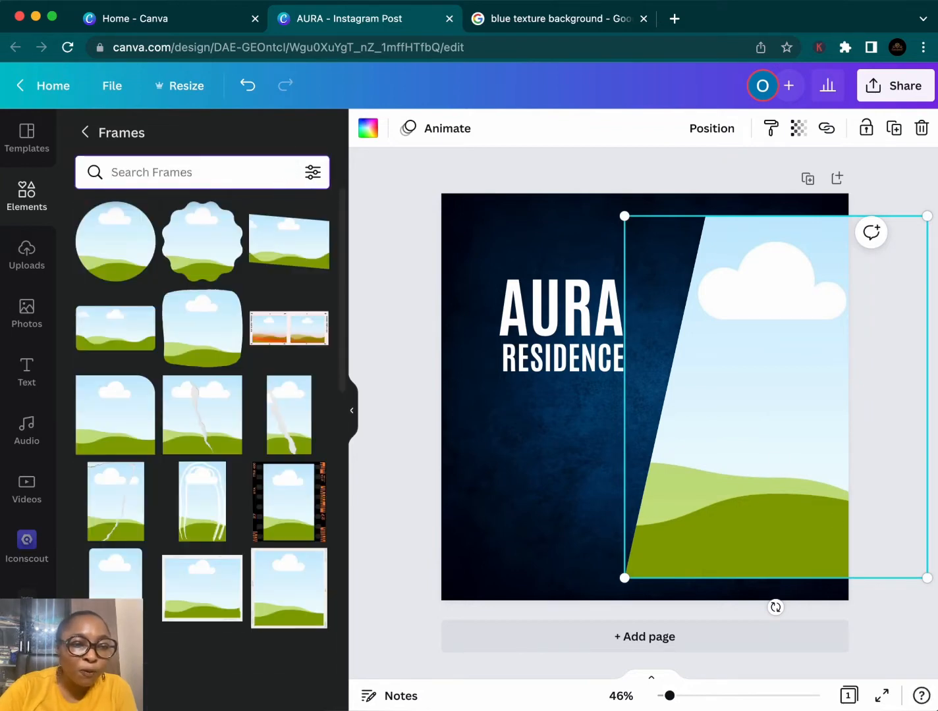
# Search the photo library for "3D MODERN HOUSE" and browse the house photos
pyautogui.click(24, 320)
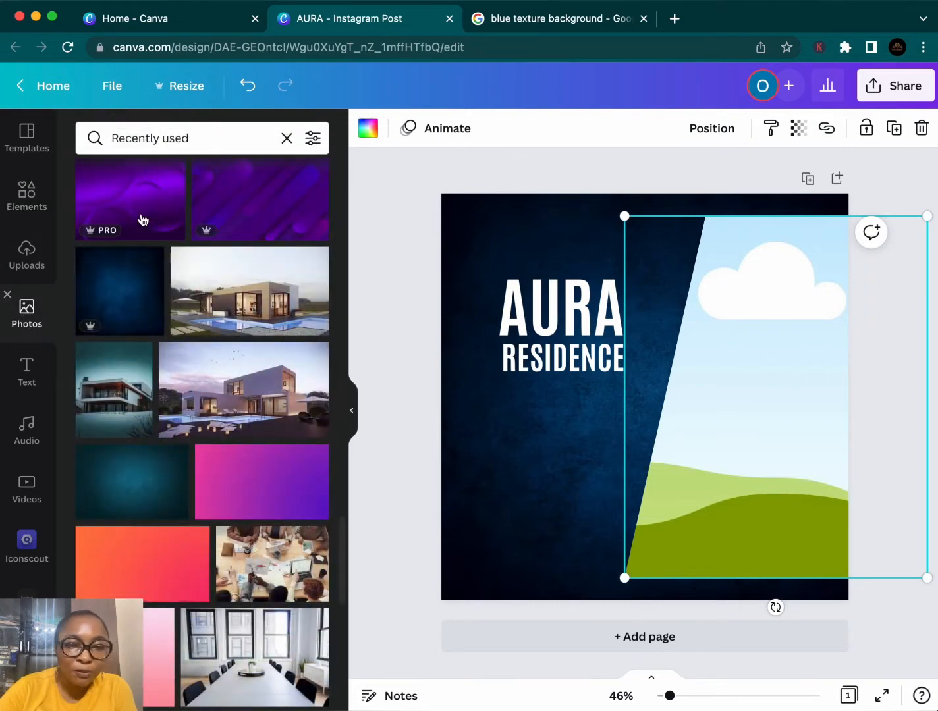
pyautogui.click(286, 139)
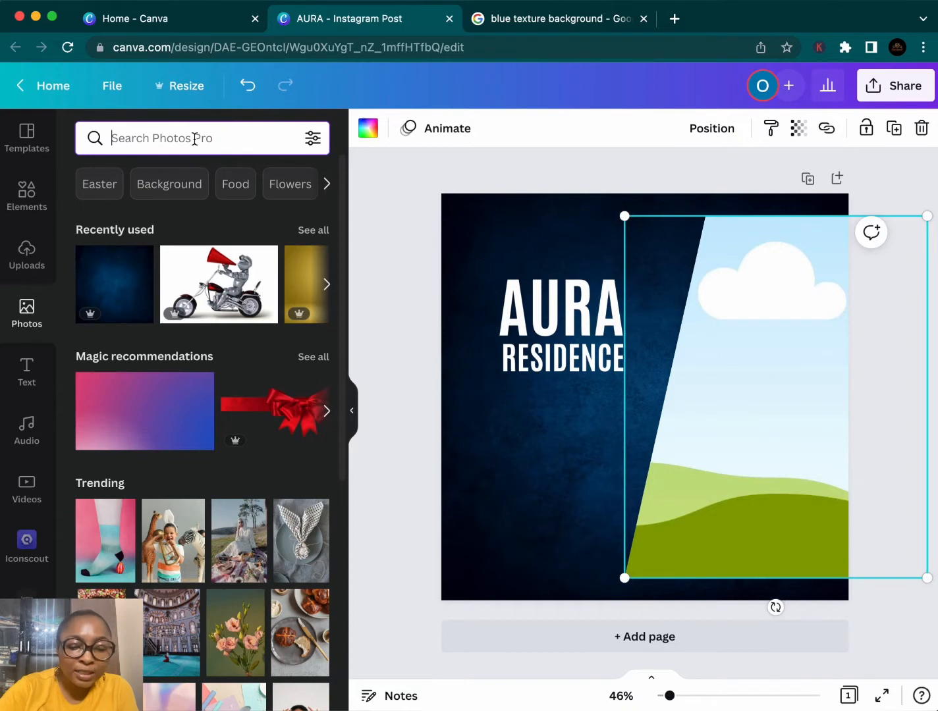
pyautogui.write('3D')
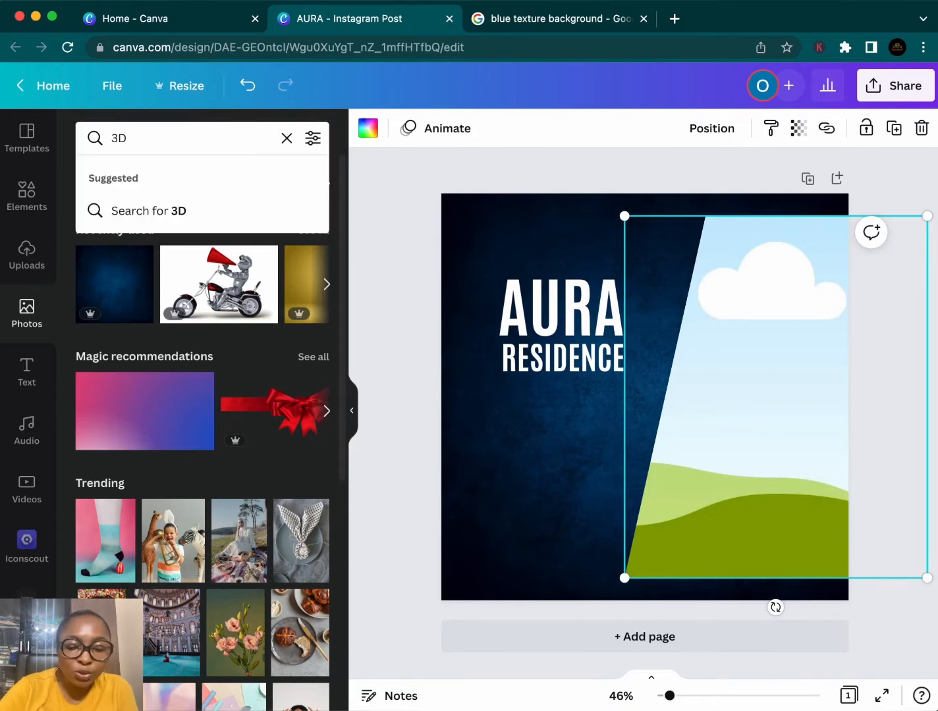
pyautogui.write(' MODER')
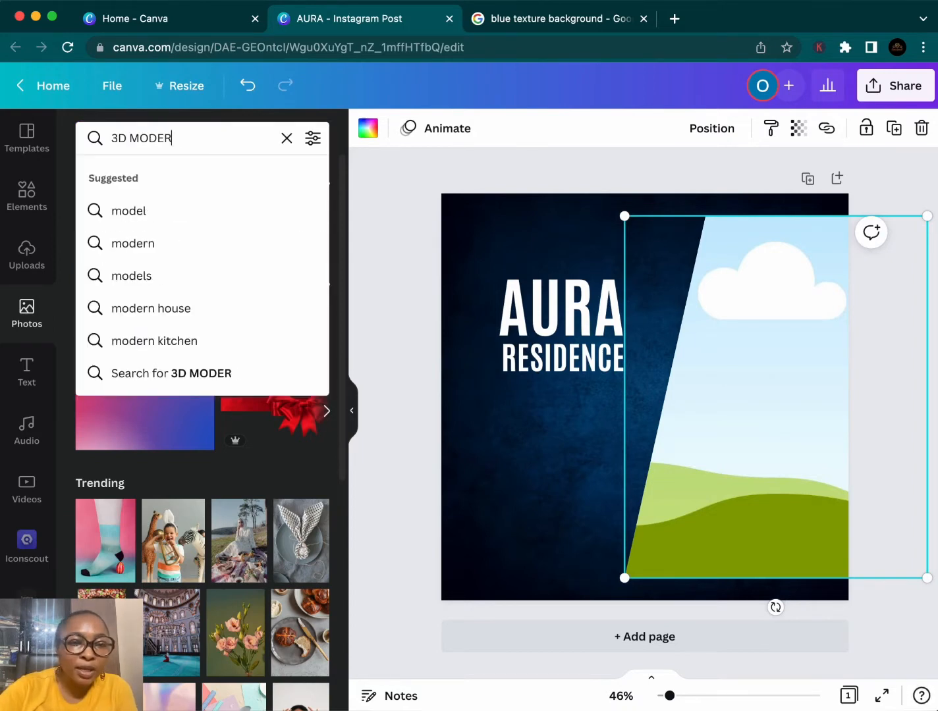
pyautogui.write('N HOUSE')
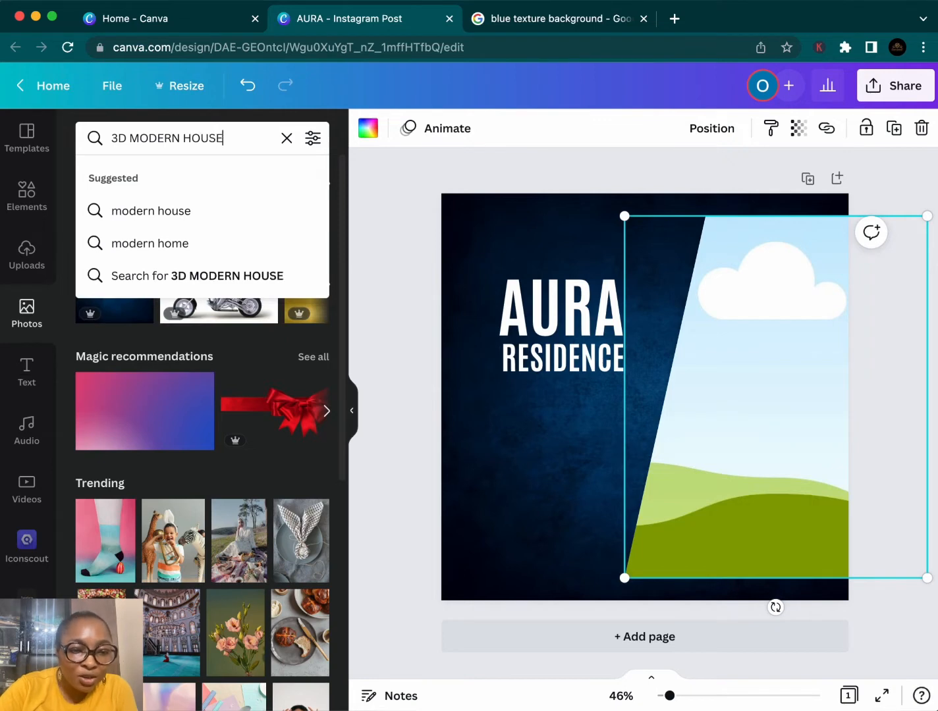
pyautogui.press('Return')
pyautogui.scroll(-2, 223, 304)
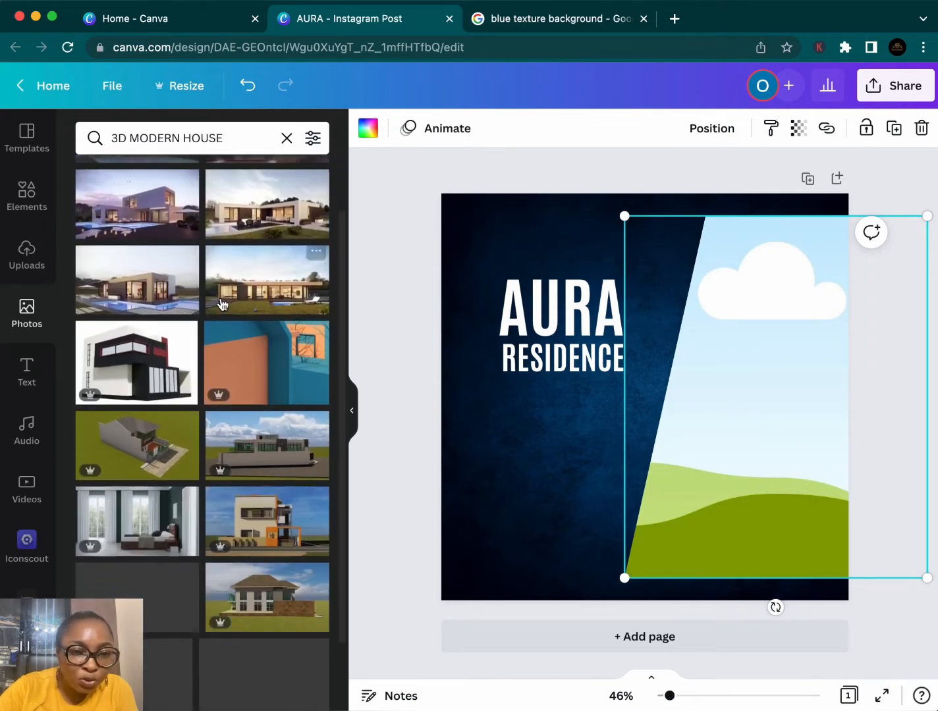
pyautogui.scroll(2, 204, 313)
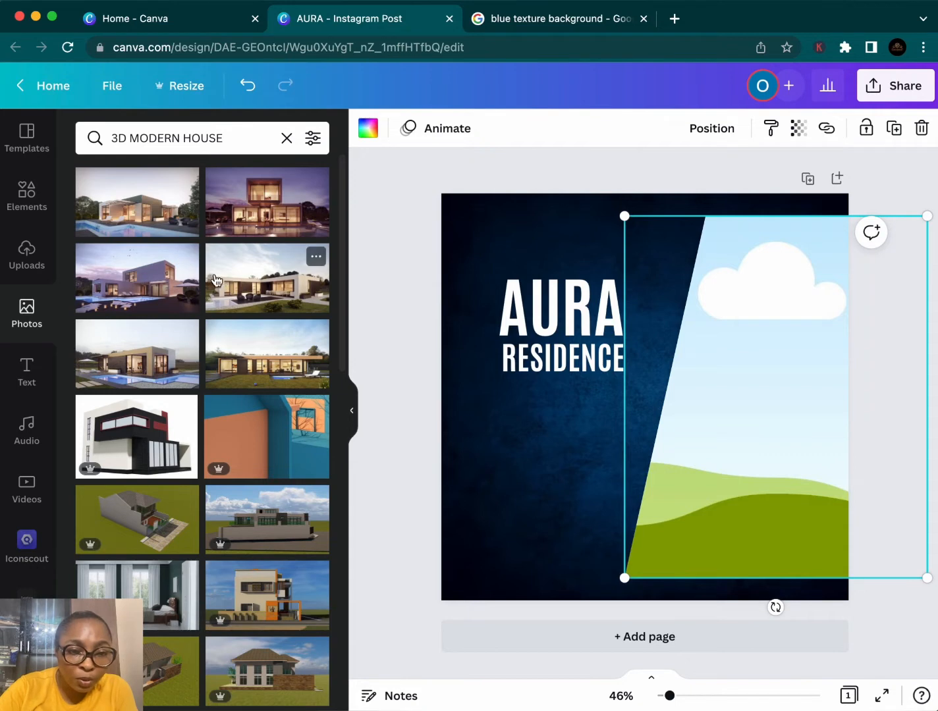
pyautogui.scroll(-1, 188, 371)
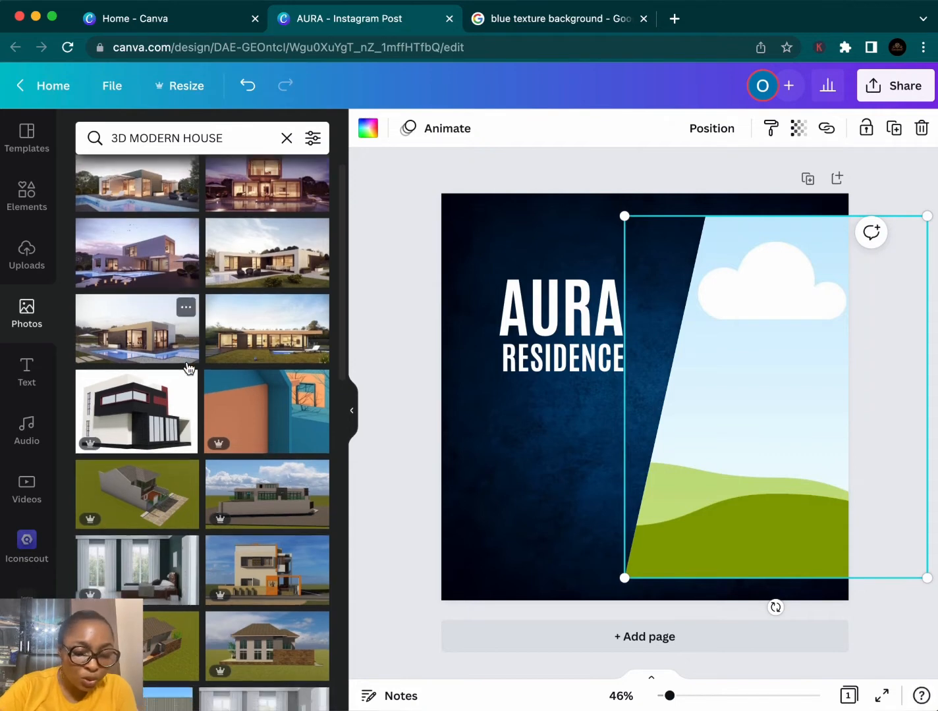
pyautogui.scroll(1, 189, 369)
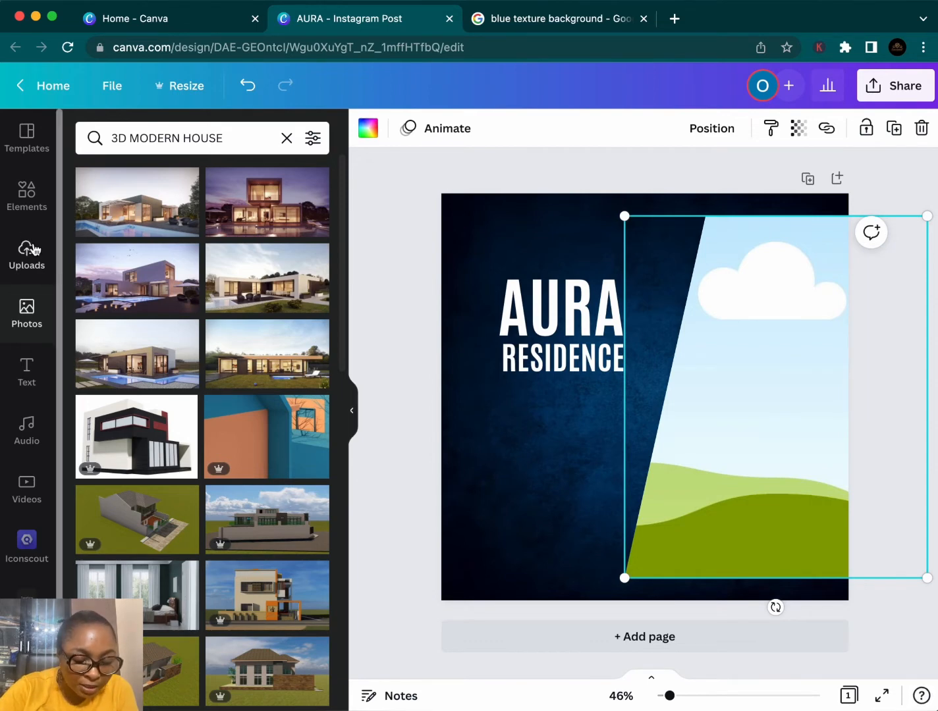
# Fill the slanted frame with the flat-roofed house and pool photo, then enlarge and reposition the picture inside the frame
pyautogui.click(149, 356)
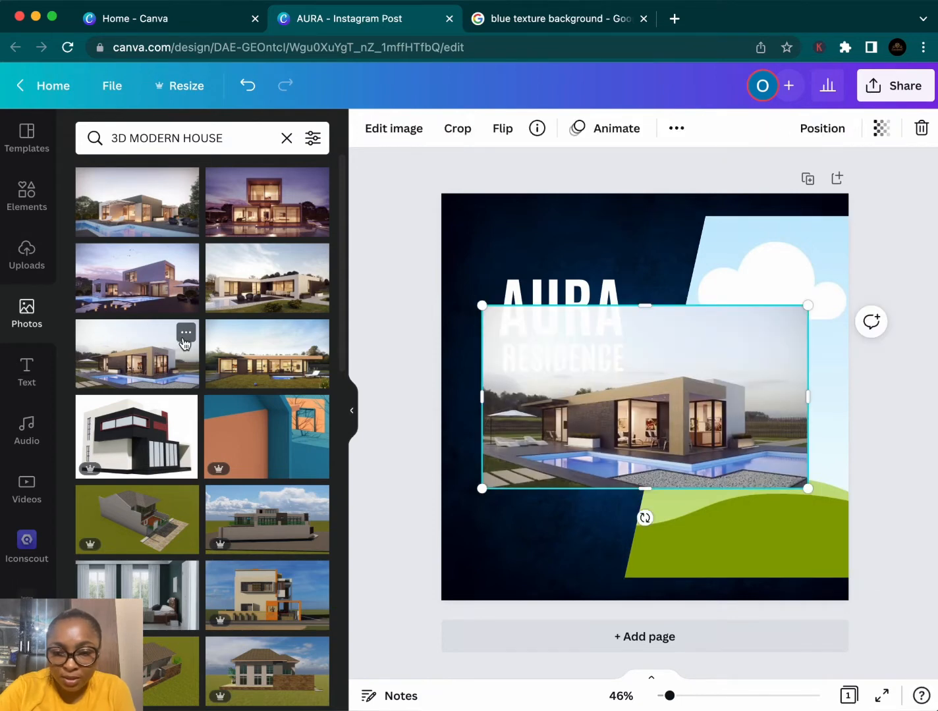
pyautogui.moveTo(637, 388); pyautogui.dragTo(743, 394)
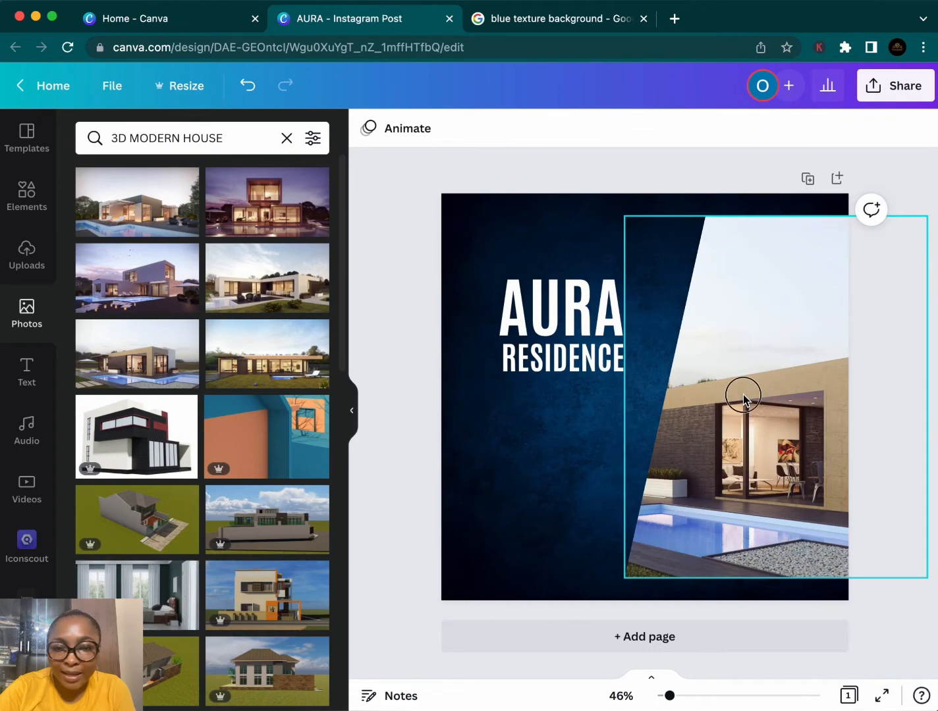
pyautogui.doubleClick(743, 394)
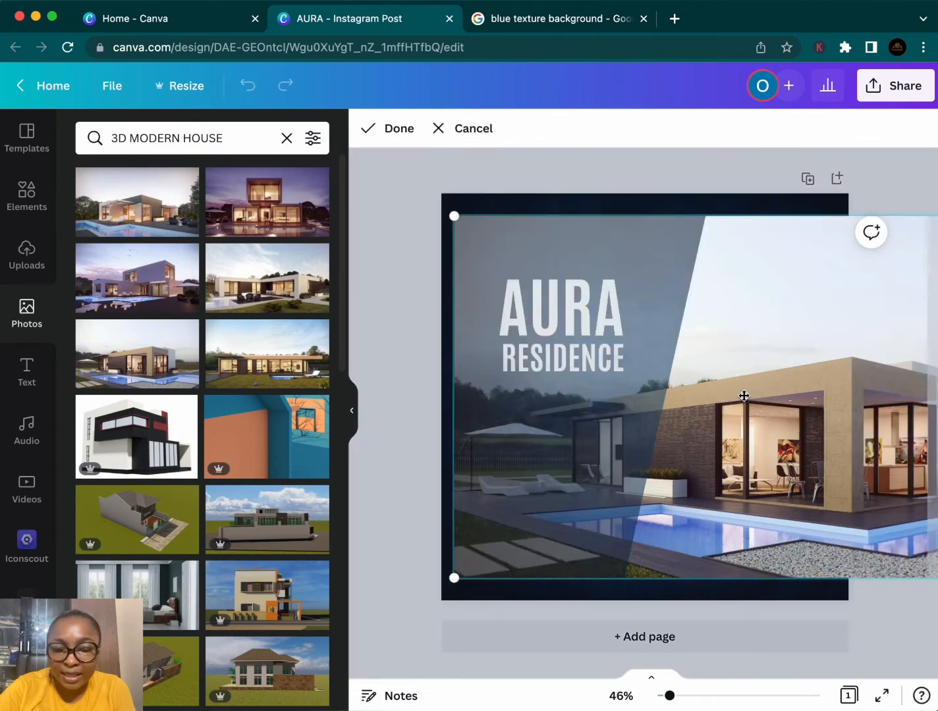
pyautogui.click(452, 290)
pyautogui.doubleClick(724, 357)
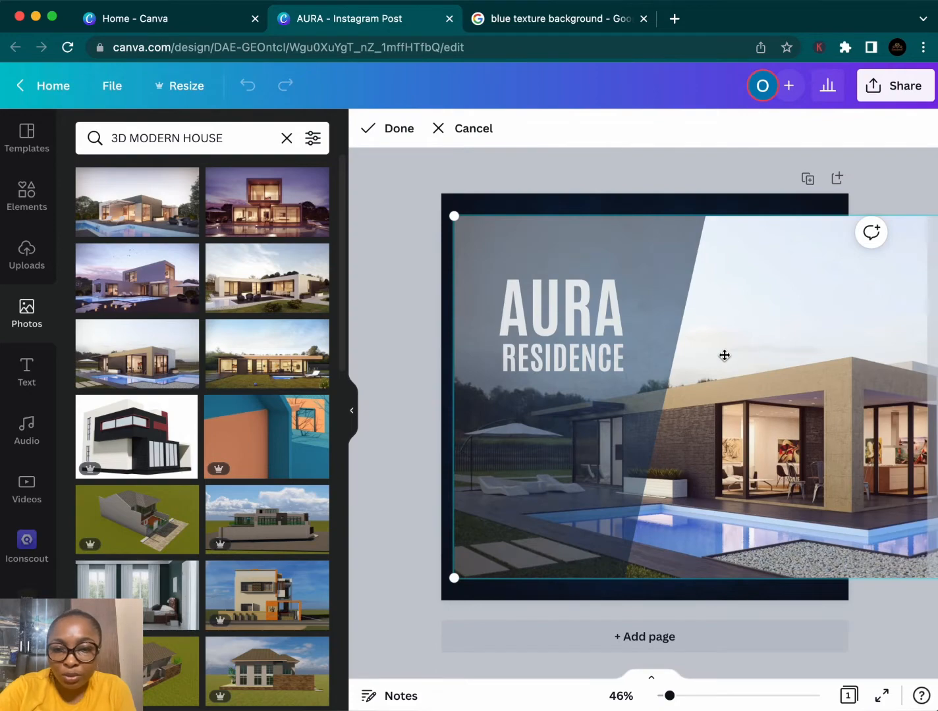
pyautogui.moveTo(454, 216); pyautogui.dragTo(342, 188)
pyautogui.moveTo(787, 398); pyautogui.dragTo(763, 398)
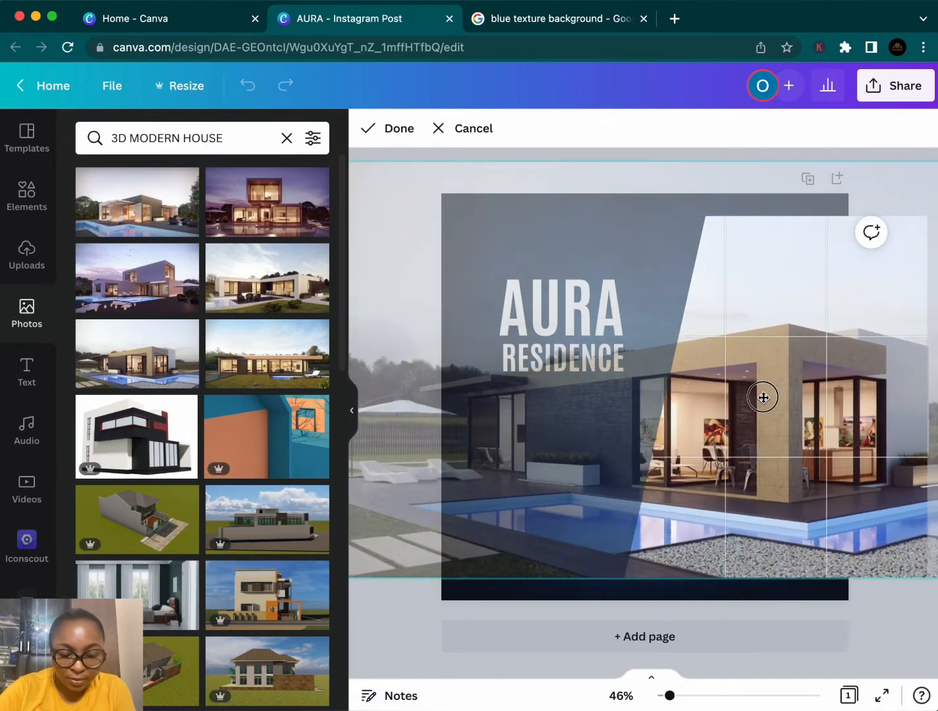
pyautogui.click(895, 620)
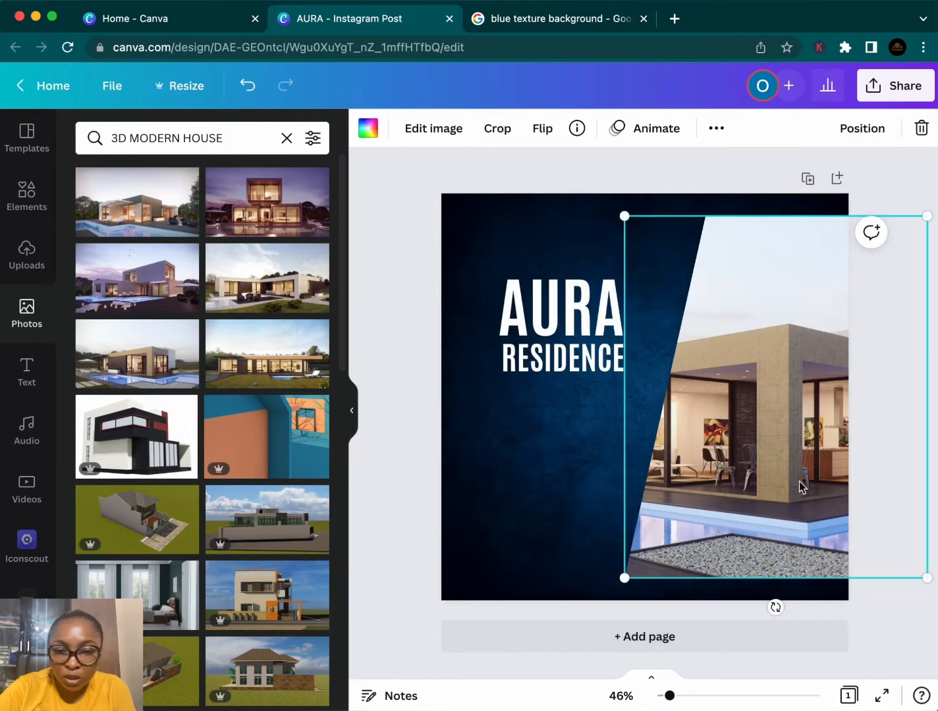
# Shift the house photo slightly right within its frame, and nudge the whole frame slightly right, away from the headings
pyautogui.doubleClick(785, 469)
pyautogui.moveTo(783, 467); pyautogui.dragTo(890, 564)
pyautogui.click(916, 628)
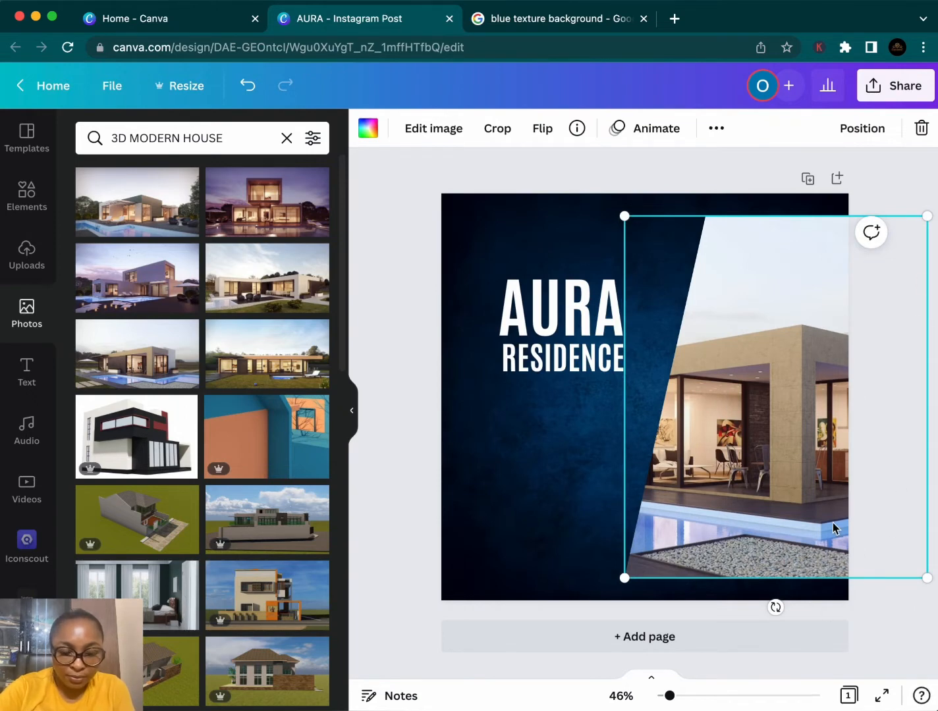
pyautogui.click(876, 588)
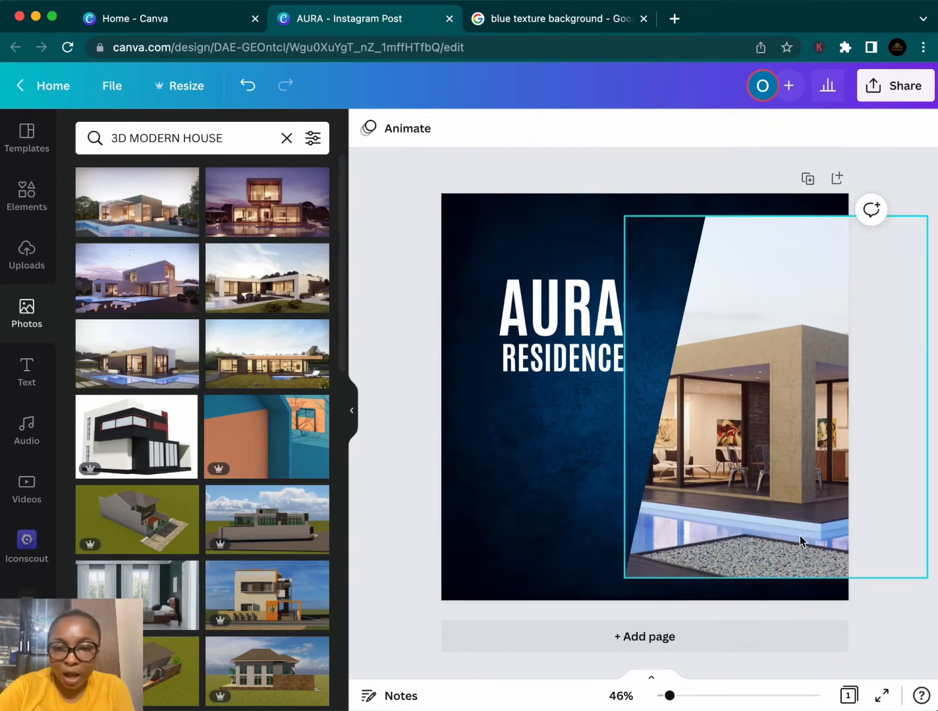
pyautogui.moveTo(800, 536); pyautogui.dragTo(807, 537)
pyautogui.click(887, 606)
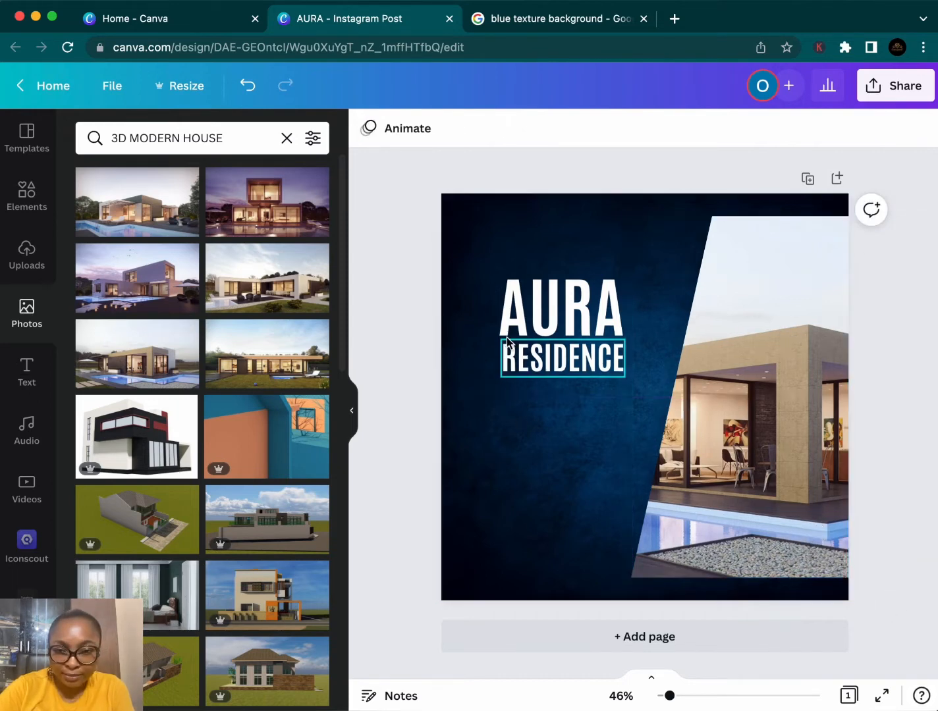
# Lock the slanted frame holding the house photo in place on the page
pyautogui.click(718, 502)
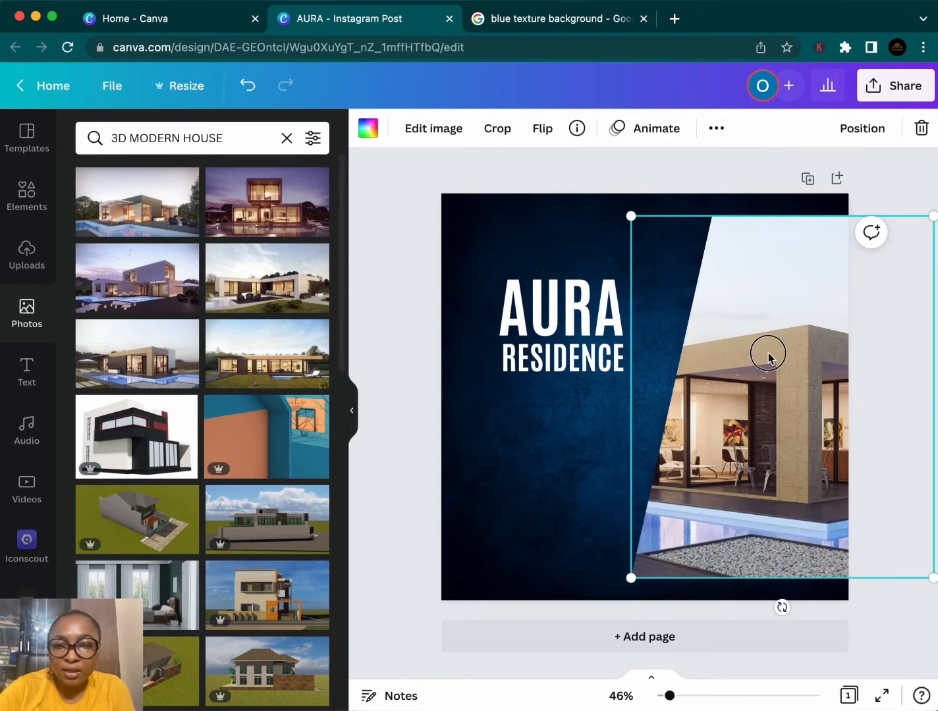
pyautogui.click(718, 132)
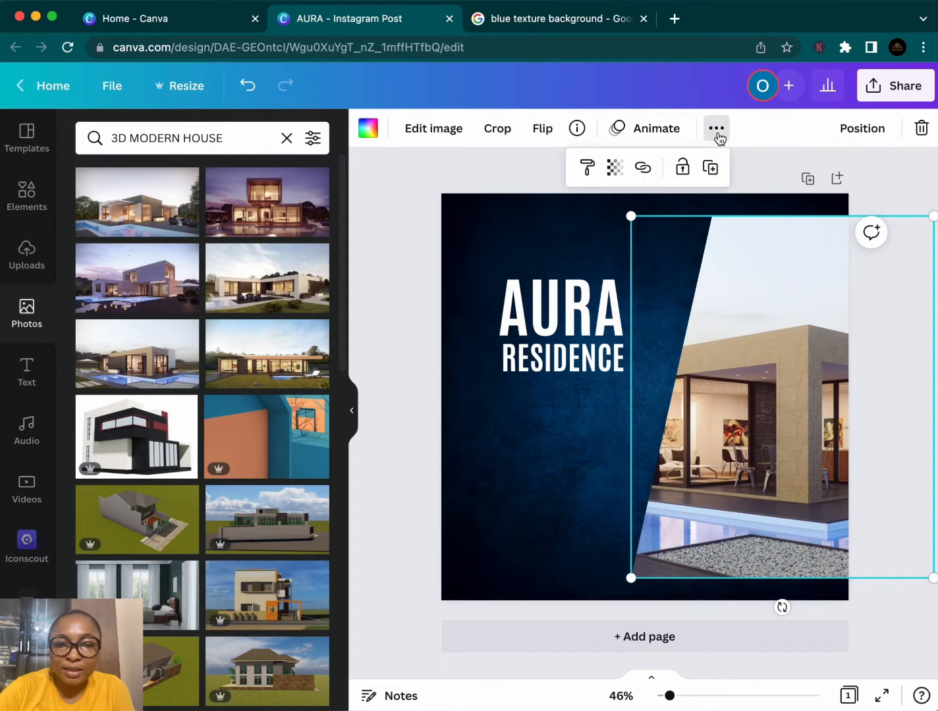
pyautogui.click(681, 167)
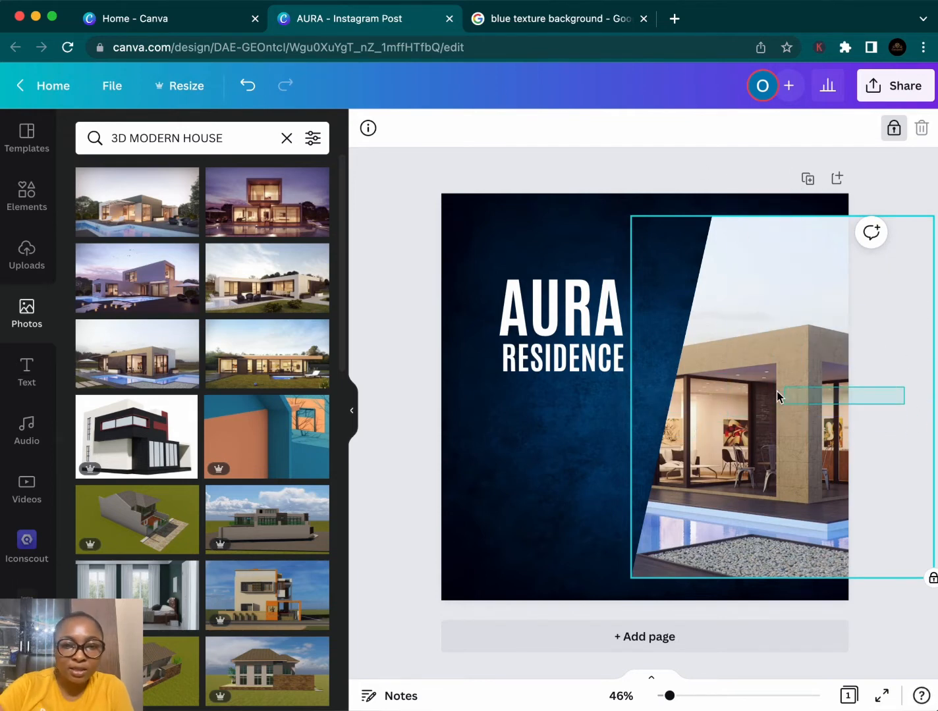
pyautogui.click(697, 172)
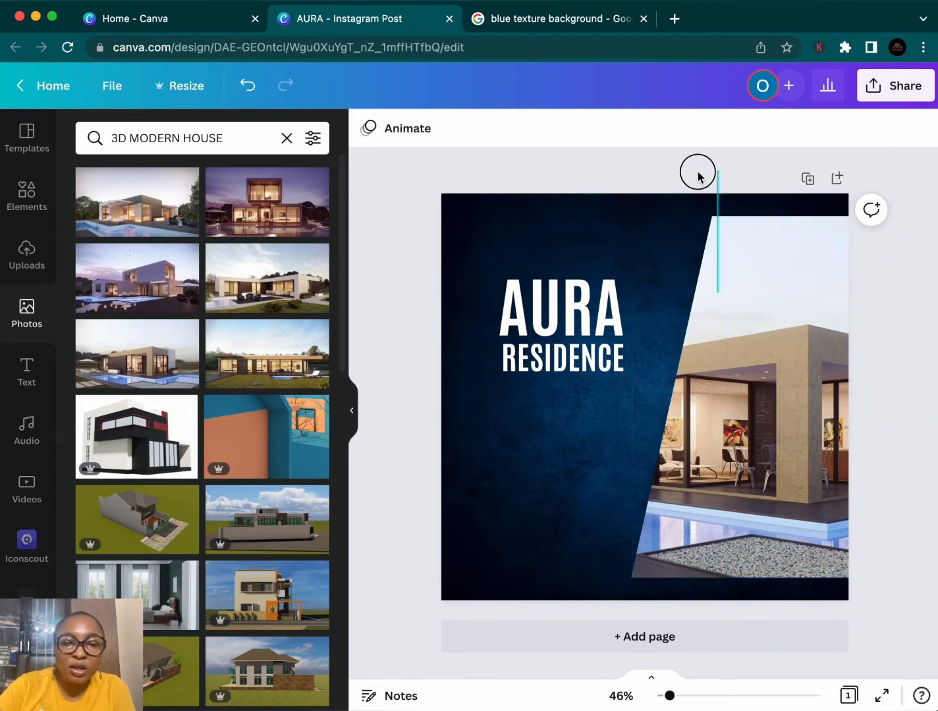
pyautogui.click(554, 448)
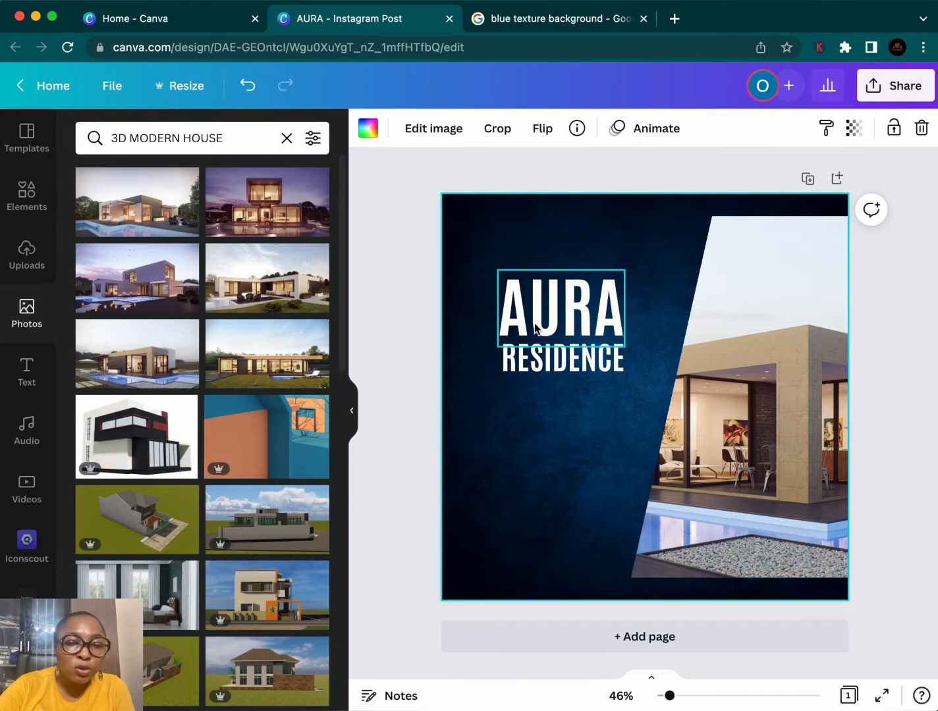
# Move the AURA heading slightly up and left, and change its font to League Spartan
pyautogui.moveTo(536, 328); pyautogui.dragTo(520, 307)
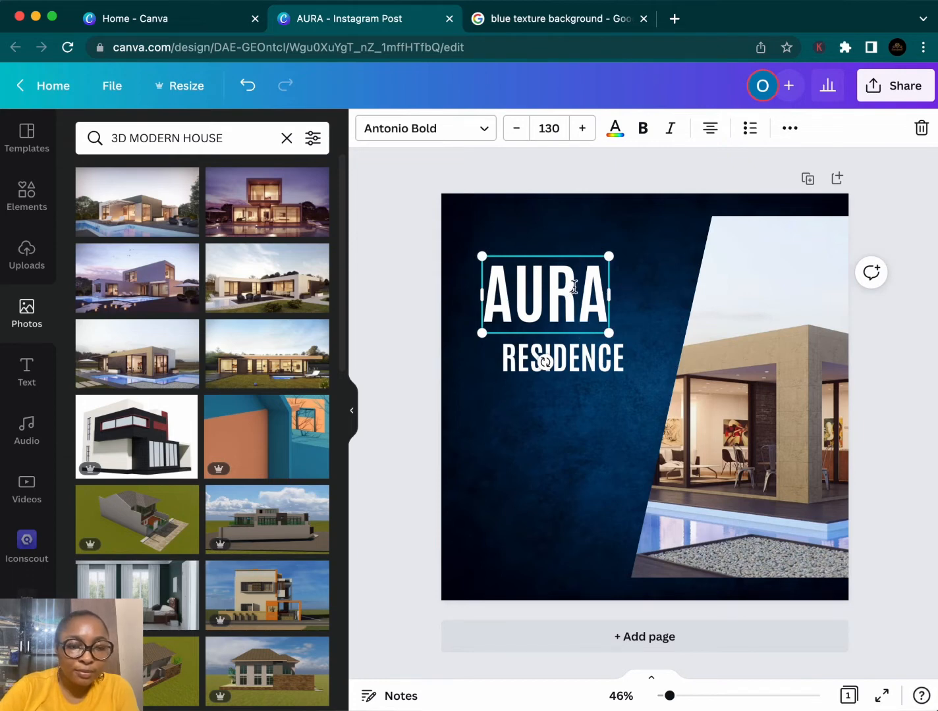
pyautogui.click(417, 130)
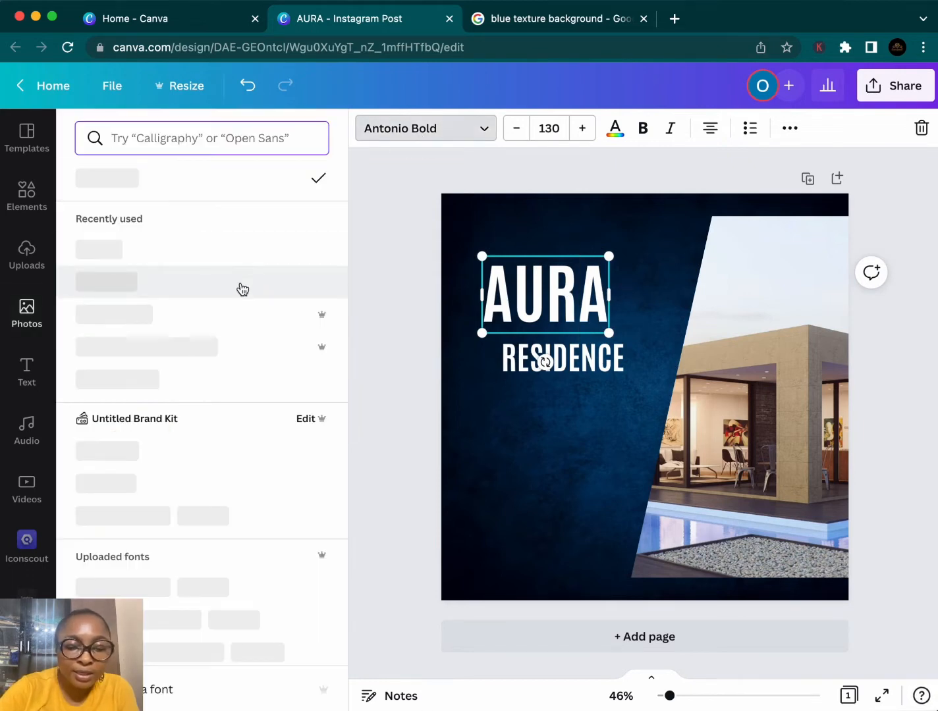
pyautogui.click(185, 140)
pyautogui.write('LEA')
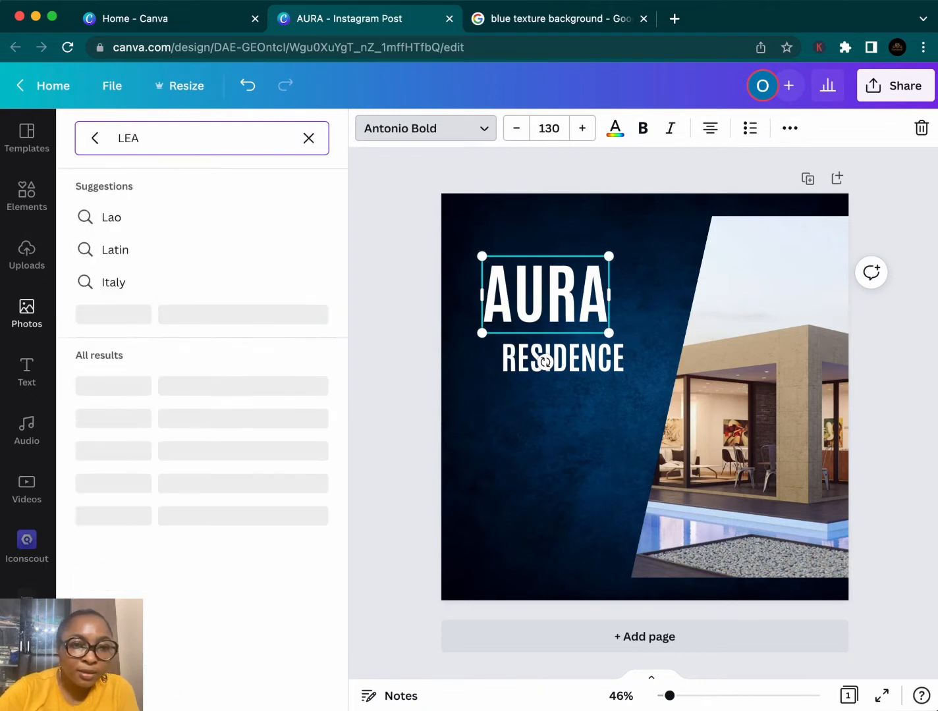
pyautogui.write('GUE')
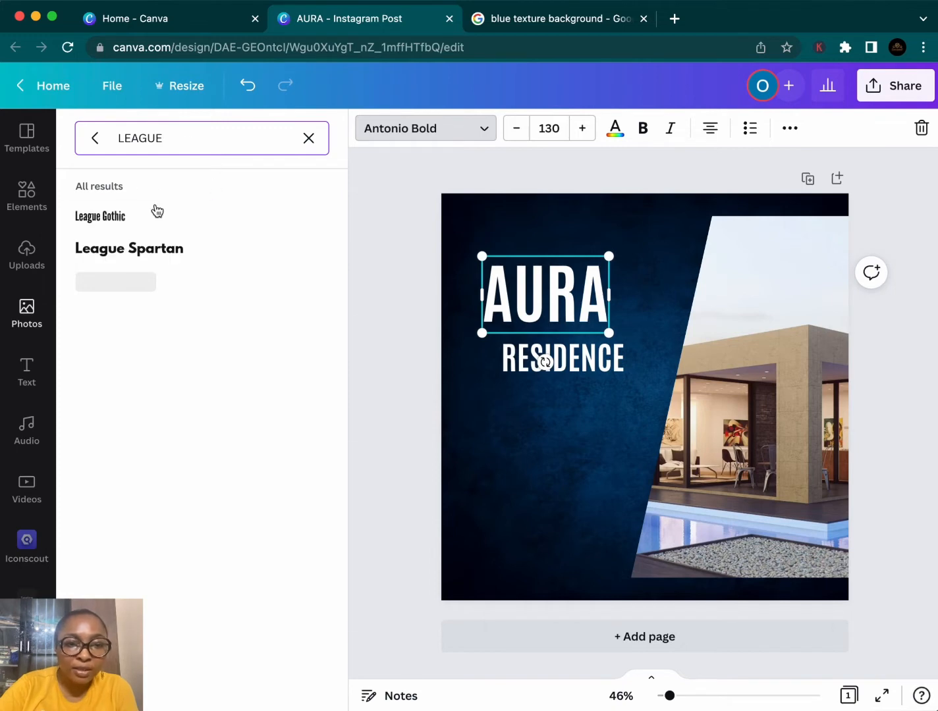
pyautogui.click(198, 257)
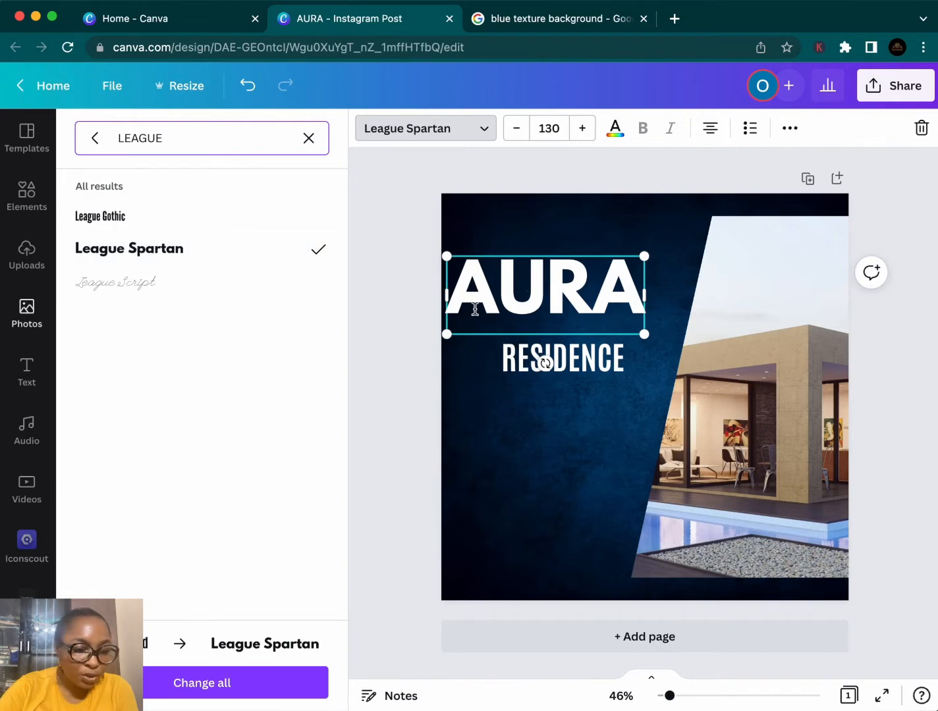
pyautogui.click(419, 225)
pyautogui.click(579, 243)
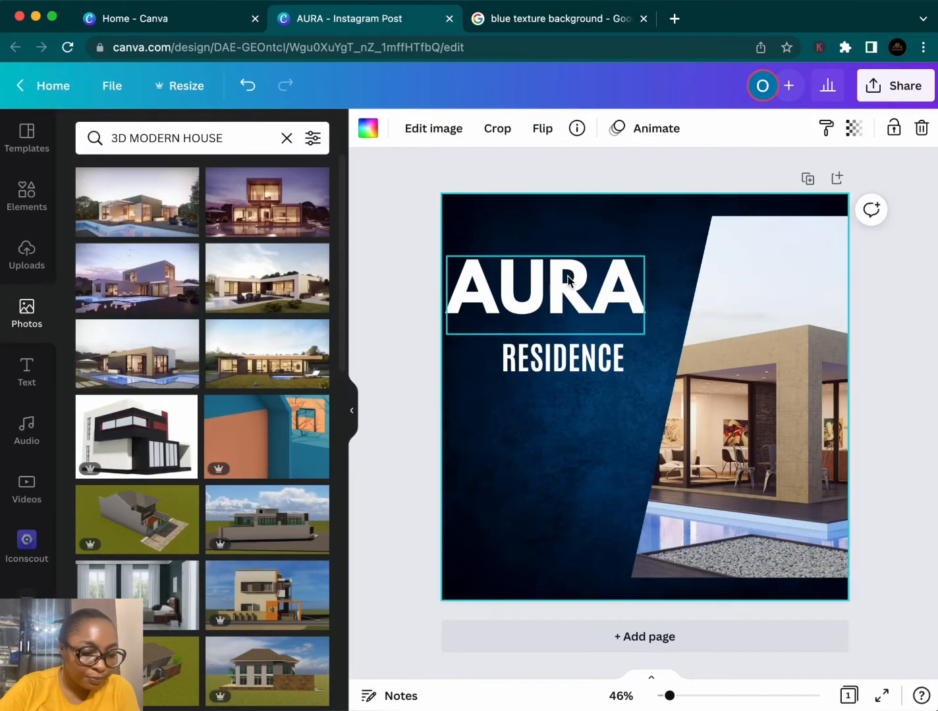
# Shrink the AURA heading to font size 112 and place it above RESIDENCE, near the page's left edge
pyautogui.moveTo(568, 280); pyautogui.dragTo(582, 282)
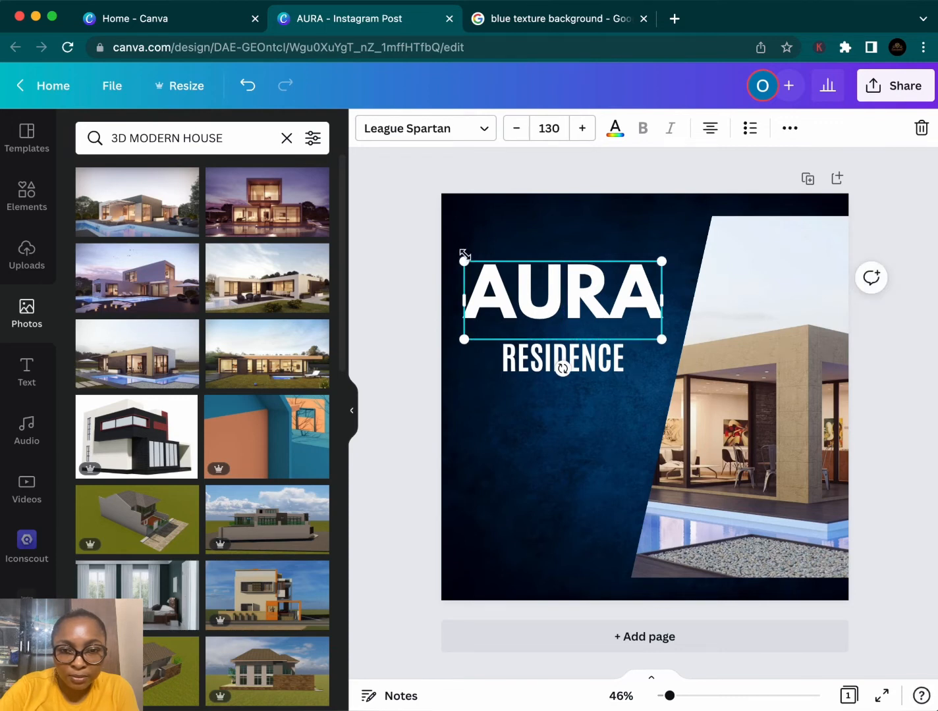
pyautogui.moveTo(464, 262); pyautogui.dragTo(489, 266)
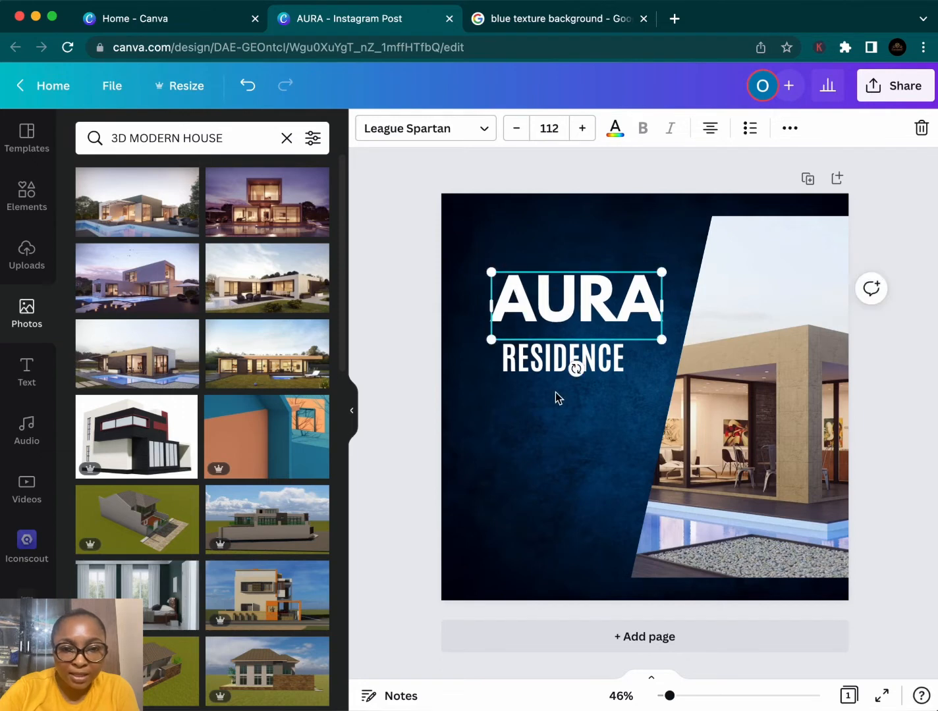
pyautogui.click(557, 397)
pyautogui.click(562, 305)
pyautogui.moveTo(562, 305); pyautogui.dragTo(539, 298)
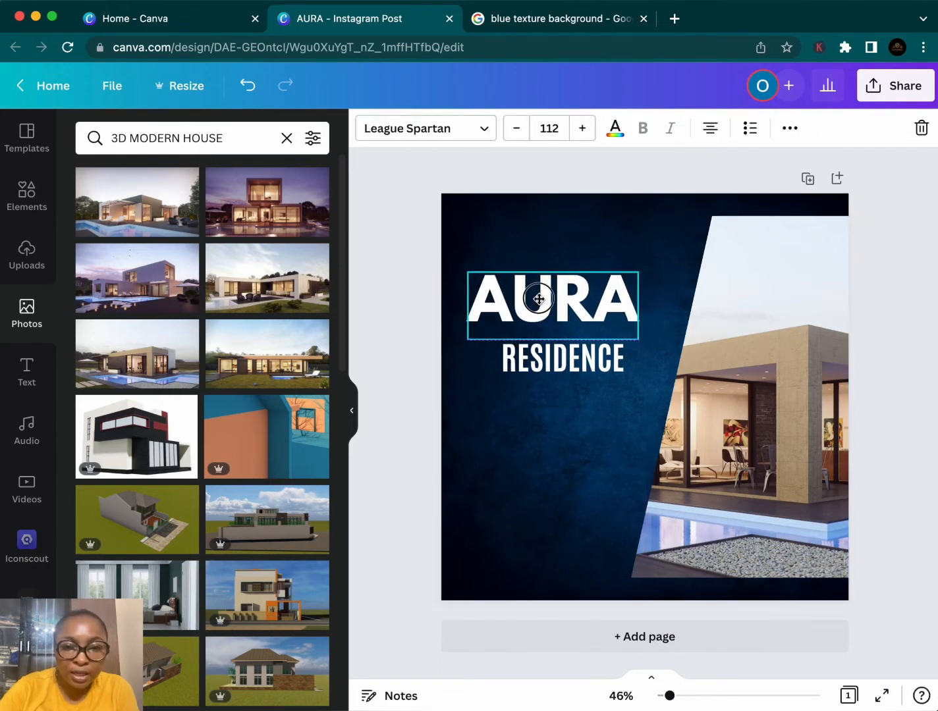
pyautogui.moveTo(539, 299); pyautogui.dragTo(539, 303)
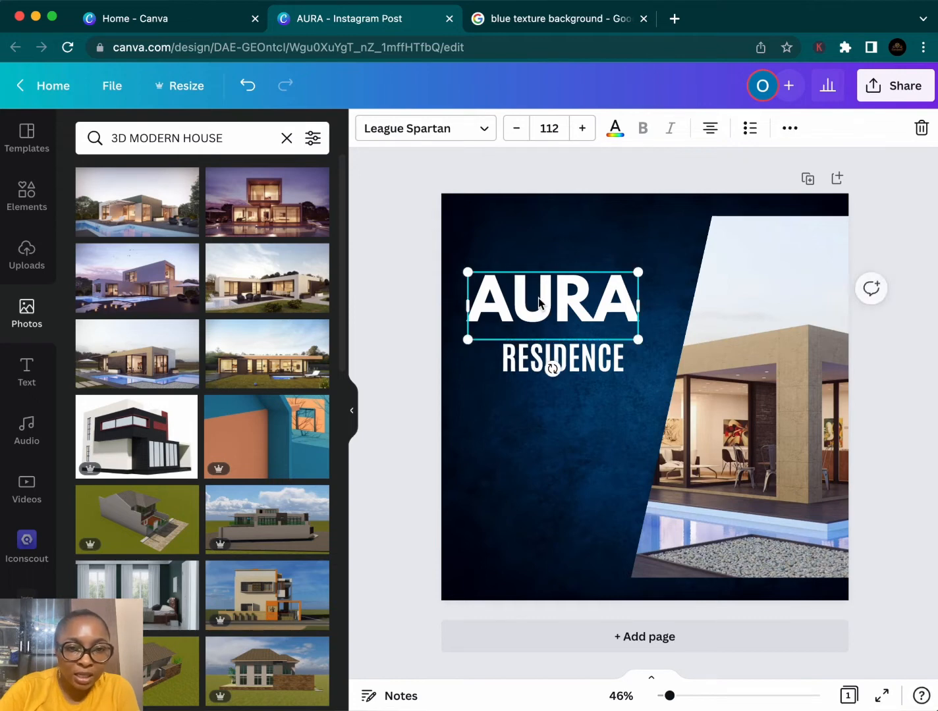
pyautogui.click(585, 412)
# Change the RESIDENCE heading's font to Cooper Hewitt and enlarge it slightly to size 64.4
pyautogui.click(583, 371)
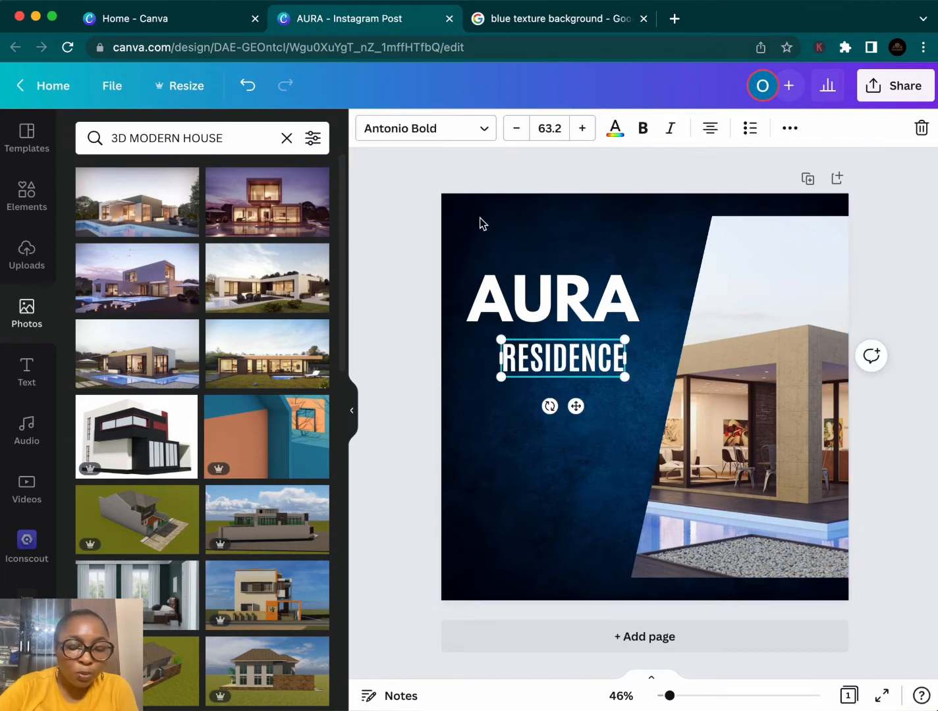
pyautogui.click(447, 129)
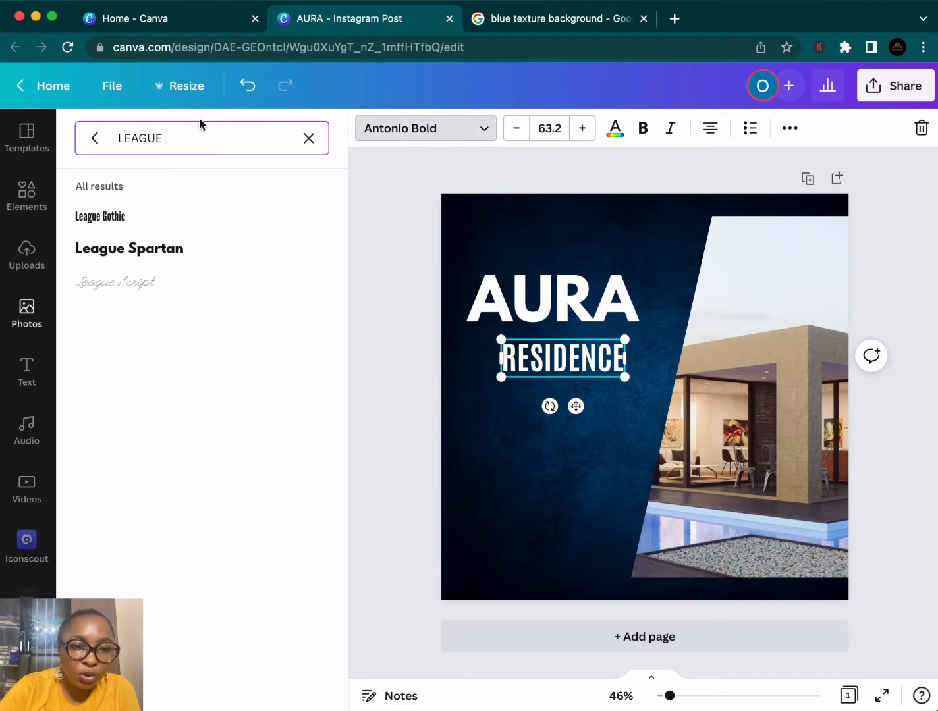
pyautogui.moveTo(188, 136); pyautogui.dragTo(110, 137)
pyautogui.write('C')
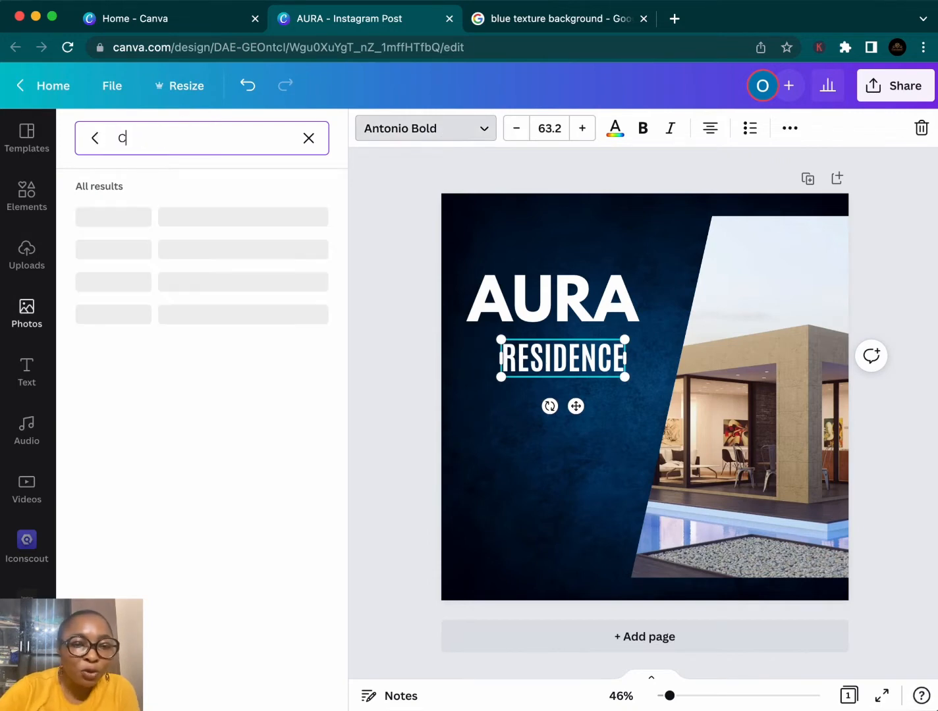
pyautogui.write('OOPER')
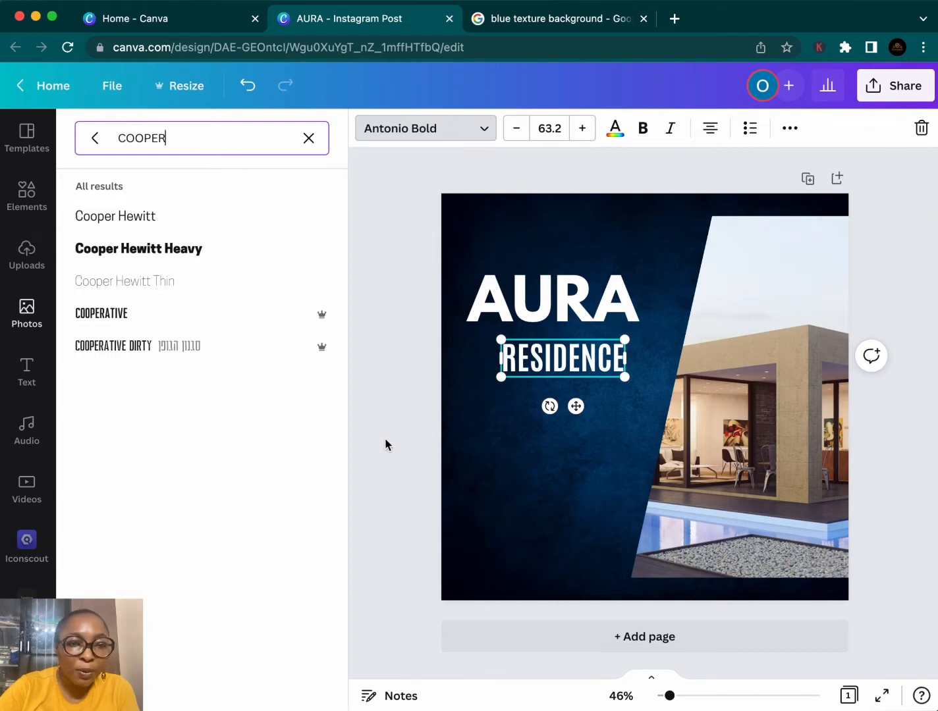
pyautogui.click(264, 227)
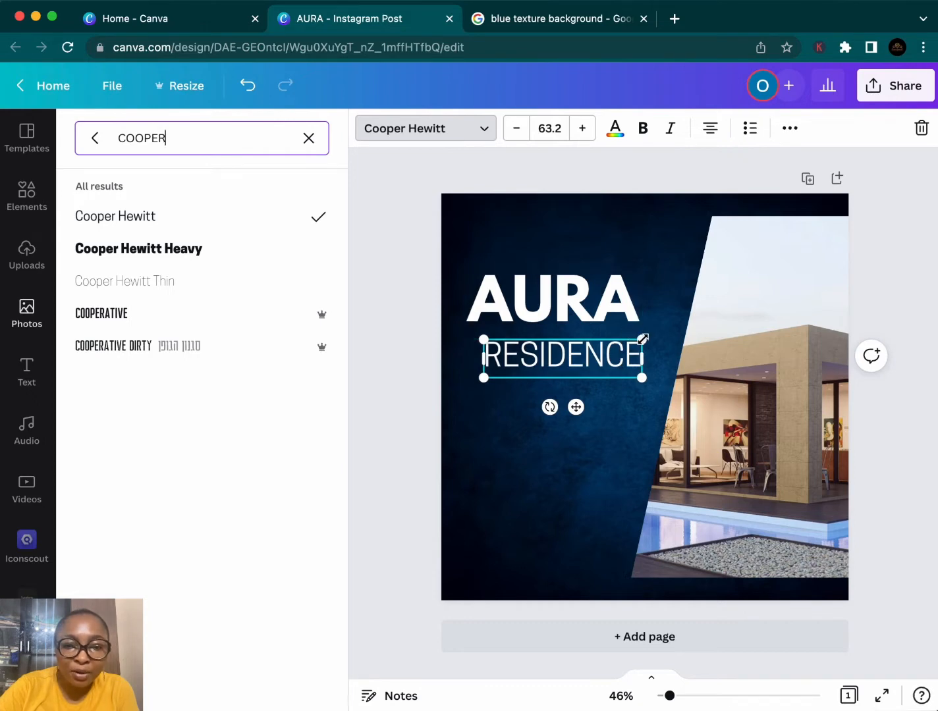
pyautogui.moveTo(642, 338); pyautogui.dragTo(645, 339)
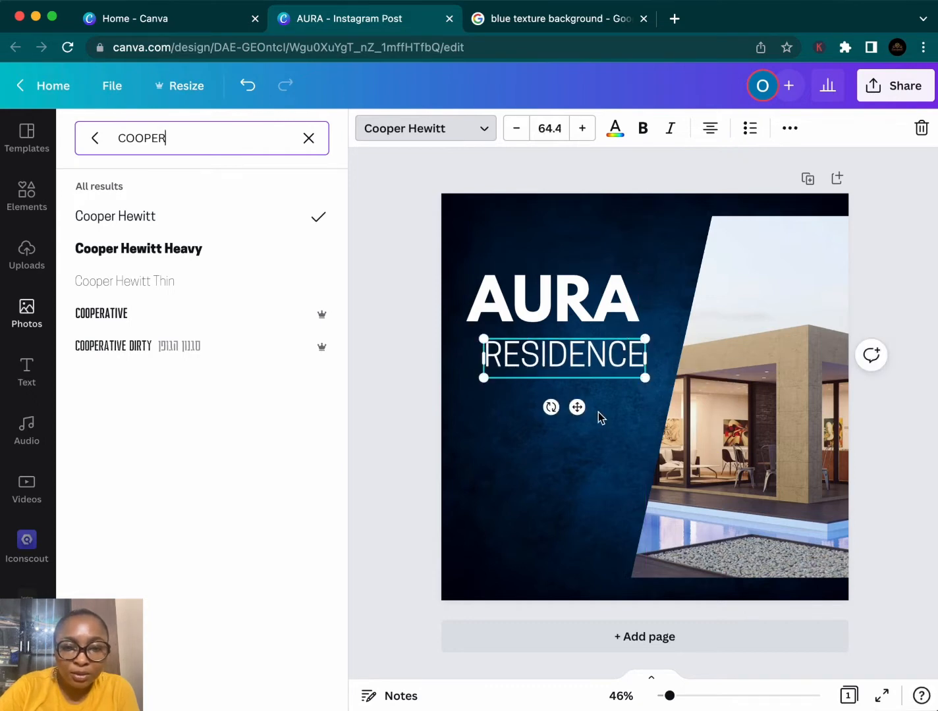
# Move RESIDENCE directly beneath AURA with their left edges aligned, and enlarge it to size 68 to match AURA's width
pyautogui.click(591, 418)
pyautogui.click(490, 409)
pyautogui.moveTo(533, 350)
pyautogui.mouseDown()
pyautogui.moveTo(511, 330)
pyautogui.moveTo(519, 343)
pyautogui.mouseUp()
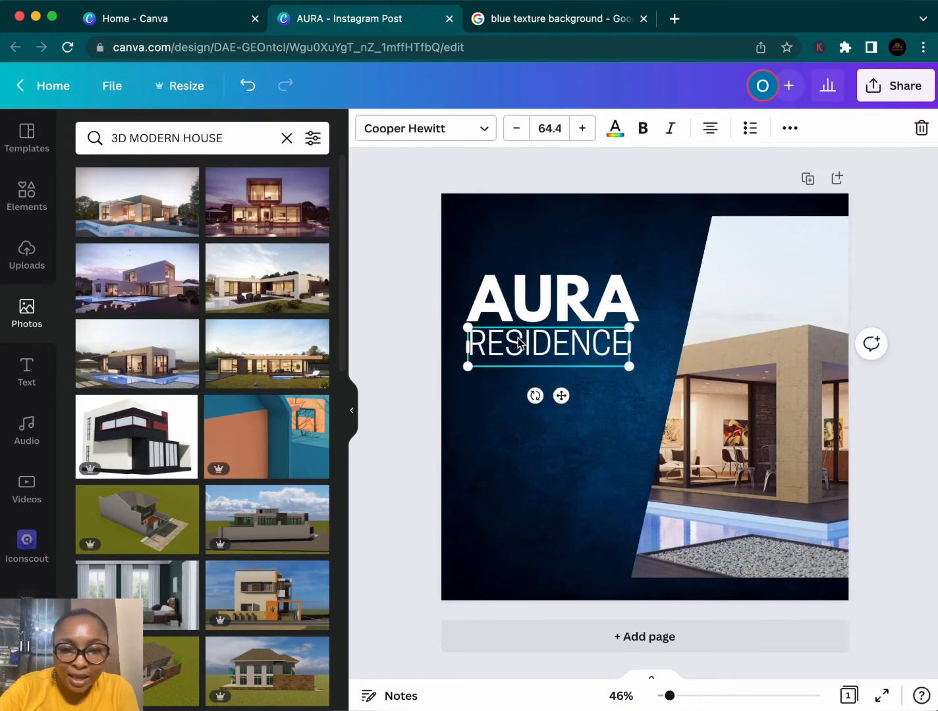
pyautogui.moveTo(628, 366); pyautogui.dragTo(637, 371)
pyautogui.click(627, 407)
pyautogui.click(570, 347)
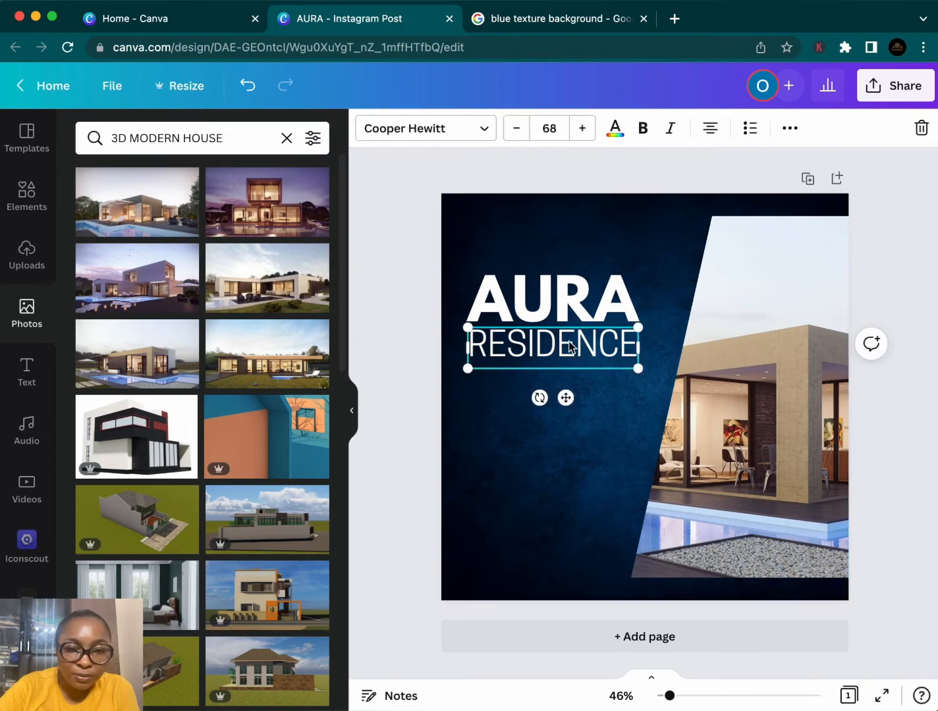
# Enlarge the RESIDENCE heading to size 71.7 and shift it slightly right to centre it beneath AURA
pyautogui.click(516, 401)
pyautogui.click(537, 345)
pyautogui.moveTo(466, 371); pyautogui.dragTo(460, 377)
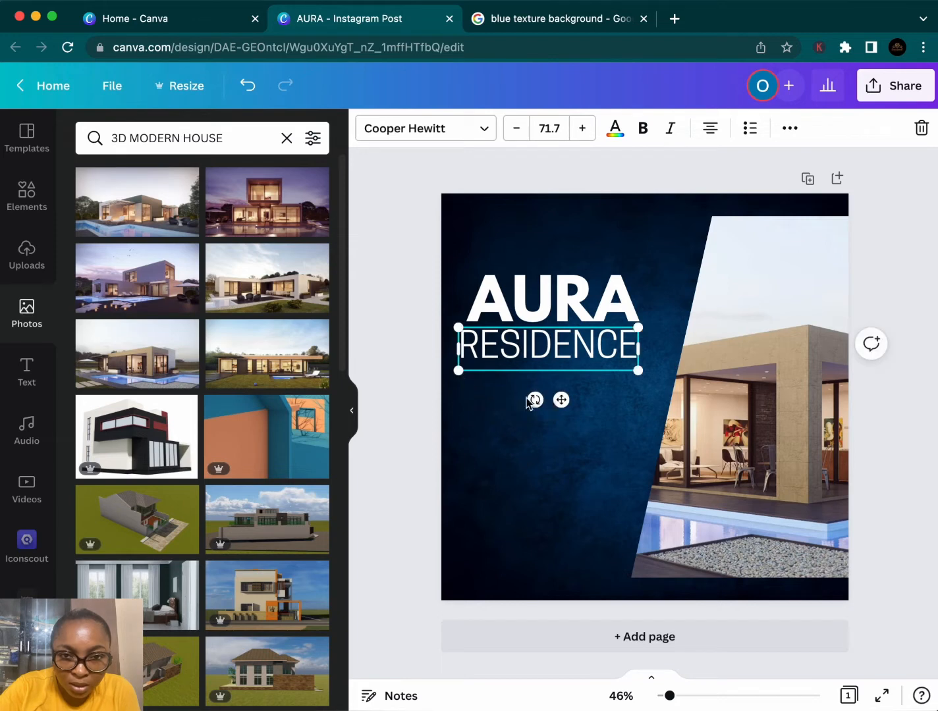
pyautogui.click(587, 408)
pyautogui.moveTo(552, 348); pyautogui.dragTo(555, 350)
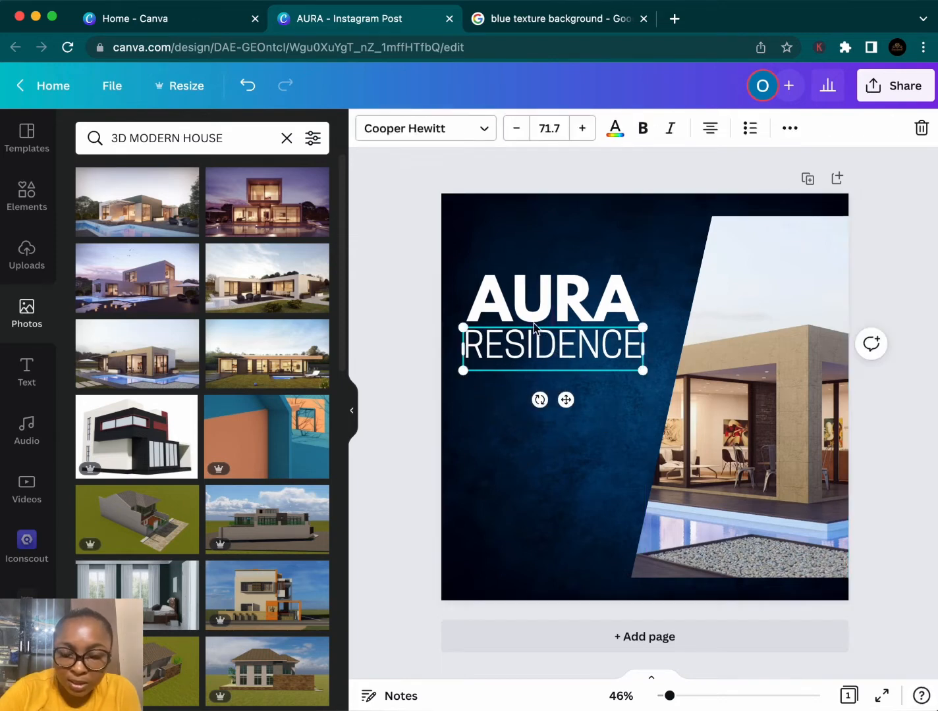
pyautogui.click(557, 130)
pyautogui.press('Delete')
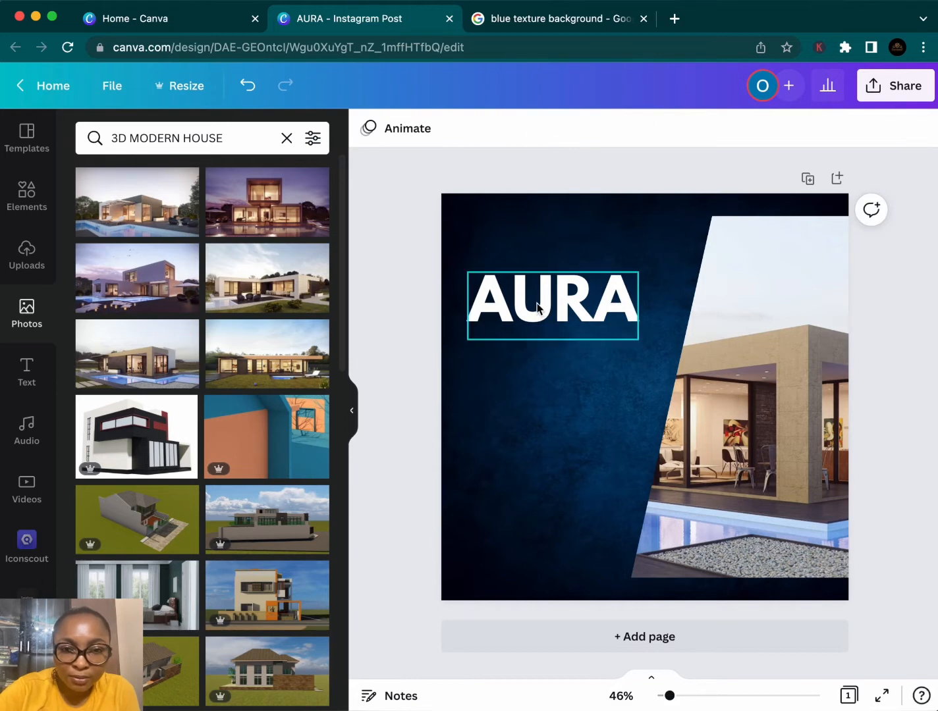
pyautogui.press('super+z')
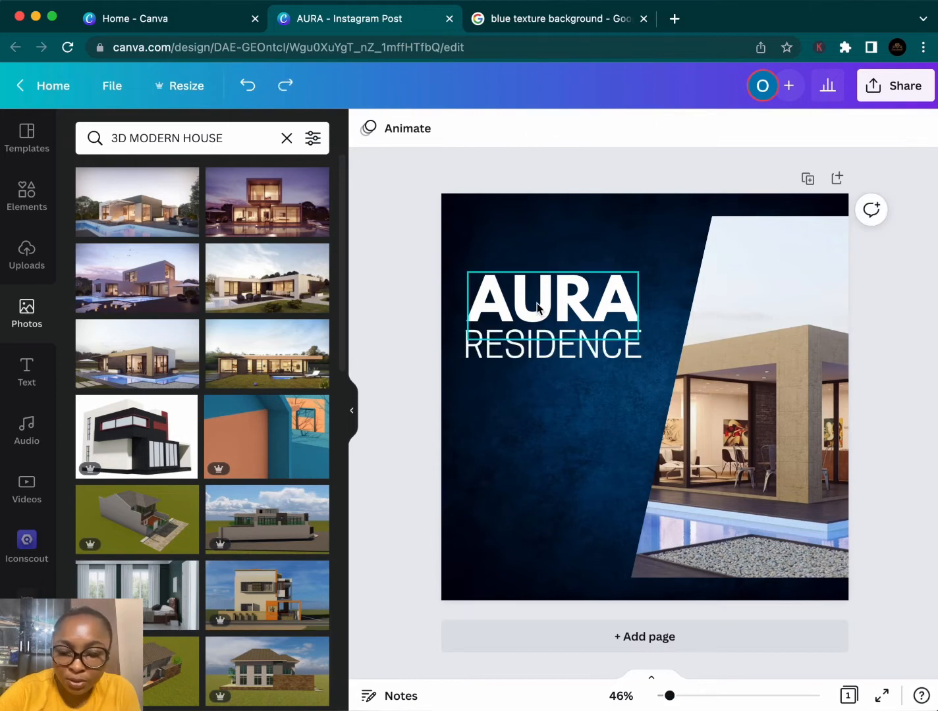
# Set the RESIDENCE heading's font size to 71.1
pyautogui.click(579, 356)
pyautogui.click(561, 129)
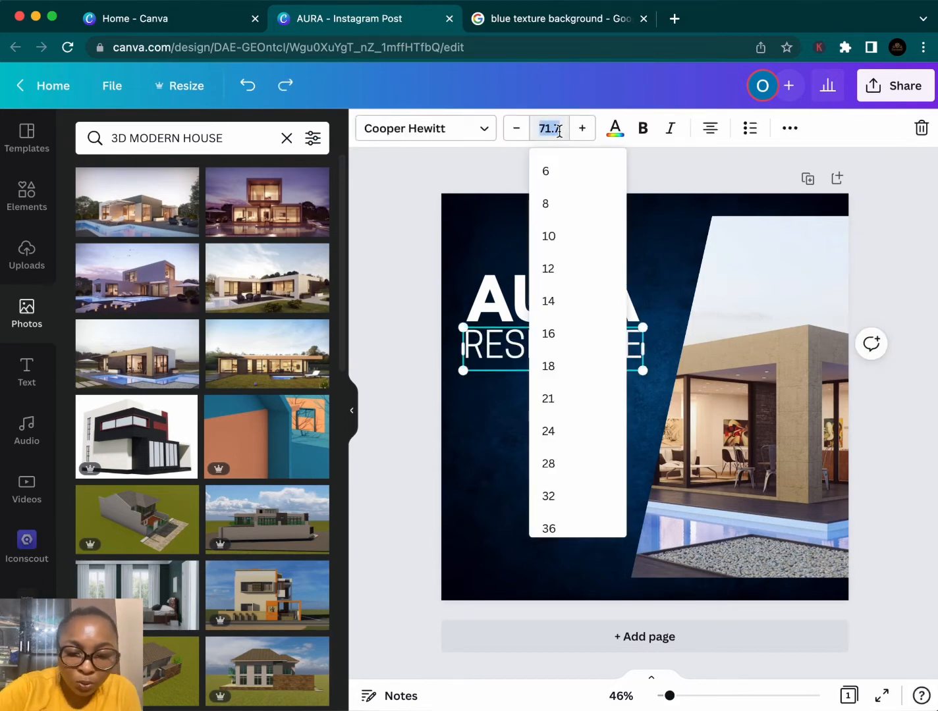
pyautogui.write('71')
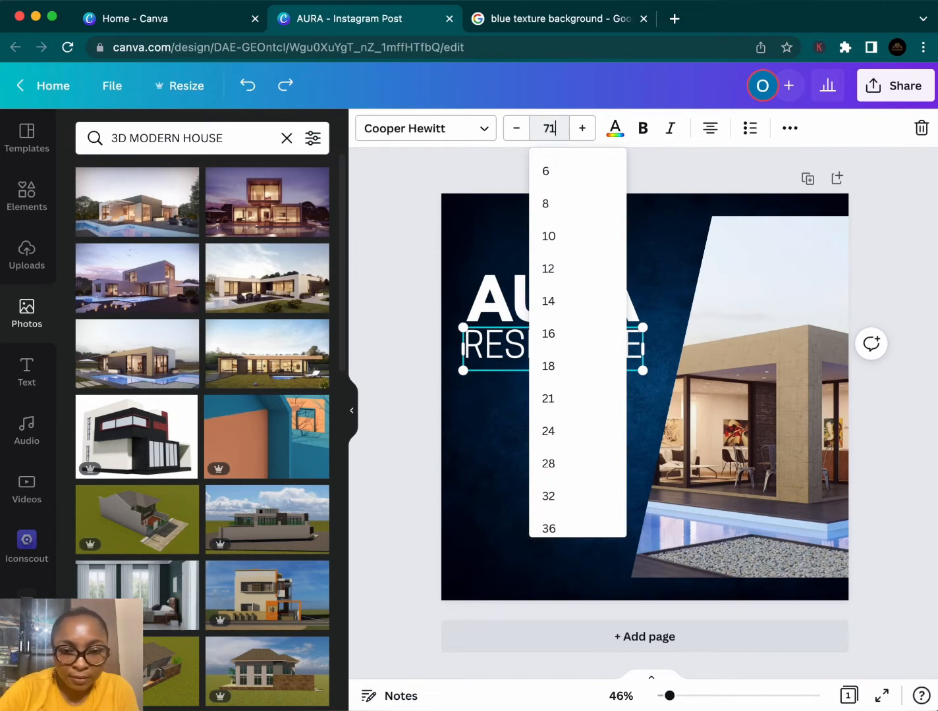
pyautogui.write('.1')
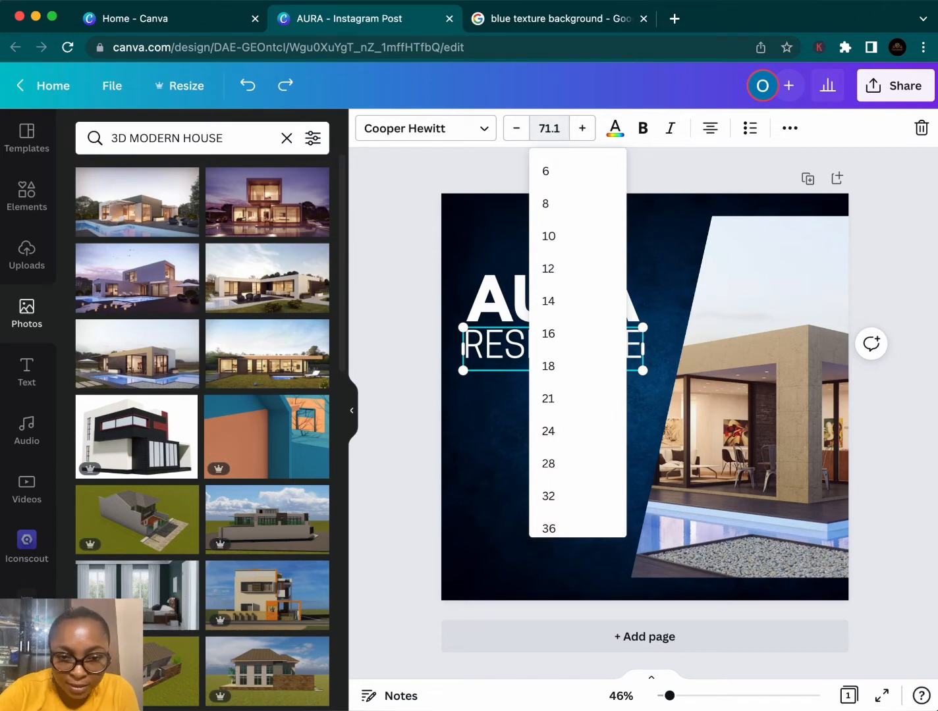
pyautogui.click(510, 407)
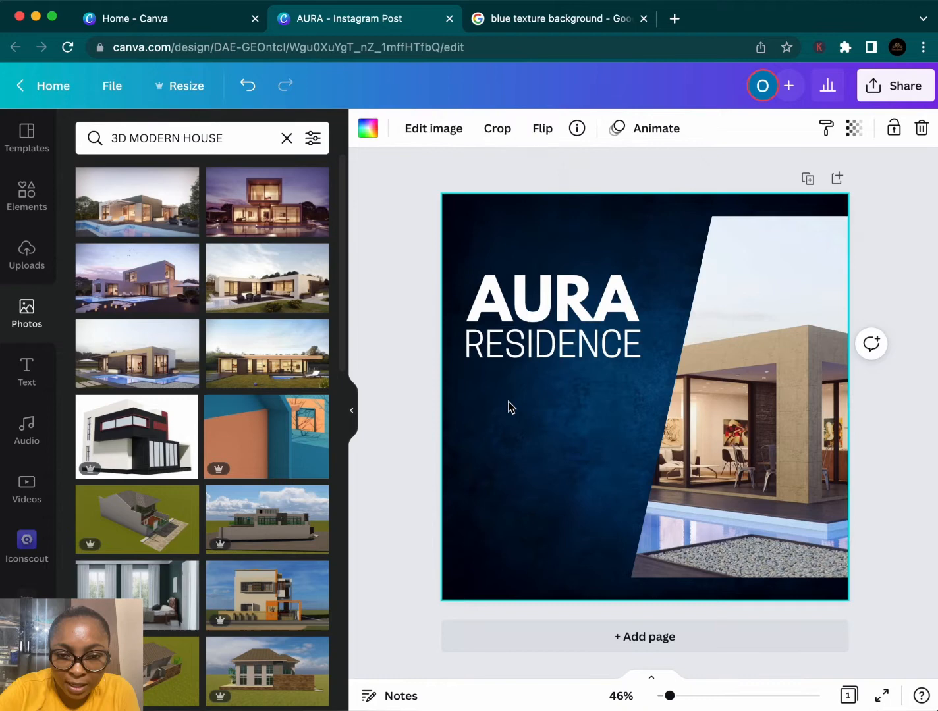
pyautogui.click(525, 348)
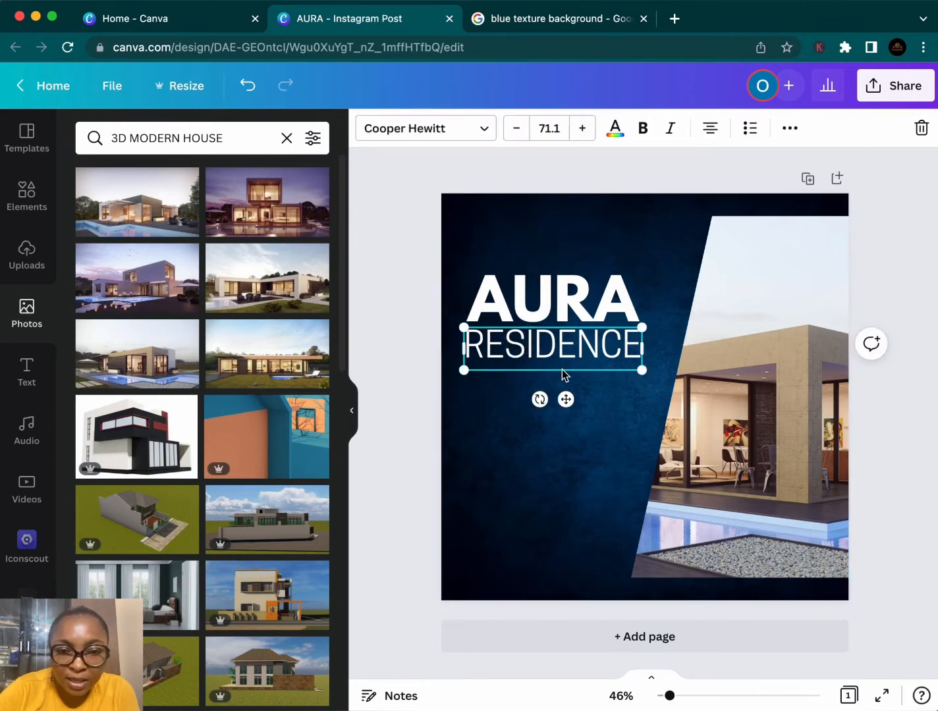
pyautogui.click(608, 398)
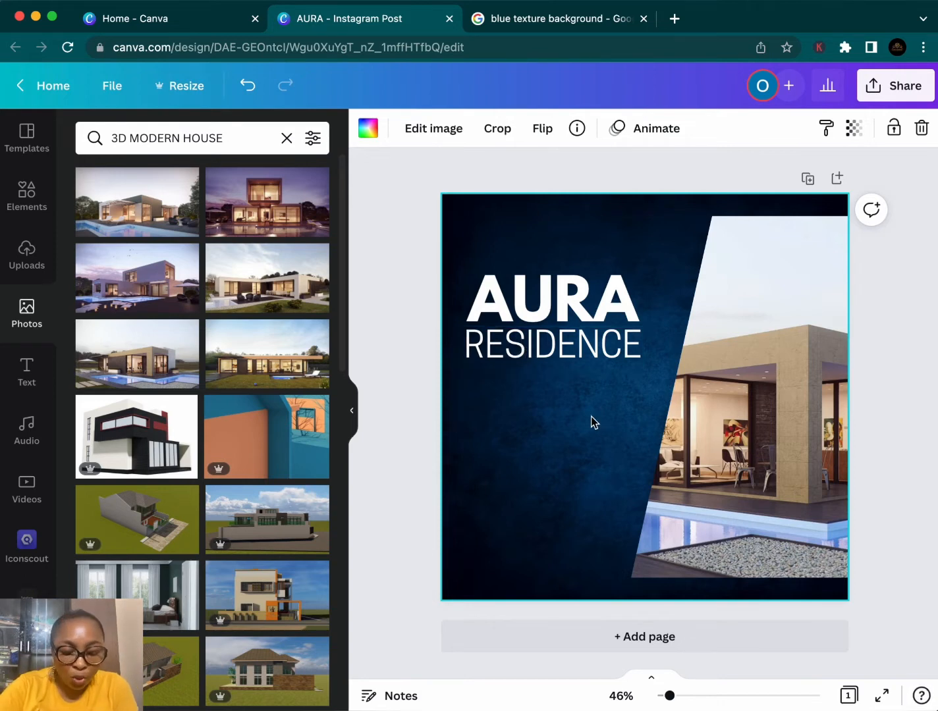
# Apply the Shadow text effect to the AURA heading and set the shadow colour to light grey
pyautogui.click(583, 319)
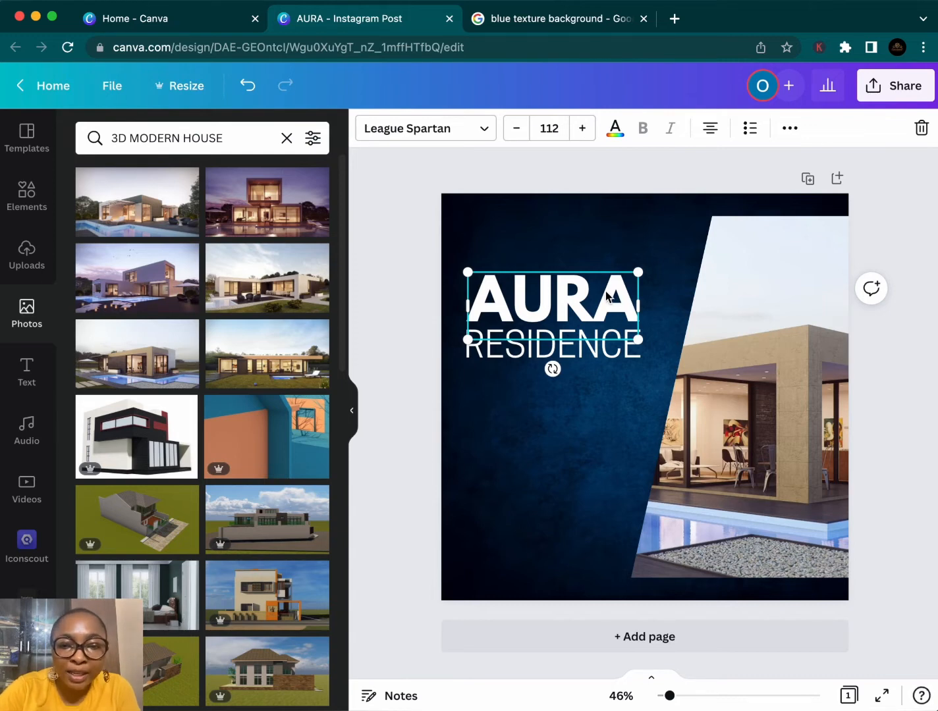
pyautogui.click(792, 130)
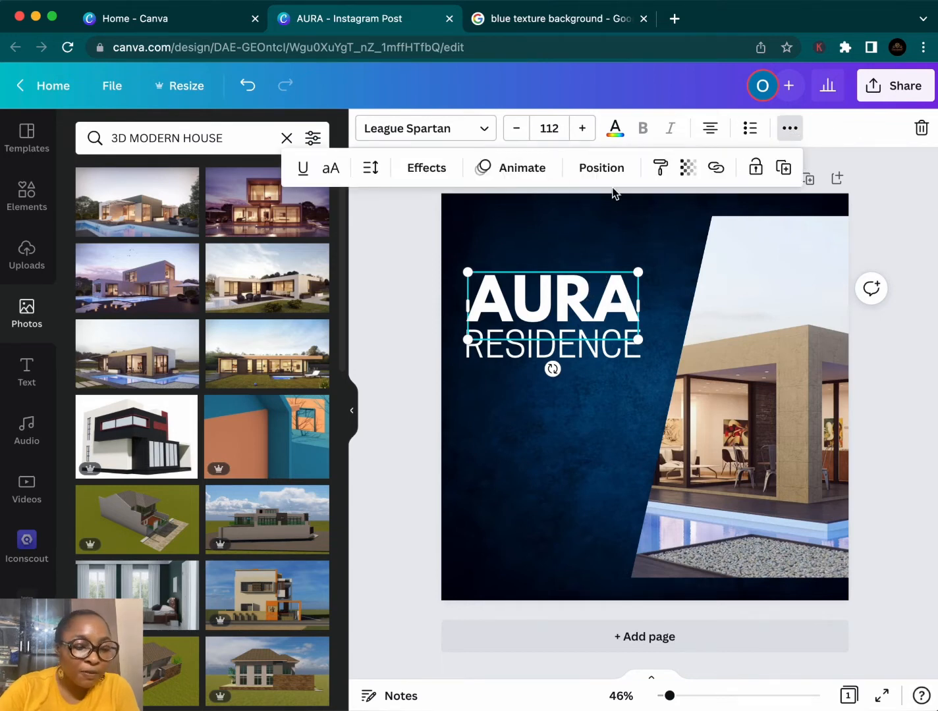
pyautogui.click(422, 172)
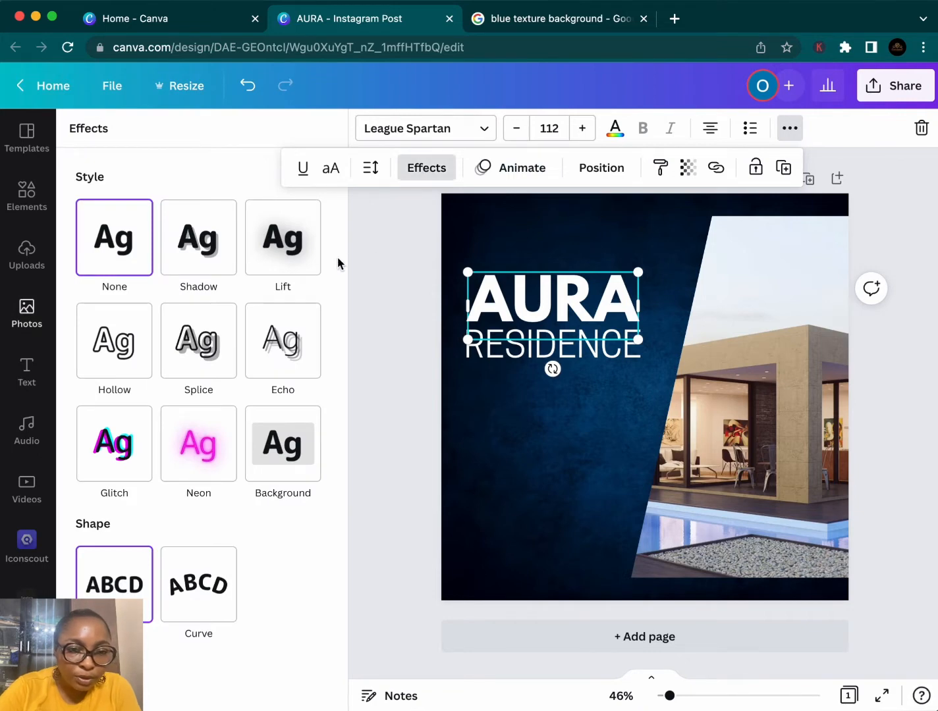
pyautogui.click(208, 259)
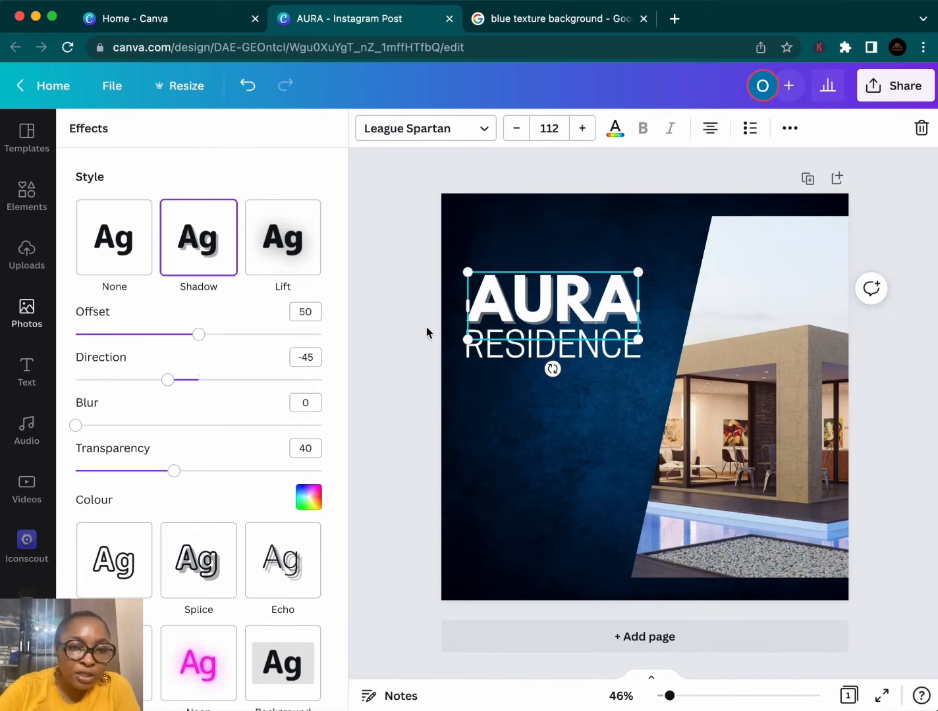
pyautogui.click(311, 499)
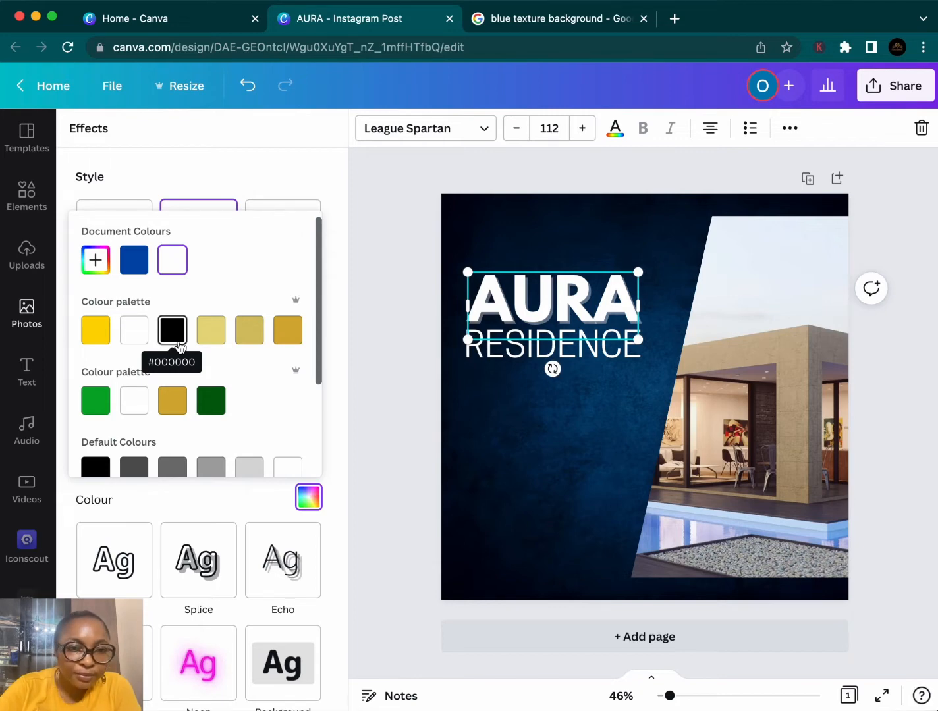
pyautogui.click(247, 469)
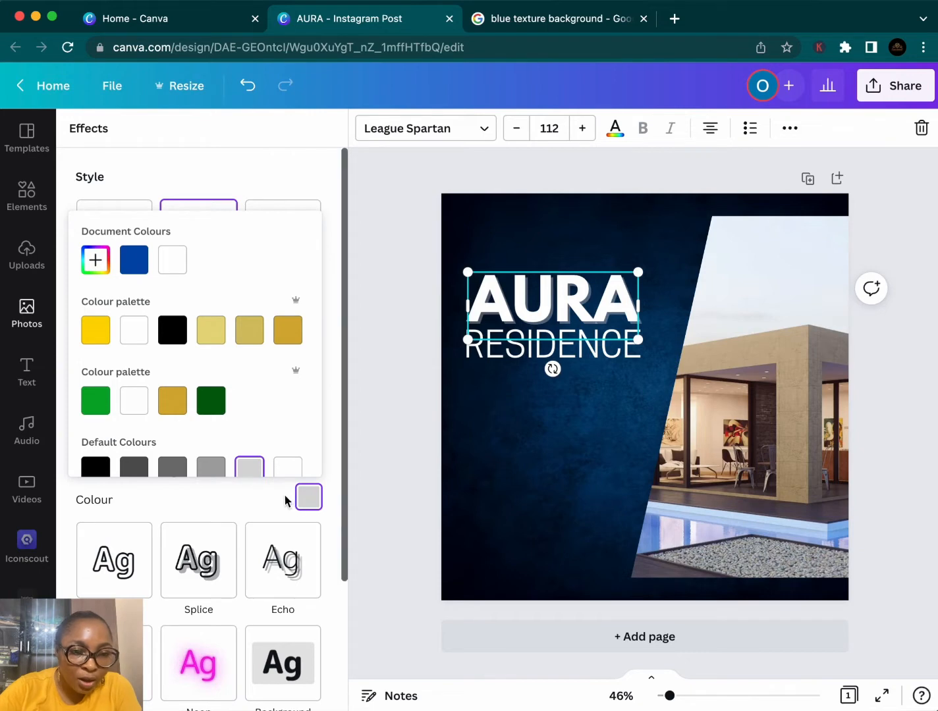
pyautogui.click(272, 172)
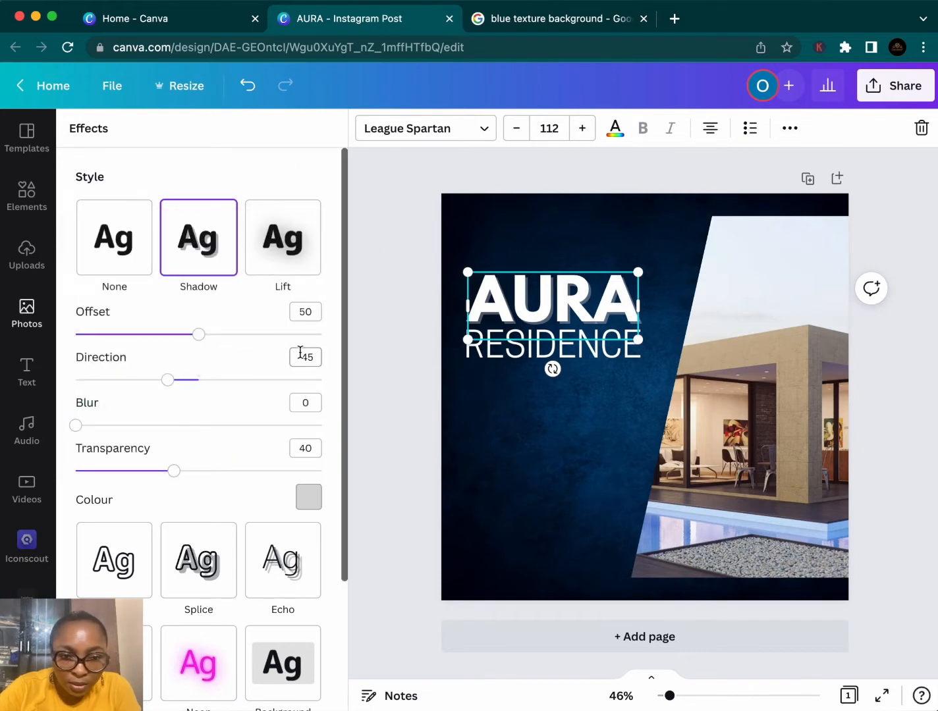
# Set the AURA shadow's offset to 17, direction to -74 and transparency to 58, and add a slight blur
pyautogui.moveTo(200, 343); pyautogui.dragTo(118, 337)
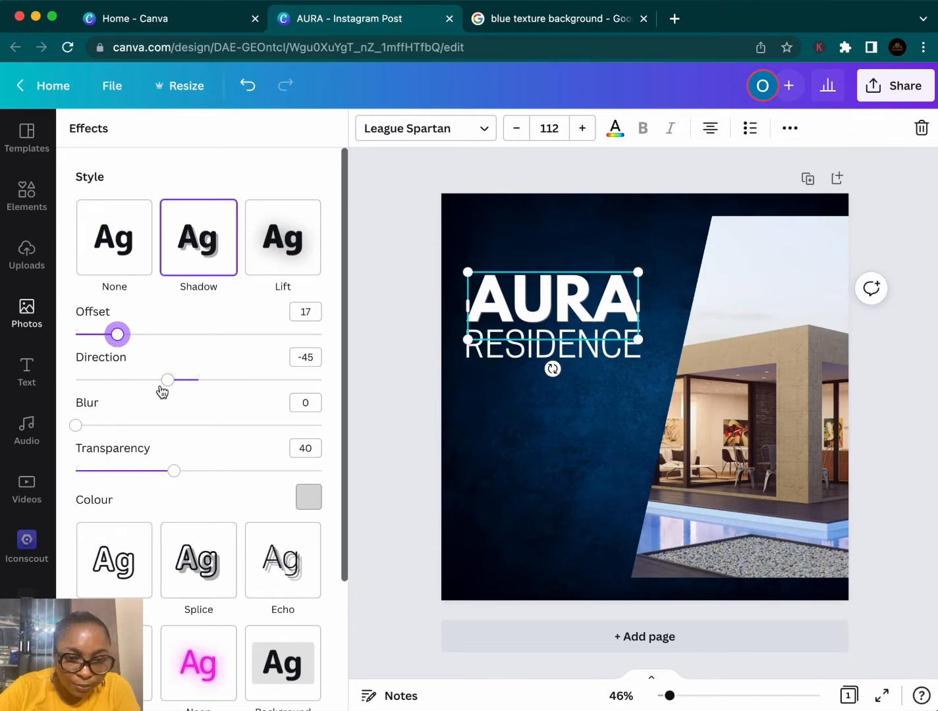
pyautogui.moveTo(167, 382)
pyautogui.mouseDown()
pyautogui.moveTo(246, 392)
pyautogui.moveTo(151, 392)
pyautogui.mouseUp()
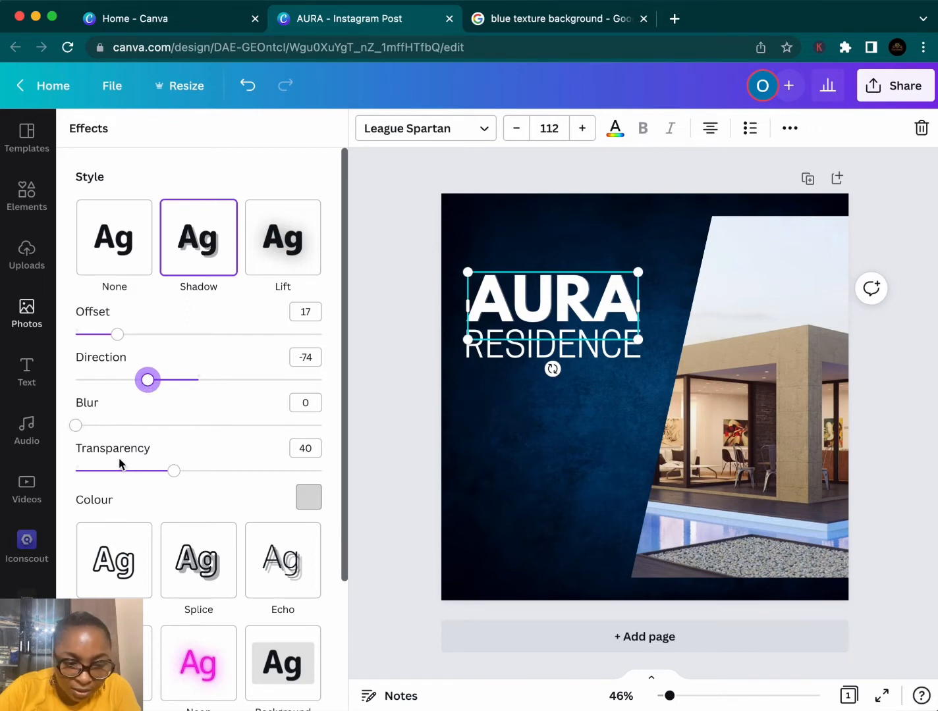
pyautogui.moveTo(174, 473); pyautogui.dragTo(219, 472)
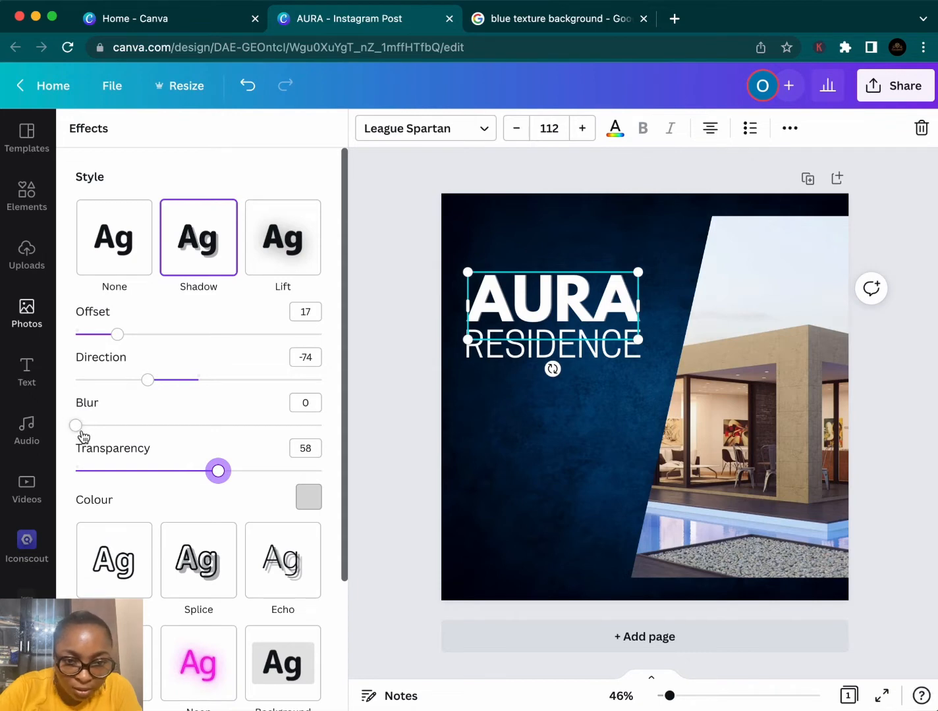
pyautogui.moveTo(77, 428); pyautogui.dragTo(105, 426)
pyautogui.click(555, 473)
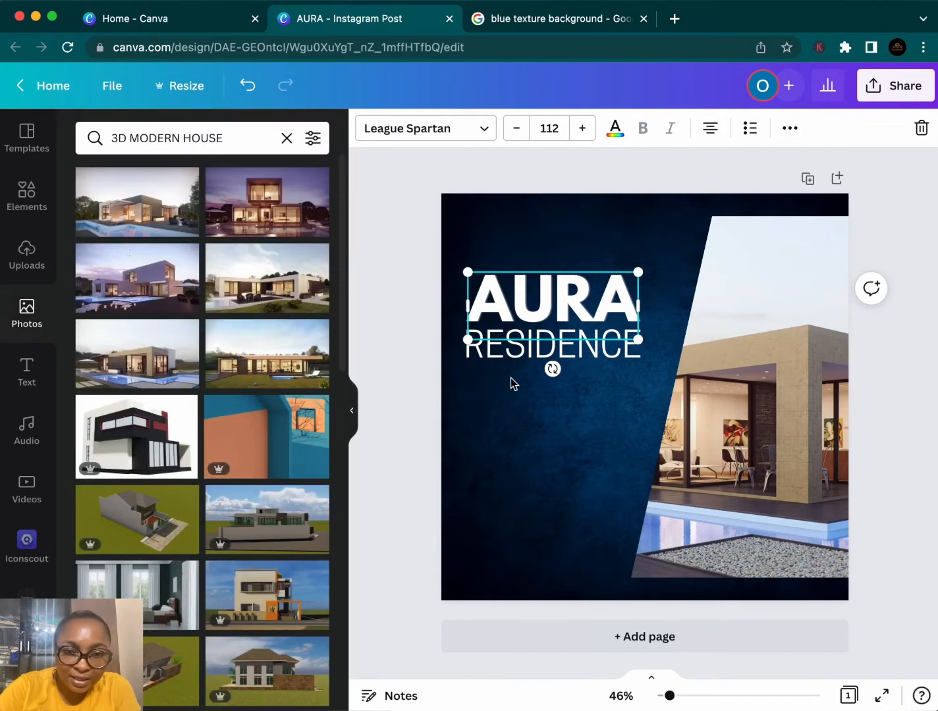
# Change the RESIDENCE heading's text colour to the yellow from the brand colour palette
pyautogui.click(501, 360)
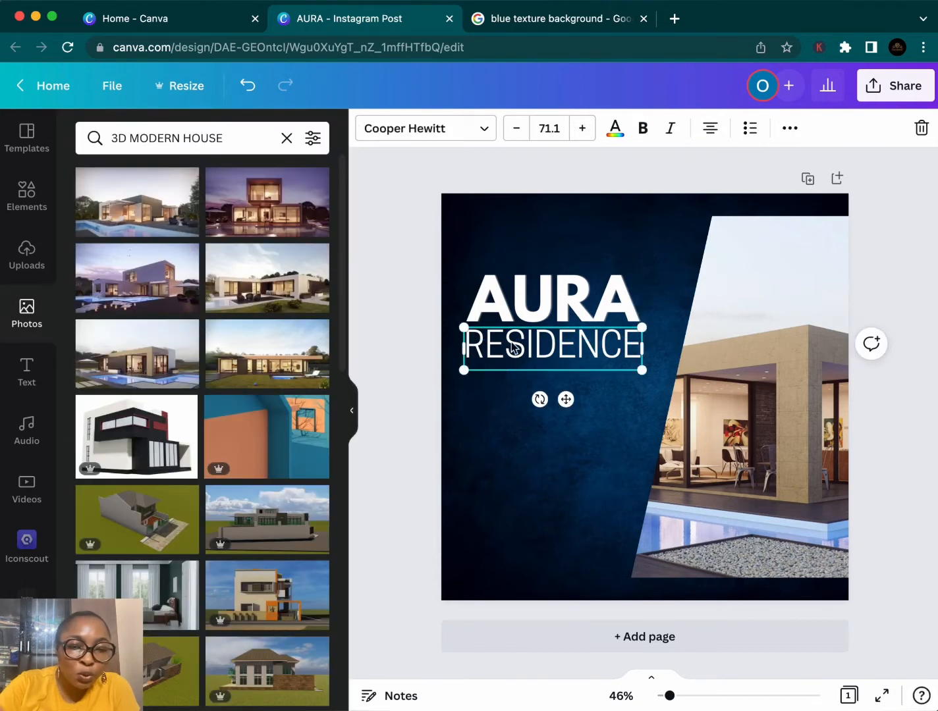
pyautogui.click(615, 135)
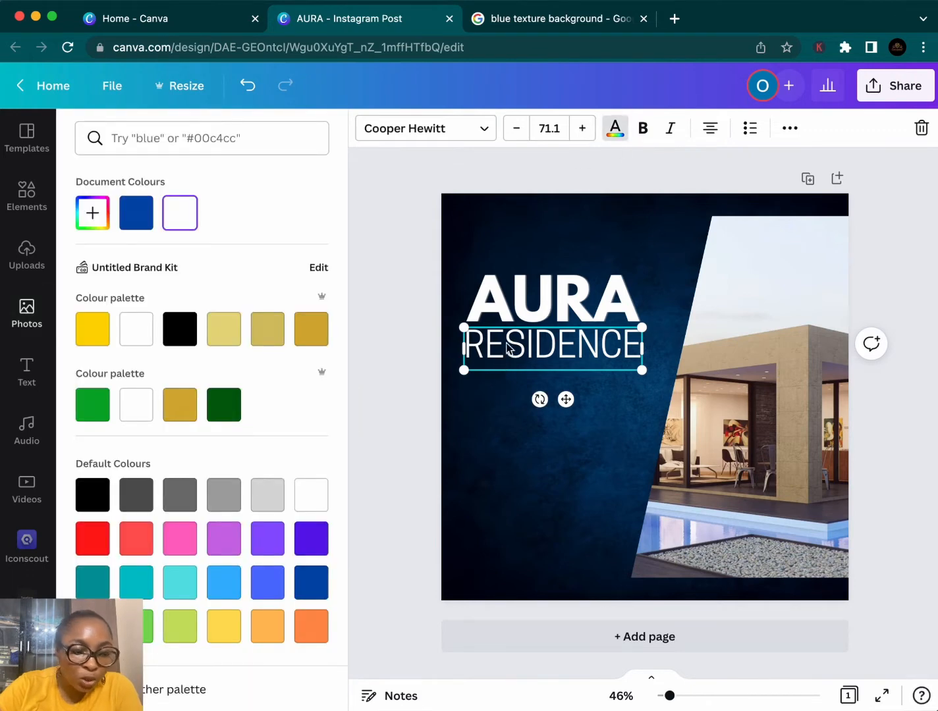
pyautogui.click(93, 329)
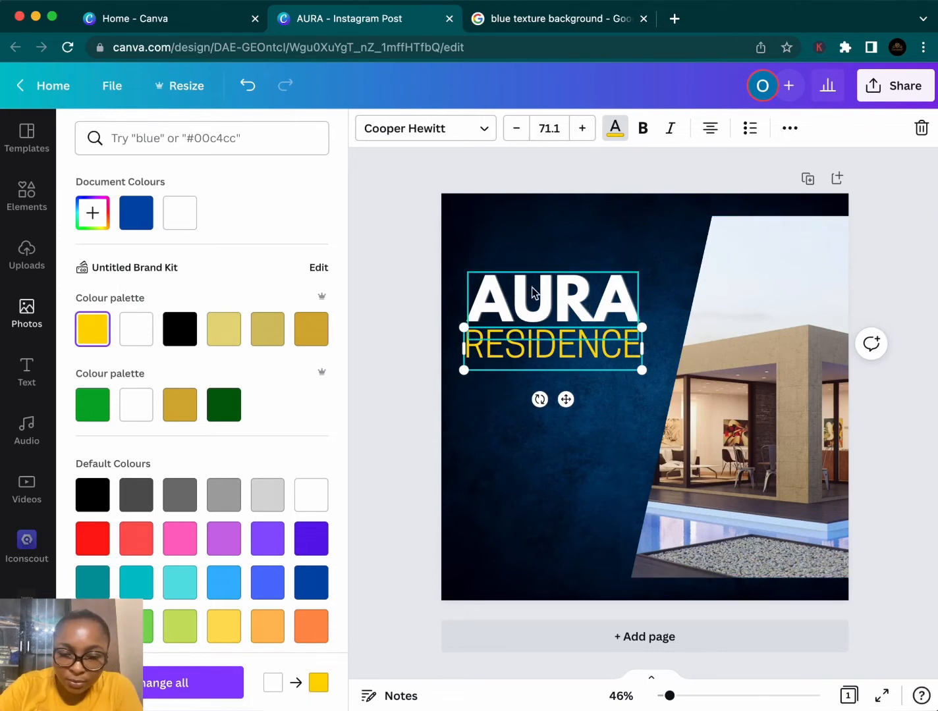
pyautogui.press('Escape')
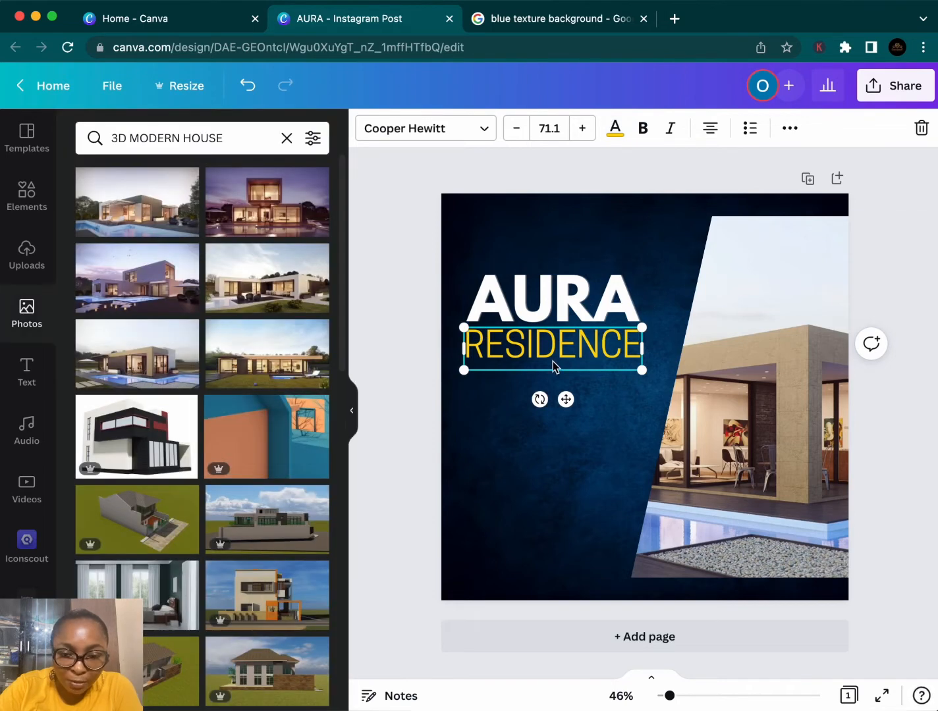
pyautogui.click(606, 405)
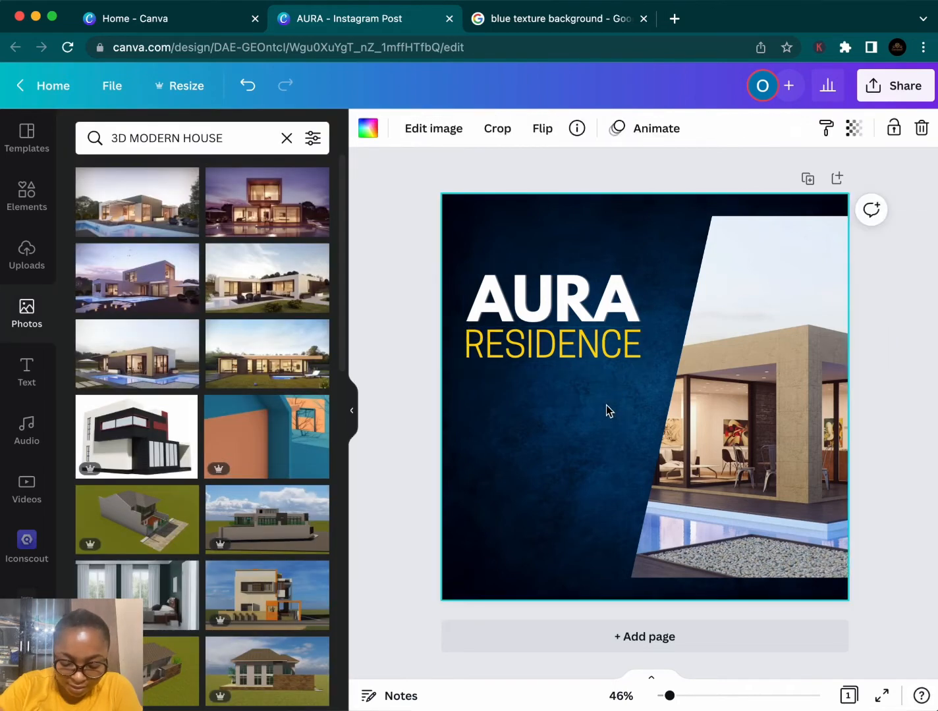
pyautogui.click(575, 359)
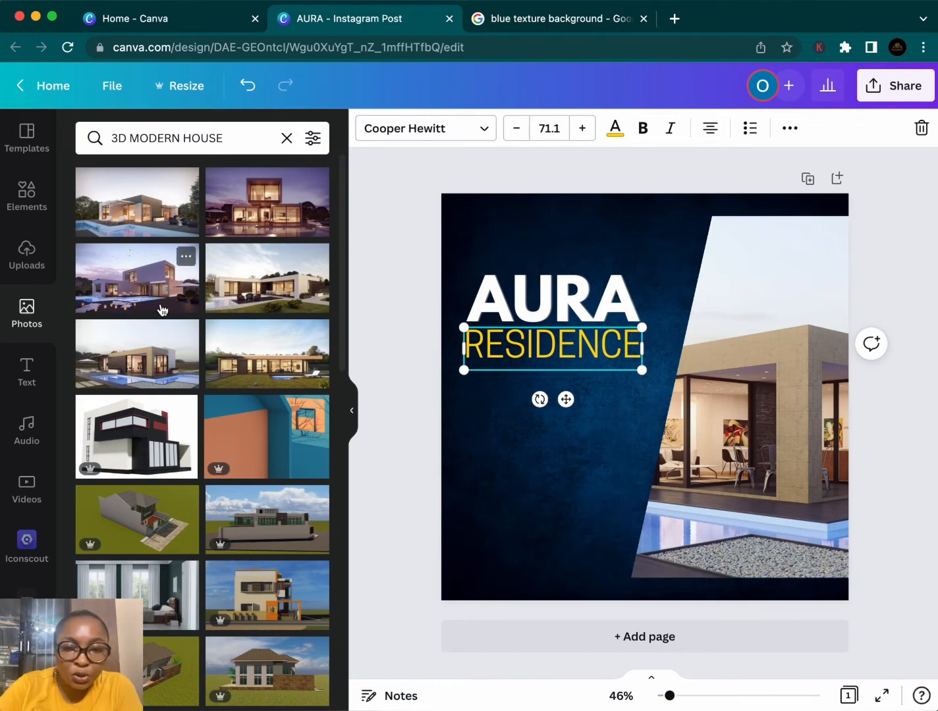
# Add a subheading text box reading "LOGO HERE" on two lines
pyautogui.click(27, 382)
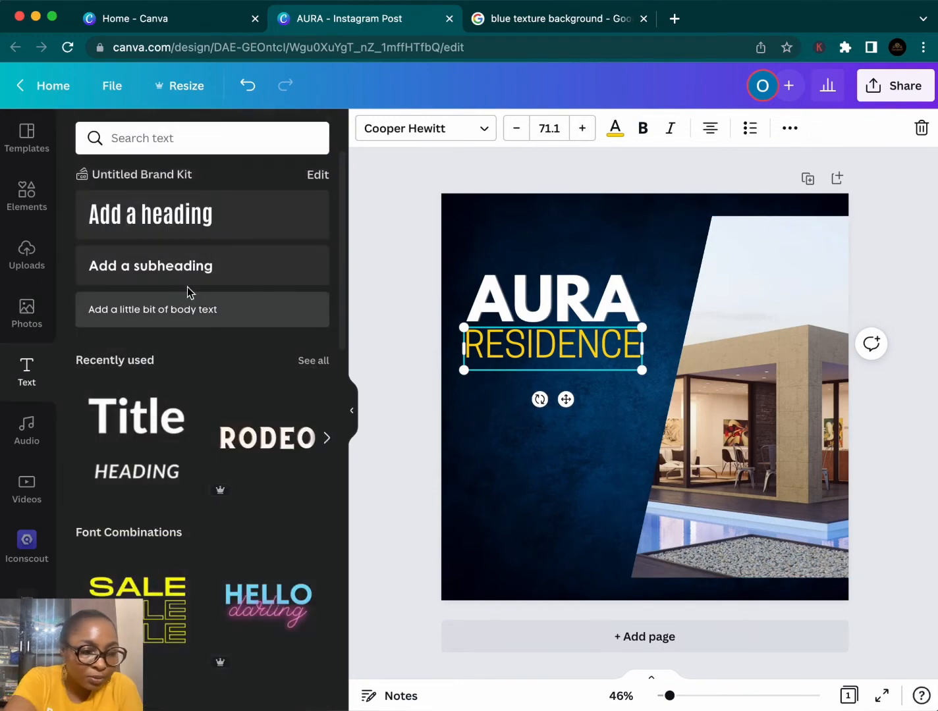
pyautogui.click(195, 270)
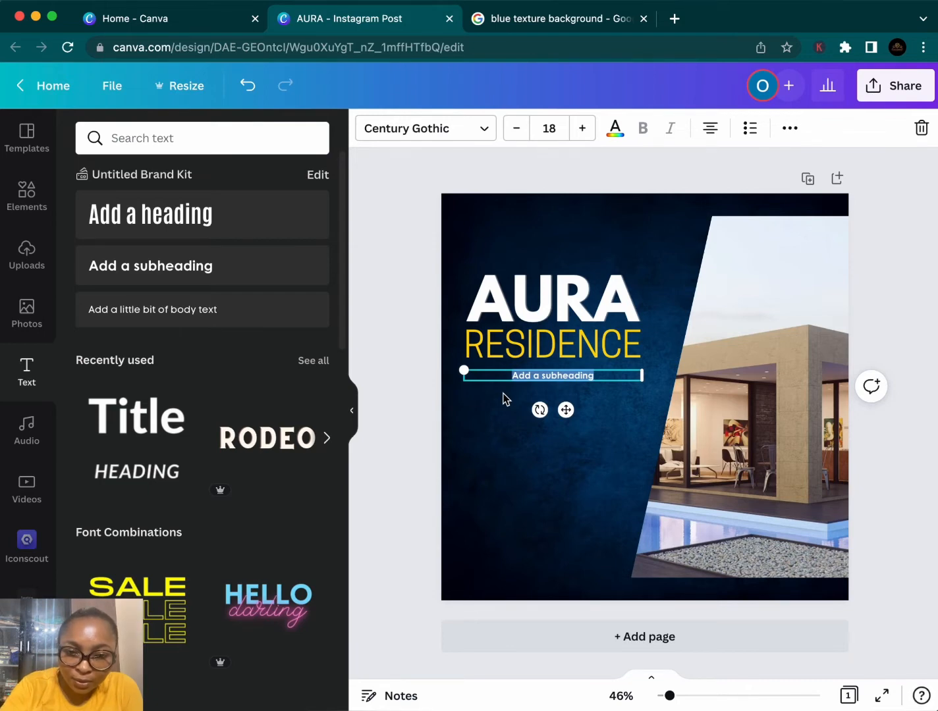
pyautogui.write('LOGO')
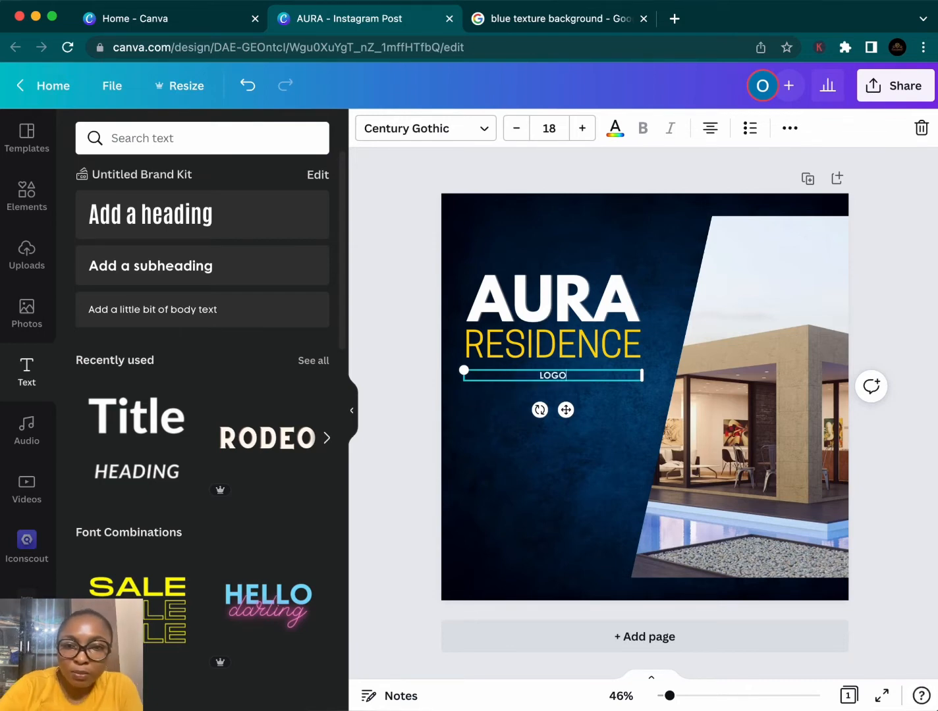
pyautogui.press('Return')
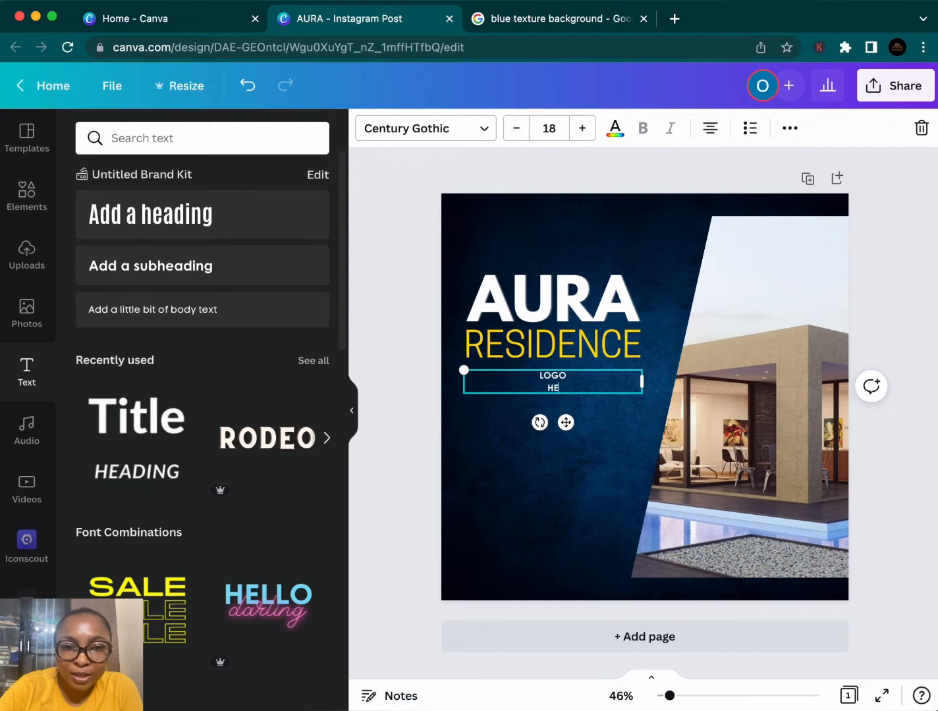
# Set the LOGO HERE text's letter spacing to -22 and its line spacing to 0.7
pyautogui.click(790, 127)
pyautogui.click(370, 171)
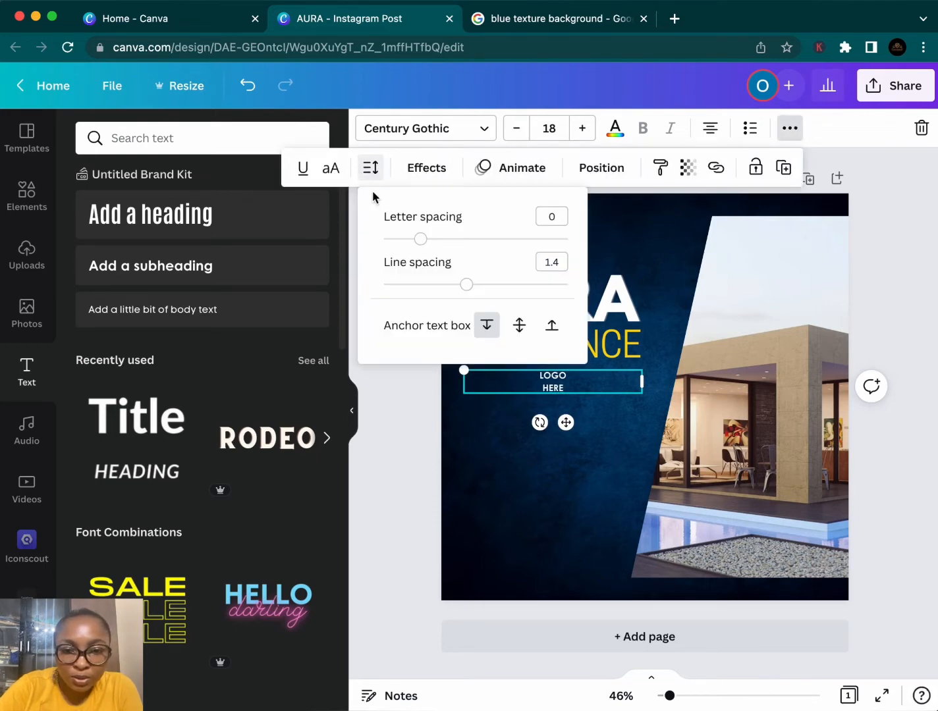
pyautogui.moveTo(421, 245); pyautogui.dragTo(417, 245)
pyautogui.moveTo(467, 285); pyautogui.dragTo(404, 290)
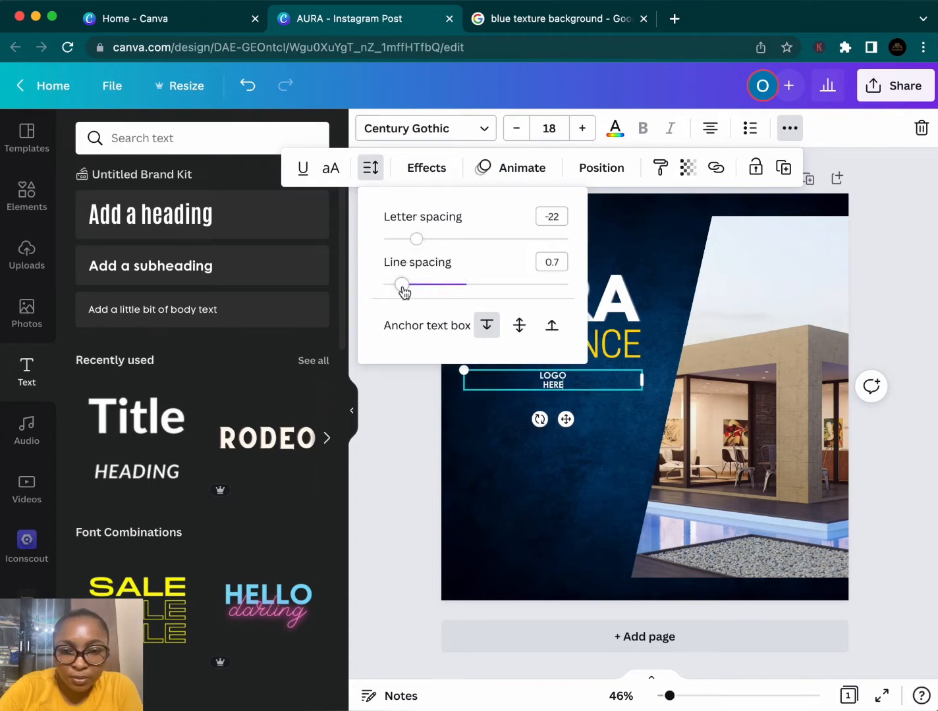
pyautogui.click(551, 478)
pyautogui.click(512, 390)
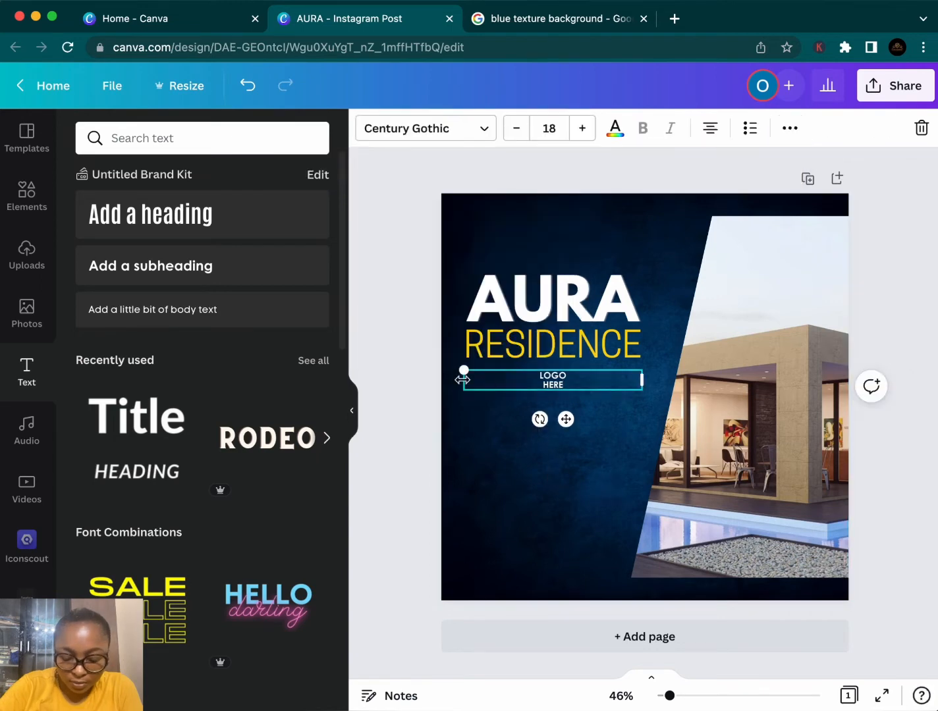
# Narrow the LOGO HERE text box to fit its words and move it to the design's upper-left corner above AURA
pyautogui.moveTo(464, 381); pyautogui.dragTo(597, 384)
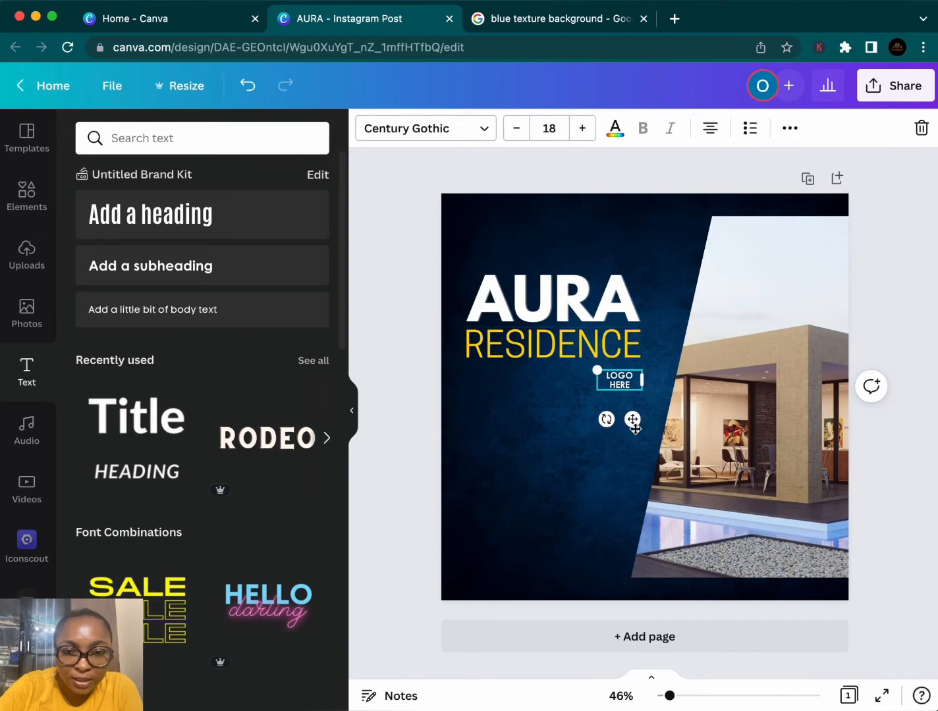
pyautogui.moveTo(633, 420); pyautogui.dragTo(508, 260)
pyautogui.click(584, 421)
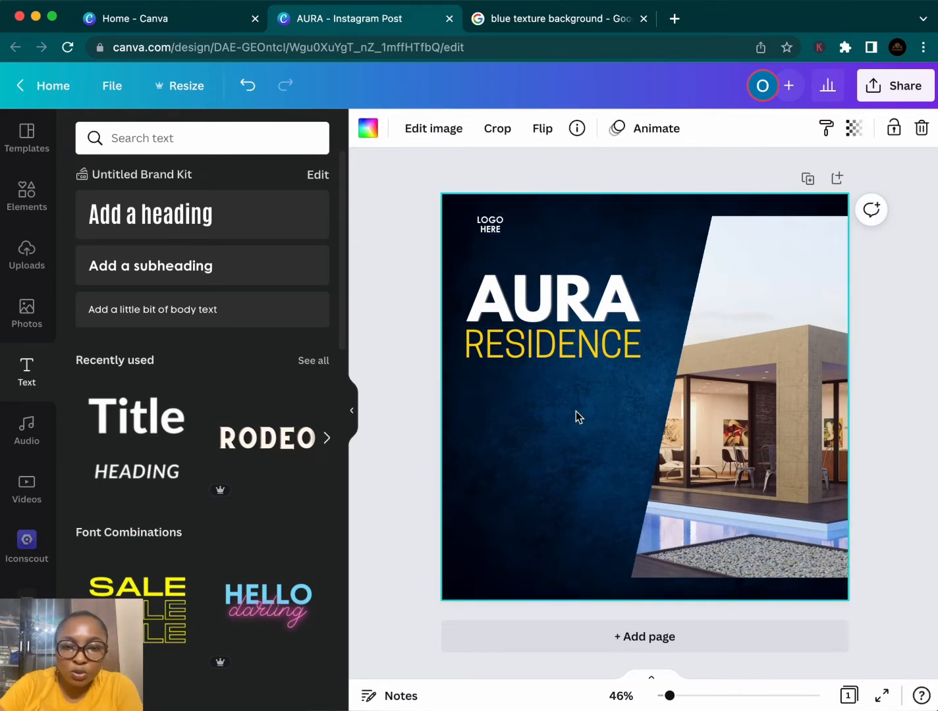
# Add another subheading, enlarge it to size 35.3 and centre it below RESIDENCE
pyautogui.click(157, 268)
pyautogui.moveTo(604, 392); pyautogui.dragTo(525, 383)
pyautogui.moveTo(618, 432); pyautogui.dragTo(566, 437)
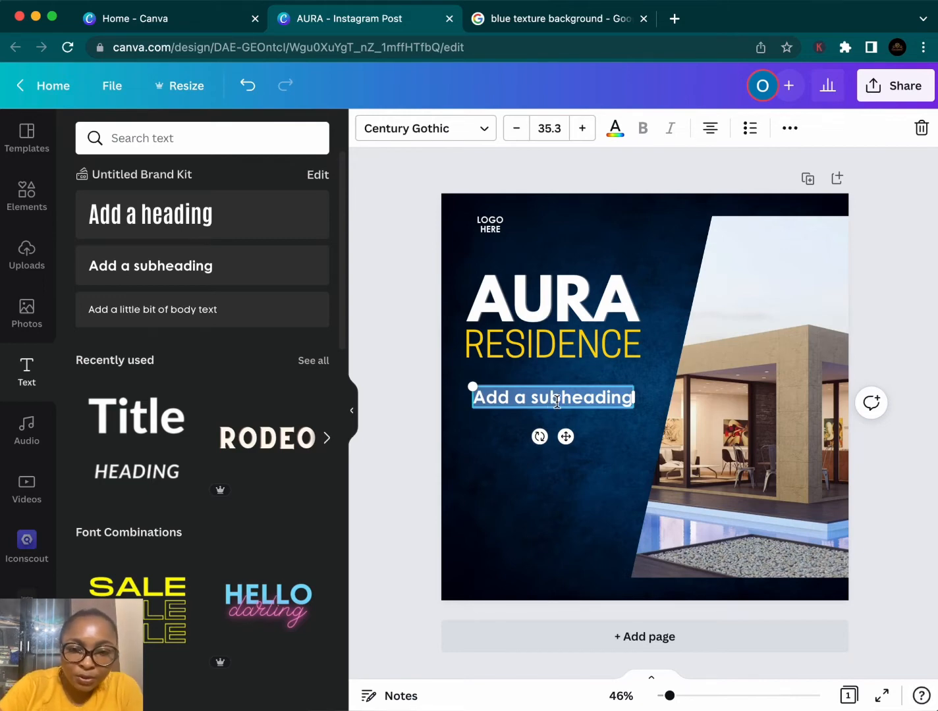
# Replace the placeholder text of the subheading below RESIDENCE with "Luxury apartments in the heart of Lagos"
pyautogui.press('BackSpace')
pyautogui.write('Luxury')
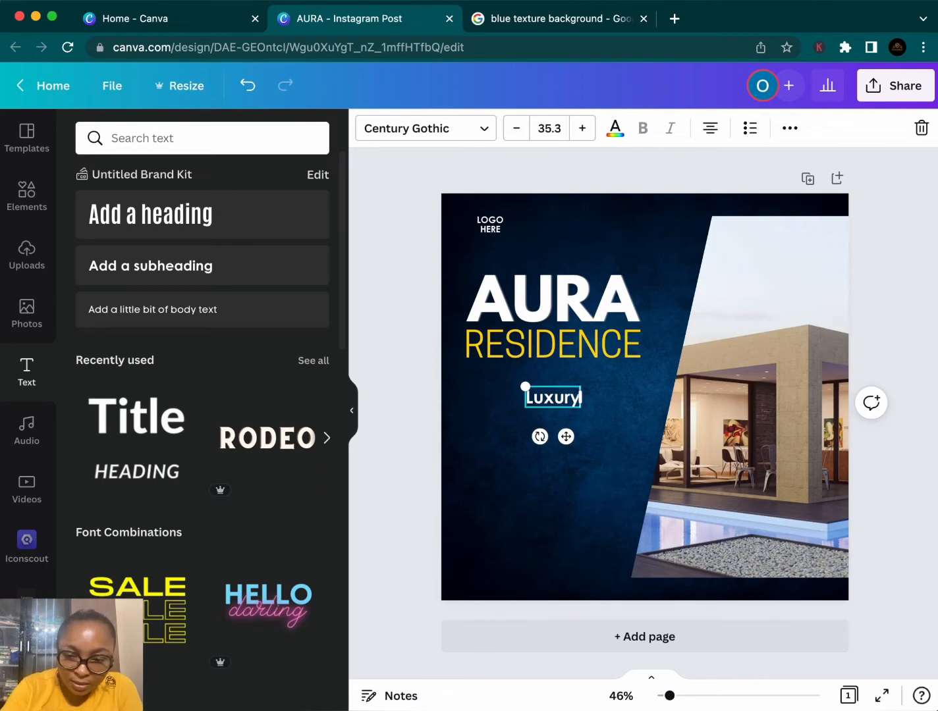
pyautogui.write('ap')
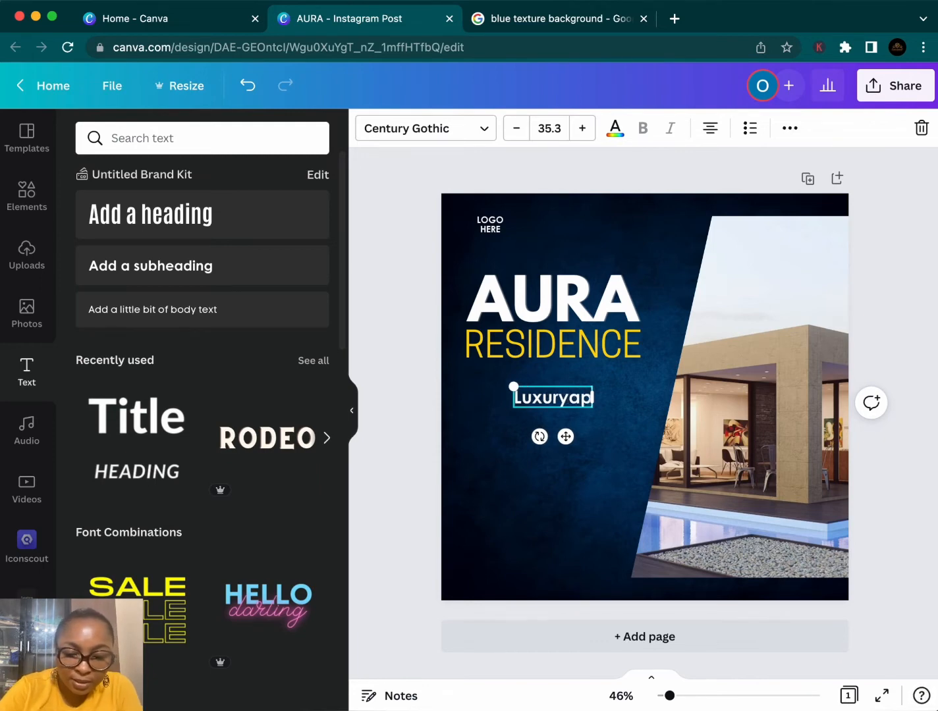
pyautogui.press('BackSpace')
pyautogui.press('BackSpace')
pyautogui.write('apar')
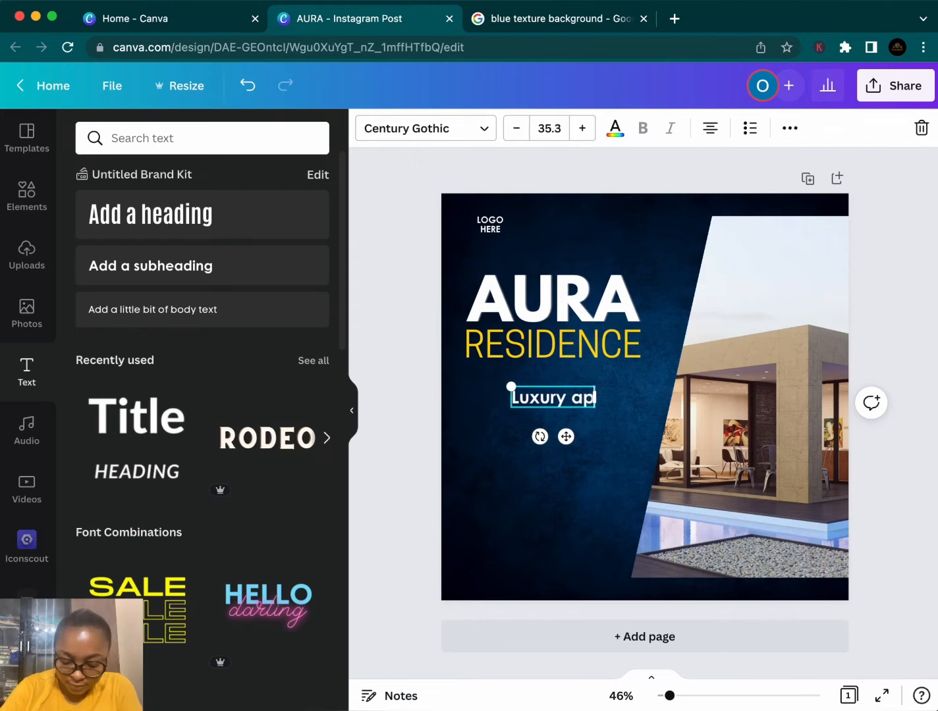
pyautogui.write('tme')
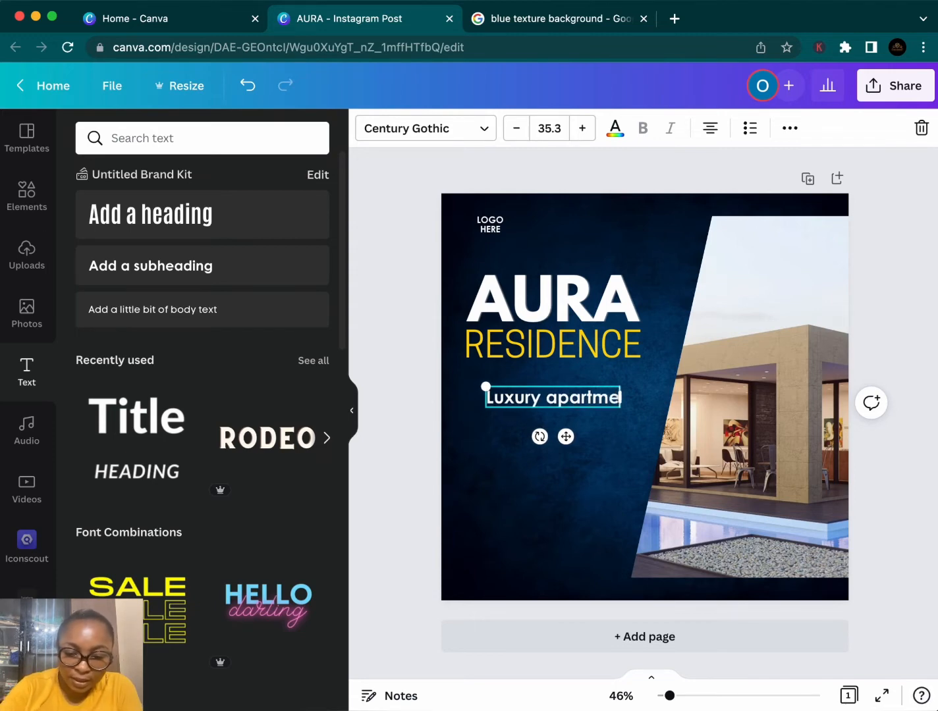
pyautogui.write('nts')
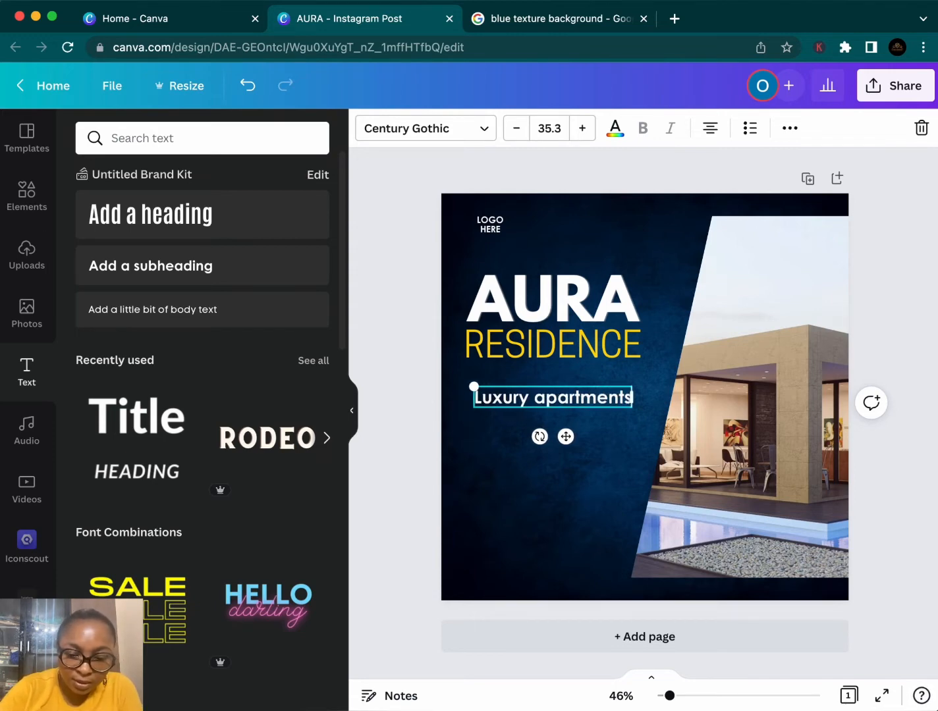
pyautogui.write(' in th')
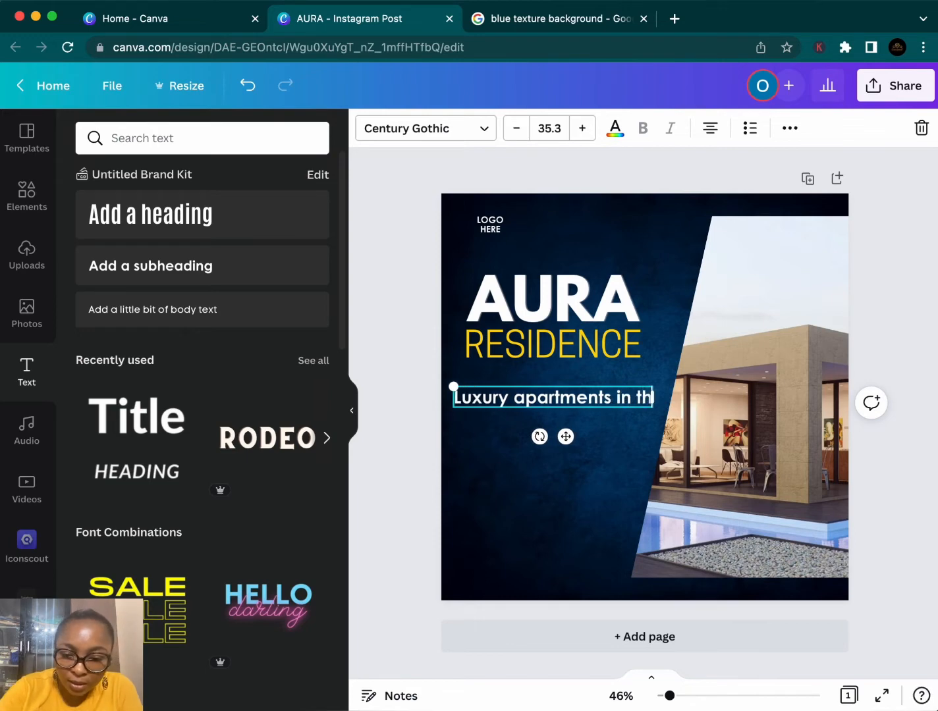
pyautogui.write('e heart p')
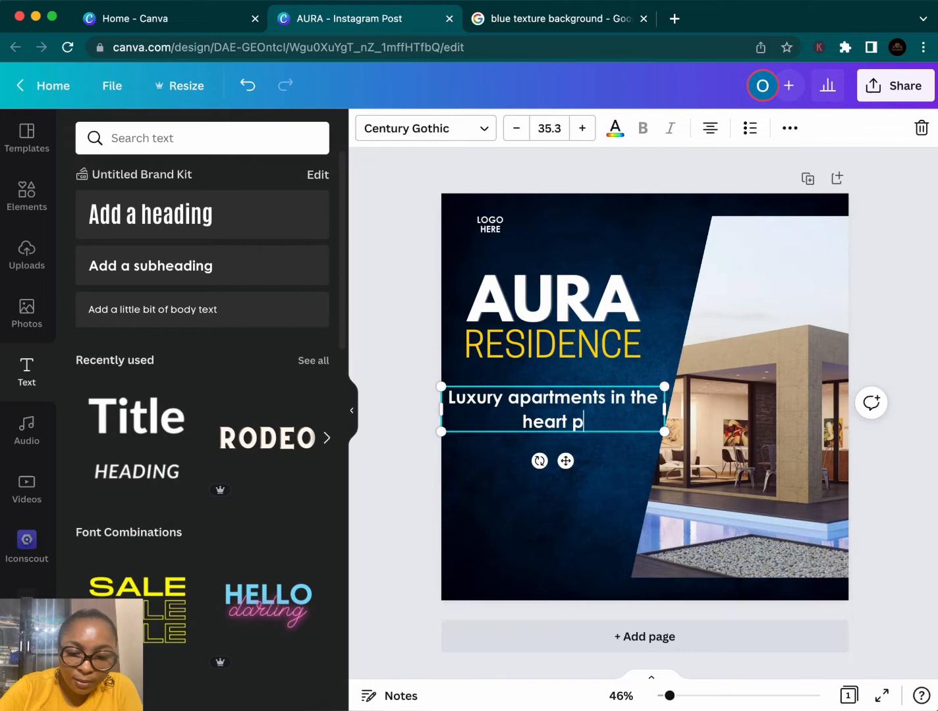
pyautogui.press('BackSpace')
pyautogui.write('of L')
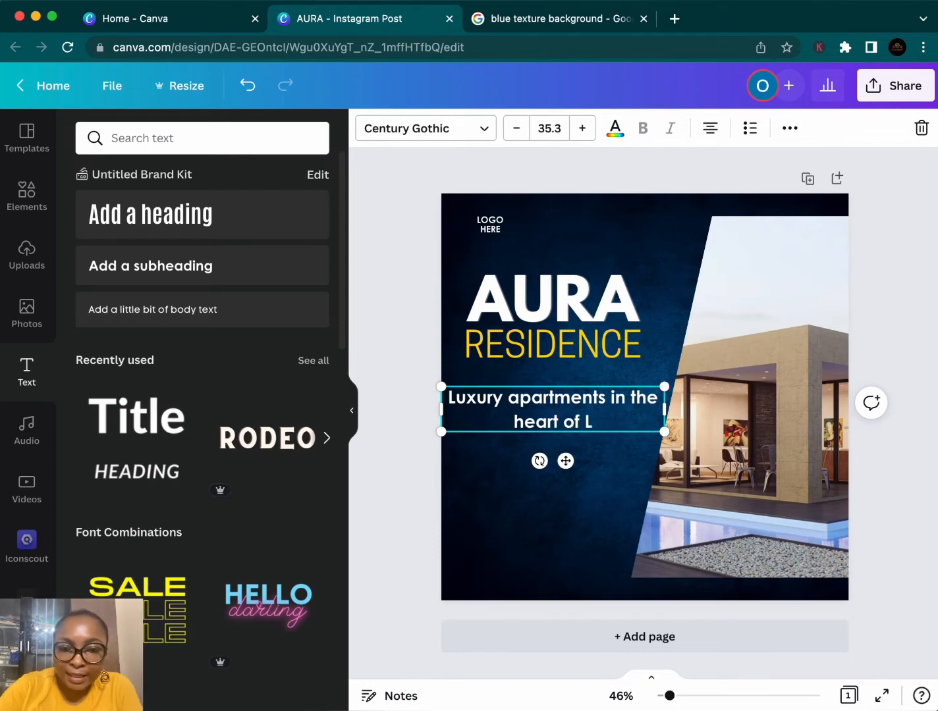
pyautogui.write('agos')
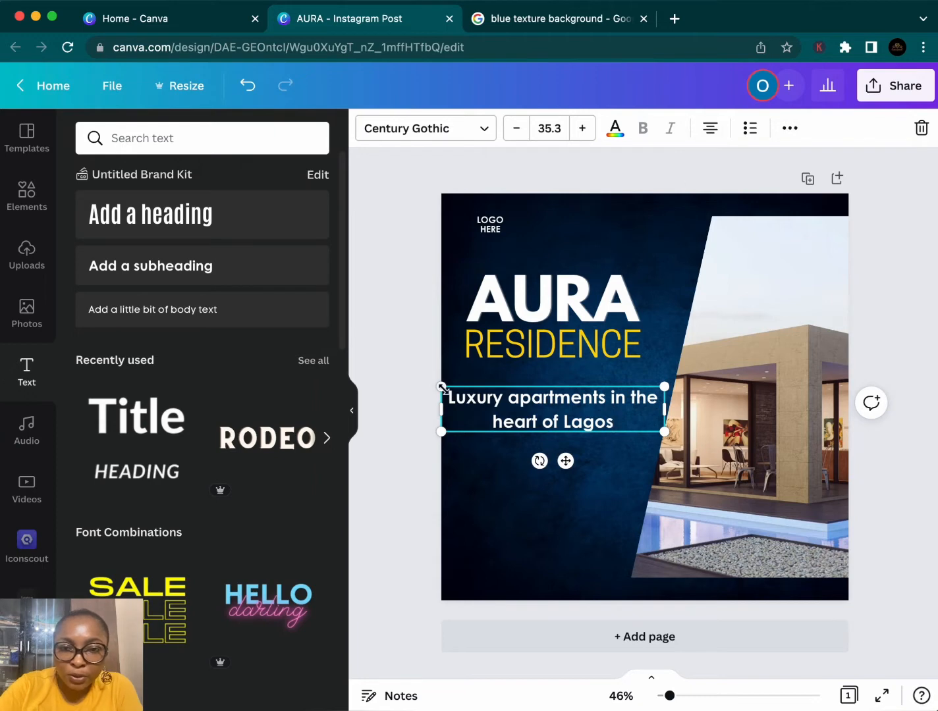
# Shrink the tagline to size 28.8, left-align it on two lines, and move it under RESIDENCE's left edge
pyautogui.moveTo(441, 388); pyautogui.dragTo(481, 391)
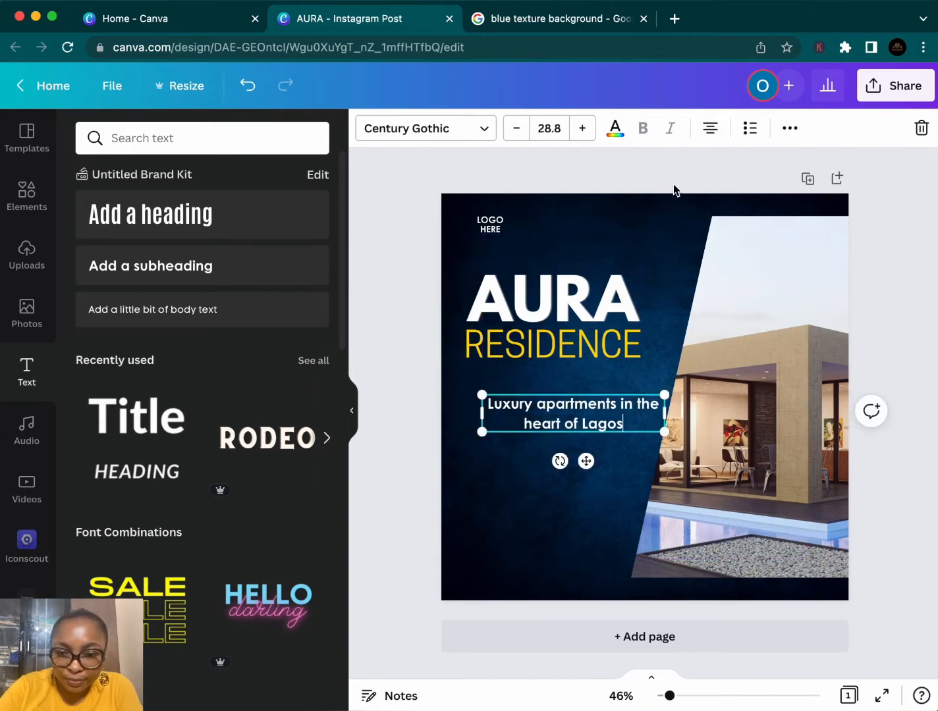
pyautogui.click(712, 129)
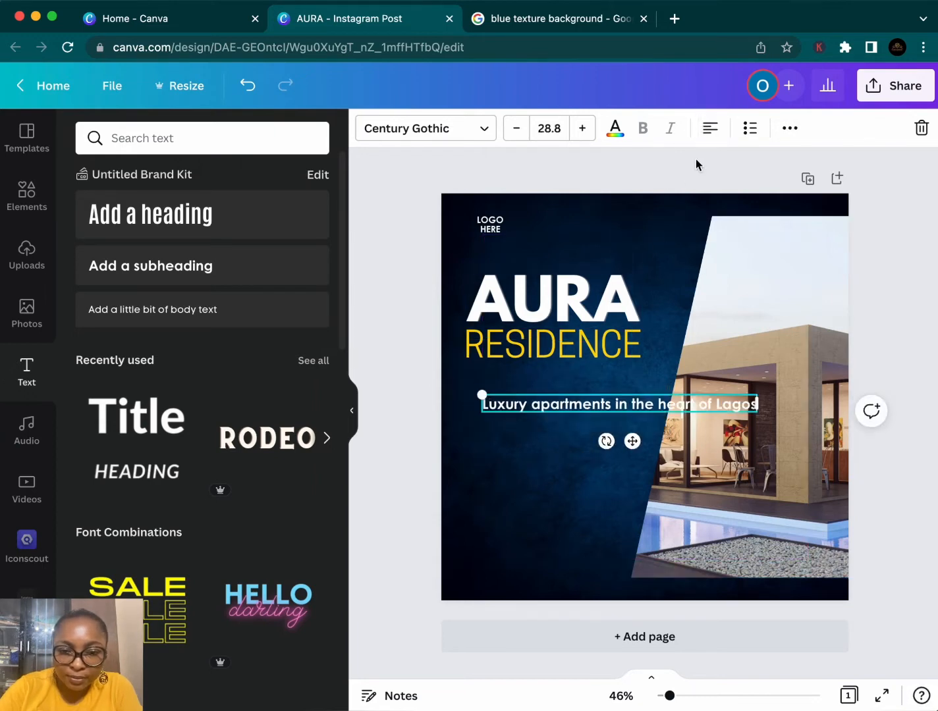
pyautogui.moveTo(759, 404); pyautogui.dragTo(645, 406)
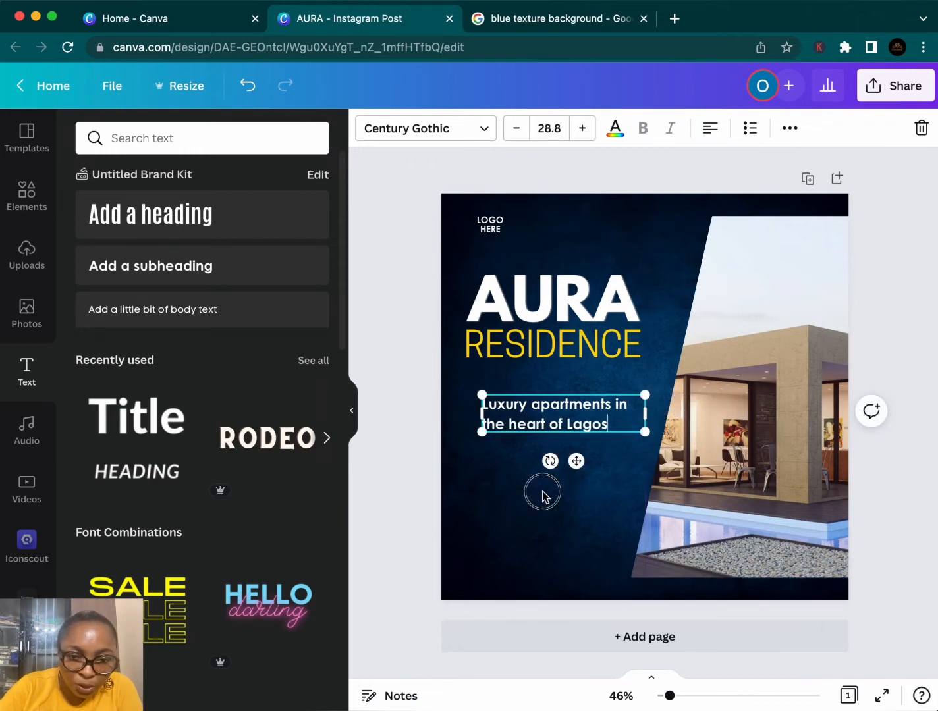
pyautogui.click(543, 494)
pyautogui.moveTo(516, 416)
pyautogui.mouseDown()
pyautogui.moveTo(505, 381)
pyautogui.moveTo(499, 408)
pyautogui.mouseUp()
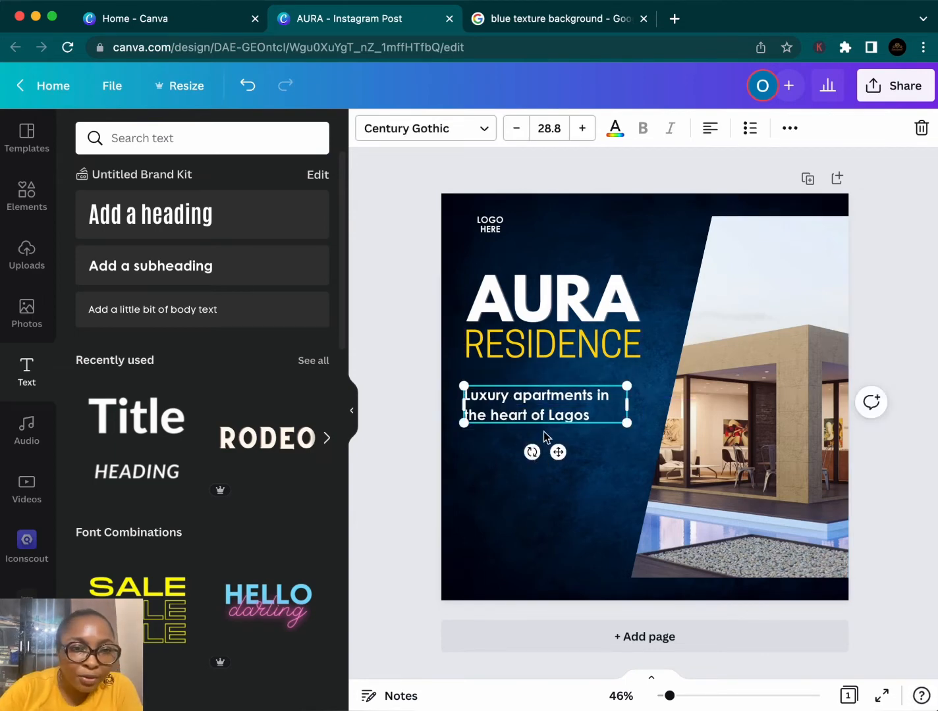
# Set the tagline's font to Arimo and make it bold
pyautogui.click(457, 139)
pyautogui.write('COOPER')
pyautogui.click(308, 139)
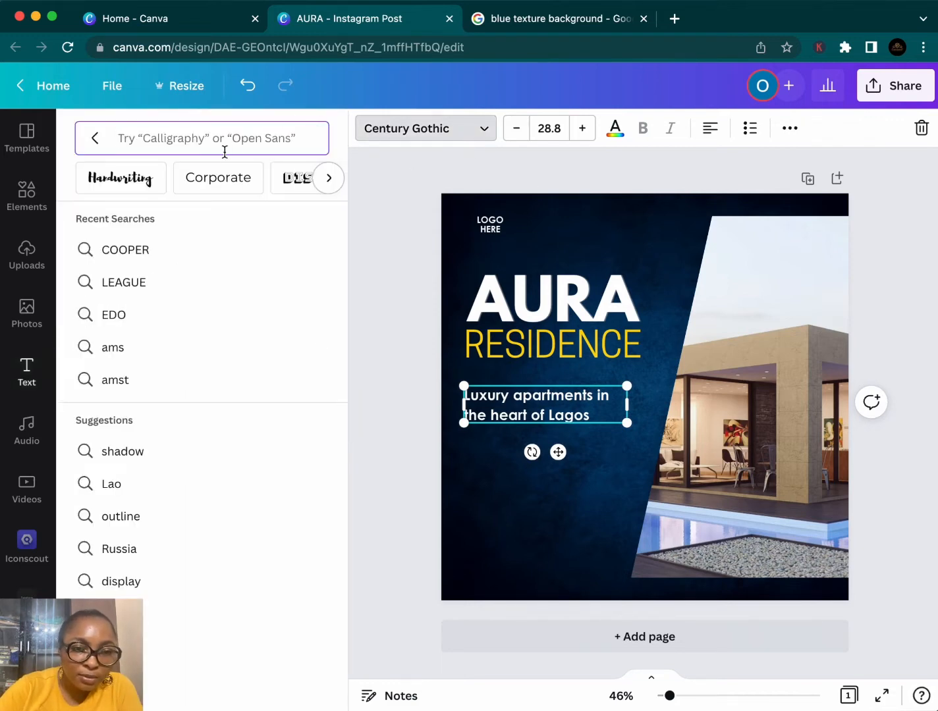
pyautogui.write('arim')
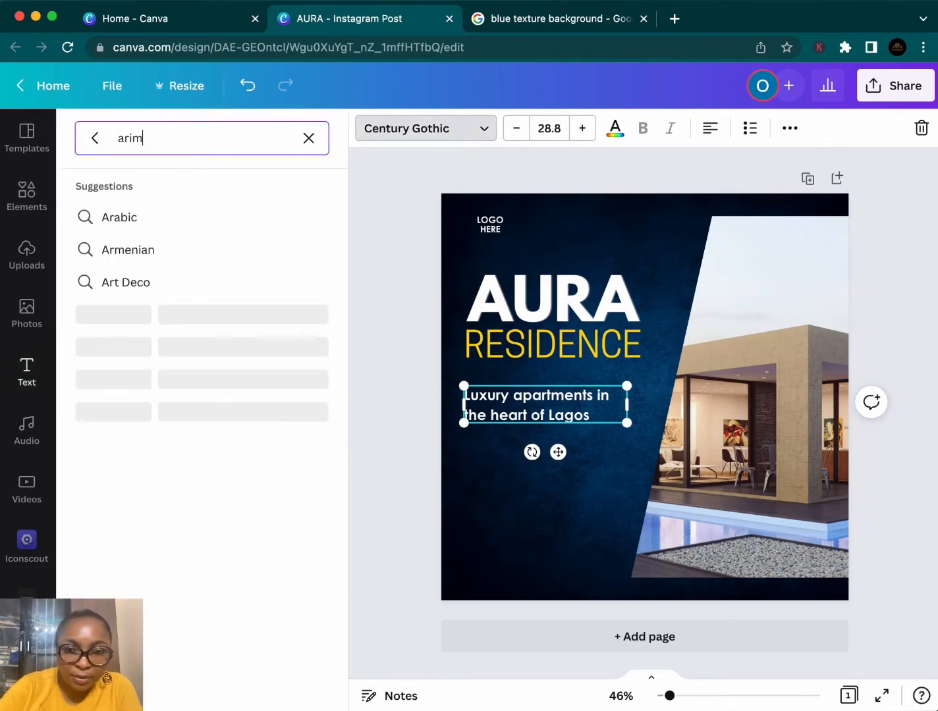
pyautogui.write('o')
pyautogui.click(147, 223)
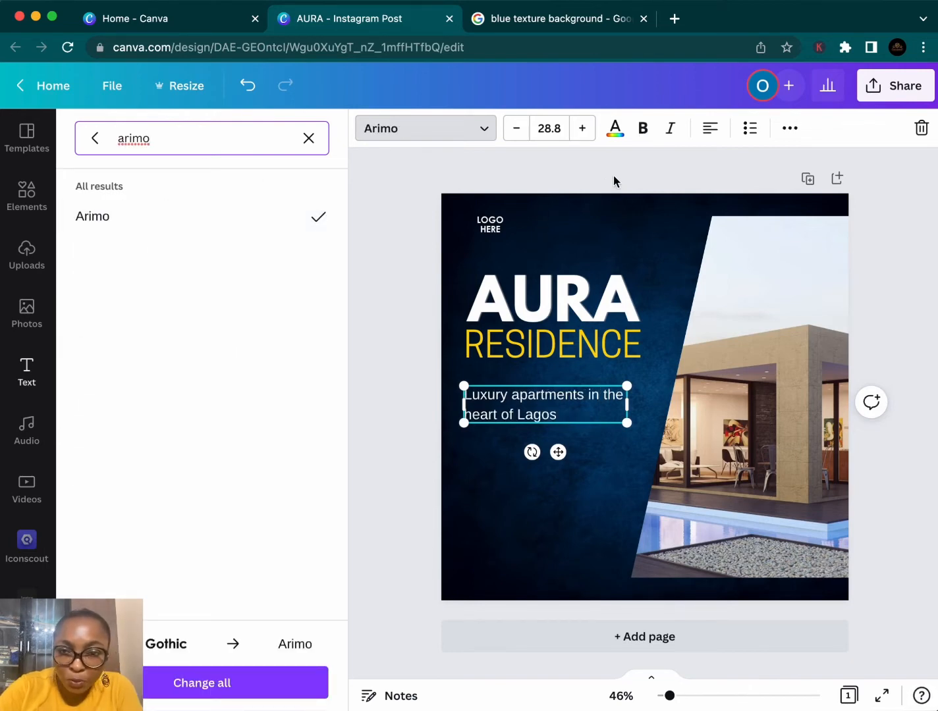
pyautogui.click(644, 128)
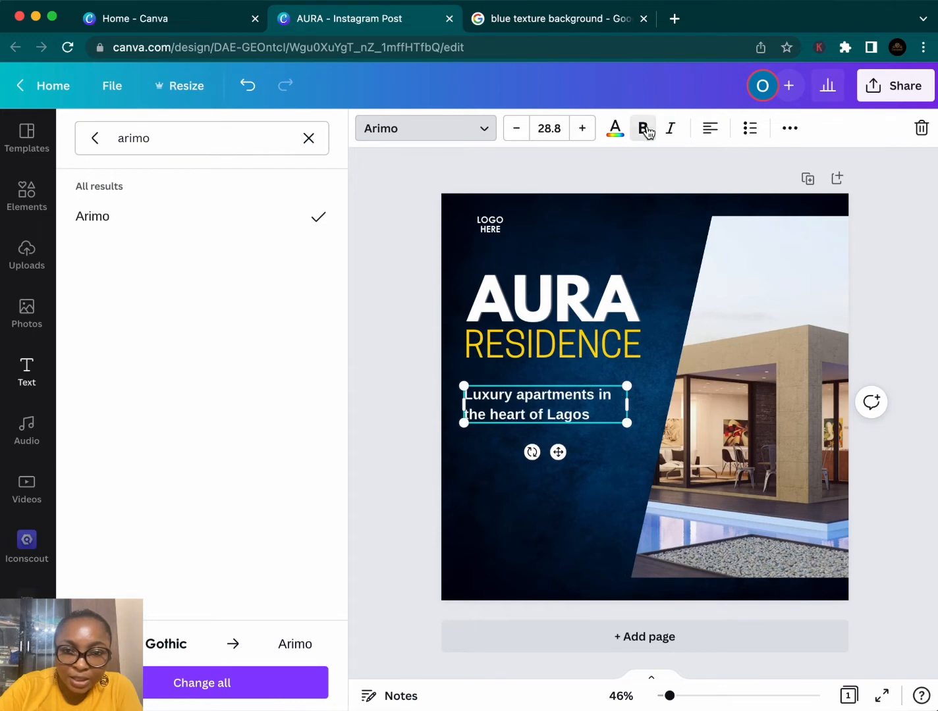
# Set the tagline's line spacing to 1.06
pyautogui.click(790, 129)
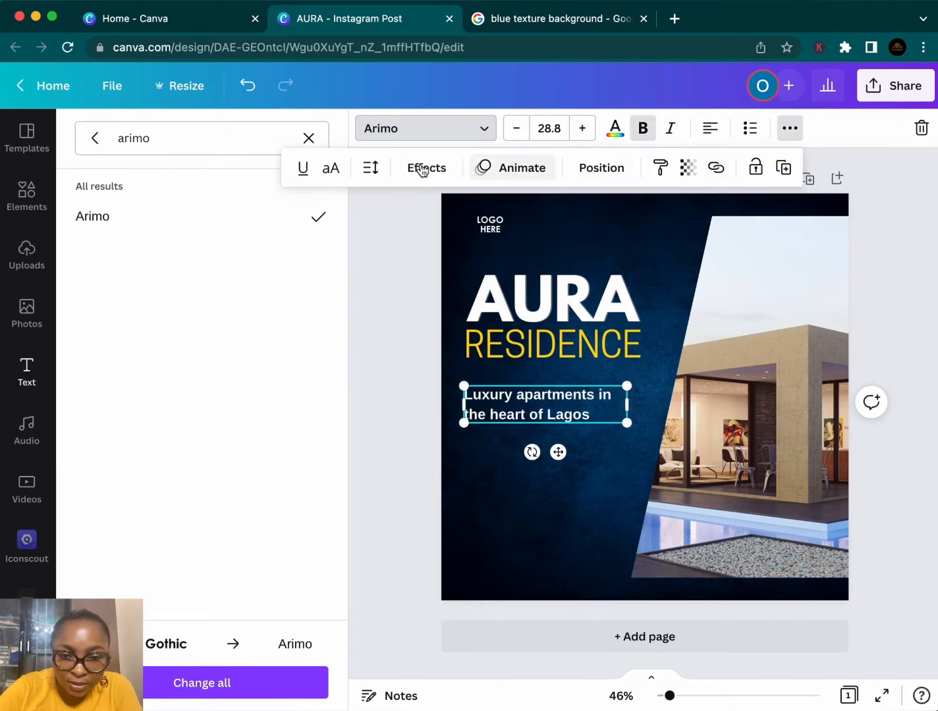
pyautogui.click(371, 169)
pyautogui.moveTo(466, 285); pyautogui.dragTo(435, 285)
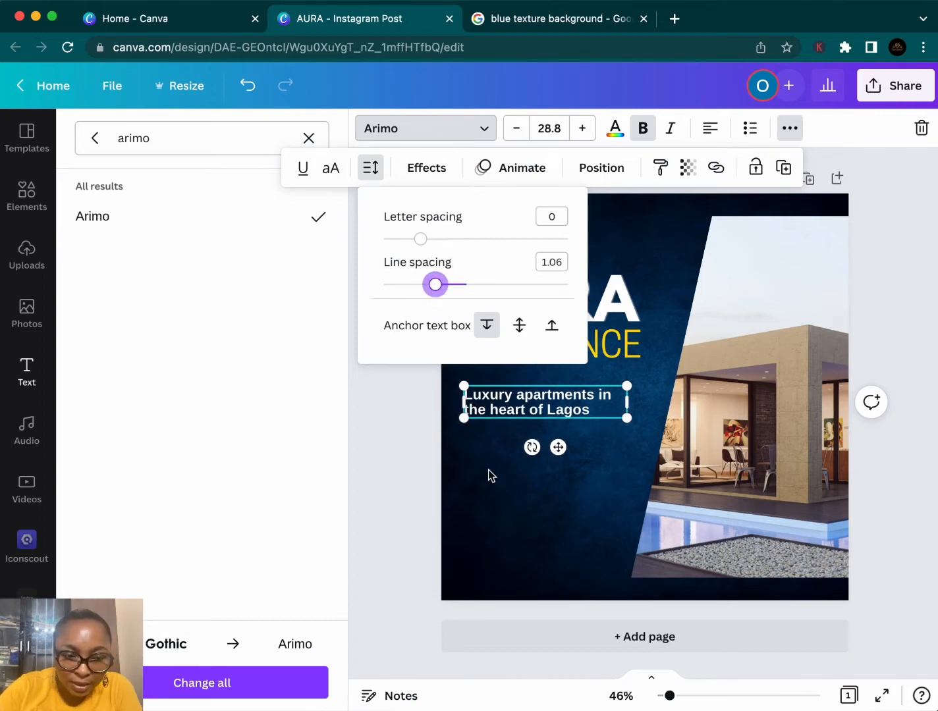
pyautogui.press('Escape')
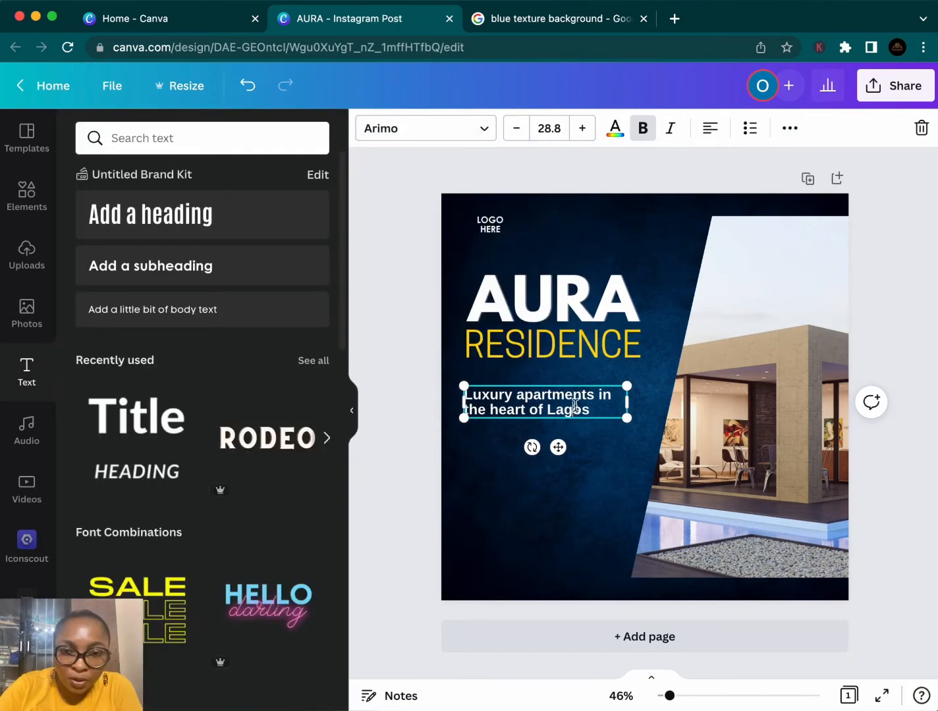
# Reduce the tagline's font size to 25.8 and move it closer beneath RESIDENCE, in line with the heading's left edge
pyautogui.click(517, 128)
pyautogui.click(517, 129)
pyautogui.click(516, 129)
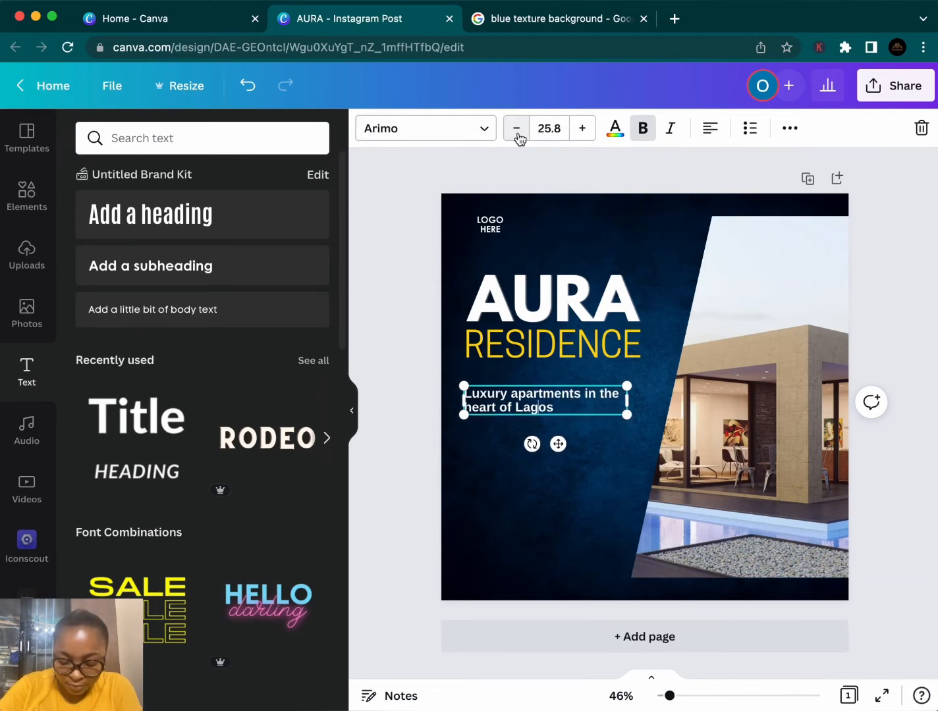
pyautogui.click(607, 440)
pyautogui.moveTo(564, 402); pyautogui.dragTo(567, 396)
pyautogui.click(590, 426)
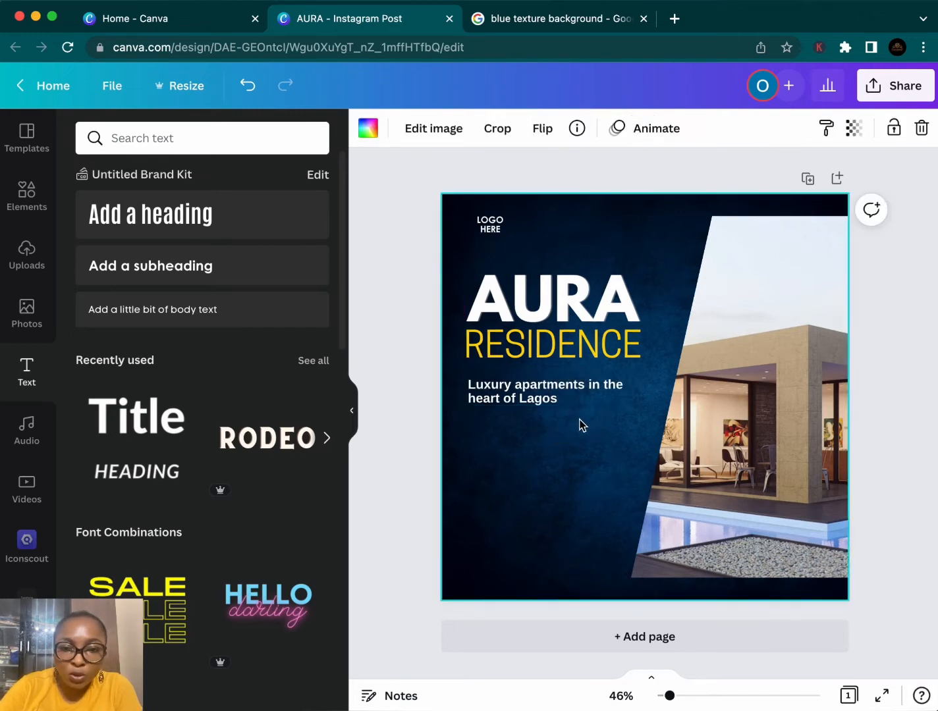
# Add a subheading at size 29.3 below the tagline and change its text to "FEATURES"
pyautogui.click(178, 274)
pyautogui.moveTo(606, 394); pyautogui.dragTo(554, 392)
pyautogui.moveTo(633, 433); pyautogui.dragTo(548, 472)
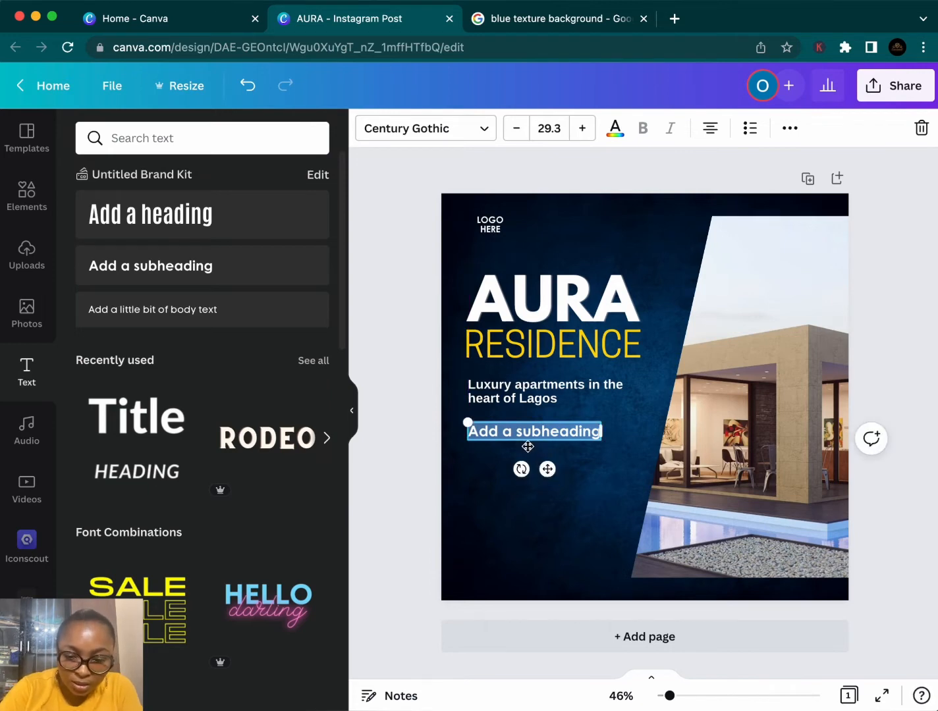
pyautogui.write('FEA')
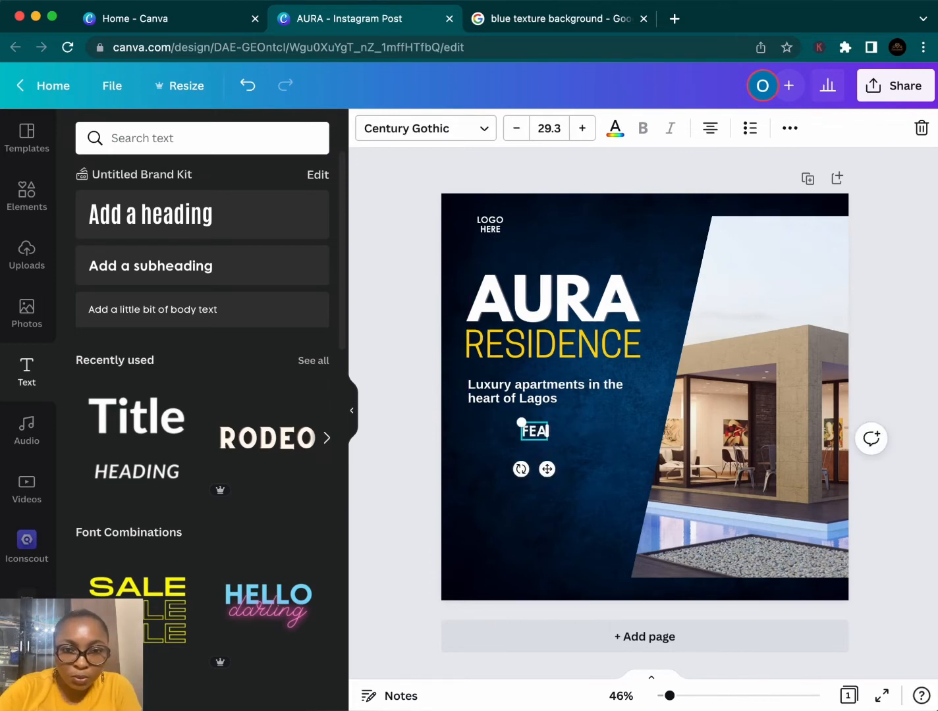
pyautogui.write('TURES')
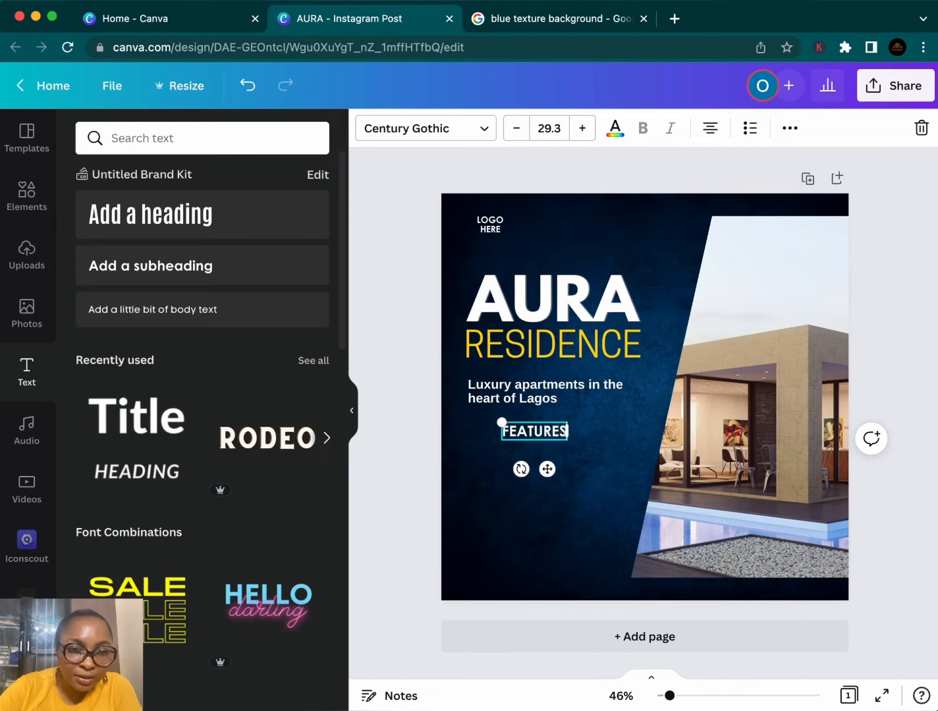
# Set the FEATURES text's font to League Spartan
pyautogui.click(435, 132)
pyautogui.write('arimo')
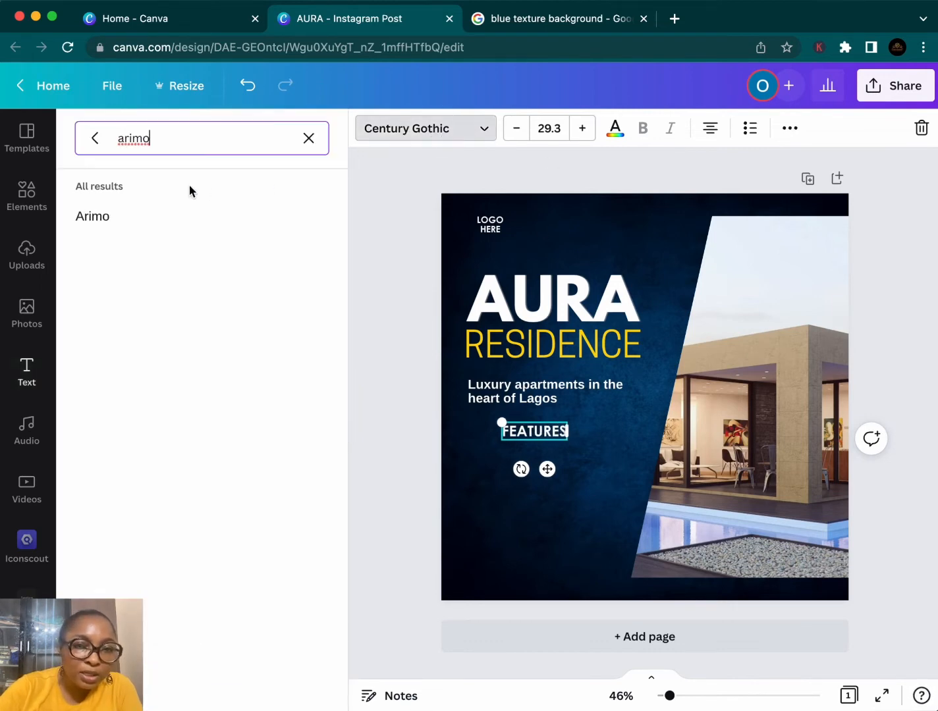
pyautogui.click(309, 140)
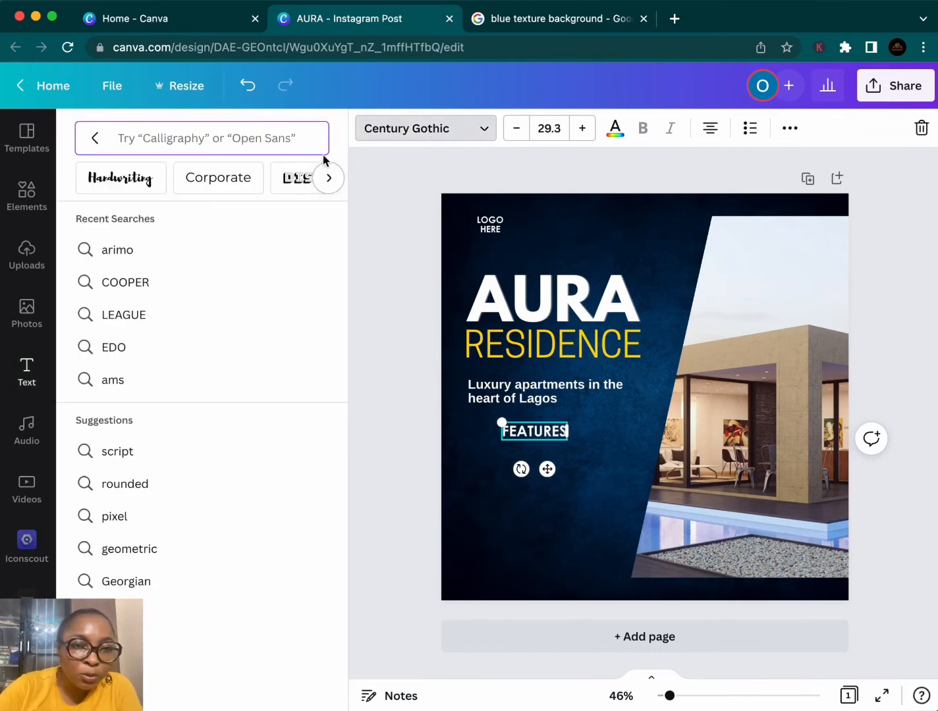
pyautogui.click(95, 141)
pyautogui.click(215, 277)
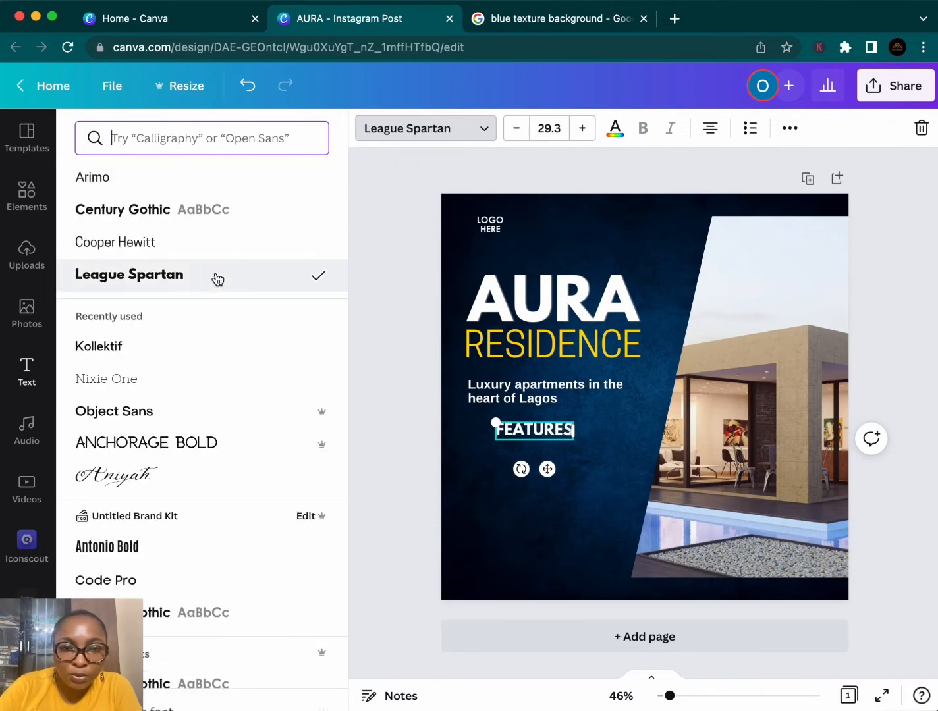
# Underline the FEATURES text below the tagline
pyautogui.click(788, 128)
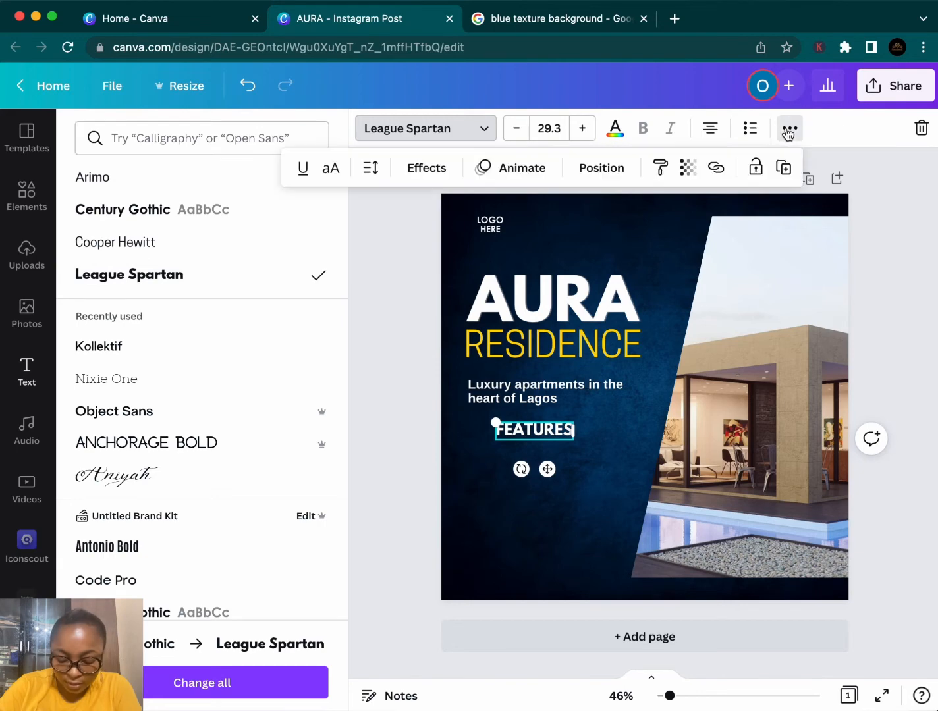
pyautogui.click(304, 170)
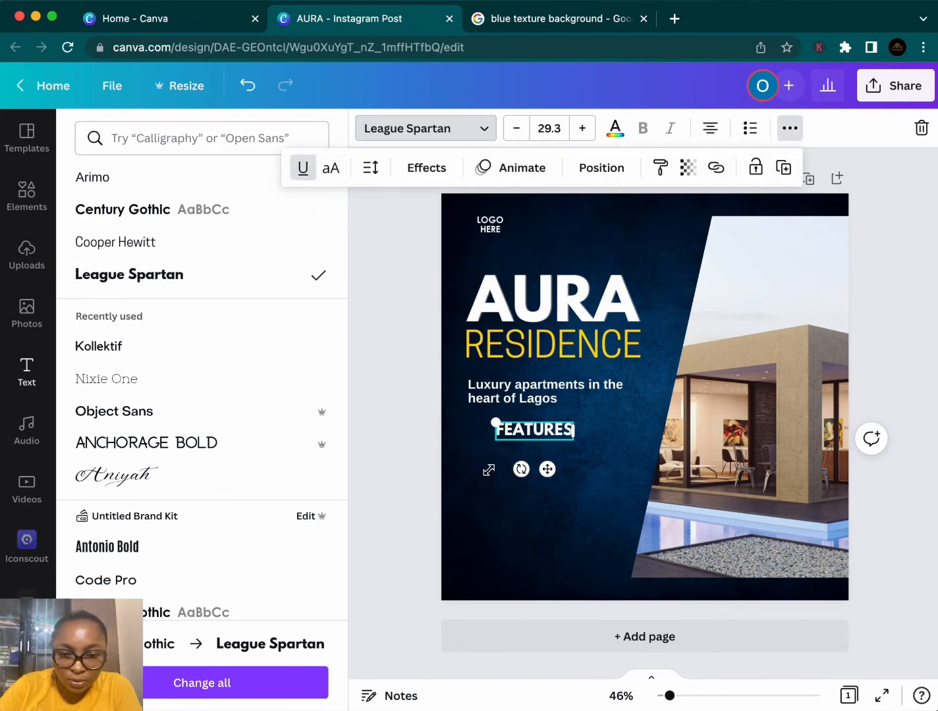
pyautogui.click(560, 508)
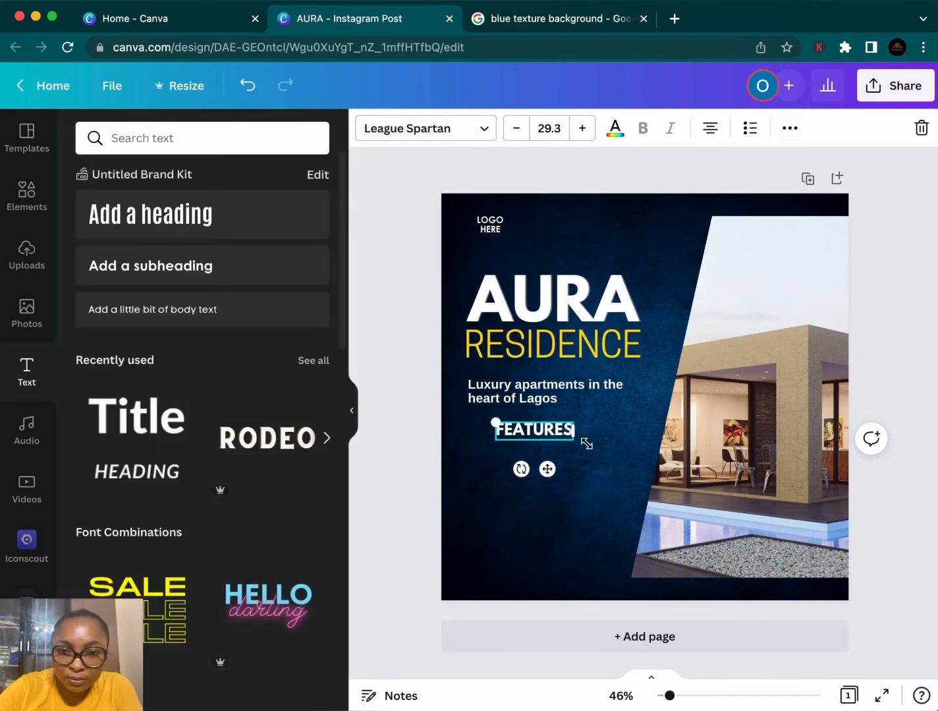
pyautogui.click(608, 413)
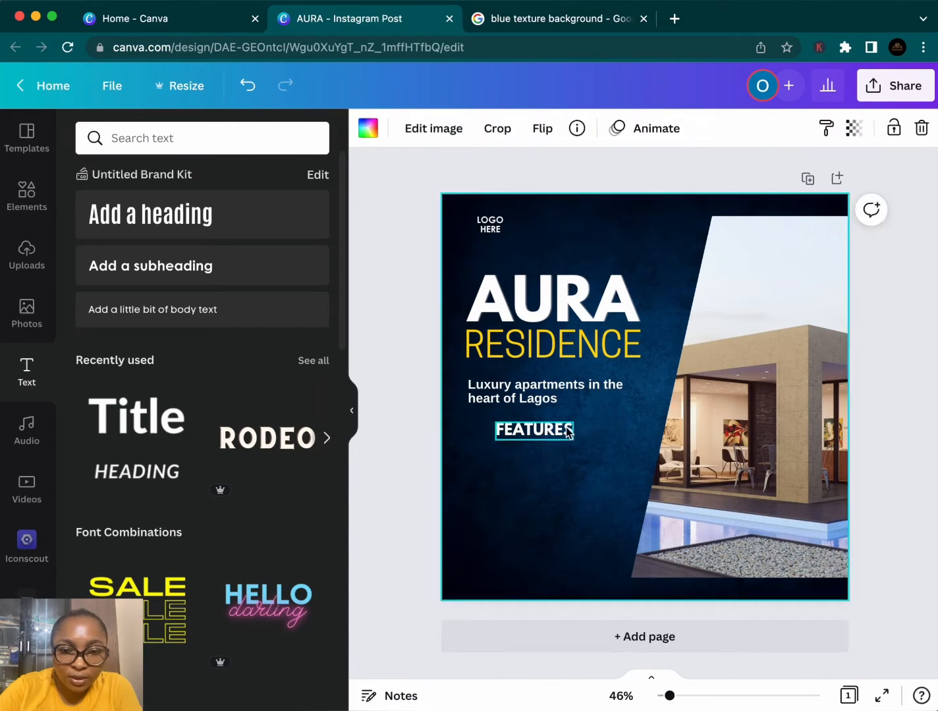
pyautogui.click(566, 427)
pyautogui.click(798, 133)
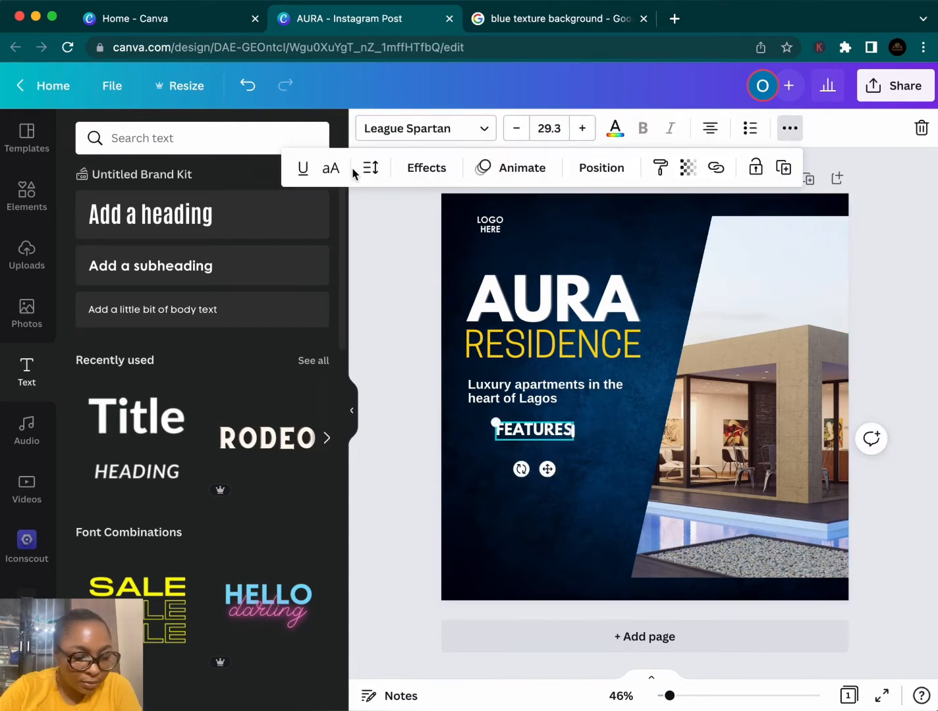
pyautogui.click(303, 169)
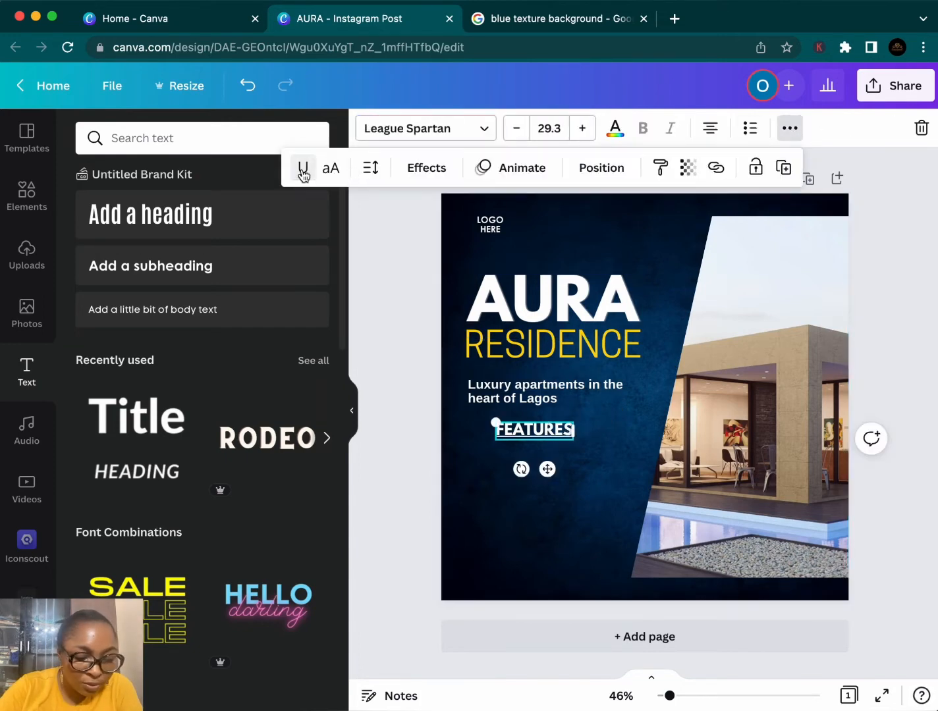
pyautogui.click(598, 479)
pyautogui.click(534, 440)
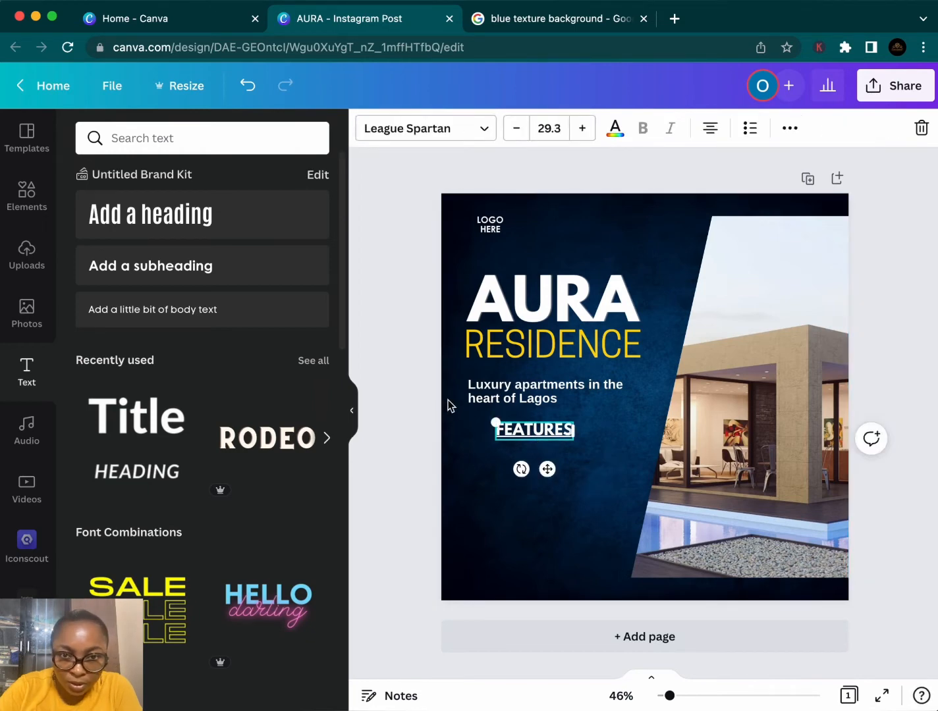
# Reduce the FEATURES text to size 22.9, widen its text box slightly and align it with the tagline's left edge
pyautogui.moveTo(491, 422)
pyautogui.mouseDown()
pyautogui.moveTo(515, 426)
pyautogui.moveTo(508, 428)
pyautogui.mouseUp()
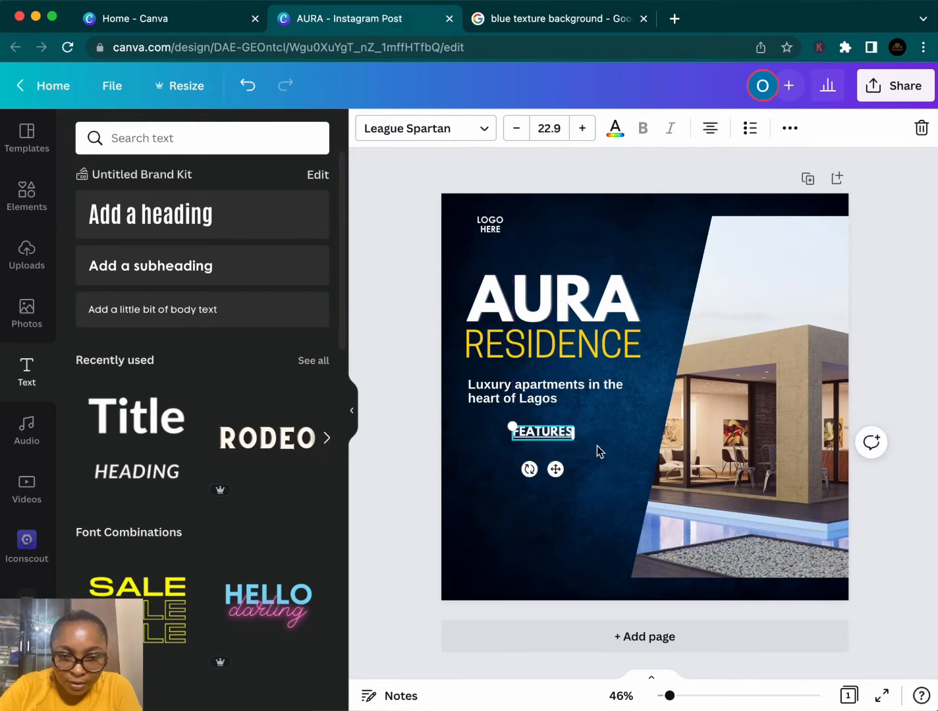
pyautogui.moveTo(596, 445)
pyautogui.mouseDown()
pyautogui.moveTo(554, 436)
pyautogui.moveTo(584, 442)
pyautogui.mouseUp()
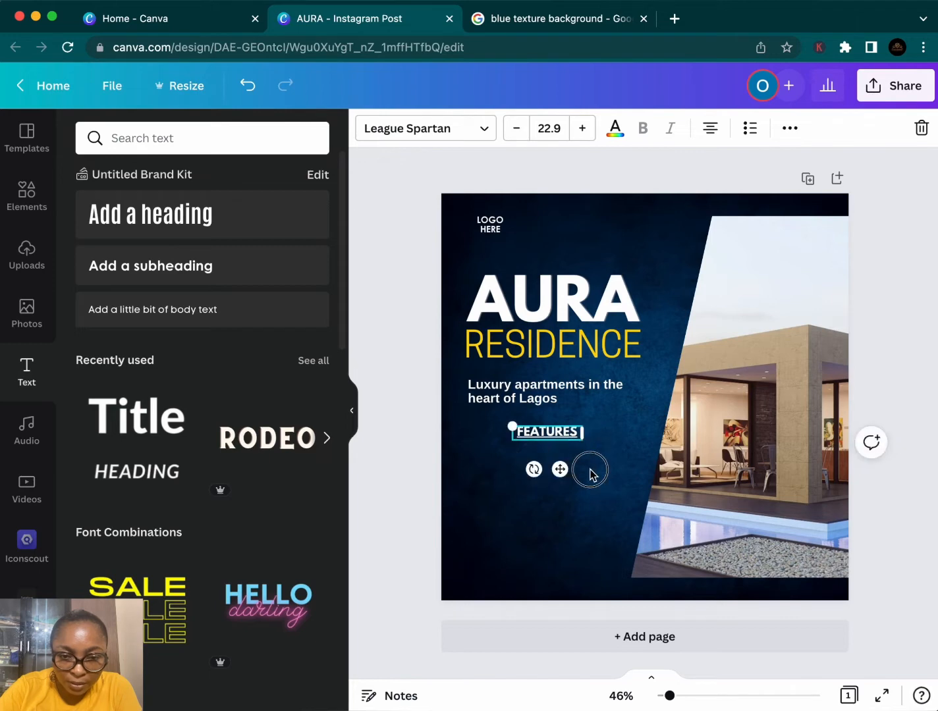
pyautogui.click(556, 446)
pyautogui.click(534, 450)
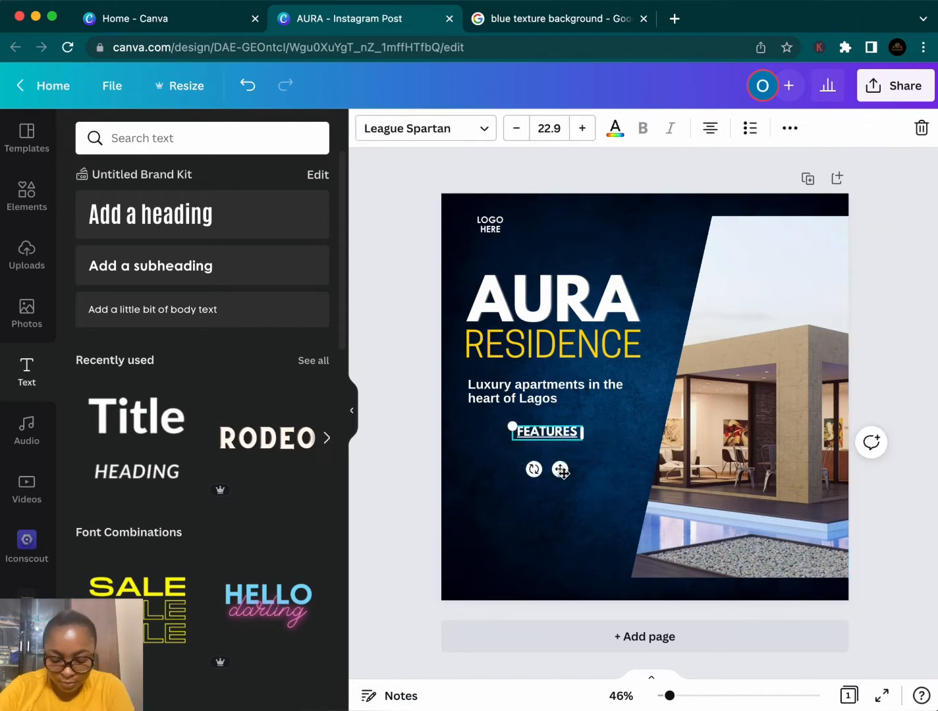
pyautogui.moveTo(560, 469); pyautogui.dragTo(518, 469)
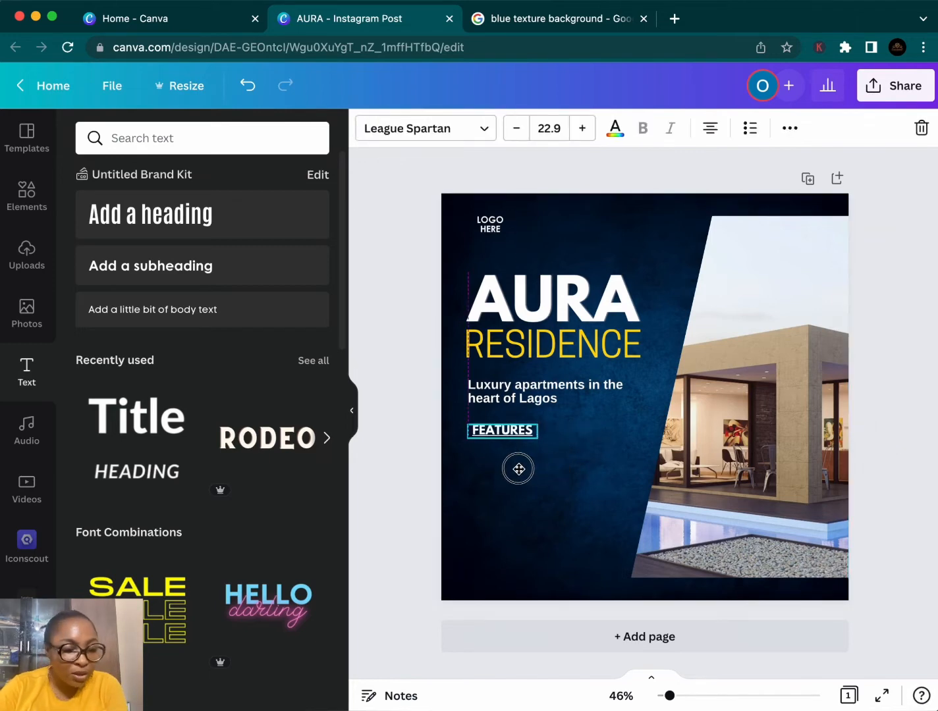
pyautogui.click(577, 483)
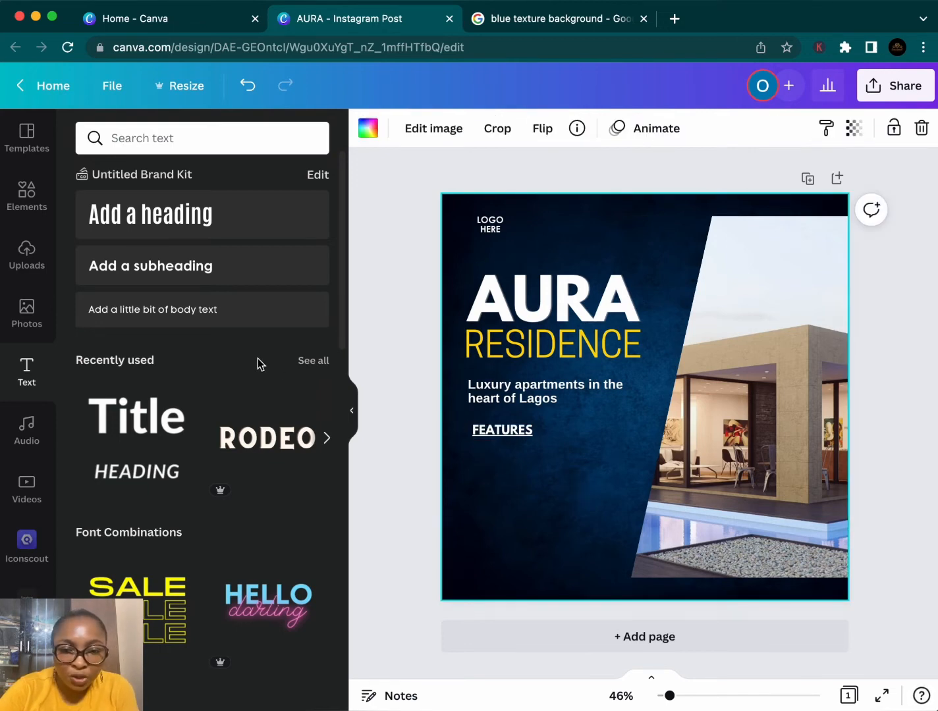
# Add a subheading below FEATURES and enlarge it to size 23.2
pyautogui.click(201, 265)
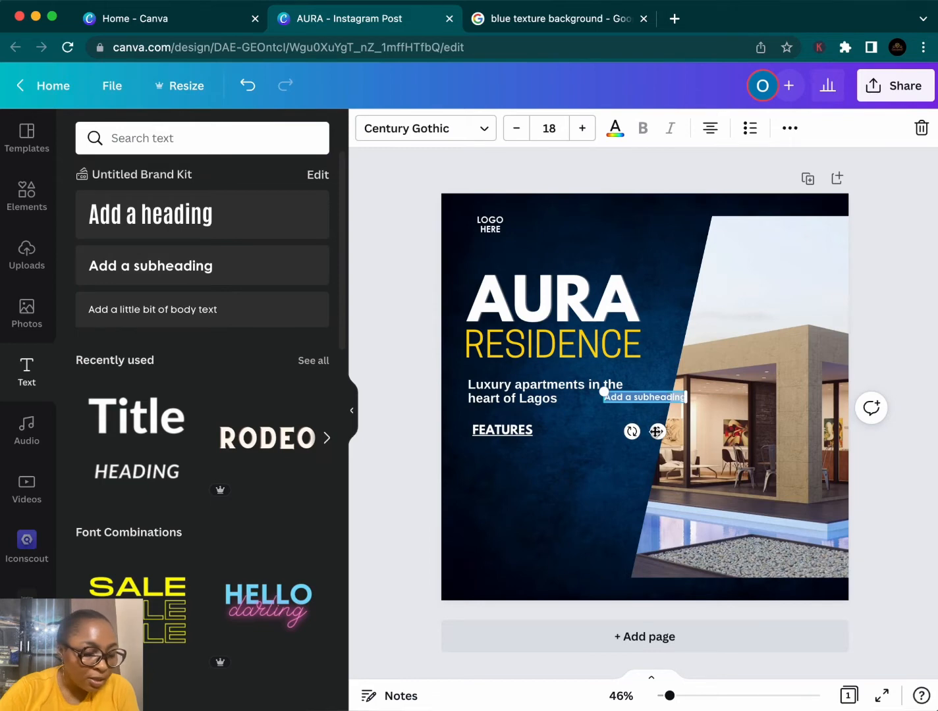
pyautogui.moveTo(657, 433); pyautogui.dragTo(580, 498)
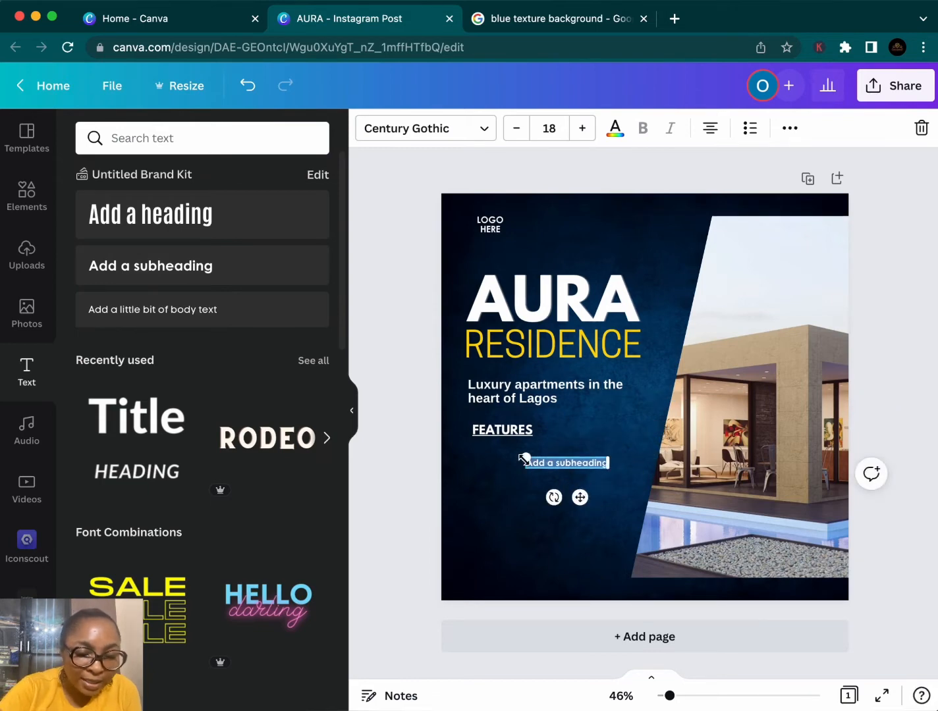
pyautogui.moveTo(525, 460); pyautogui.dragTo(502, 455)
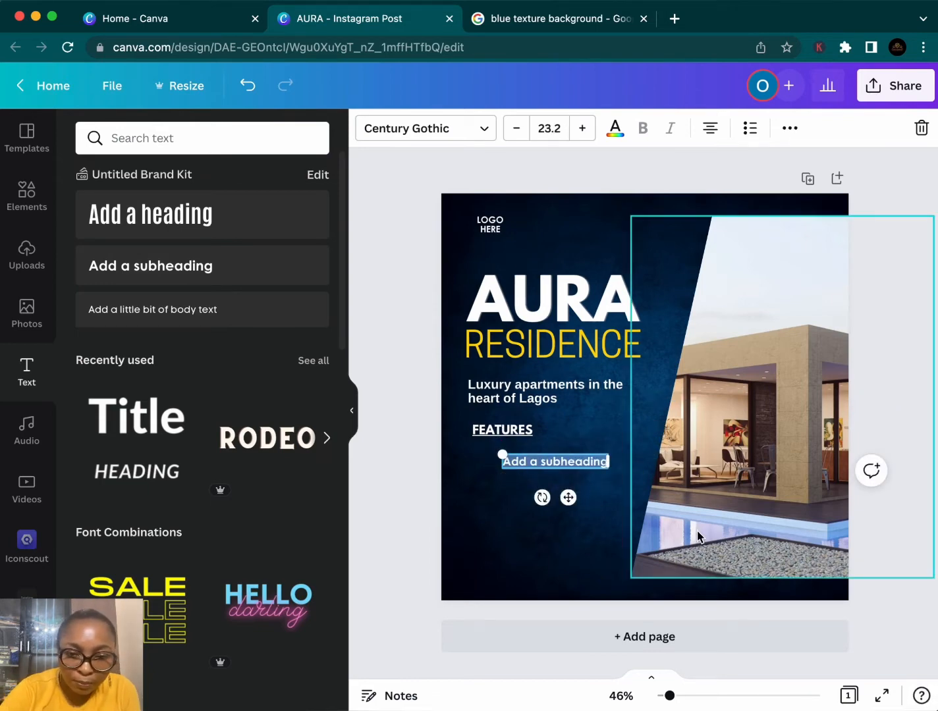
# Replace the new subheading's text with "All bedroom ensuite"
pyautogui.write('A')
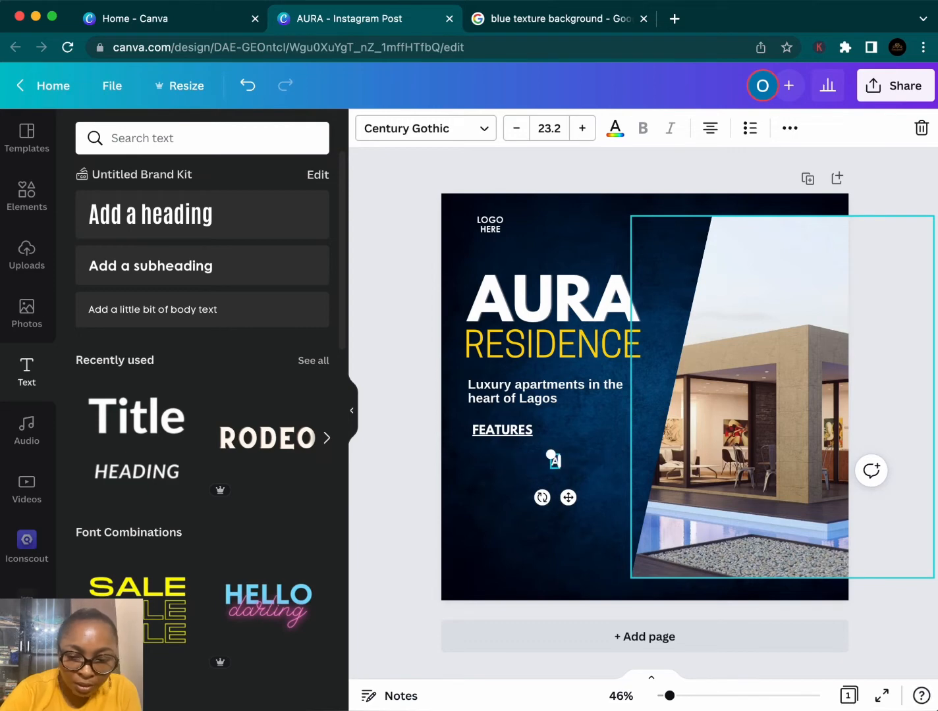
pyautogui.write('ll be')
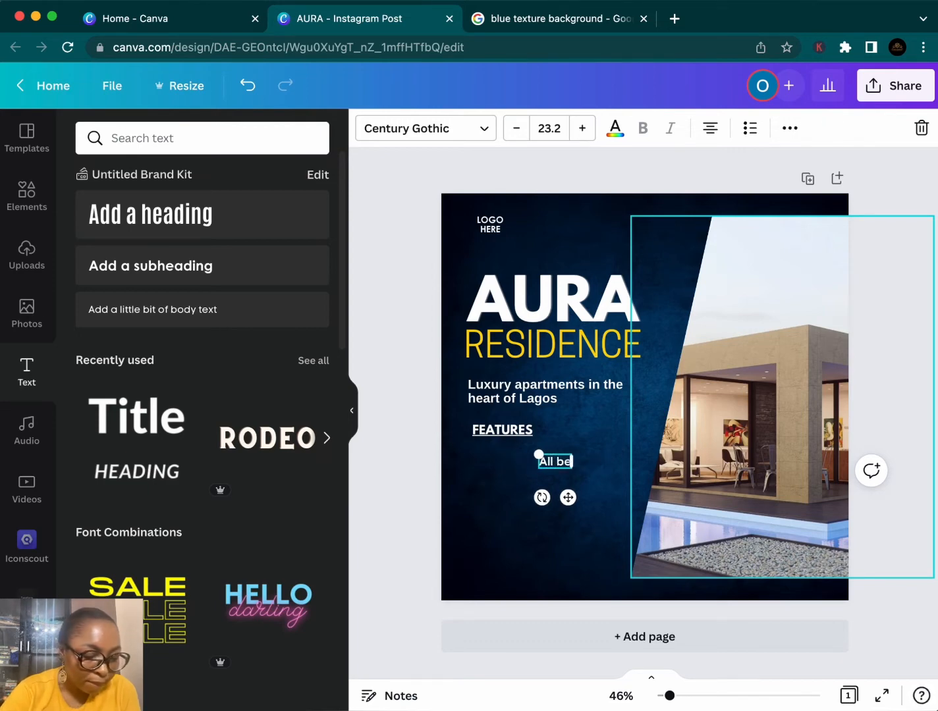
pyautogui.write('droo')
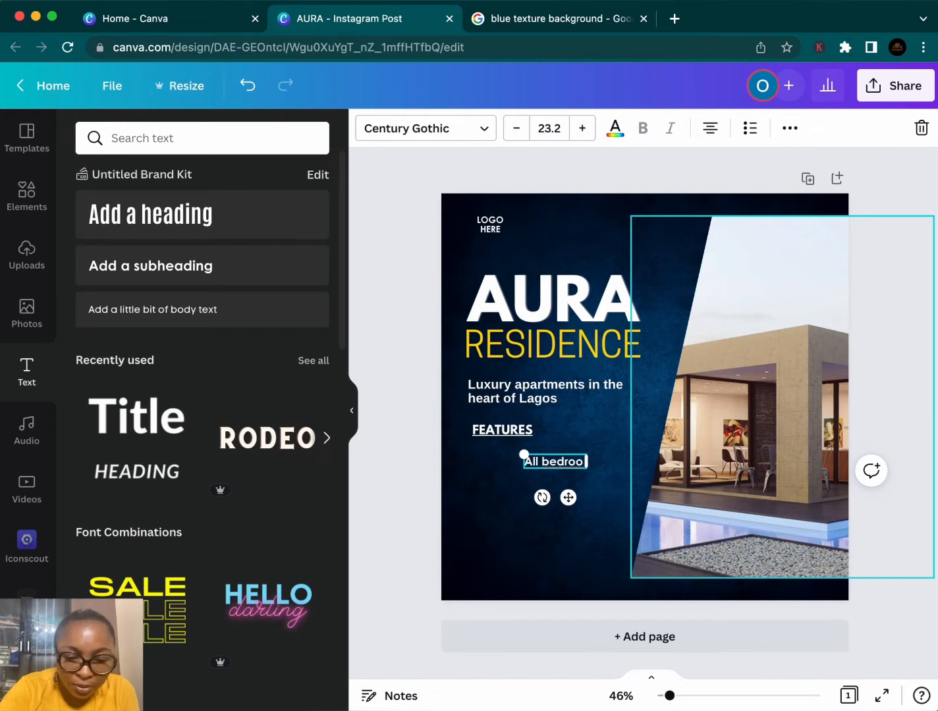
pyautogui.write('m')
pyautogui.press('BackSpace')
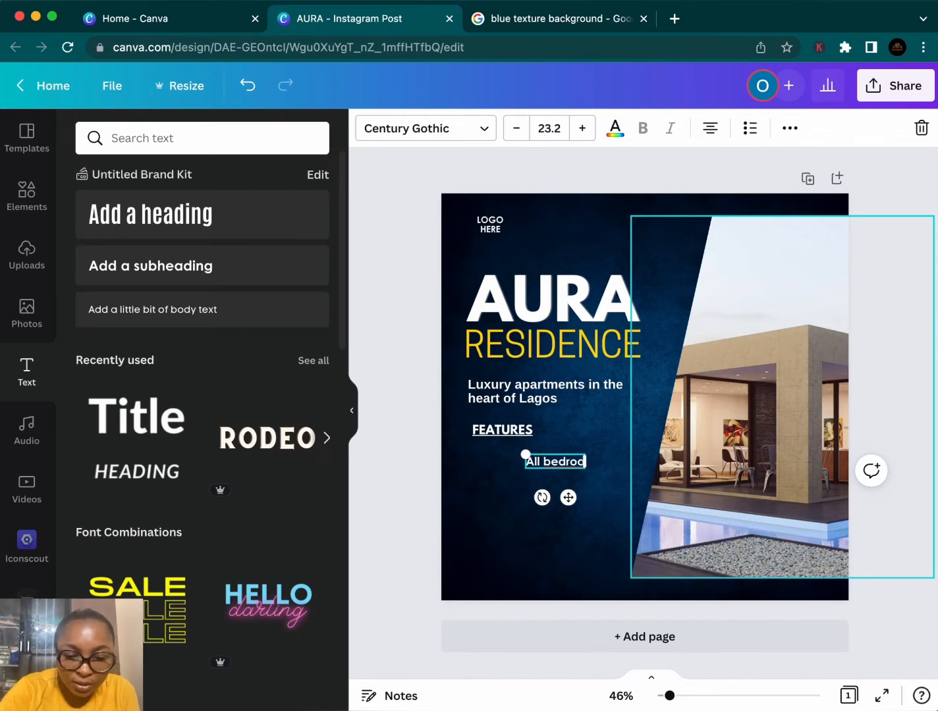
pyautogui.write('m ens')
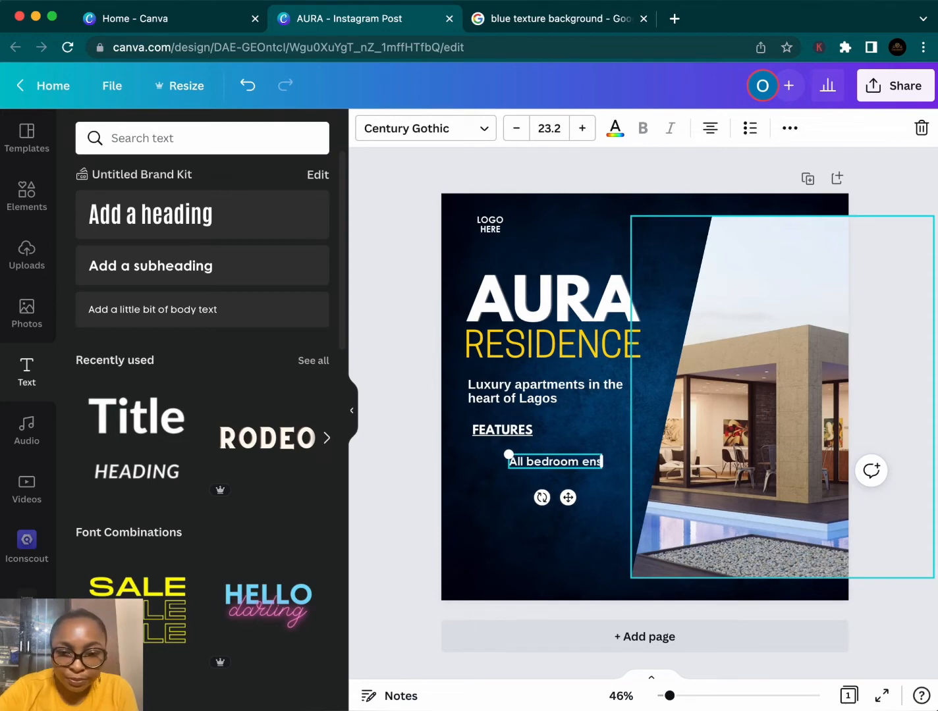
pyautogui.write('uite')
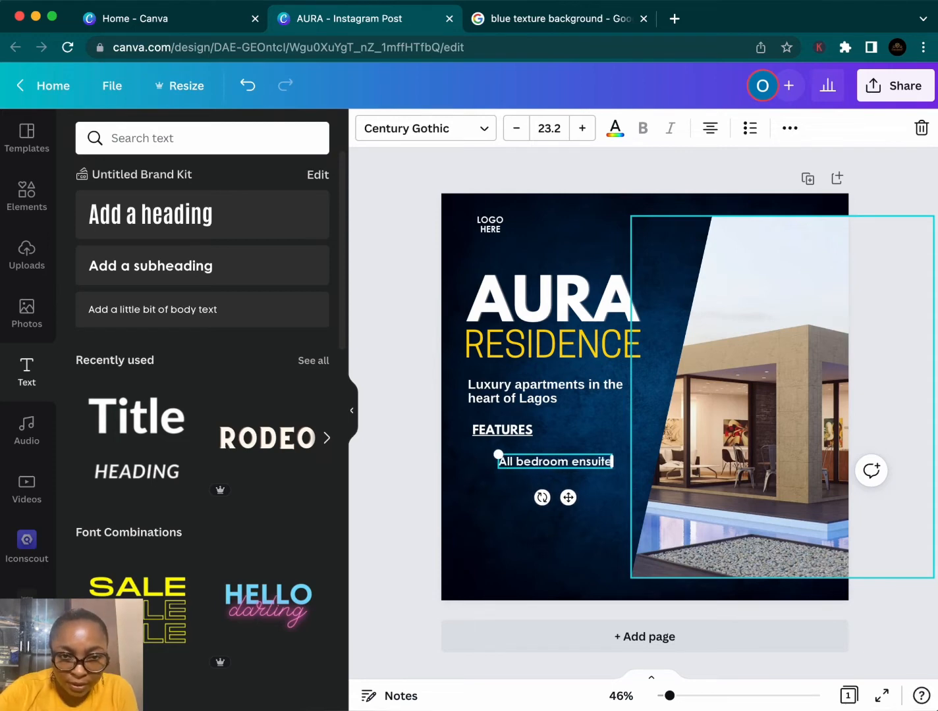
pyautogui.click(551, 538)
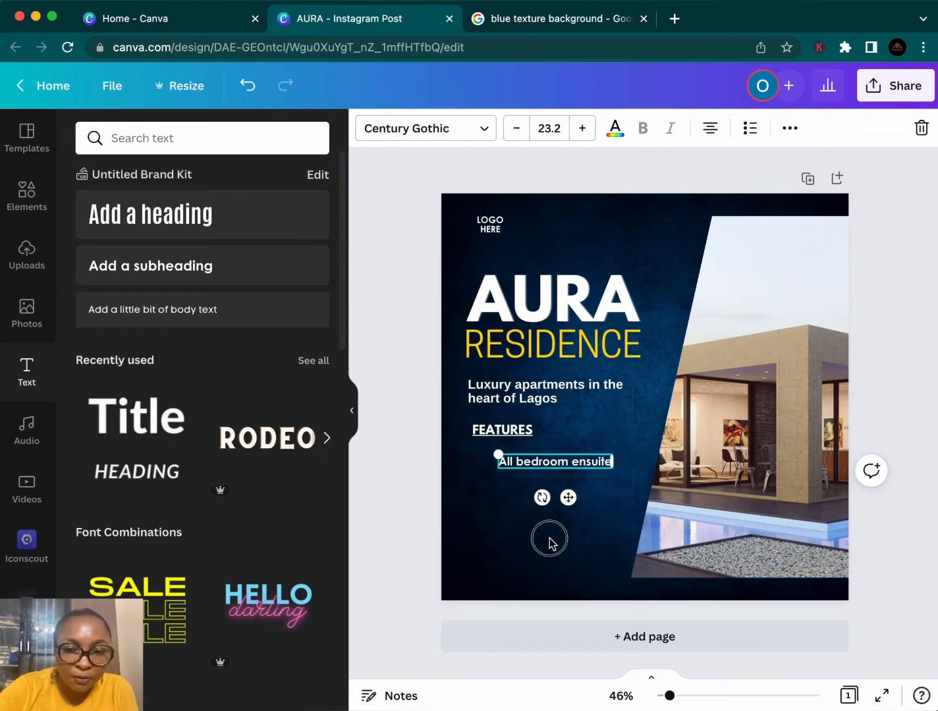
# Set the "All bedroom ensuite" text's font to Arimo and make it bold
pyautogui.click(537, 472)
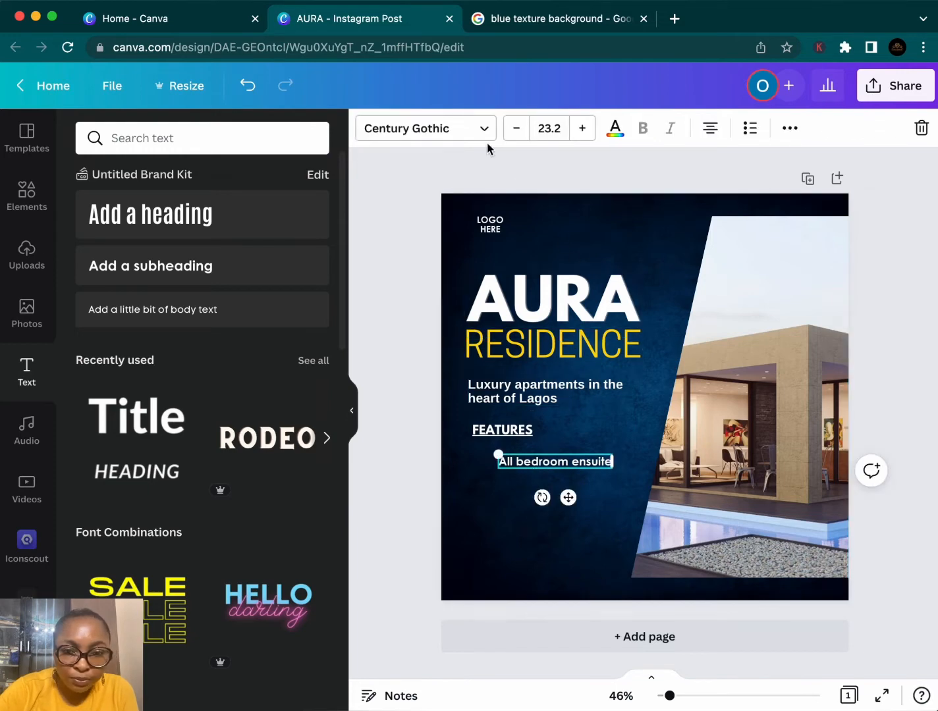
pyautogui.click(452, 132)
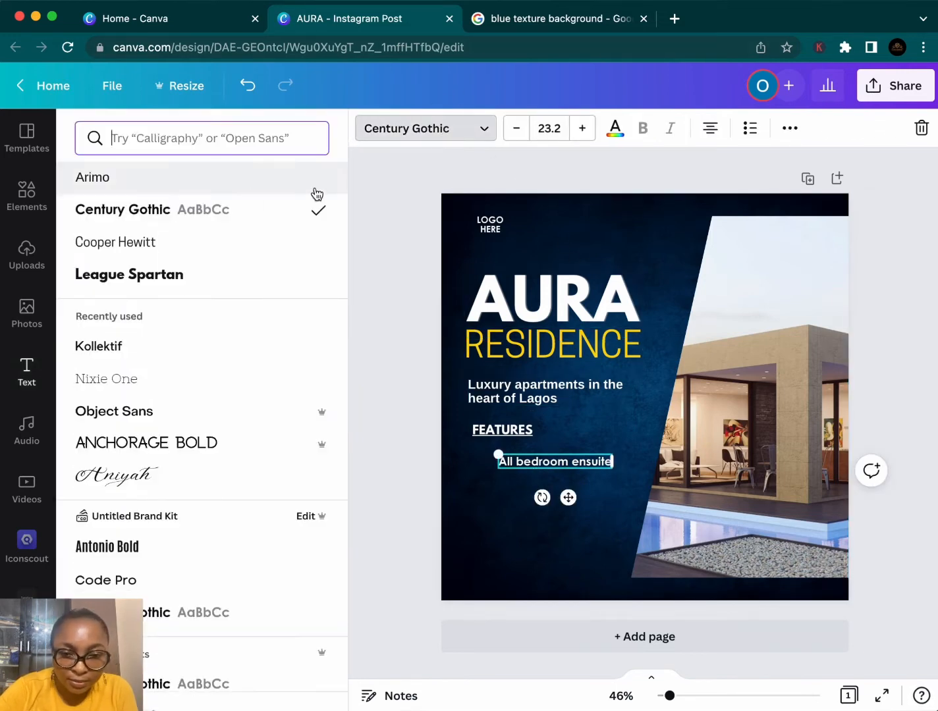
pyautogui.click(148, 185)
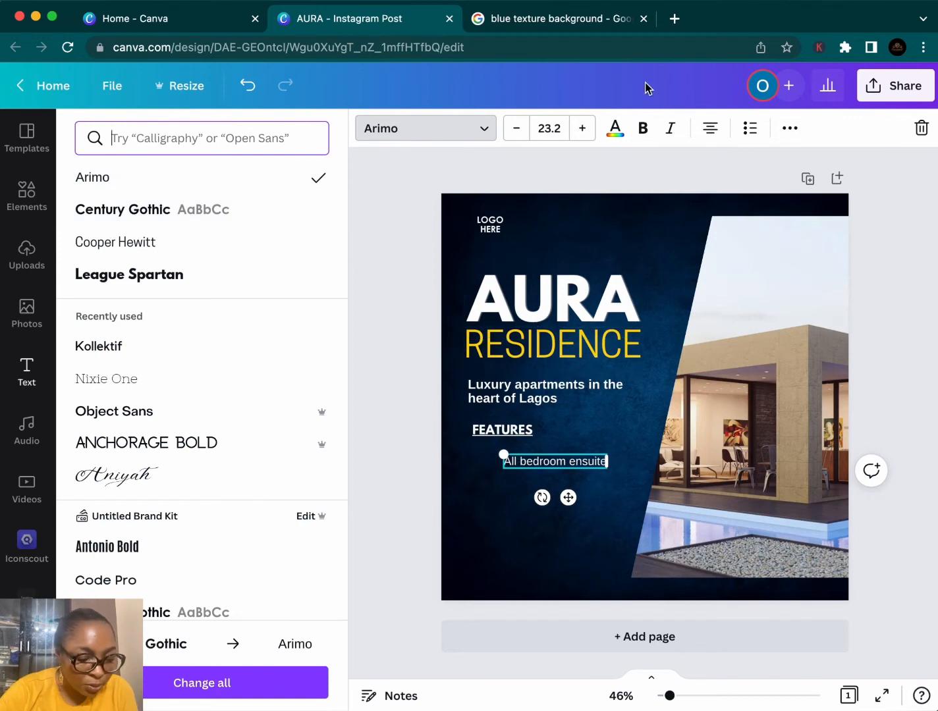
pyautogui.click(643, 127)
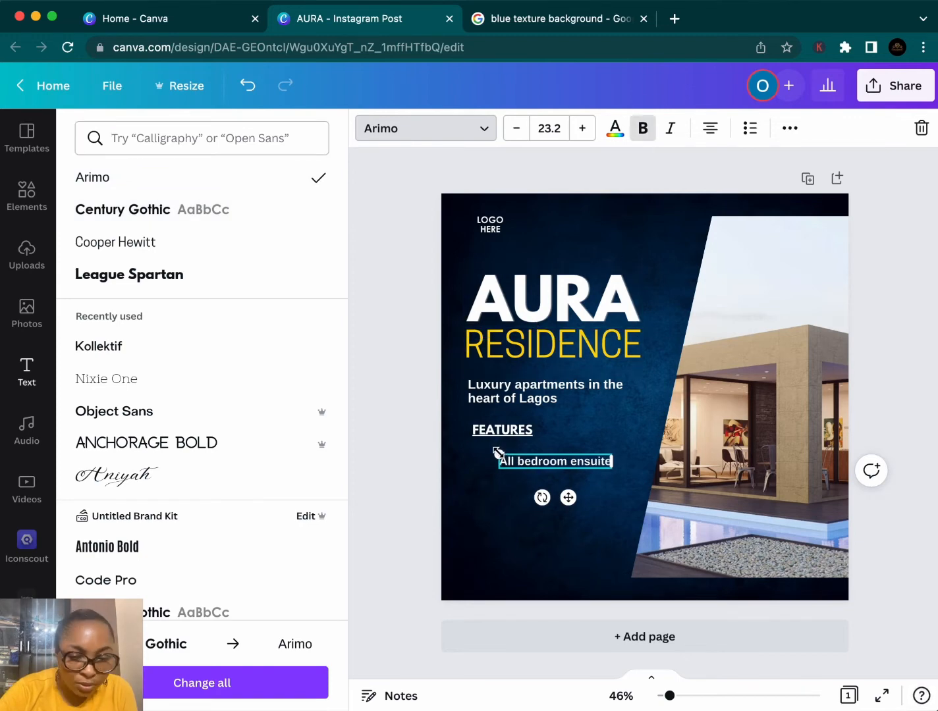
# Reduce the "All bedroom ensuite" text's font size to 16.6
pyautogui.moveTo(498, 453); pyautogui.dragTo(528, 457)
pyautogui.click(580, 499)
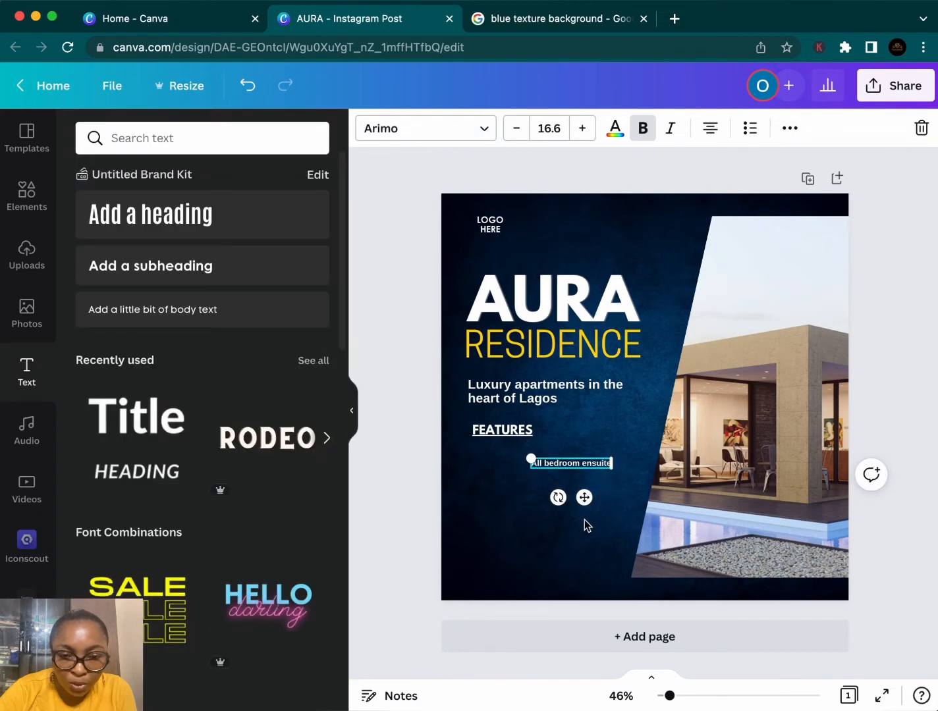
pyautogui.click(582, 496)
pyautogui.click(580, 472)
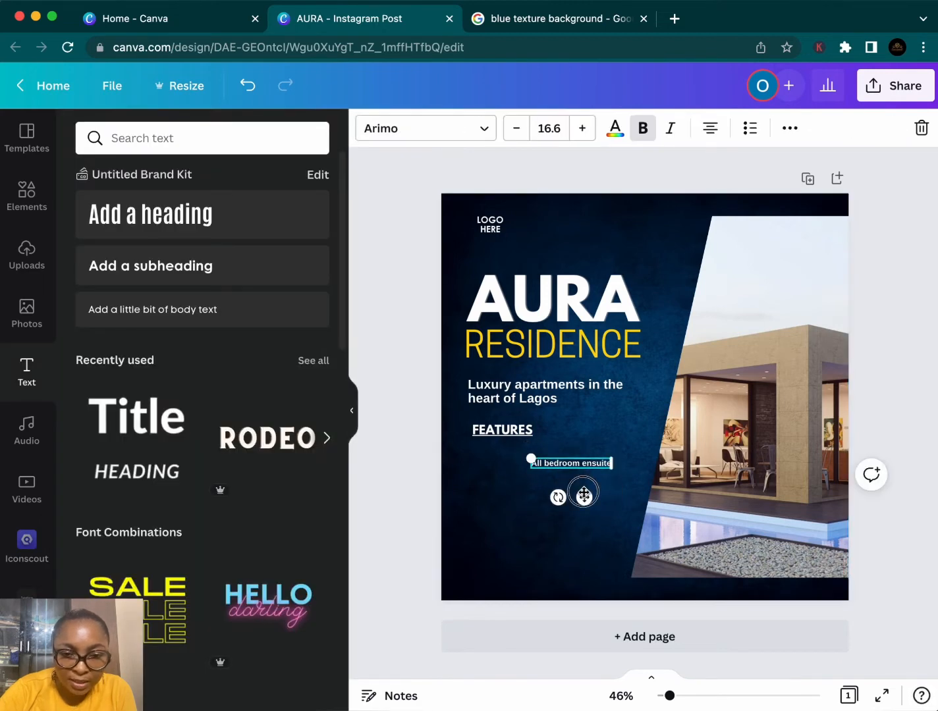
# Place the "All bedroom ensuite" line directly under FEATURES and add a left-aligned duplicate below it reading "24hrs power supply"
pyautogui.moveTo(584, 496); pyautogui.dragTo(525, 481)
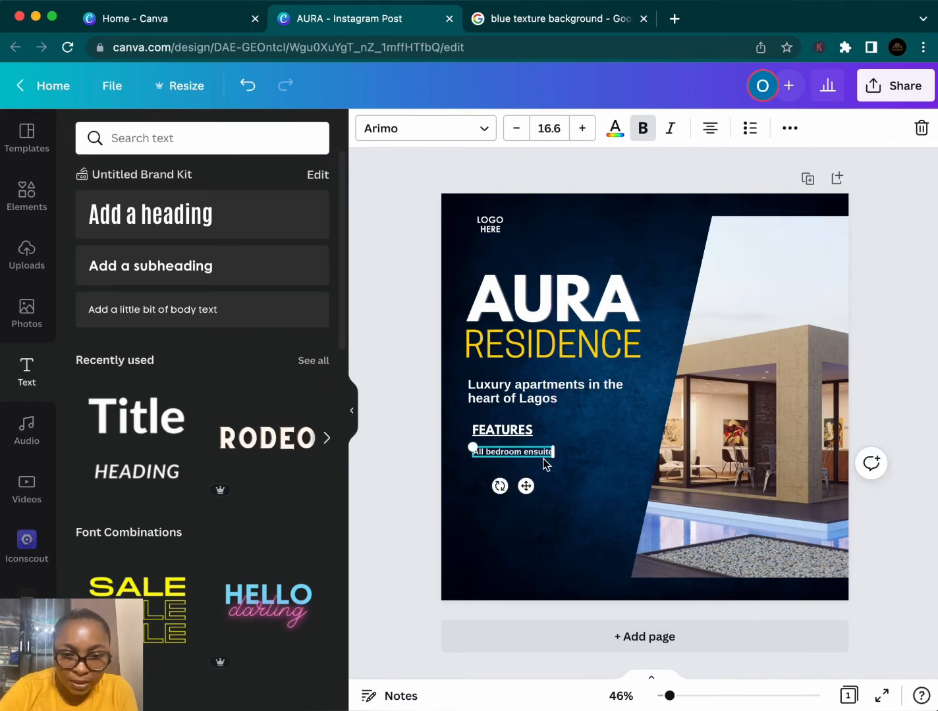
pyautogui.press('super+d')
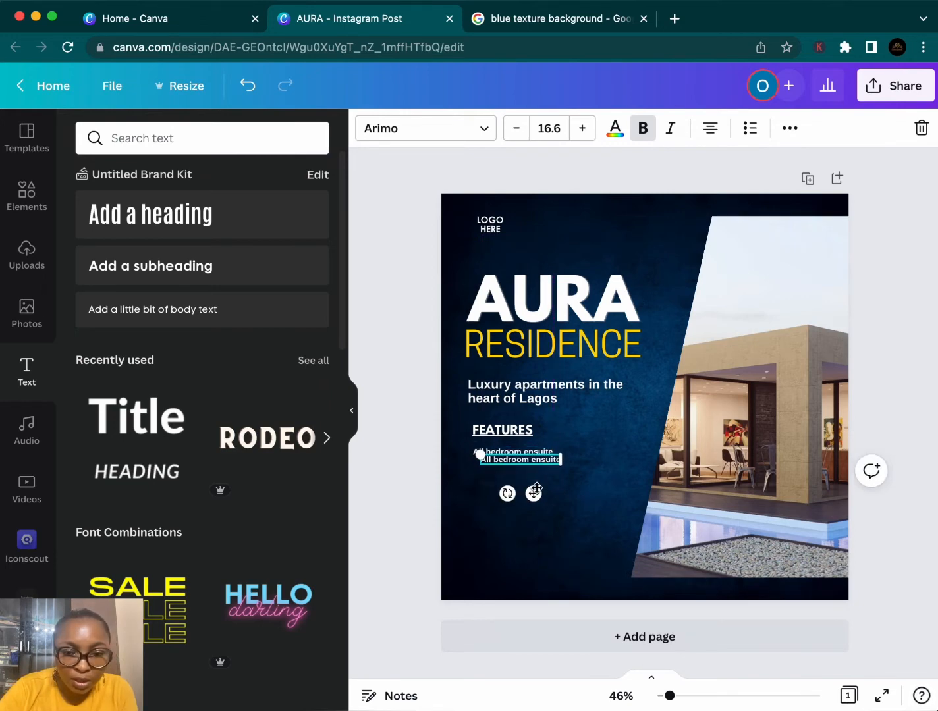
pyautogui.moveTo(535, 491); pyautogui.dragTo(536, 505)
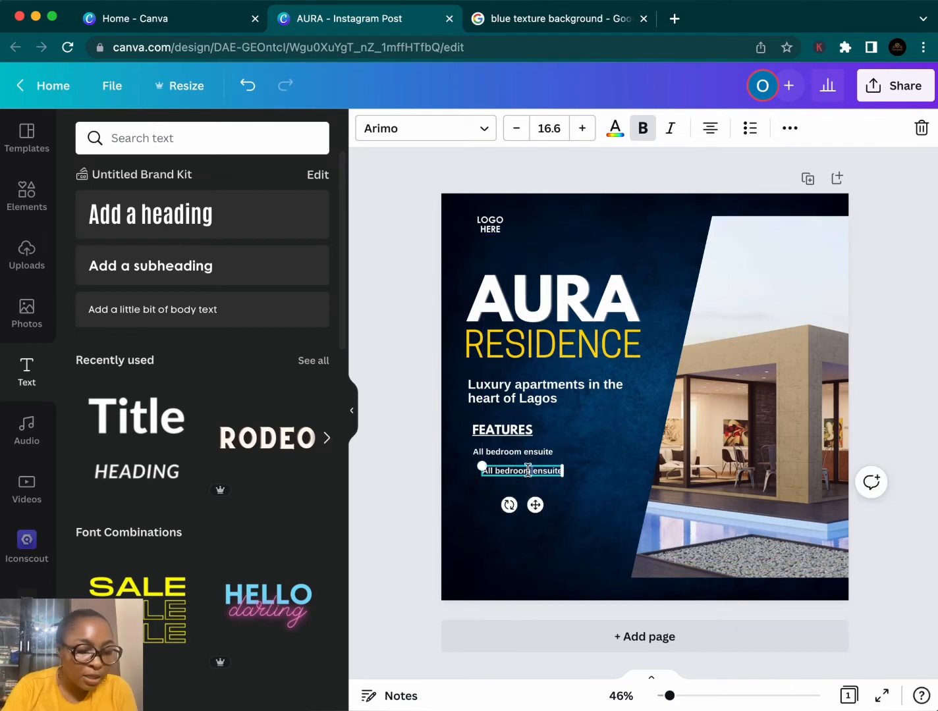
pyautogui.click(528, 470)
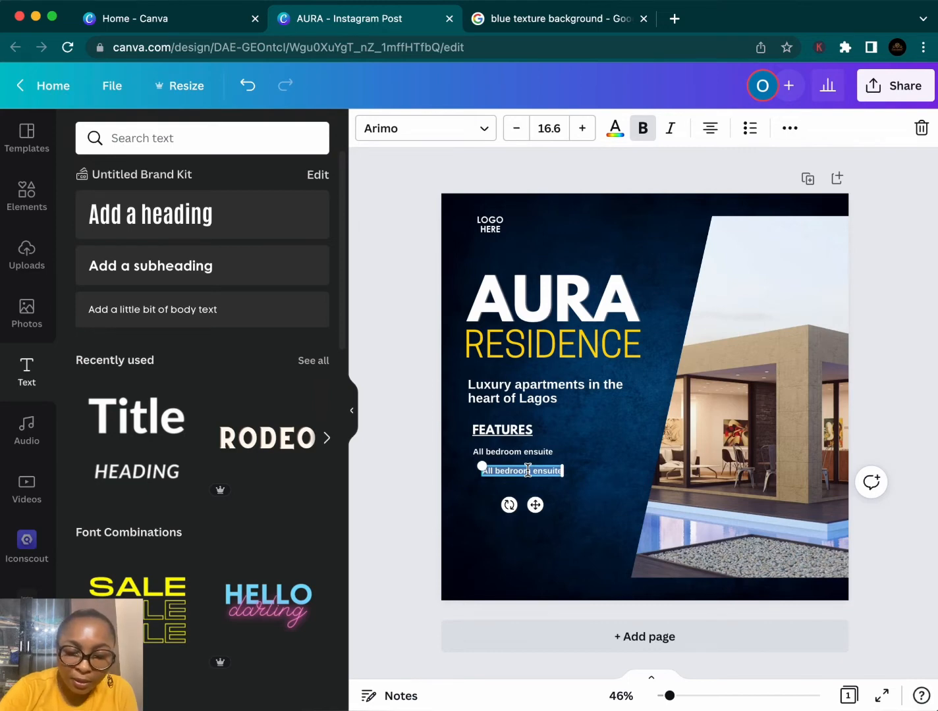
pyautogui.write('24hrs')
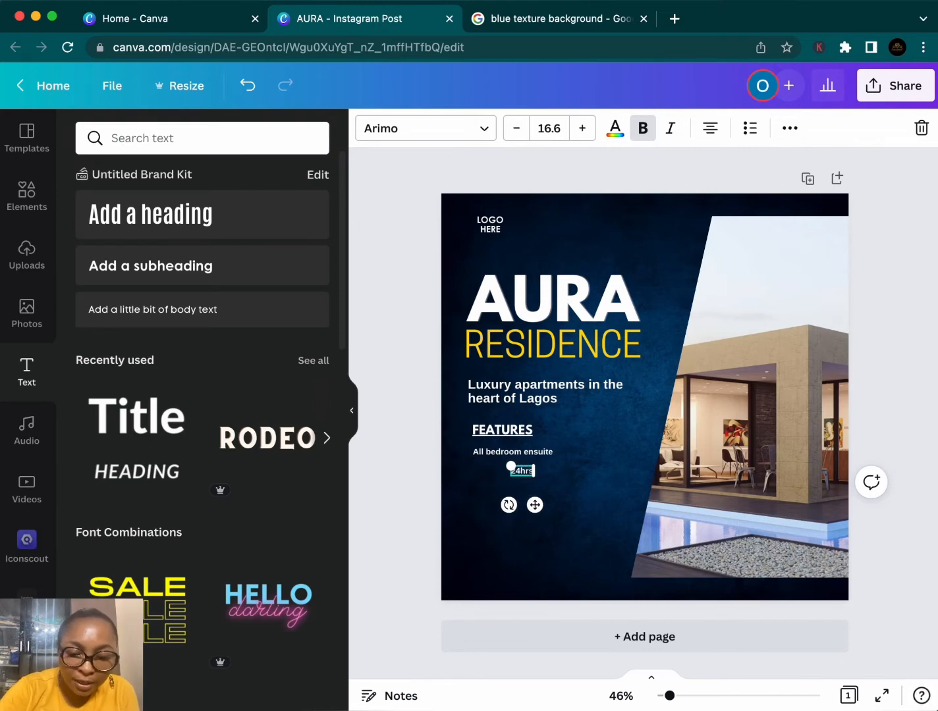
pyautogui.write(' powe')
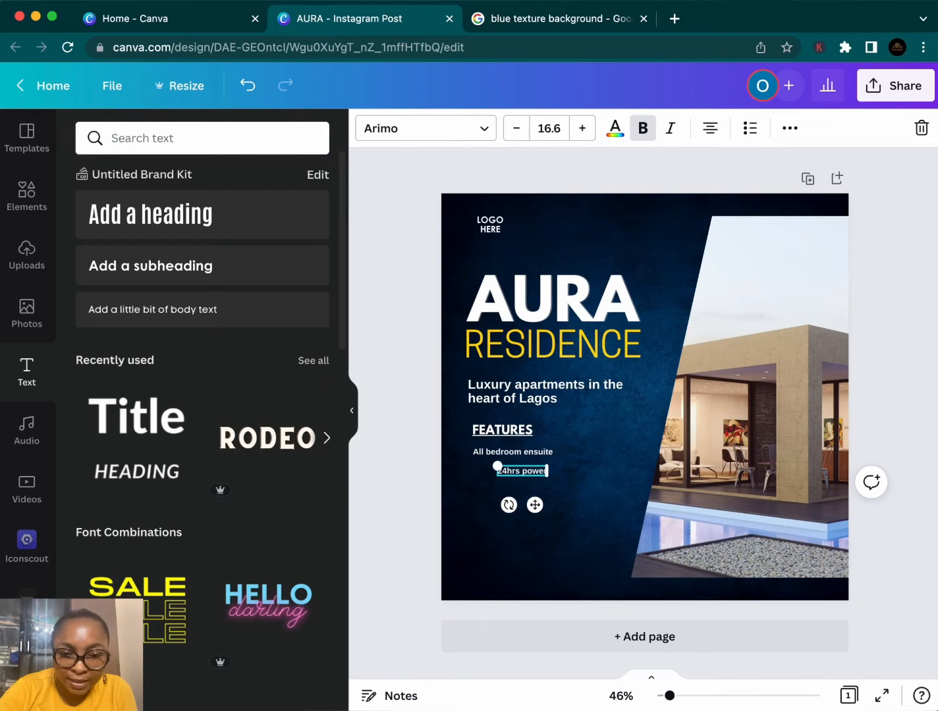
pyautogui.write('r supply')
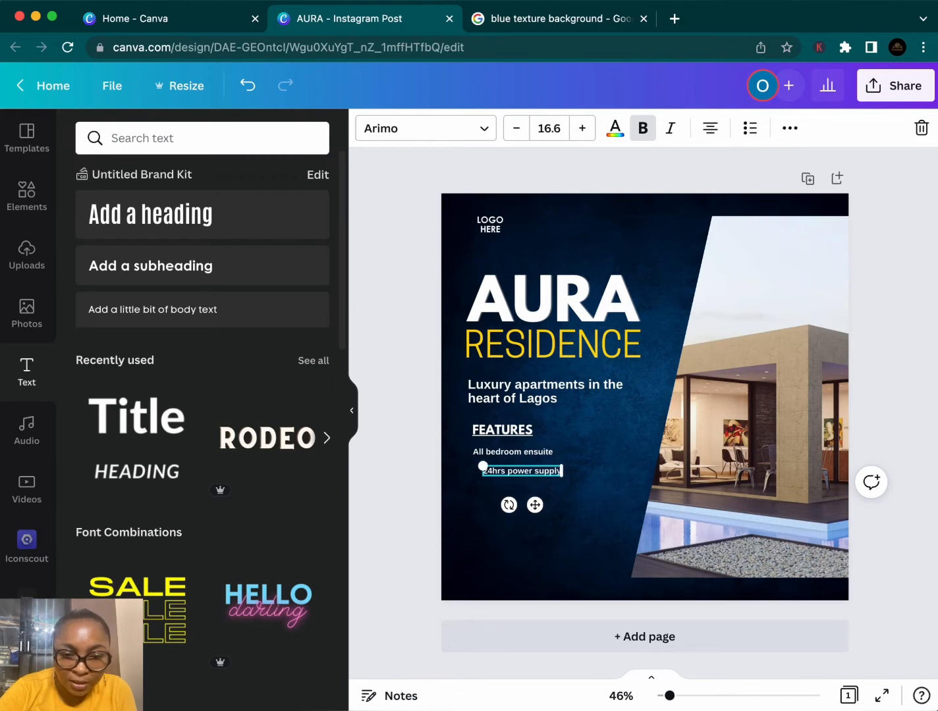
pyautogui.click(546, 479)
pyautogui.moveTo(535, 472); pyautogui.dragTo(537, 474)
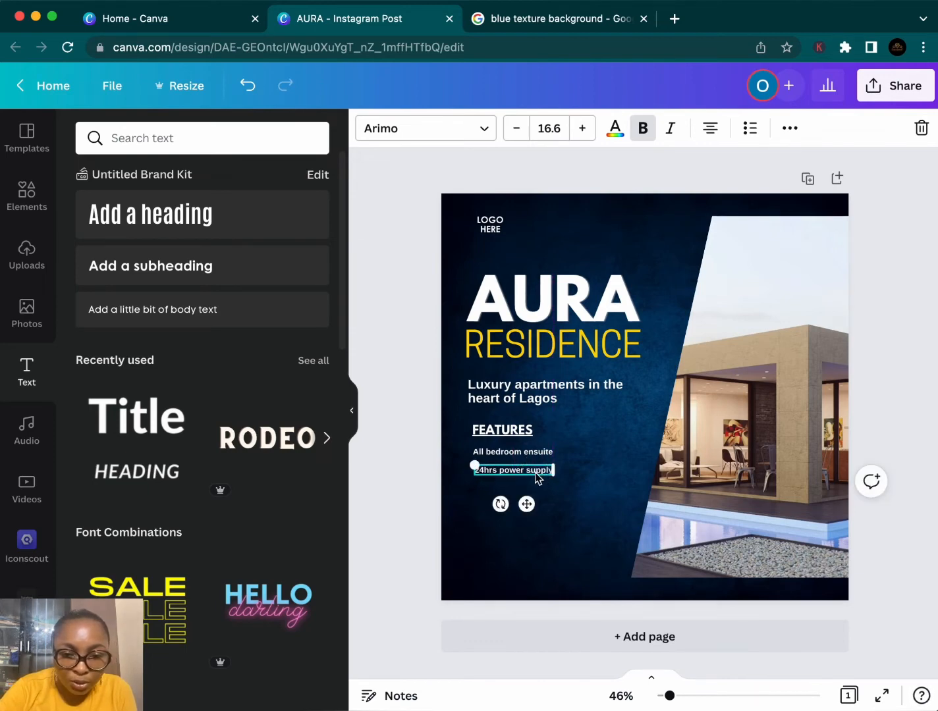
# Duplicate the "24hrs power supply" line, place the copy below it, reword it as "4 bedroom terrace" and left-align it with the list
pyautogui.press('super+d')
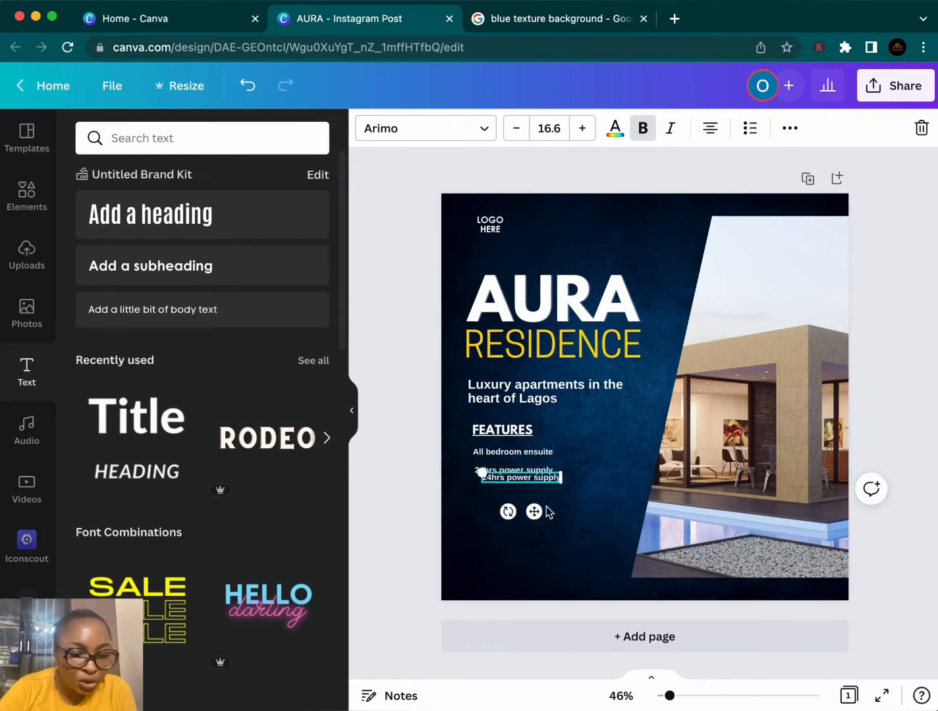
pyautogui.moveTo(534, 511); pyautogui.dragTo(527, 523)
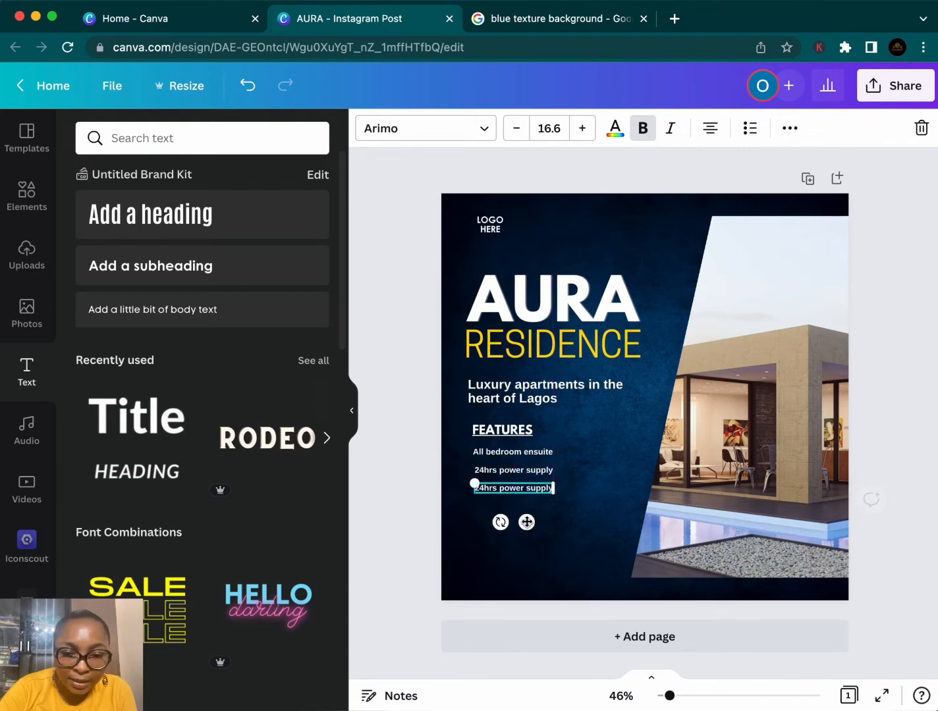
pyautogui.doubleClick(517, 489)
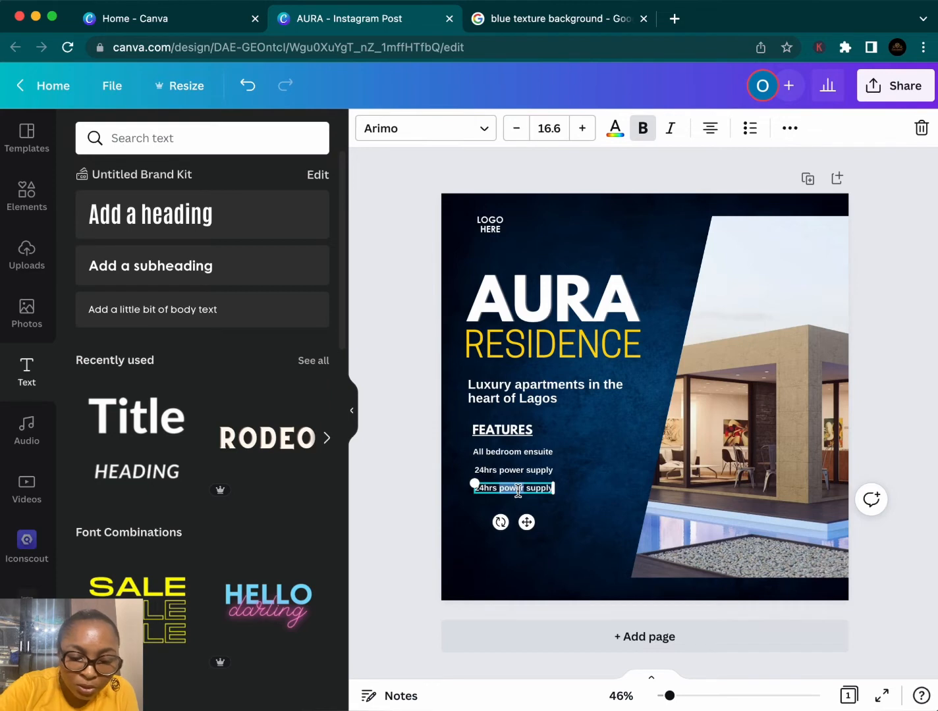
pyautogui.press('BackSpace')
pyautogui.write('4 ')
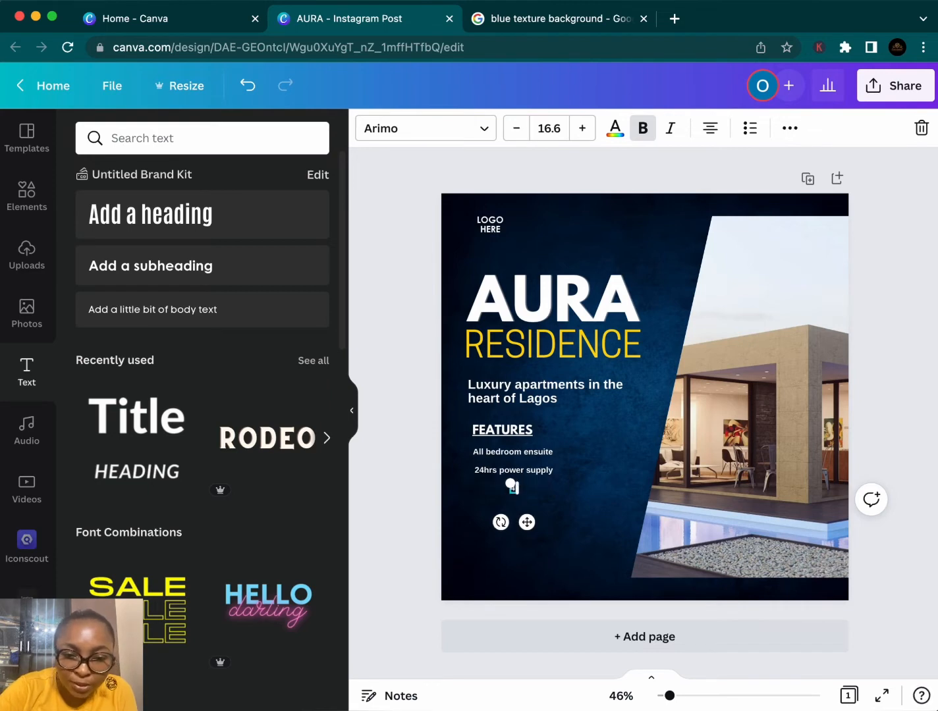
pyautogui.write('bedroom')
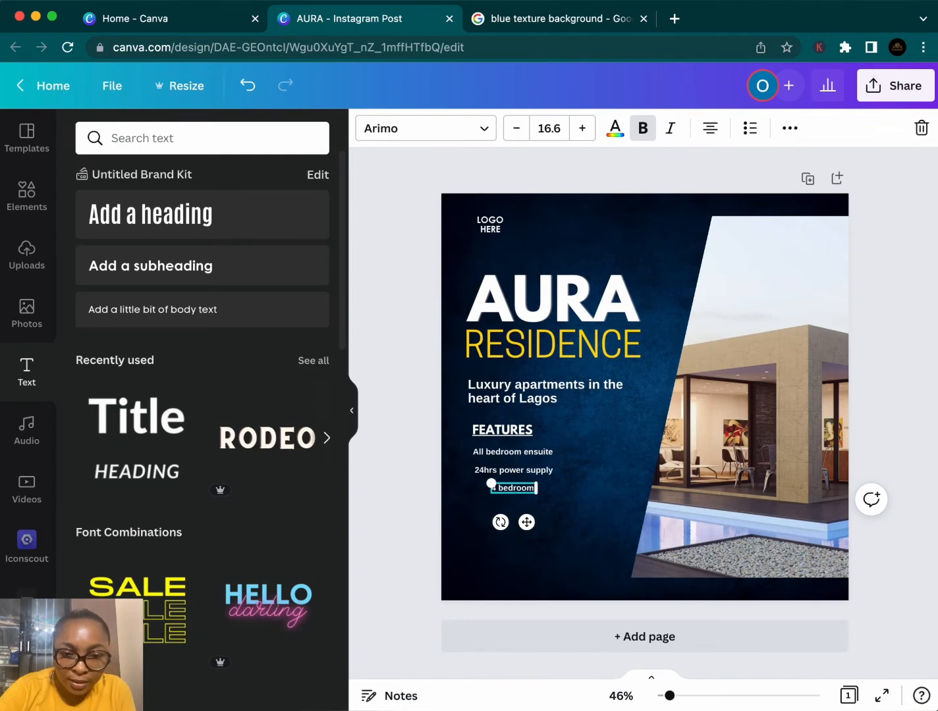
pyautogui.write(' terrace')
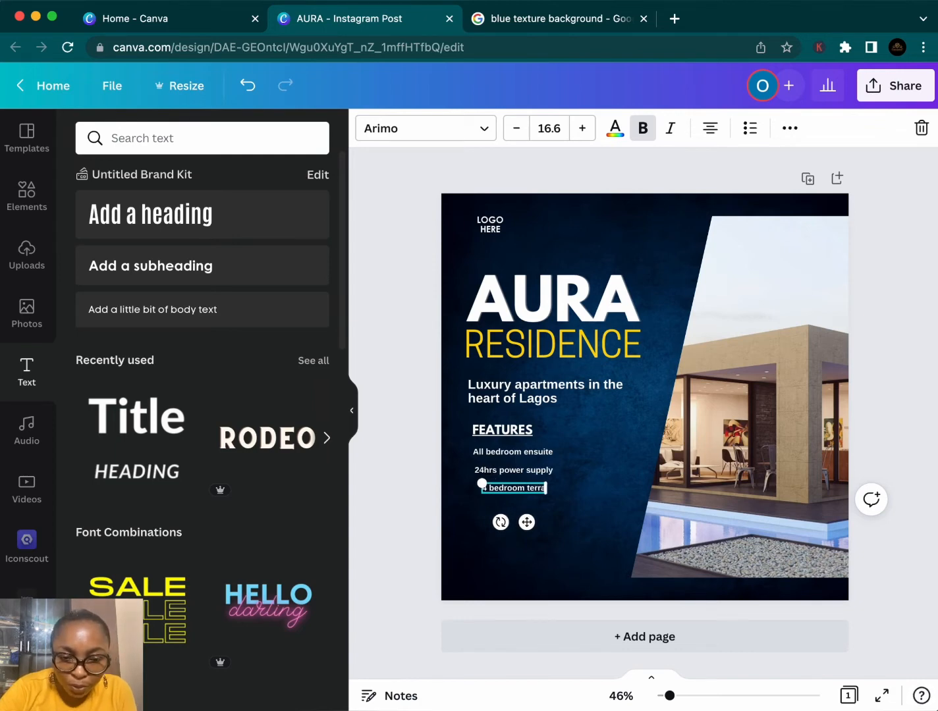
pyautogui.click(576, 498)
pyautogui.moveTo(531, 487); pyautogui.dragTo(526, 488)
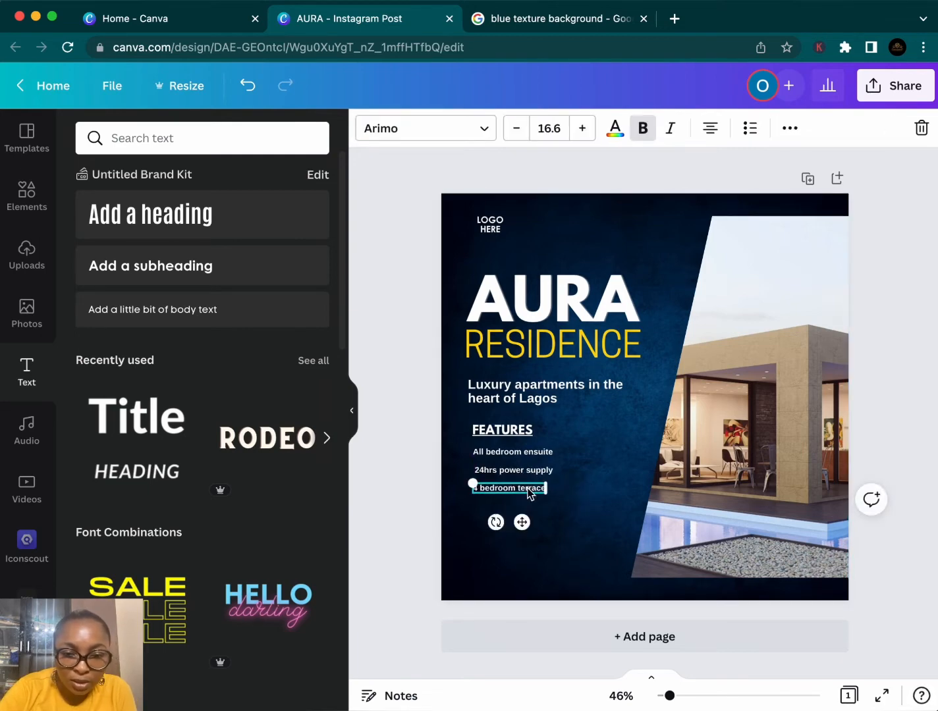
# Duplicate the "4 bedroom terrace" line, reword the copy as "Fully furnished" and place it in a second column level with "All bedroom ensuite"
pyautogui.moveTo(530, 492); pyautogui.dragTo(550, 529)
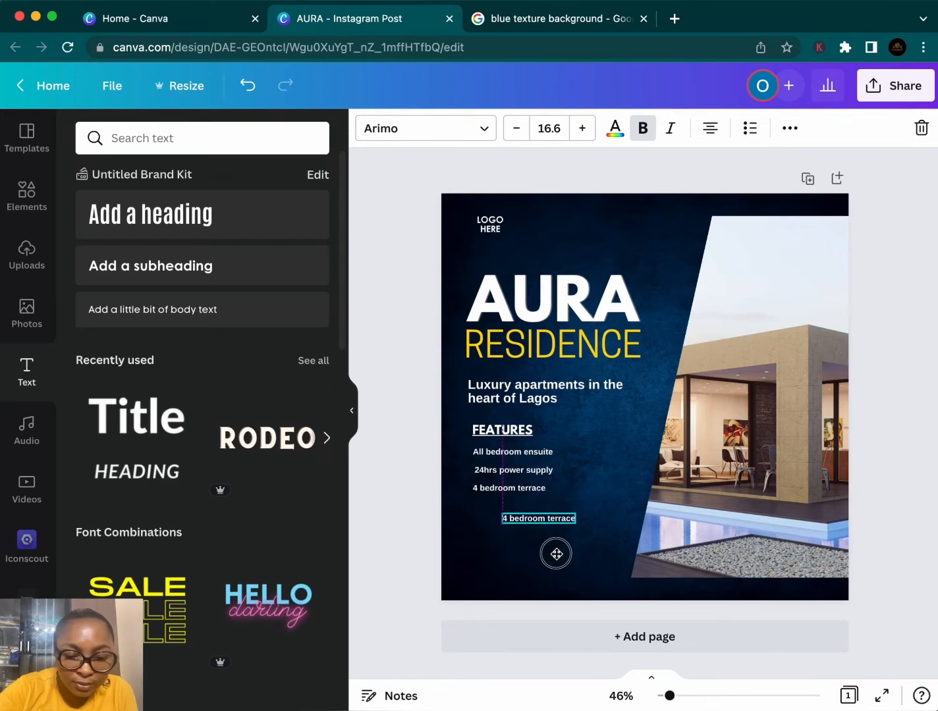
pyautogui.doubleClick(549, 520)
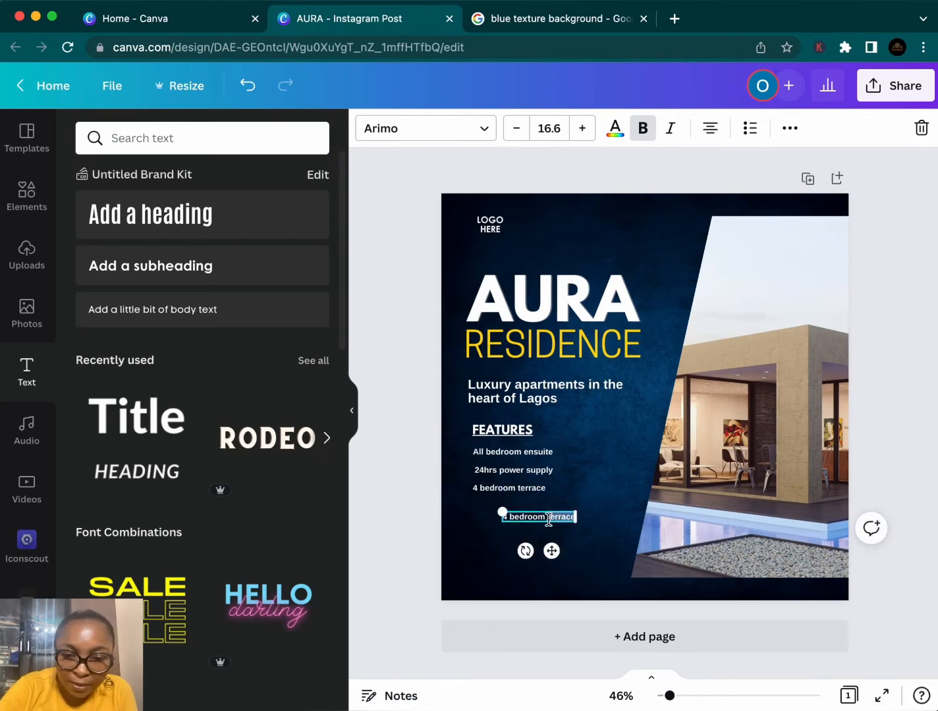
pyautogui.press('BackSpace')
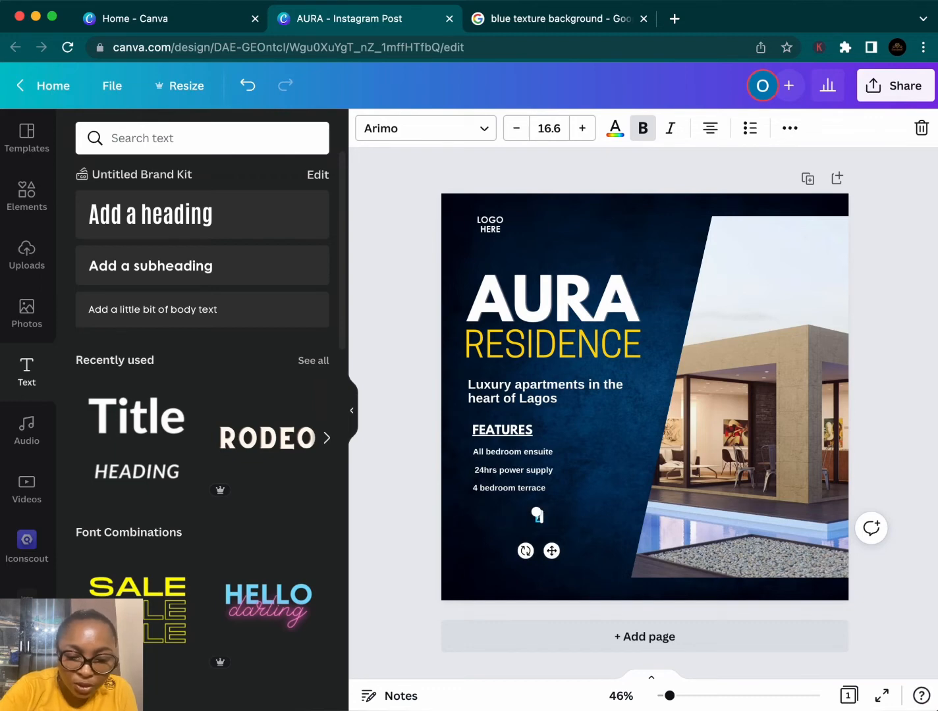
pyautogui.write('Fully')
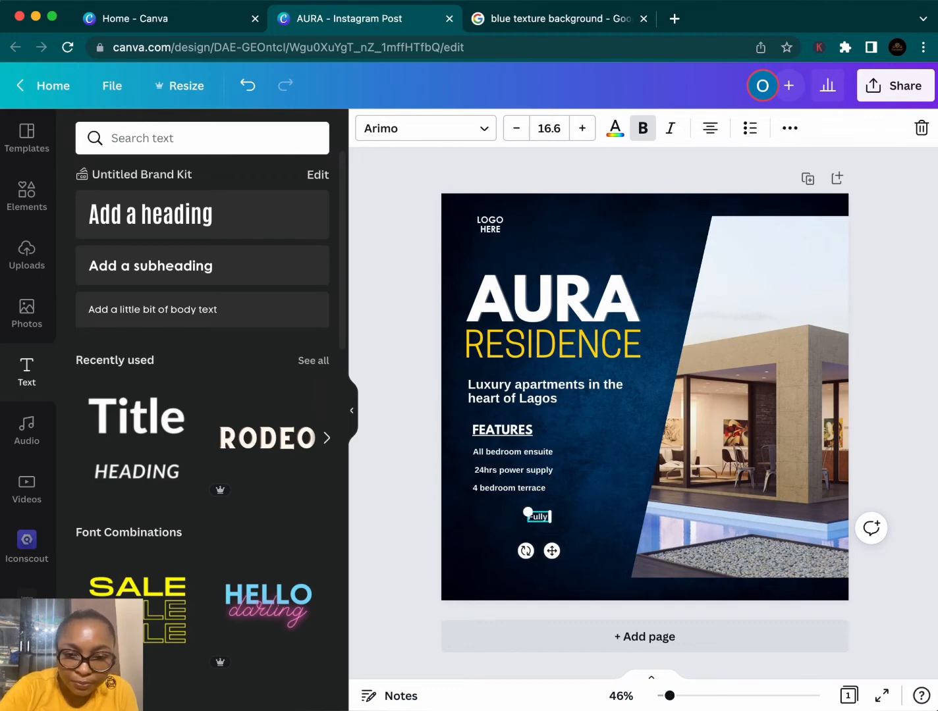
pyautogui.write(' furnished')
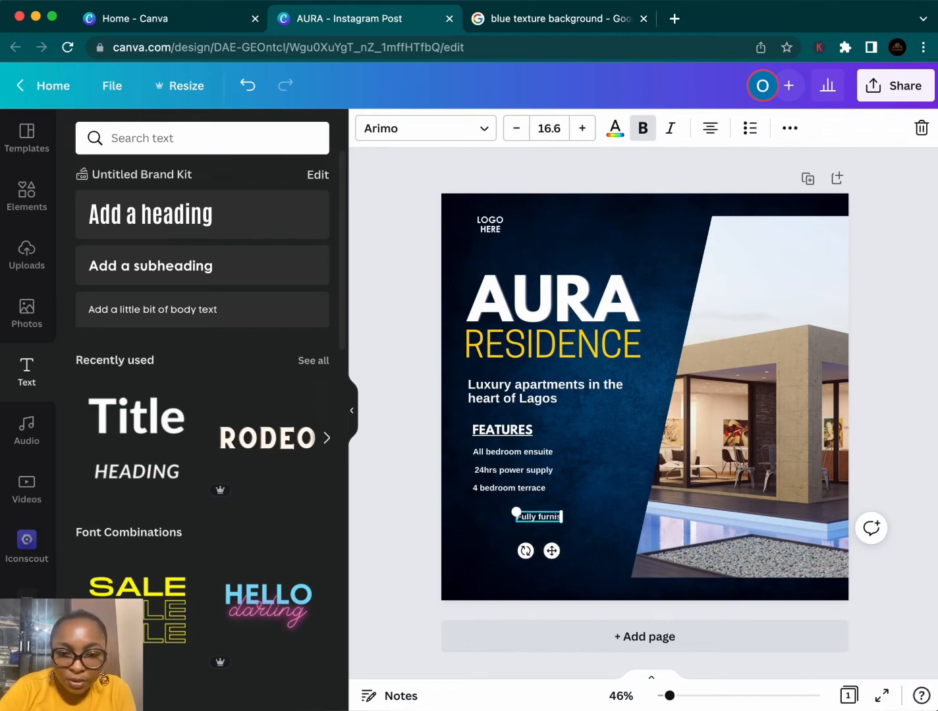
pyautogui.click(592, 532)
pyautogui.moveTo(551, 518); pyautogui.dragTo(636, 461)
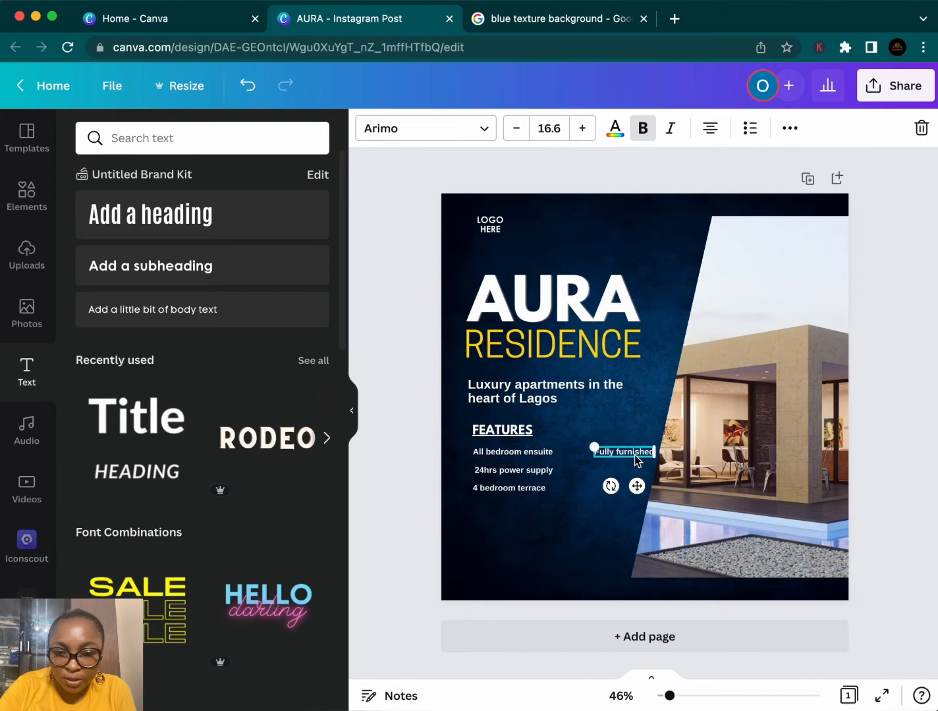
pyautogui.click(698, 472)
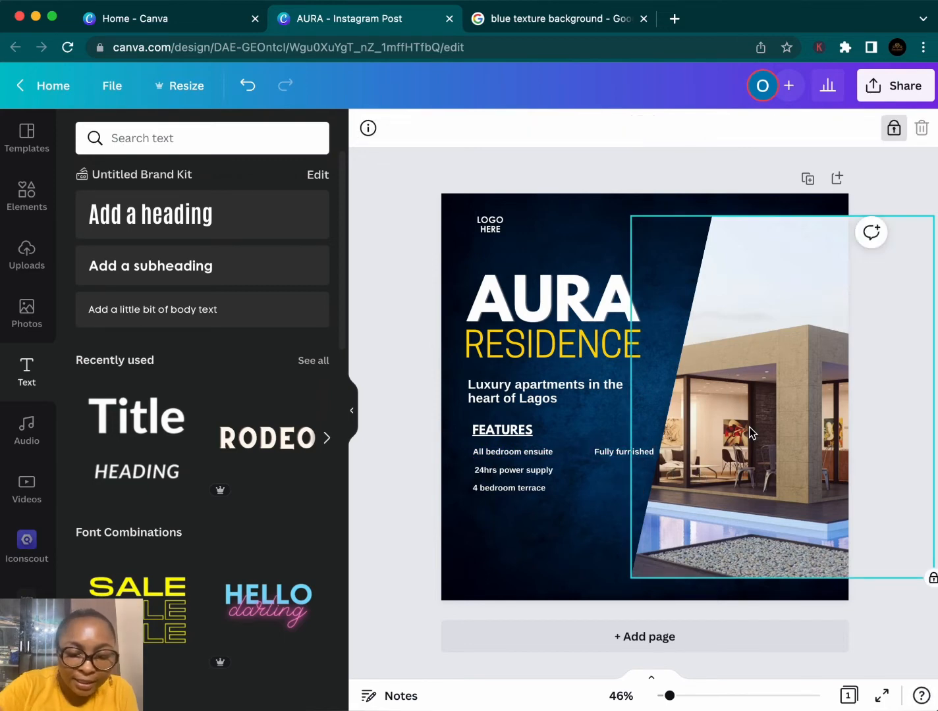
# Duplicate the "Fully furnished" line, place the copy below it level with "24hrs power supply" and reword it as "Swimming pool"
pyautogui.click(606, 453)
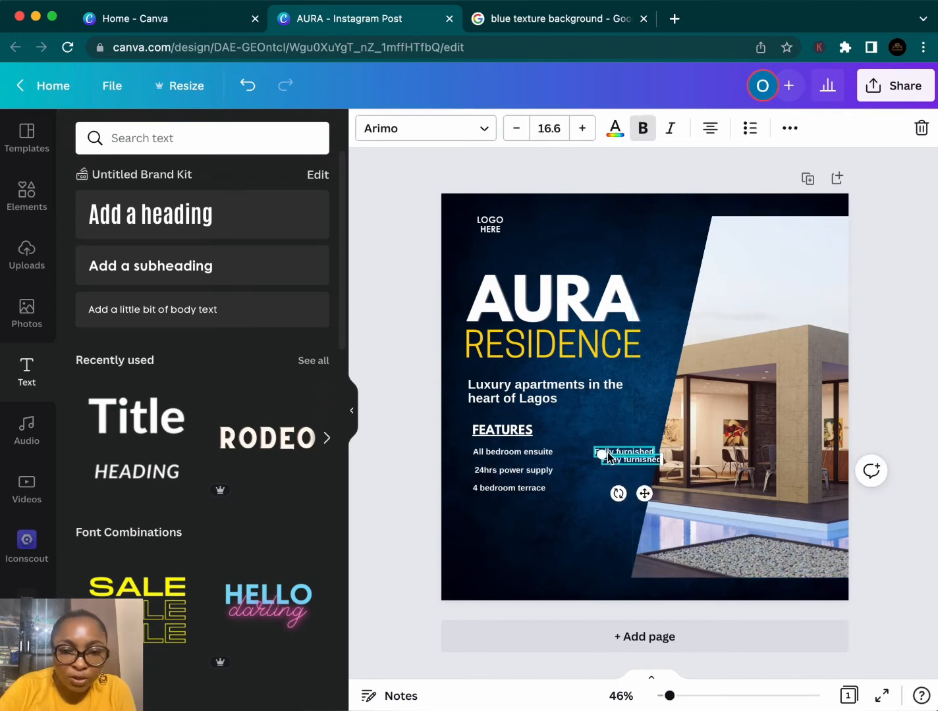
pyautogui.moveTo(636, 486); pyautogui.dragTo(637, 504)
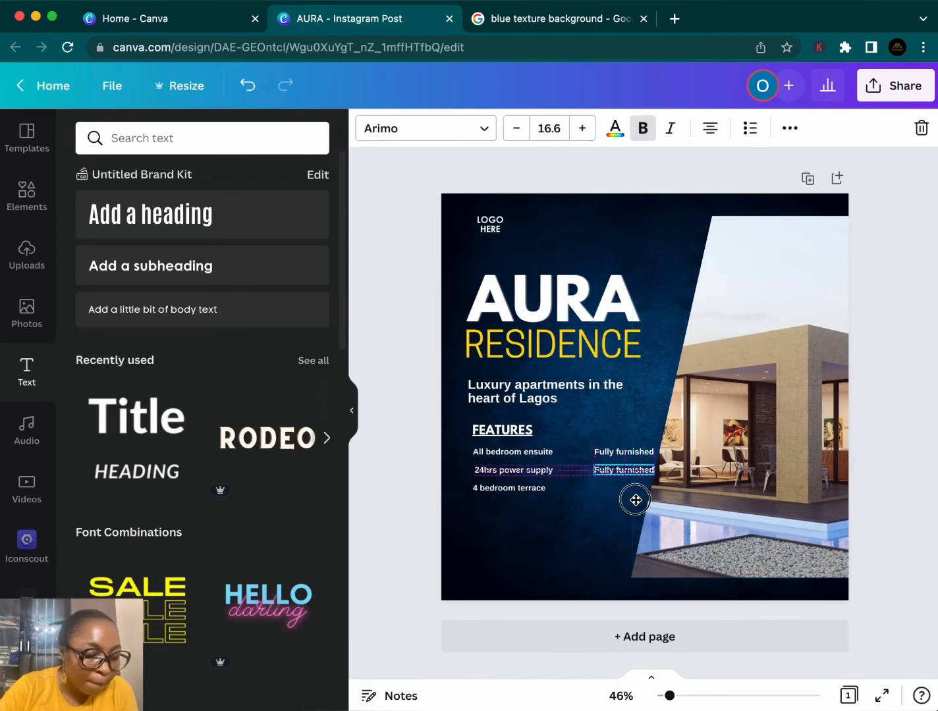
pyautogui.doubleClick(627, 468)
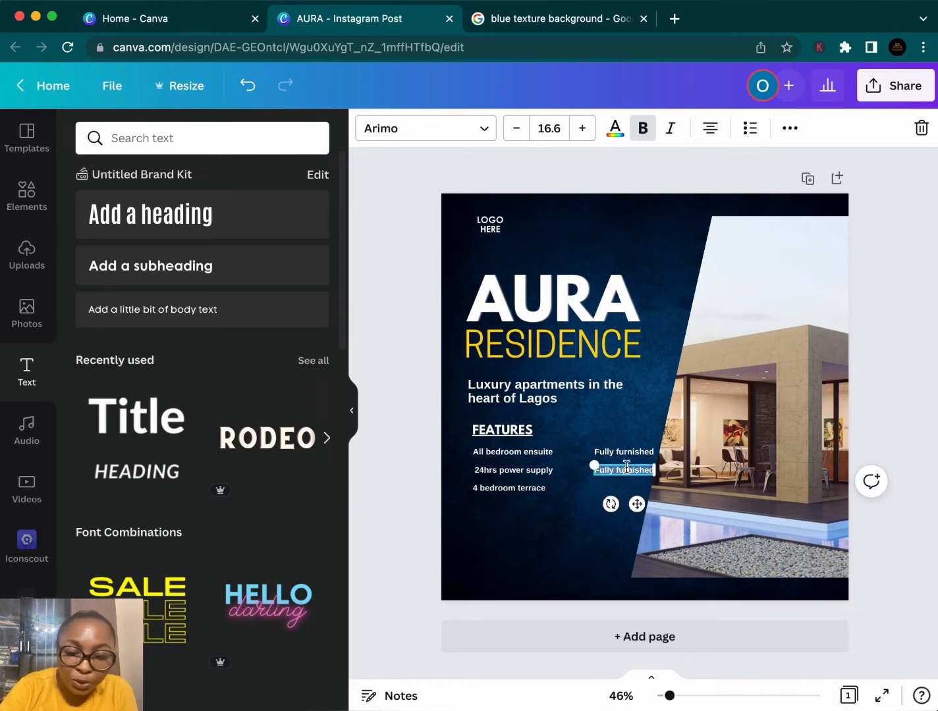
pyautogui.press('BackSpace')
pyautogui.write('Sw')
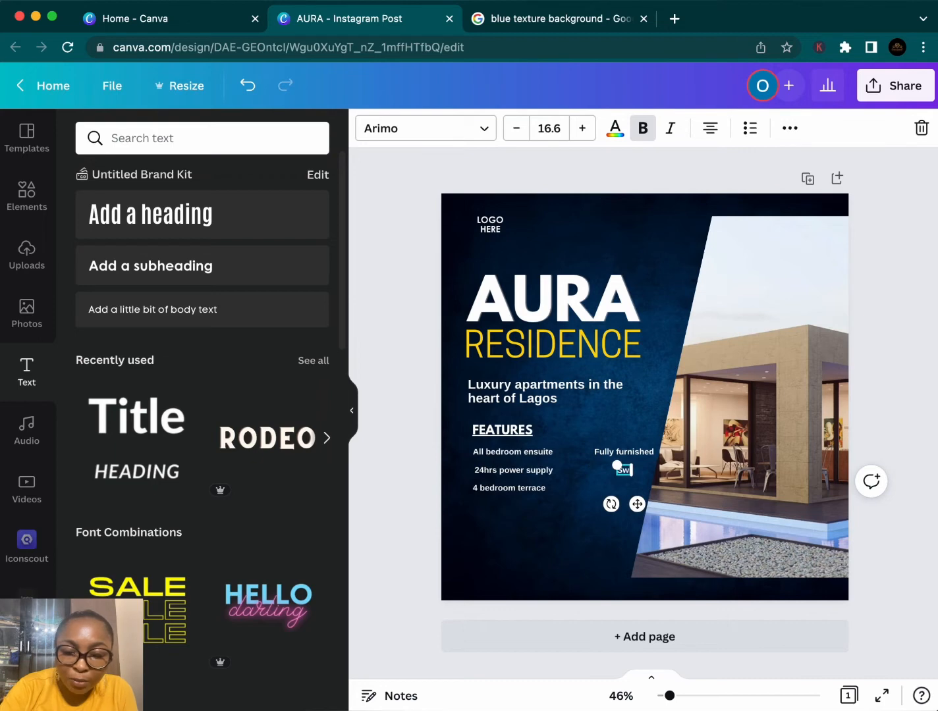
pyautogui.write('imming')
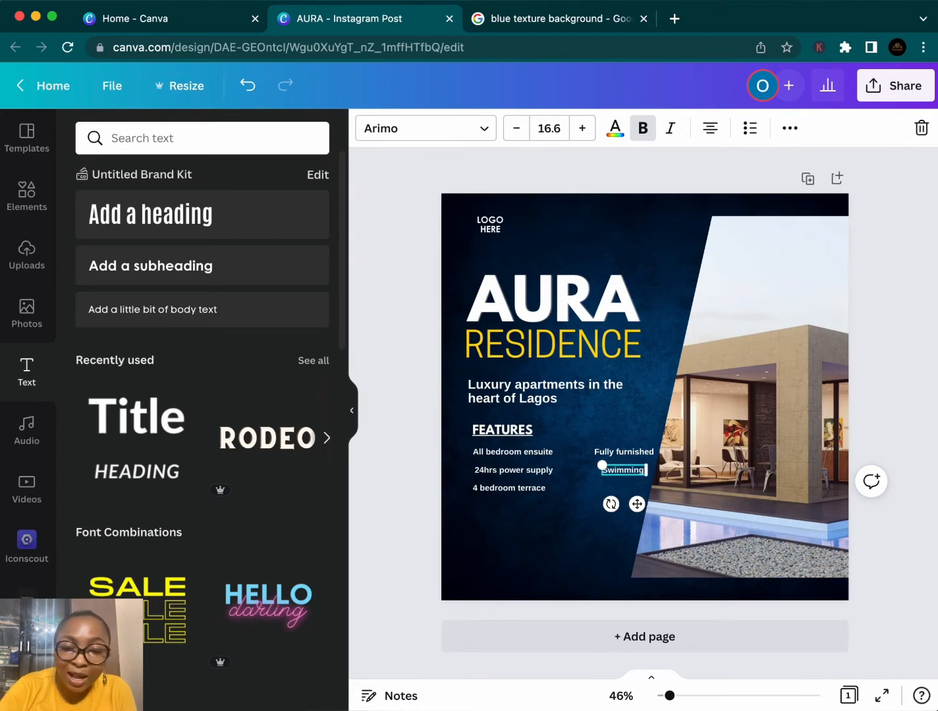
pyautogui.write(' pool')
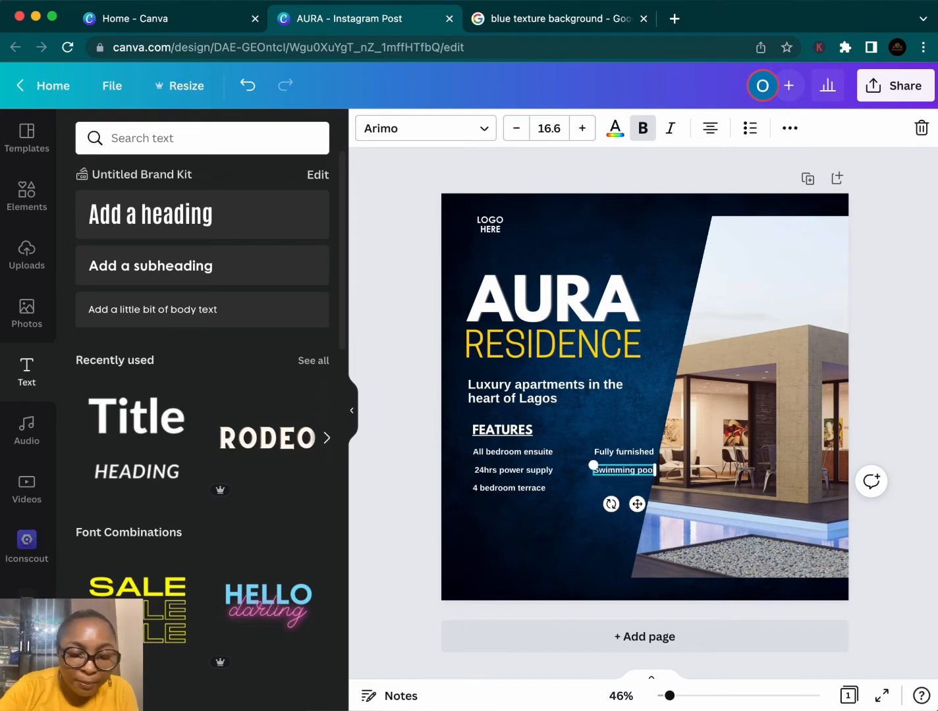
pyautogui.click(590, 558)
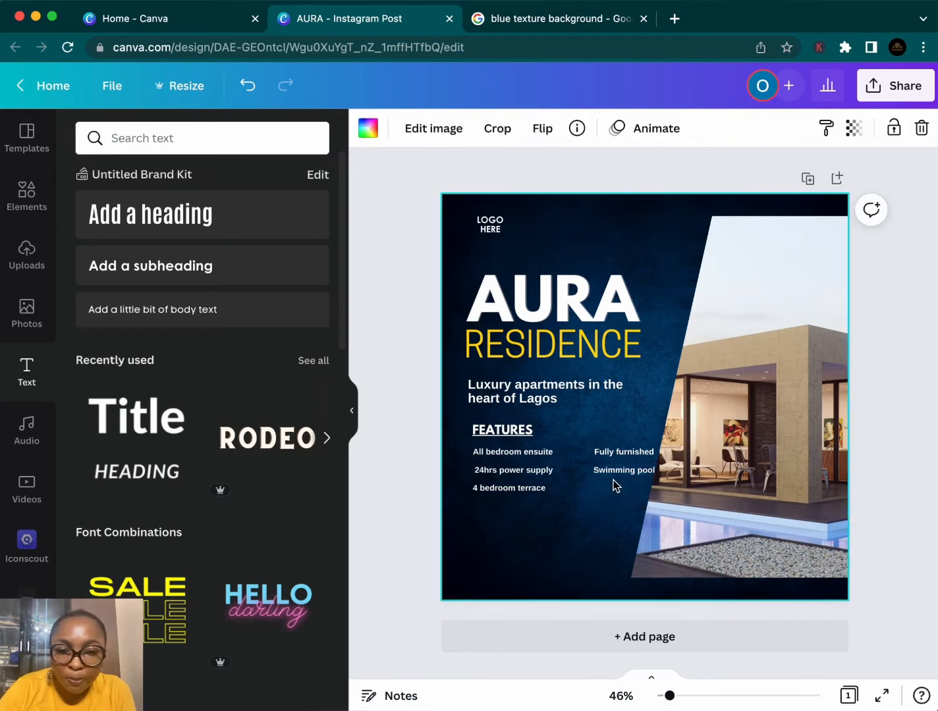
# Duplicate the "Swimming pool" line below itself, reword the copy as "Security" and left-align it with the second column
pyautogui.click(613, 473)
pyautogui.press('super+d')
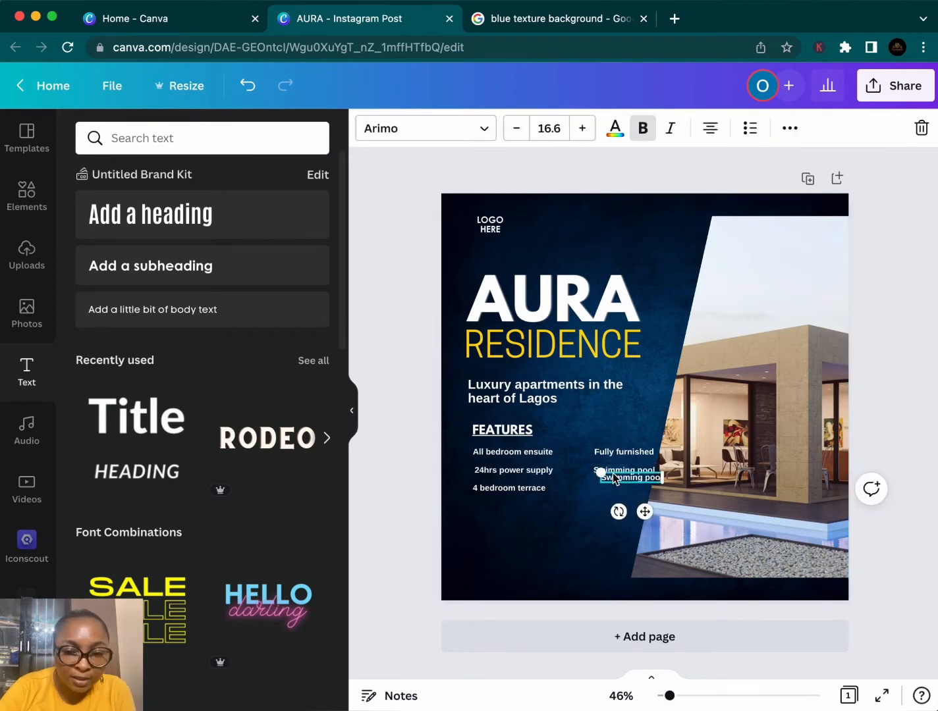
pyautogui.moveTo(644, 511); pyautogui.dragTo(638, 525)
pyautogui.doubleClick(619, 489)
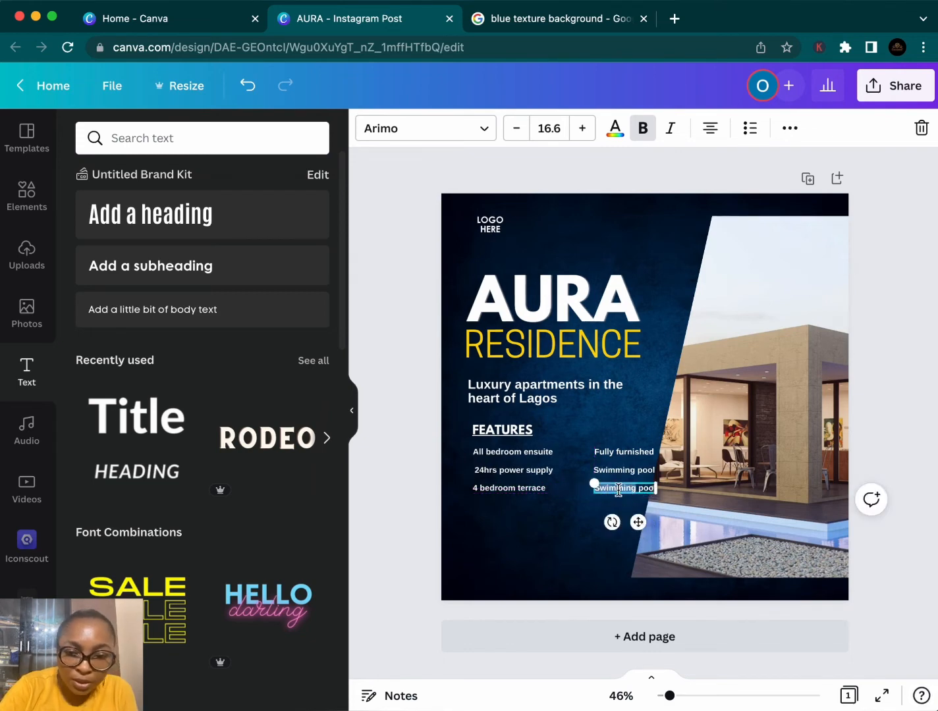
pyautogui.write('Se')
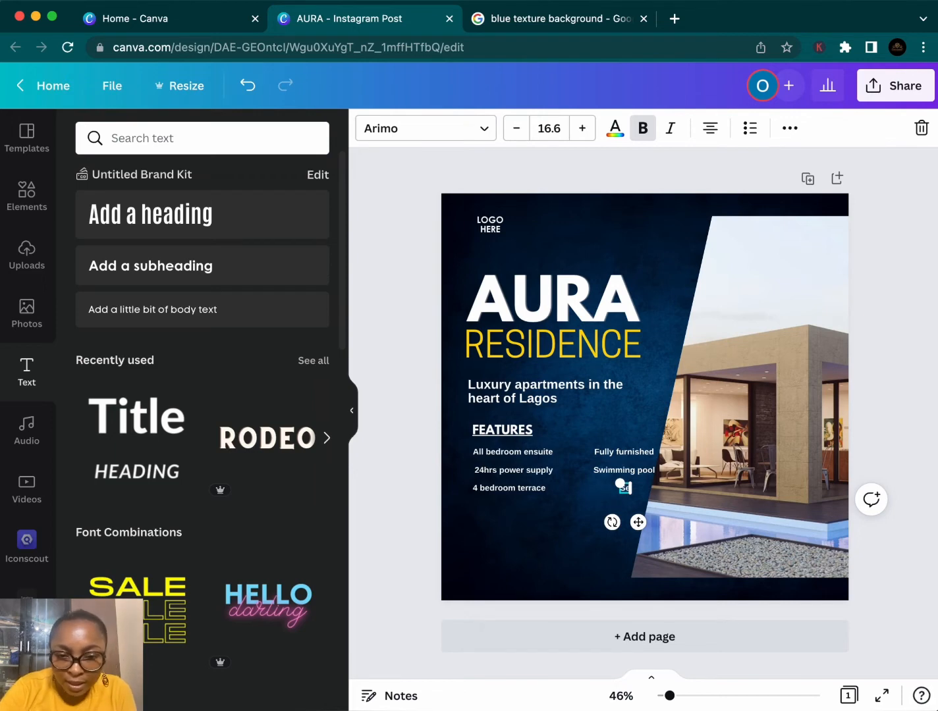
pyautogui.write('curity')
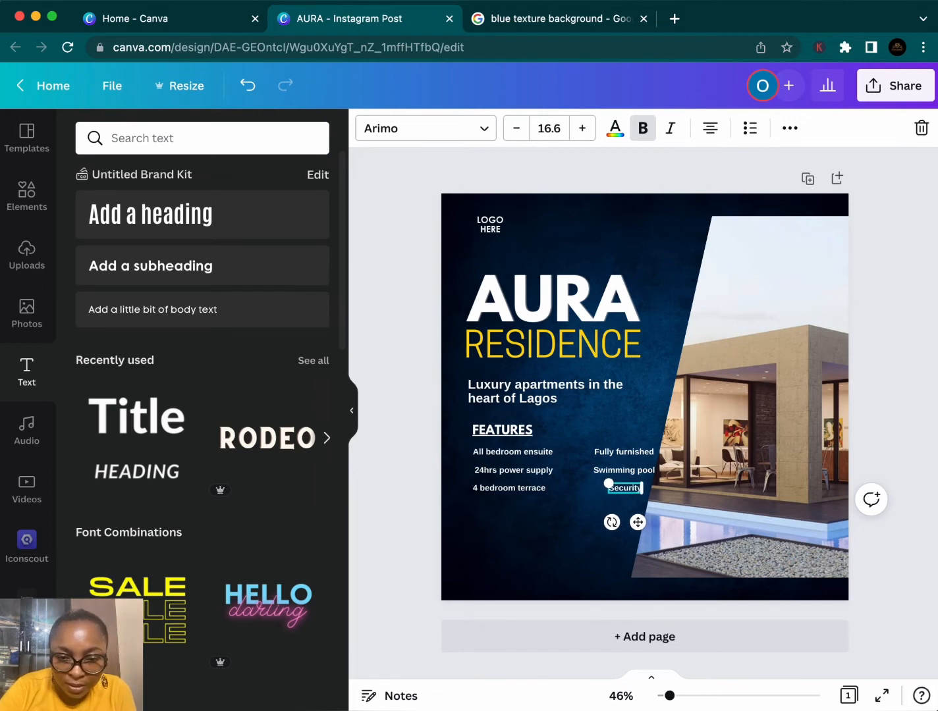
pyautogui.click(633, 506)
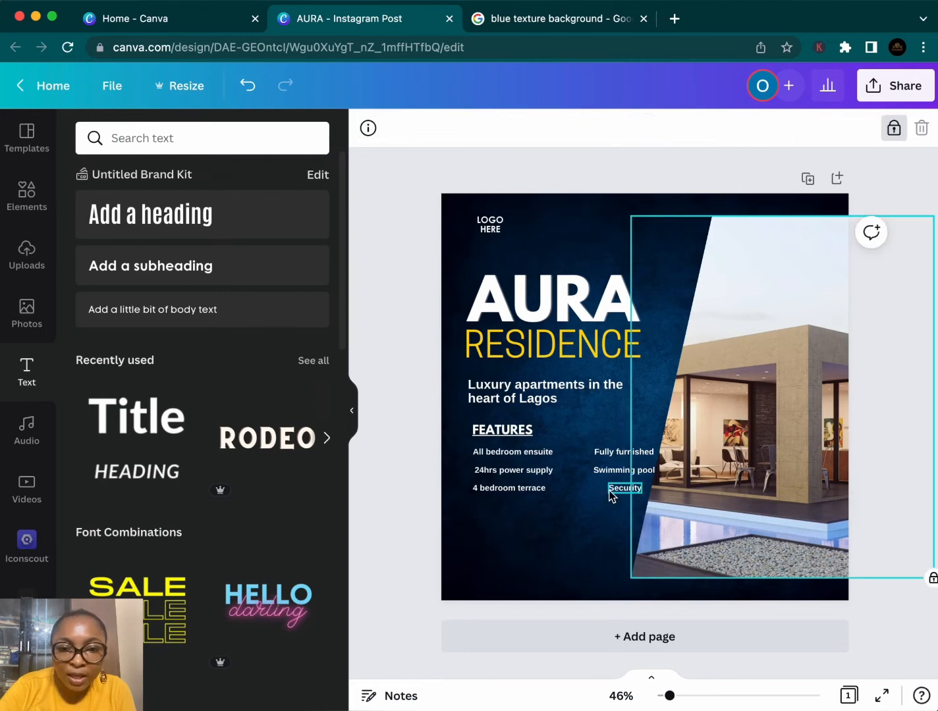
pyautogui.moveTo(611, 497); pyautogui.dragTo(598, 493)
pyautogui.click(592, 418)
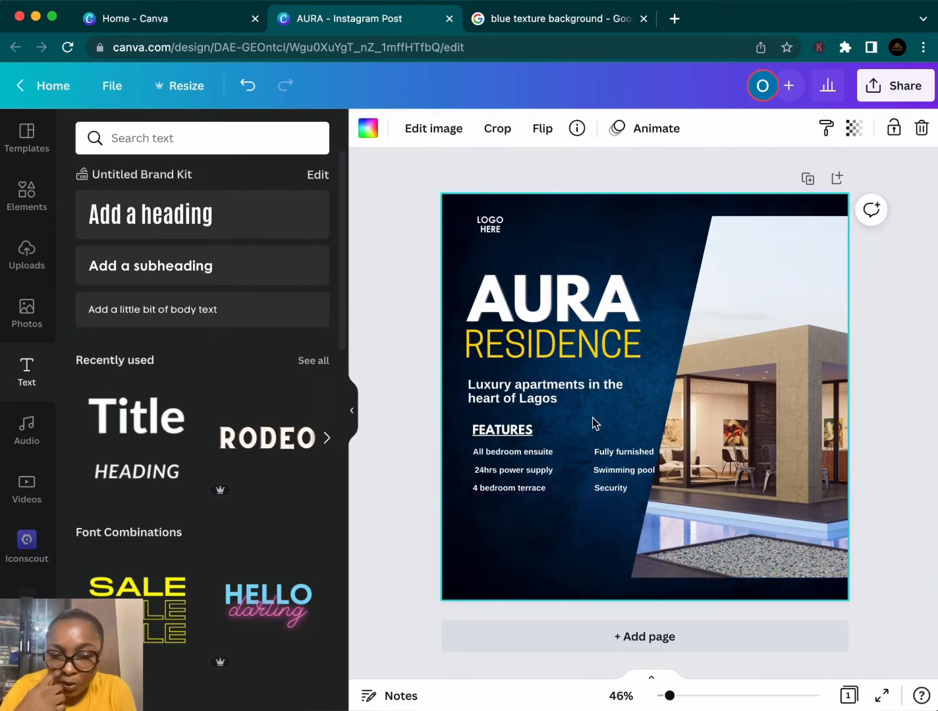
# Unlock the house photo and shift it slightly right, clear of the second features column
pyautogui.click(728, 428)
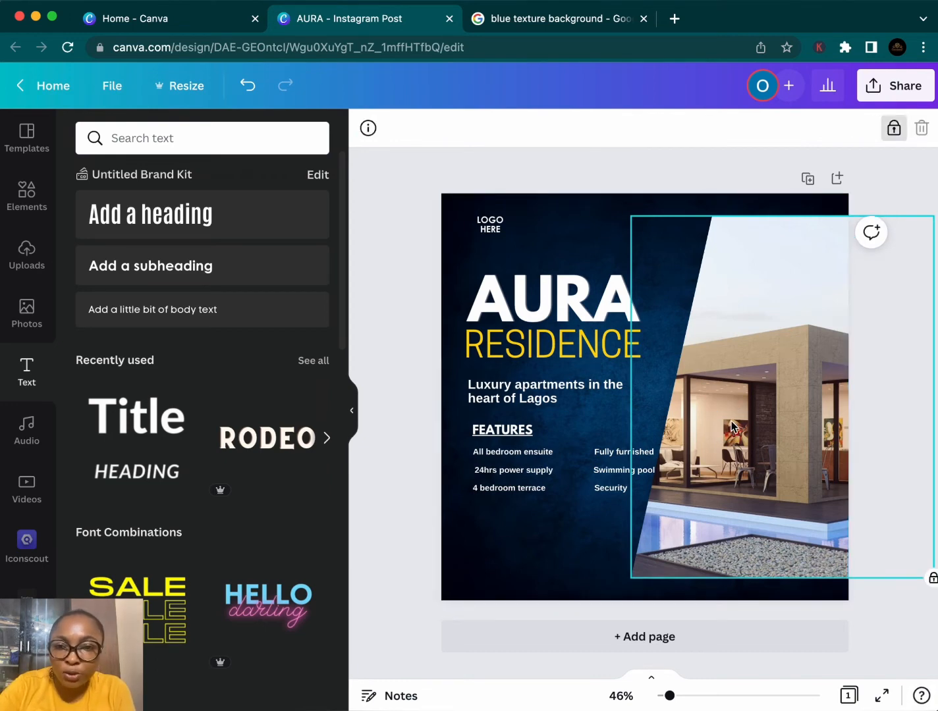
pyautogui.click(593, 251)
pyautogui.click(796, 346)
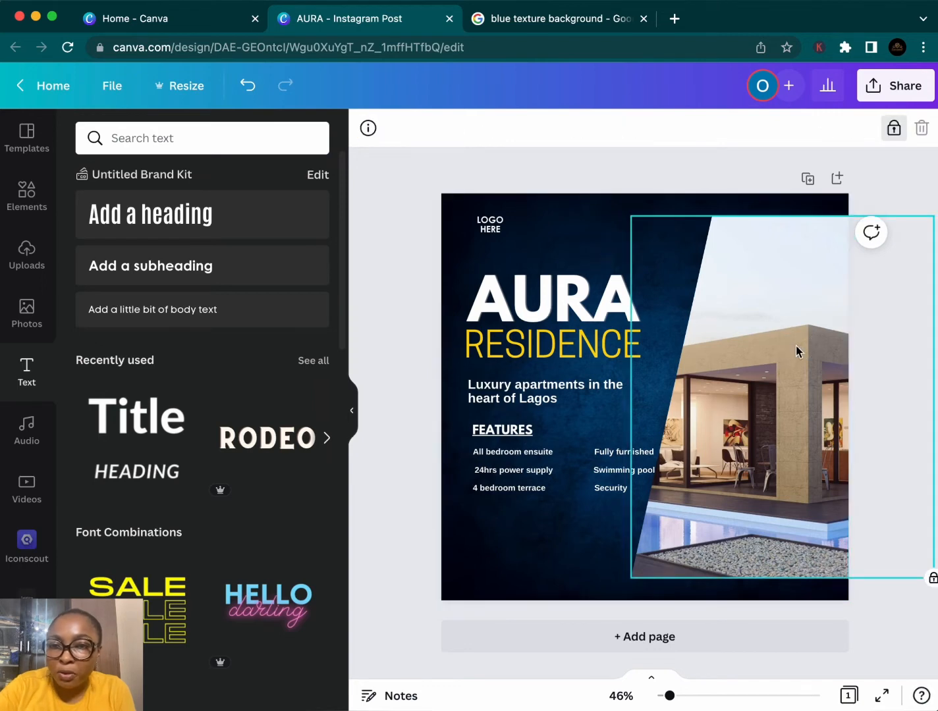
pyautogui.click(894, 128)
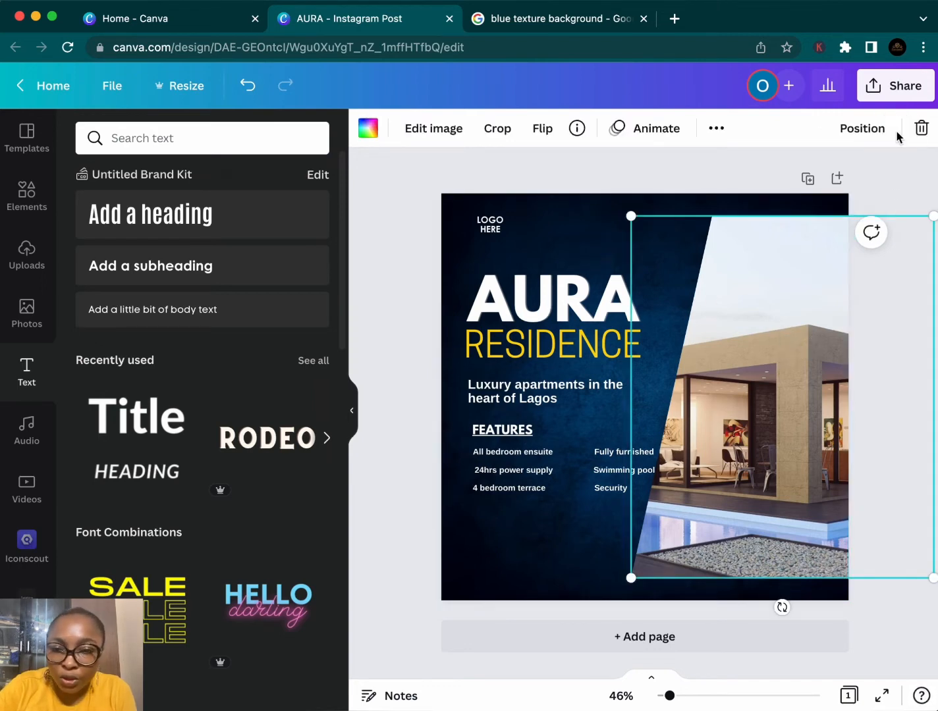
pyautogui.click(817, 301)
pyautogui.click(818, 300)
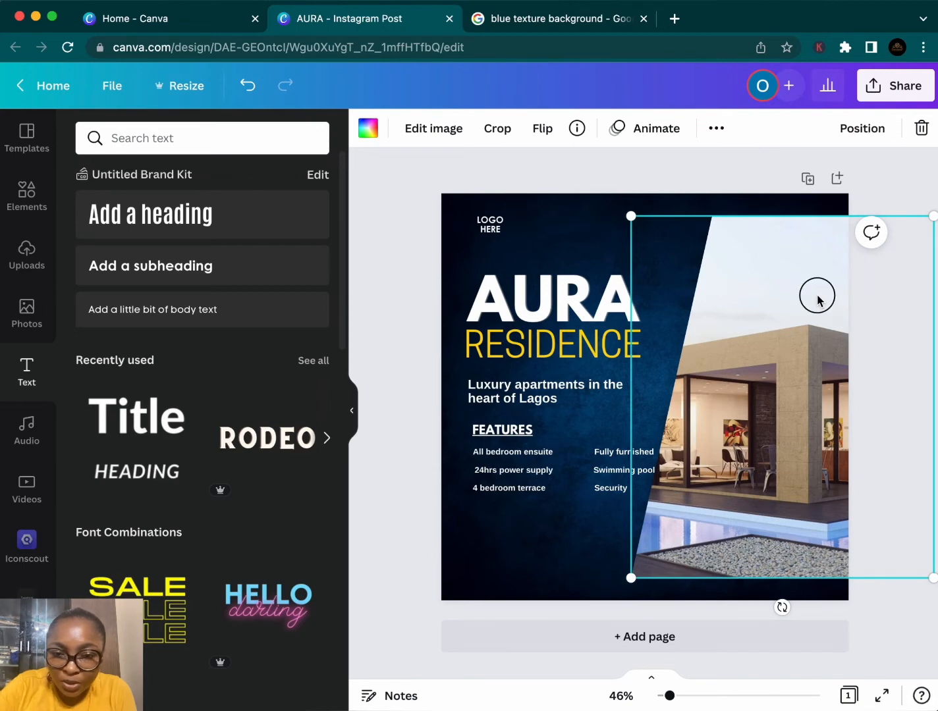
pyautogui.moveTo(818, 301); pyautogui.dragTo(833, 297)
# Lock the blue textured background in place
pyautogui.click(553, 216)
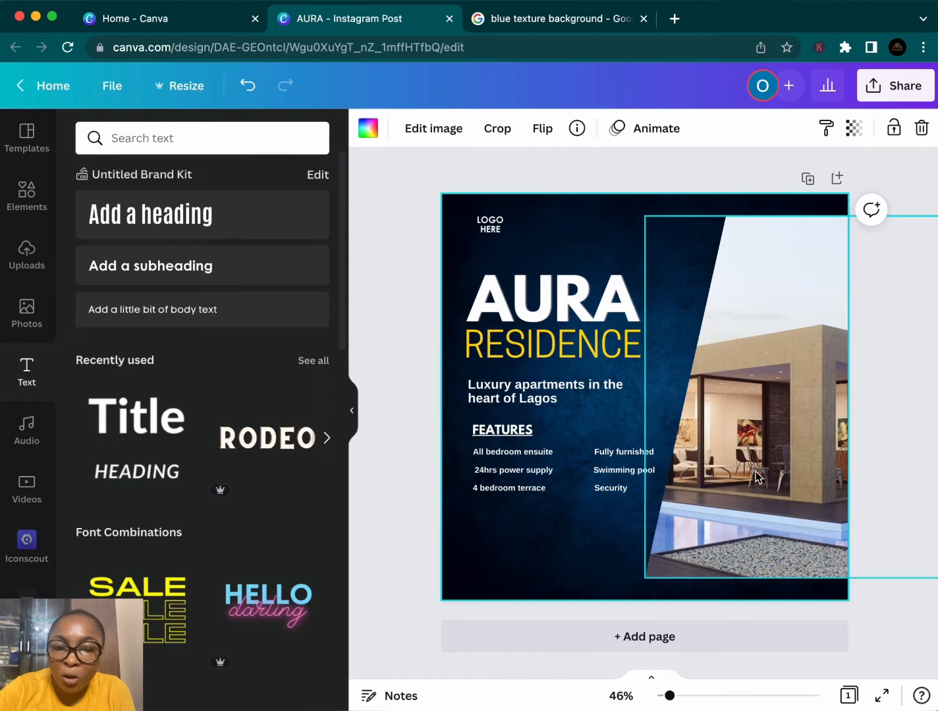
pyautogui.click(894, 128)
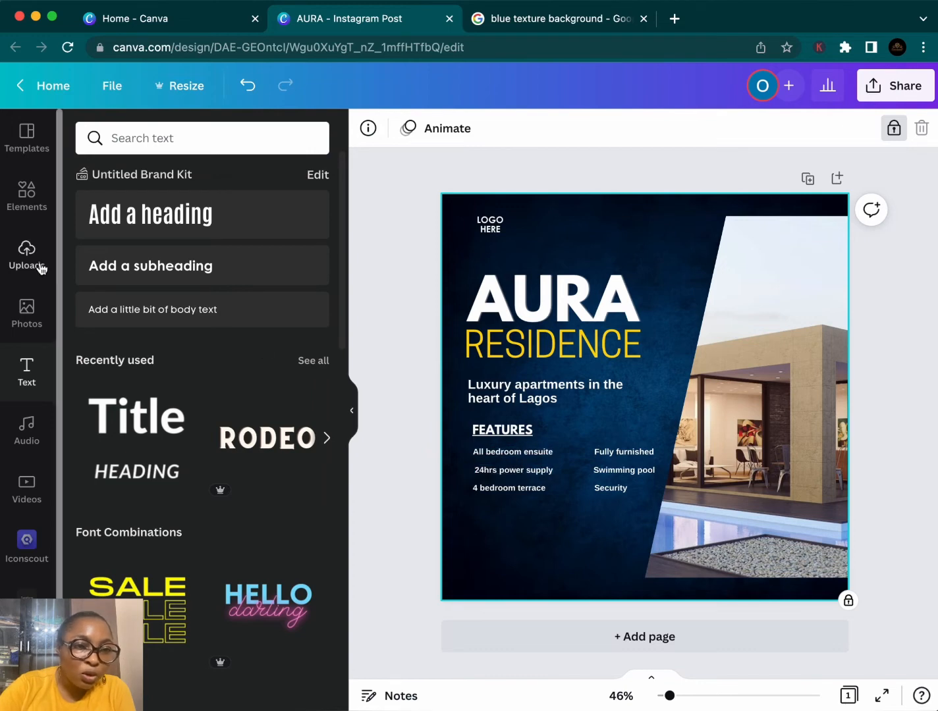
# Search the elements library for "check mark" and add the circled check mark graphic to the flyer
pyautogui.click(26, 195)
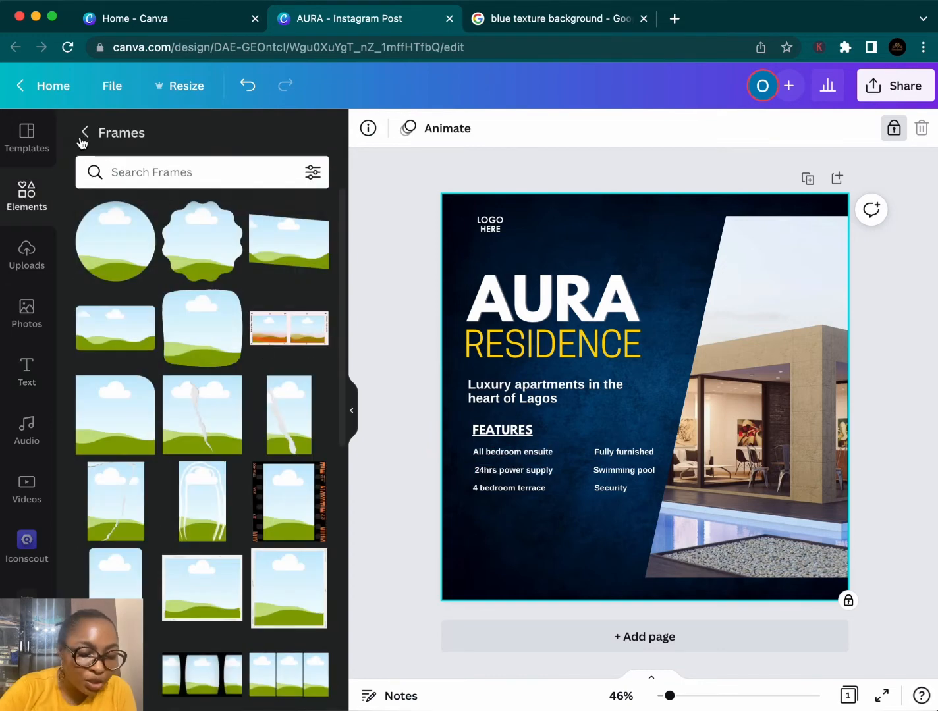
pyautogui.click(82, 135)
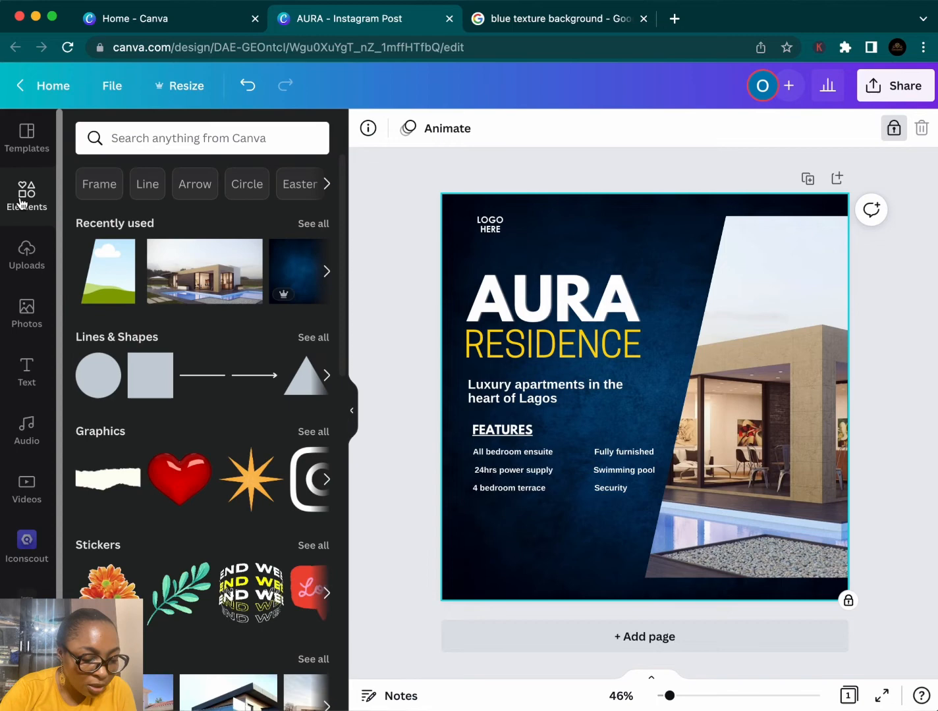
pyautogui.click(161, 140)
pyautogui.write('c')
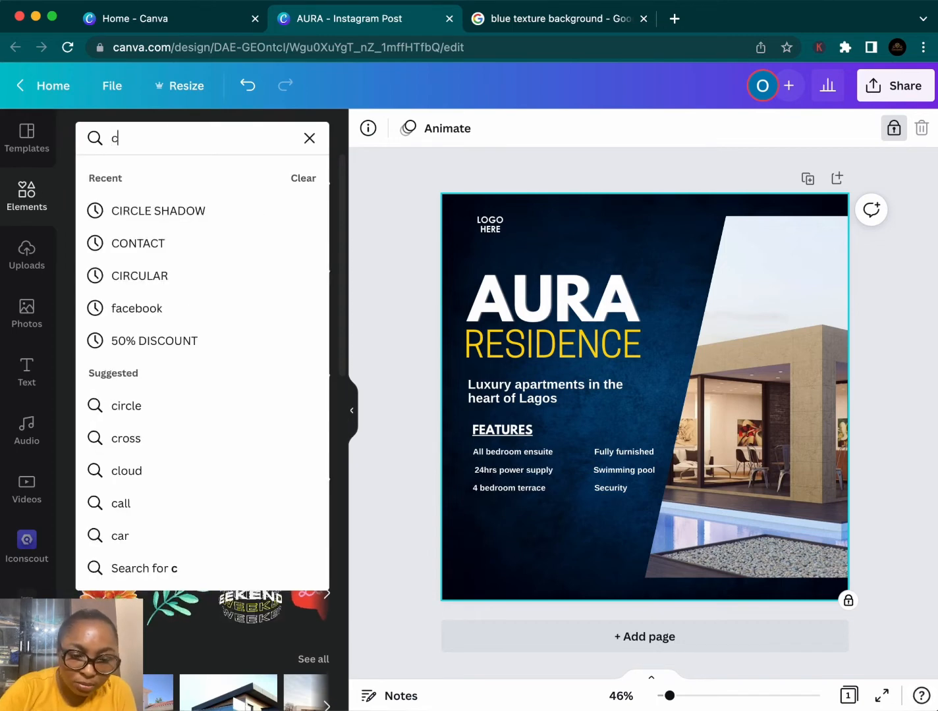
pyautogui.write('hec')
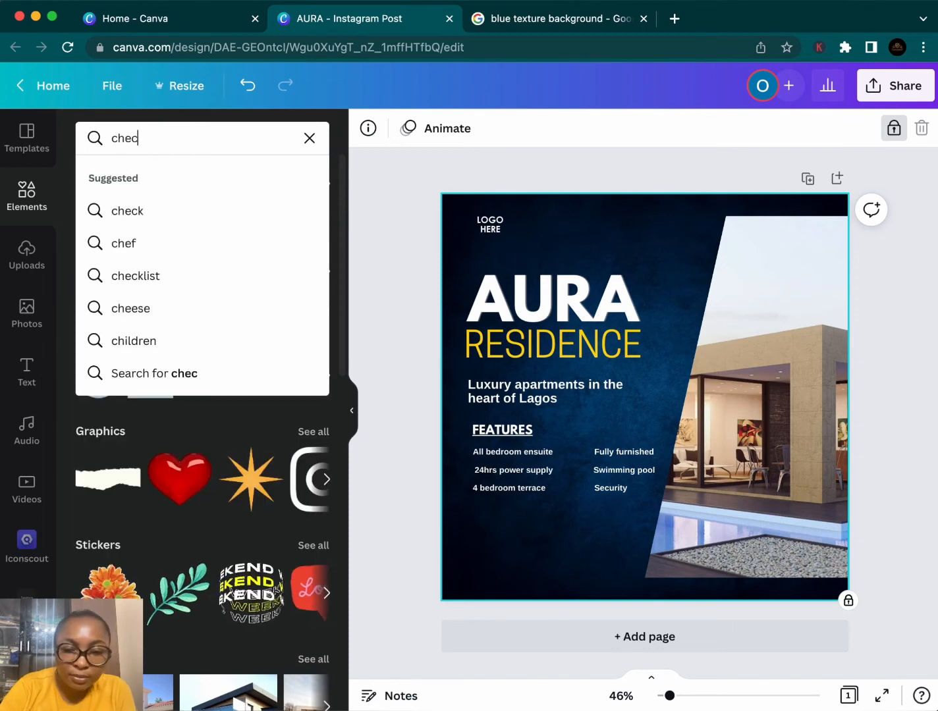
pyautogui.write('k mark')
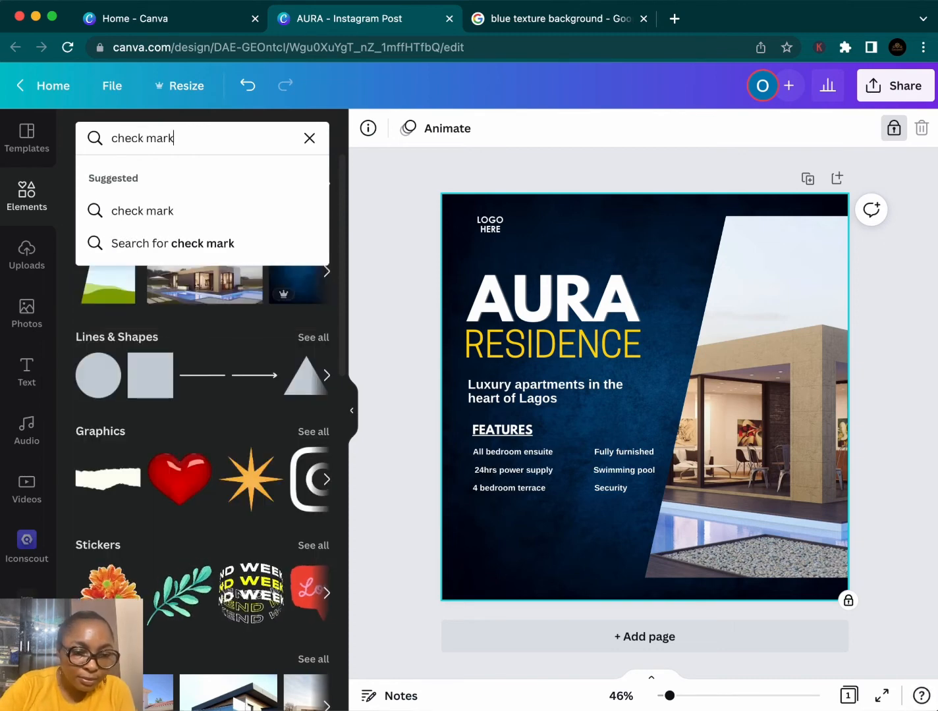
pyautogui.press('Return')
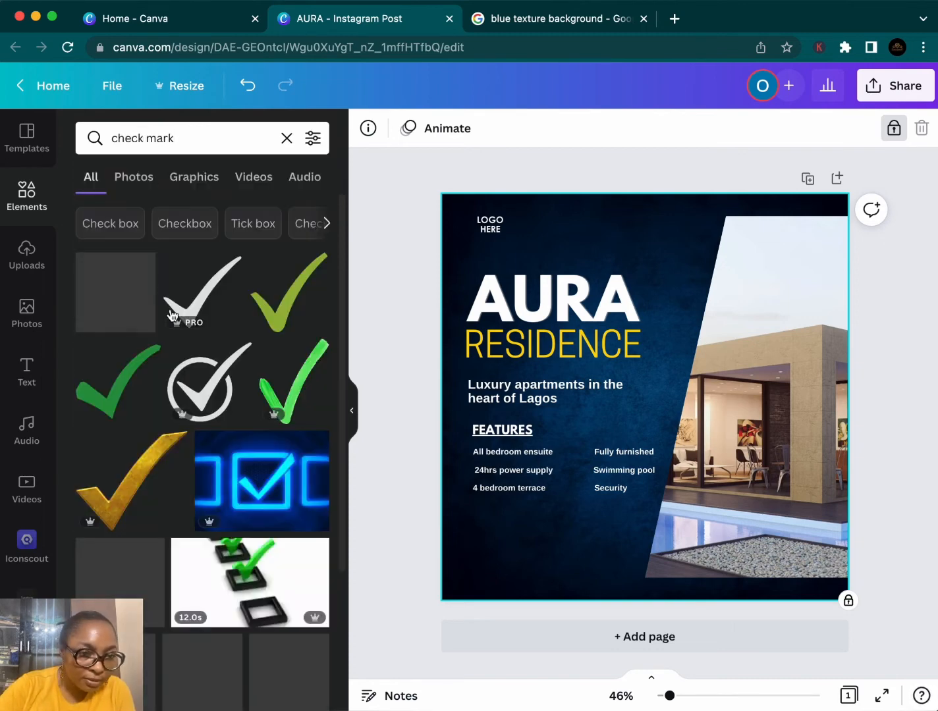
pyautogui.scroll(-2, 207, 453)
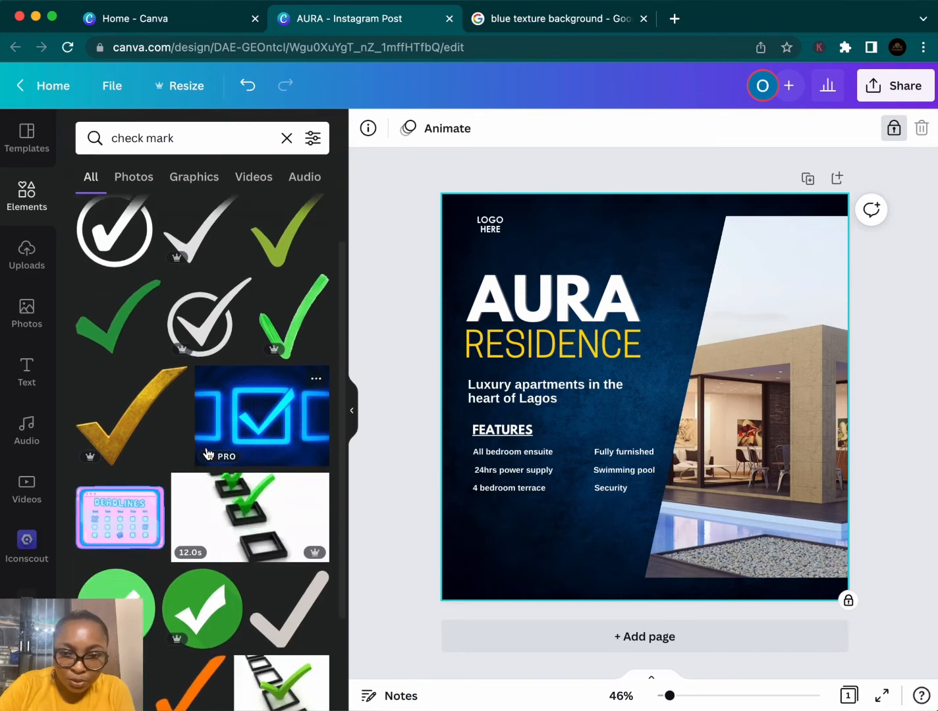
pyautogui.click(118, 238)
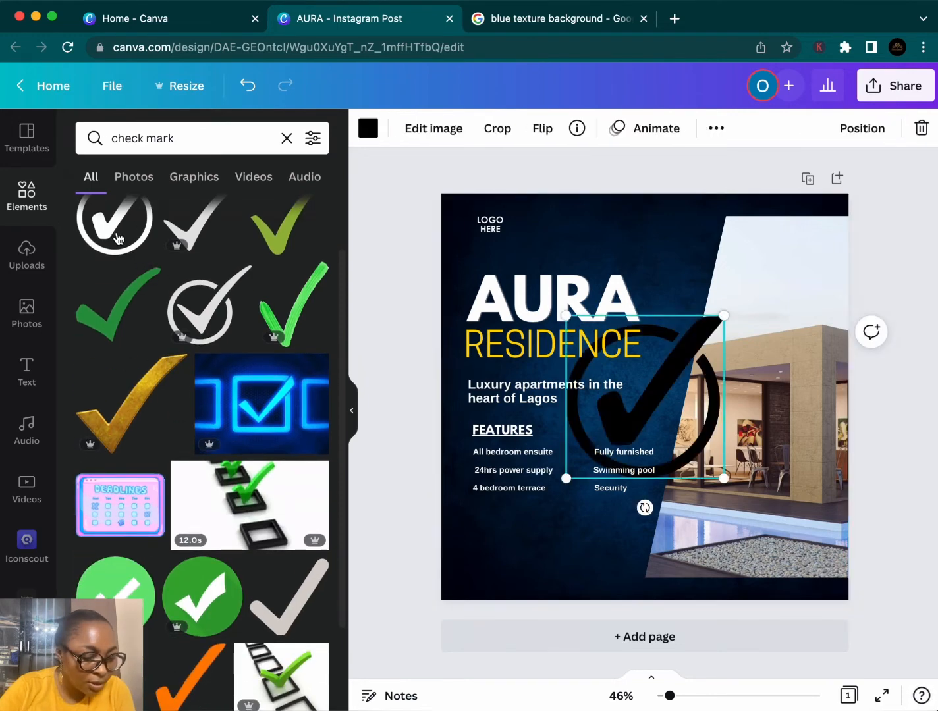
# Shrink the check mark to a small icon below the second features column and recolour it with the document's yellow
pyautogui.moveTo(677, 358); pyautogui.dragTo(719, 450)
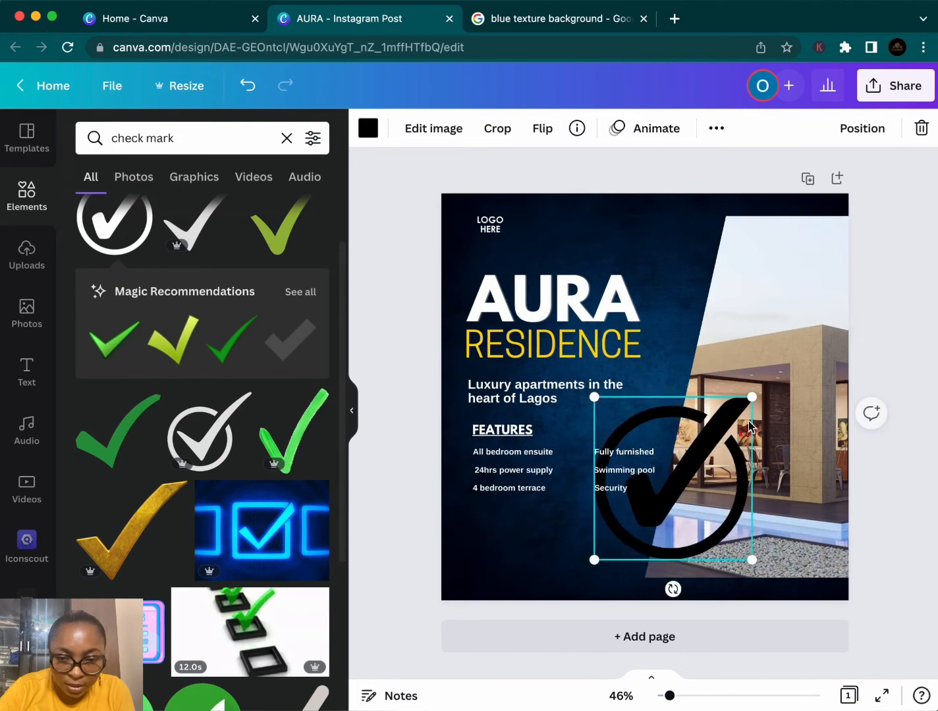
pyautogui.moveTo(753, 399); pyautogui.dragTo(632, 536)
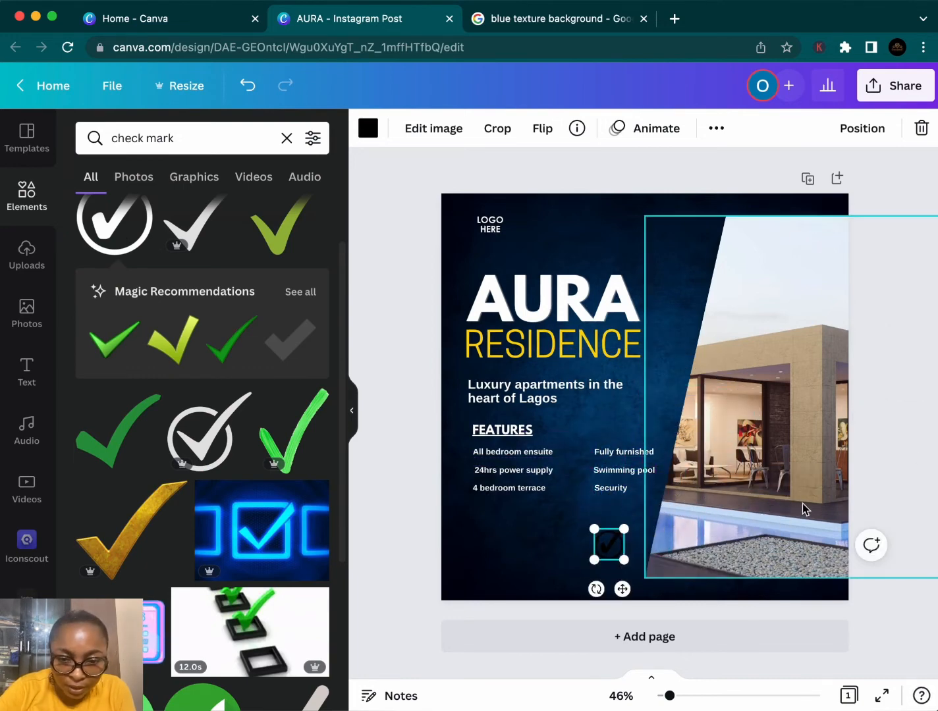
pyautogui.click(367, 128)
pyautogui.click(179, 212)
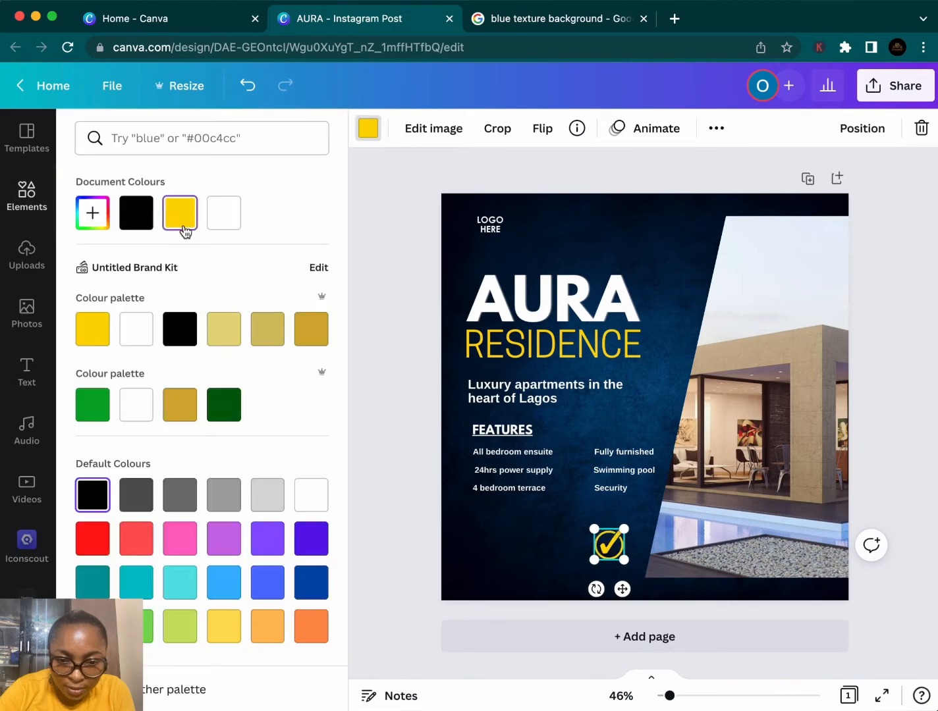
# Reduce the yellow check mark further and place it just before "All bedroom ensuite"
pyautogui.moveTo(624, 531); pyautogui.dragTo(602, 544)
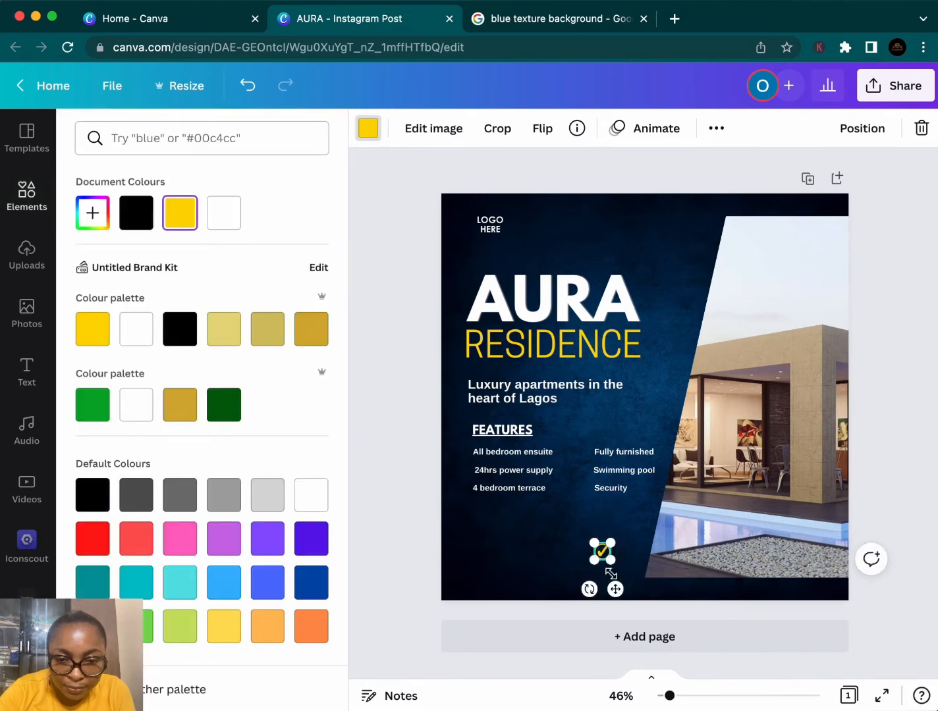
pyautogui.moveTo(620, 594); pyautogui.dragTo(476, 493)
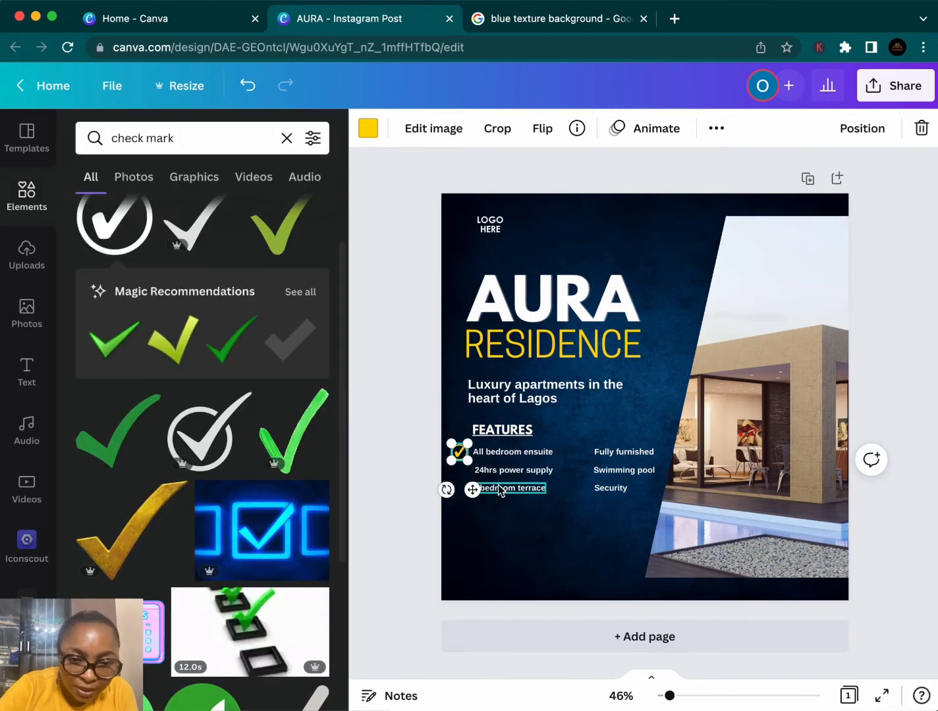
pyautogui.click(534, 530)
# Duplicate the check mark and place the copy before "24hrs power supply"
pyautogui.click(459, 456)
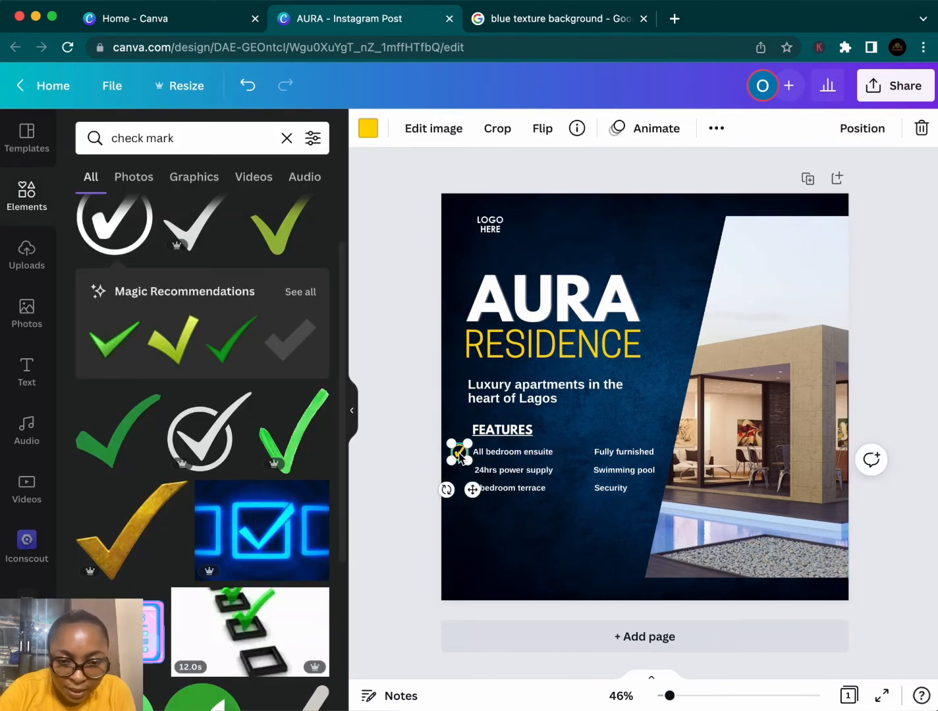
pyautogui.moveTo(460, 457); pyautogui.dragTo(471, 512)
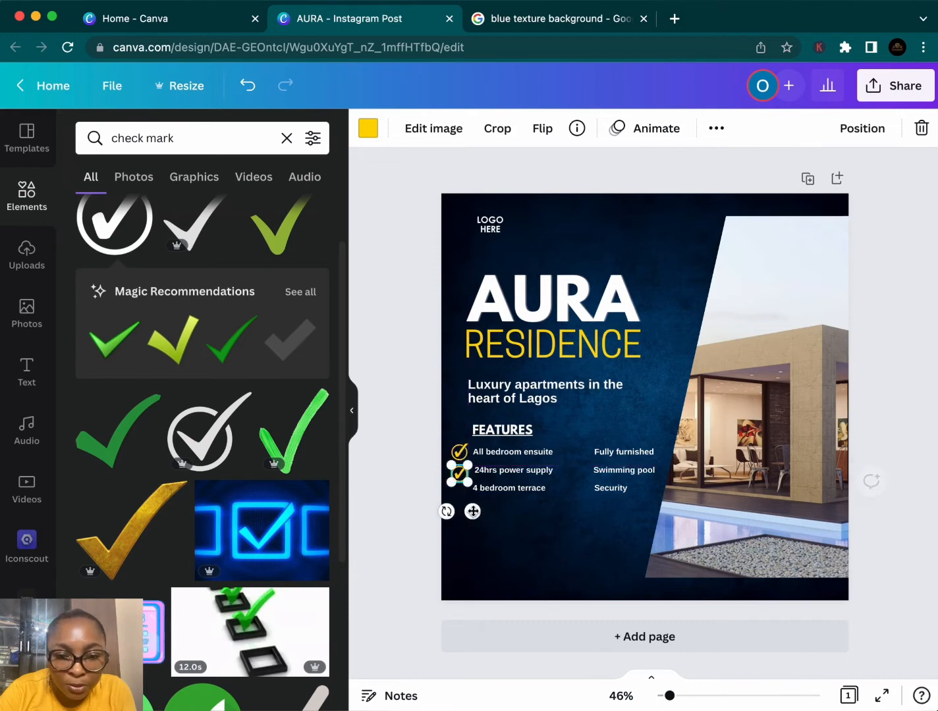
pyautogui.click(519, 519)
# Shrink the check mark before "All bedroom ensuite" to fit the height of its text line
pyautogui.click(460, 456)
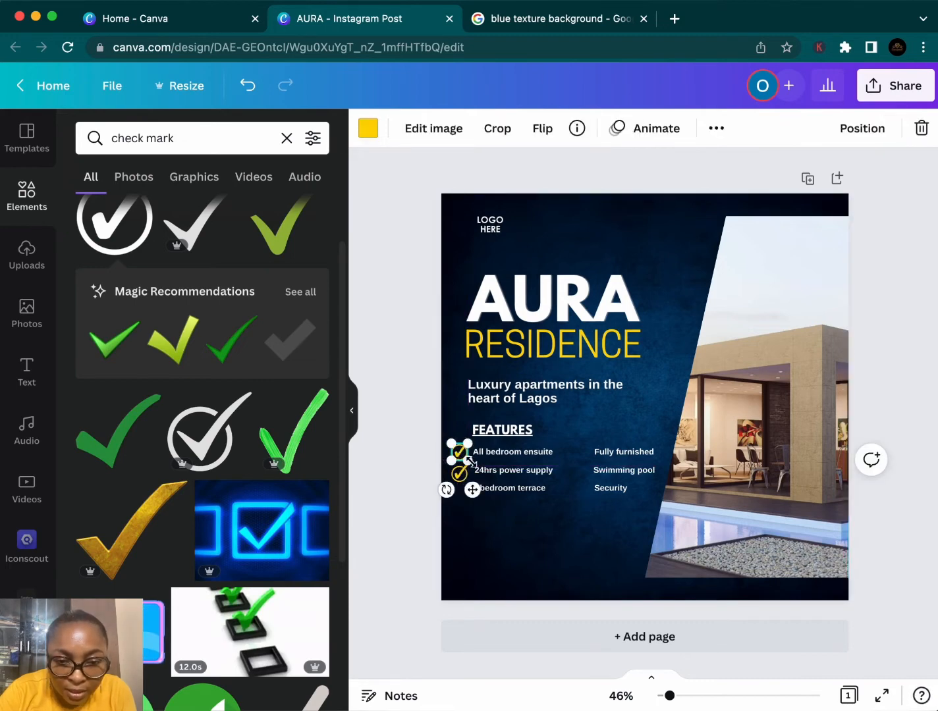
pyautogui.moveTo(468, 461); pyautogui.dragTo(462, 452)
pyautogui.click(534, 535)
pyautogui.click(458, 450)
pyautogui.click(498, 513)
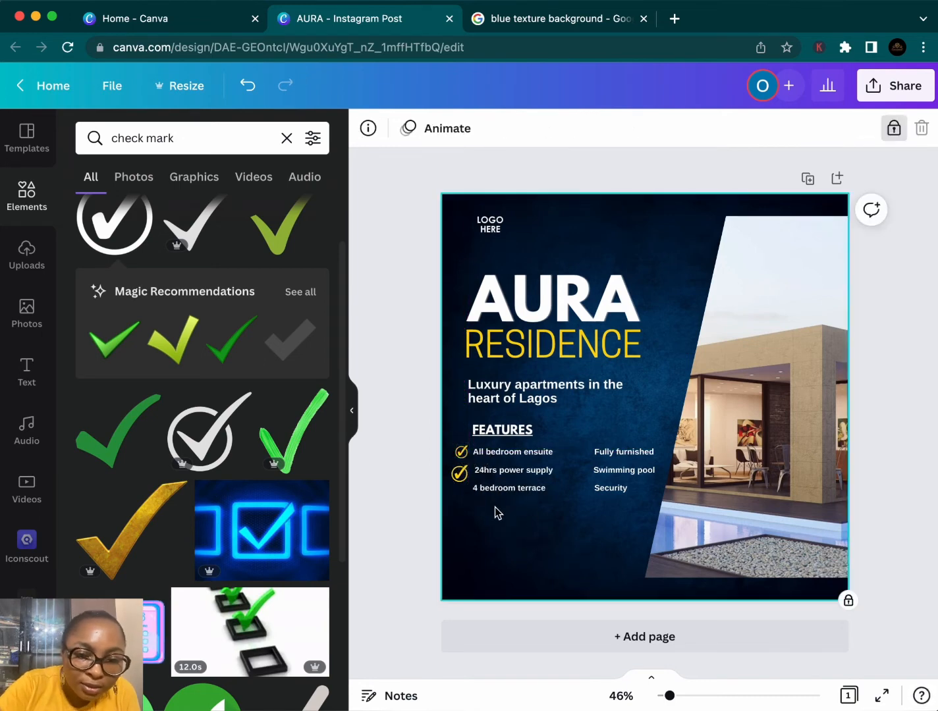
# Delete the larger check mark before "24hrs power supply"
pyautogui.click(460, 474)
pyautogui.press('Delete')
# Duplicate the small check mark twice, aligning the copies in front of "24hrs power supply" and "4 bedroom terrace"
pyautogui.click(457, 452)
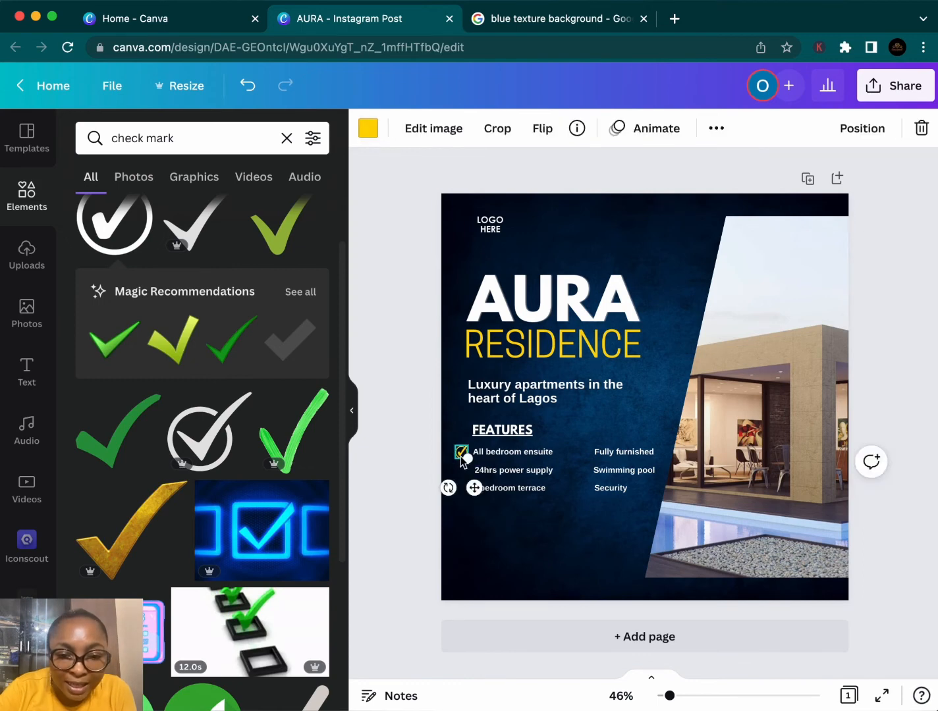
pyautogui.press('super+d')
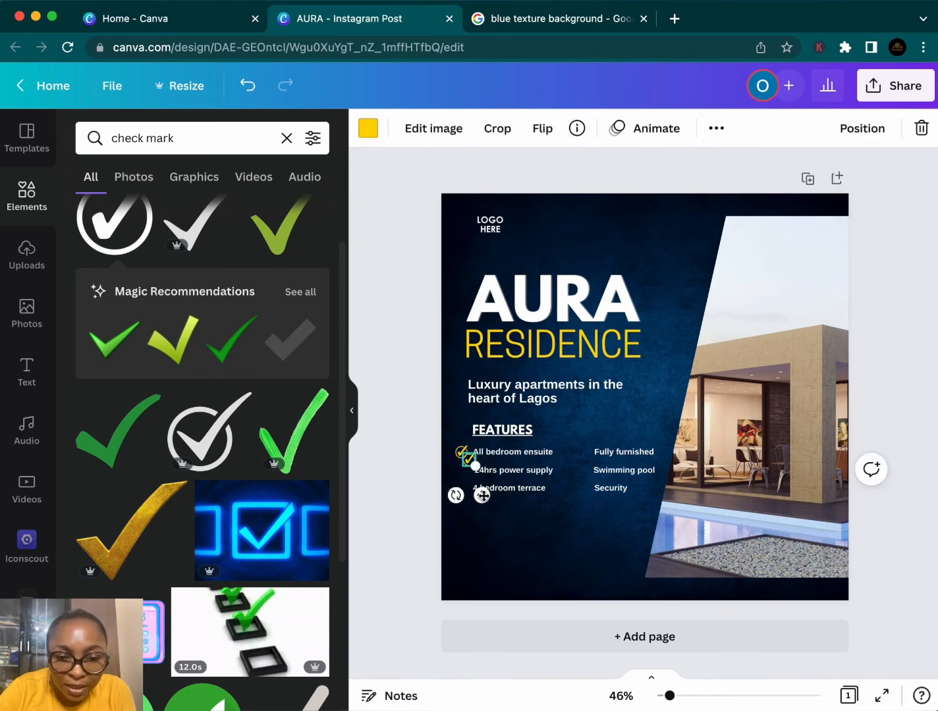
pyautogui.moveTo(482, 495); pyautogui.dragTo(477, 507)
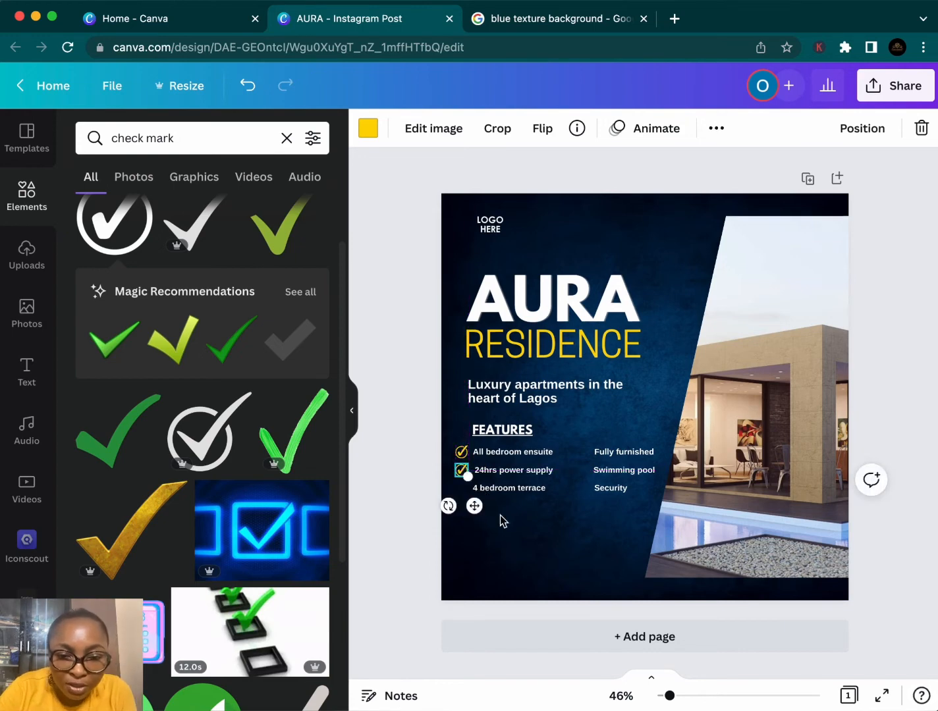
pyautogui.hotkey('ctrl', 'd')
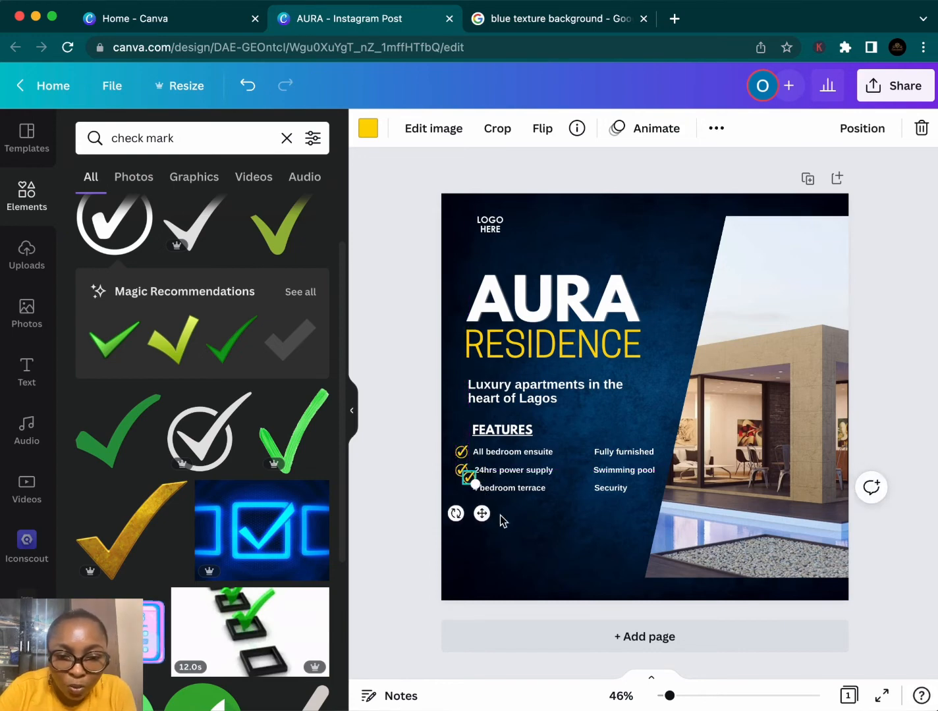
pyautogui.moveTo(480, 511); pyautogui.dragTo(475, 524)
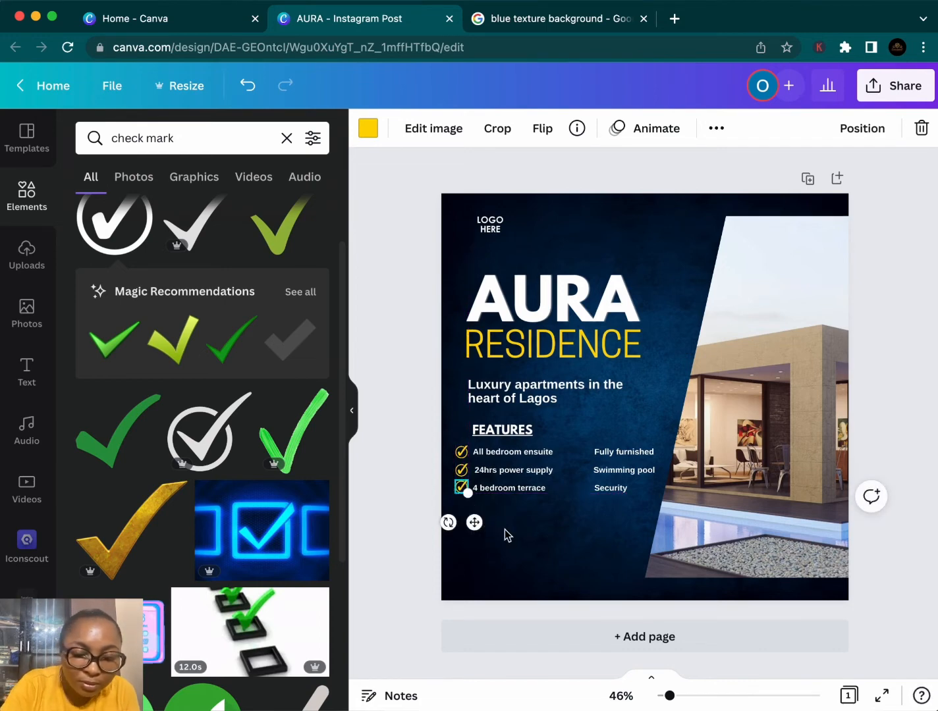
pyautogui.click(507, 536)
# Add check mark copies to the second column, aligned in front of "Fully furnished", "Swimming pool" and "Security"
pyautogui.click(464, 488)
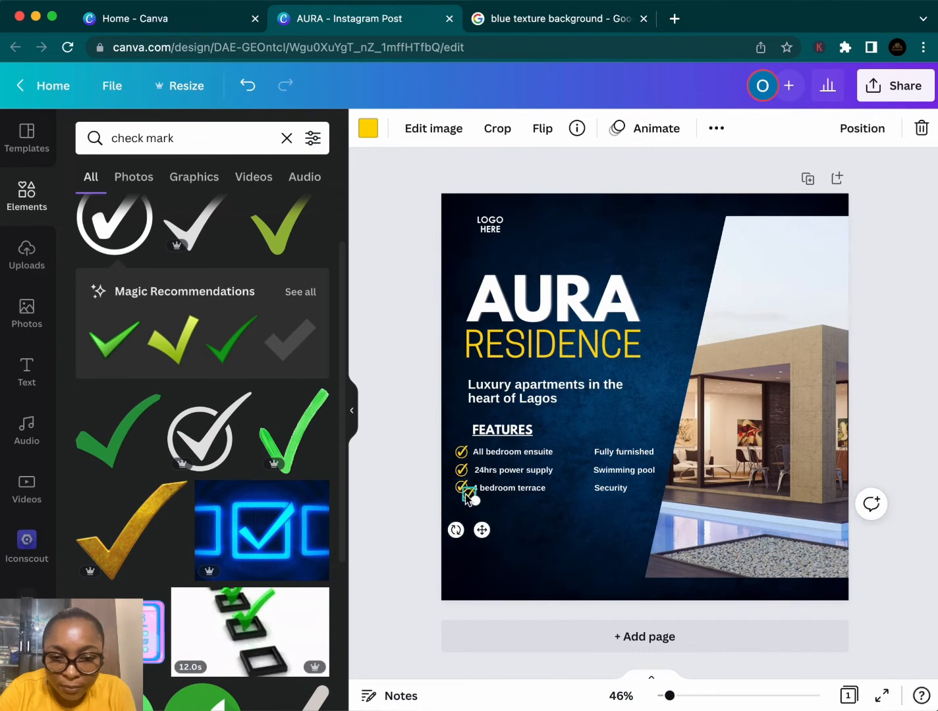
pyautogui.moveTo(474, 523); pyautogui.dragTo(595, 486)
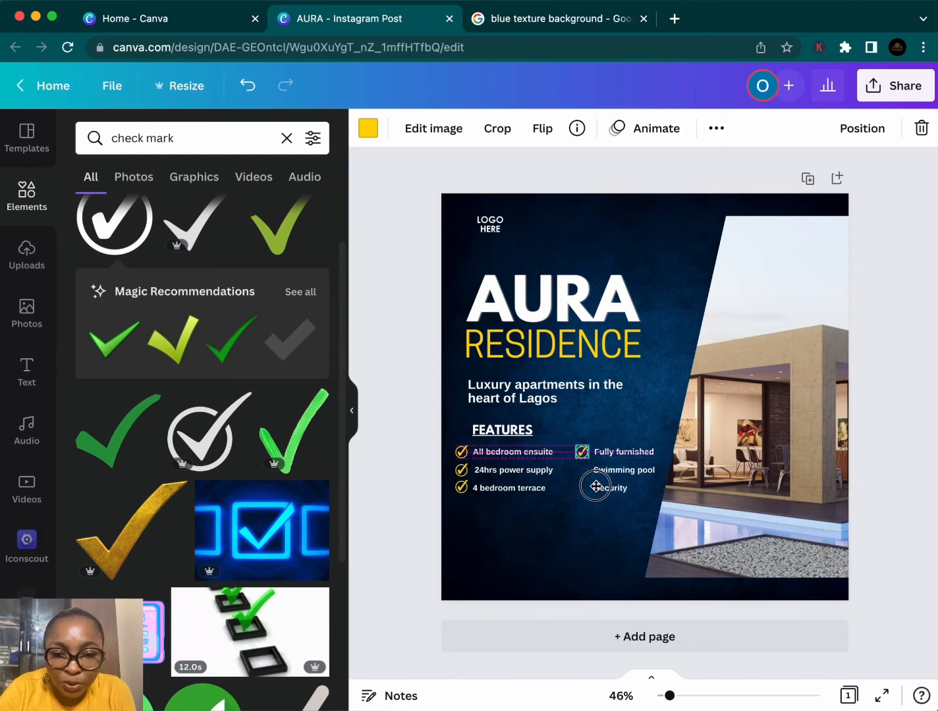
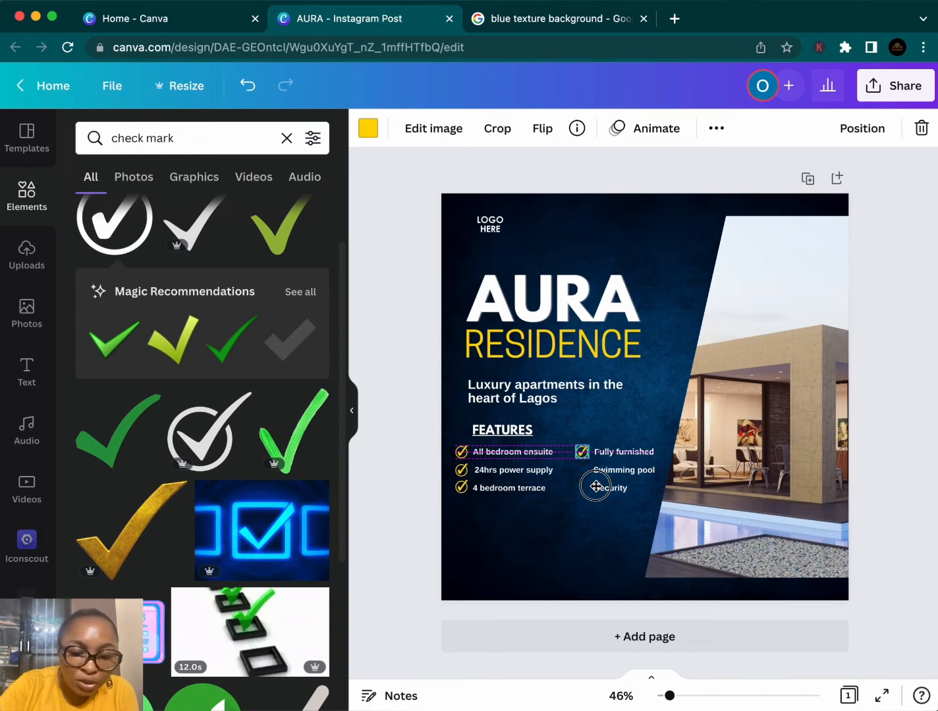
pyautogui.moveTo(596, 486); pyautogui.dragTo(595, 507)
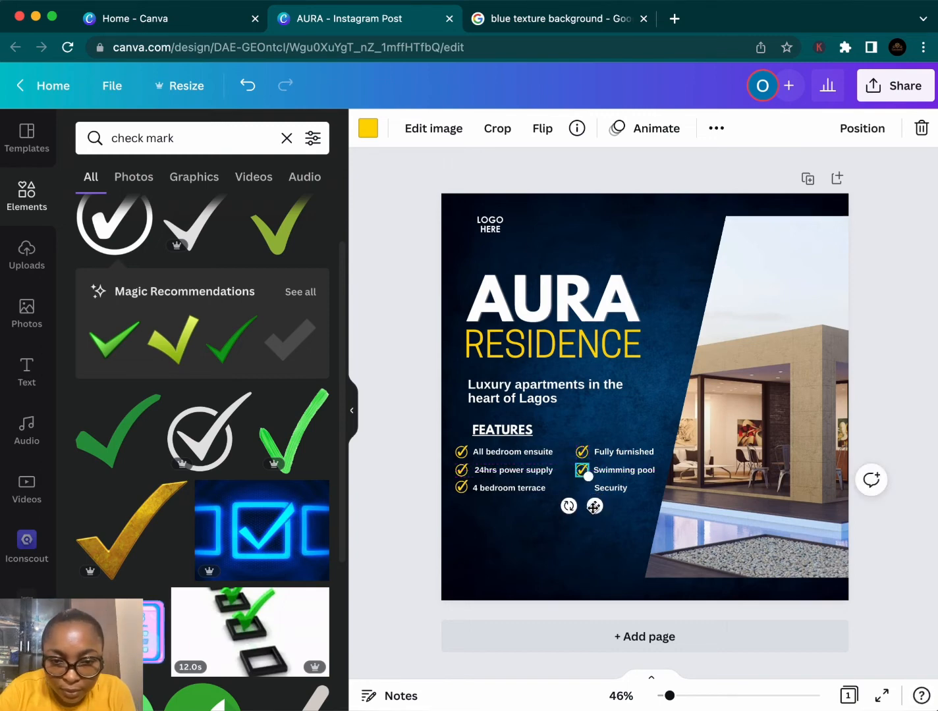
pyautogui.moveTo(595, 507); pyautogui.dragTo(595, 524)
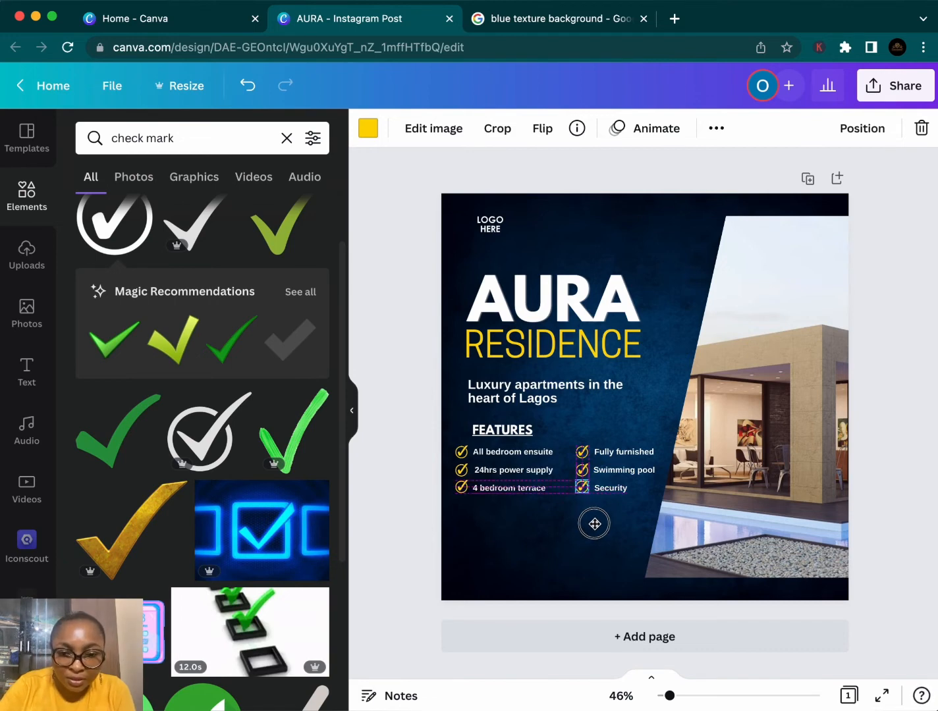
pyautogui.click(627, 535)
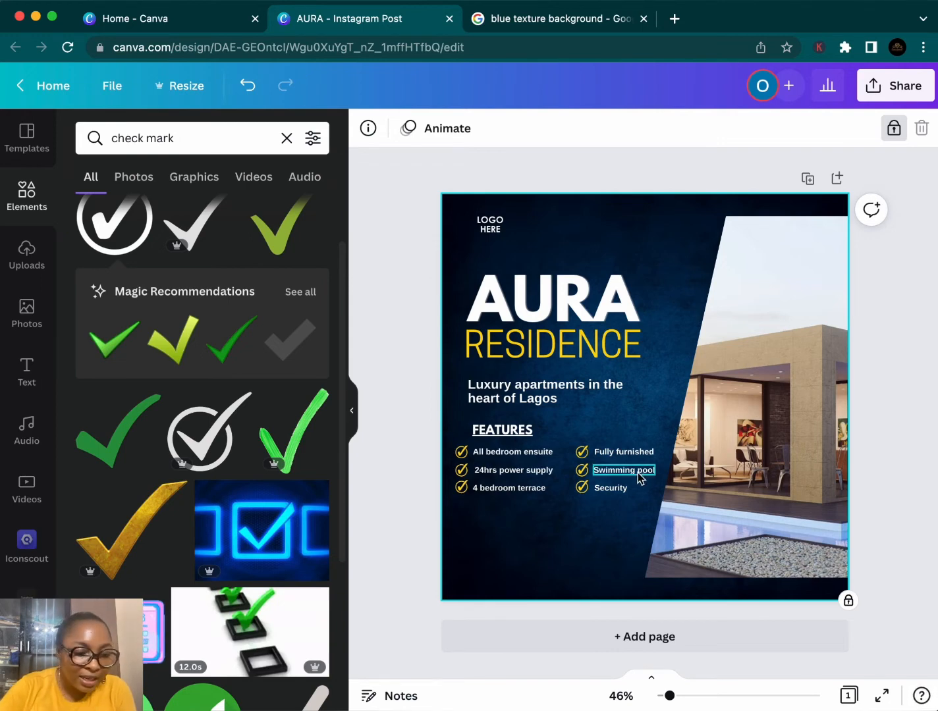
# Insert the square shape with one cut corner from the recently used elements
pyautogui.click(700, 475)
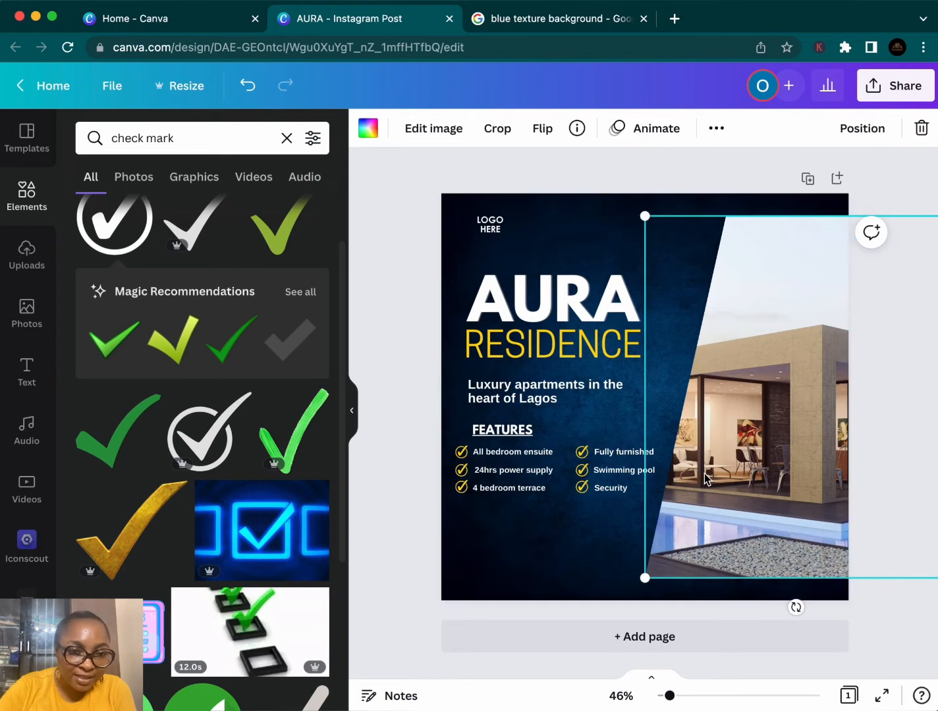
pyautogui.click(571, 523)
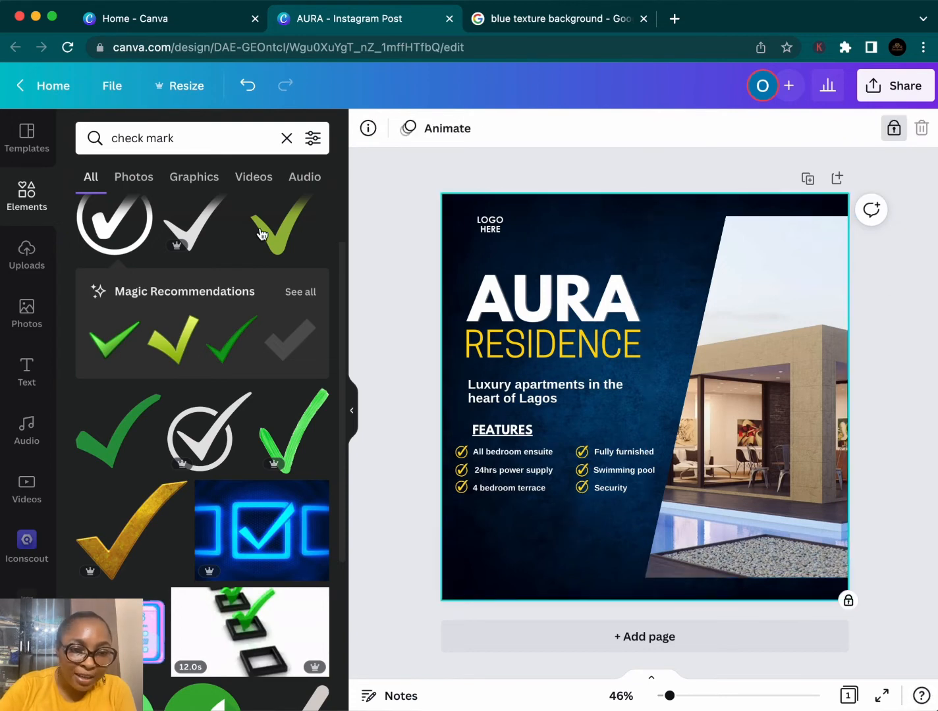
pyautogui.click(285, 139)
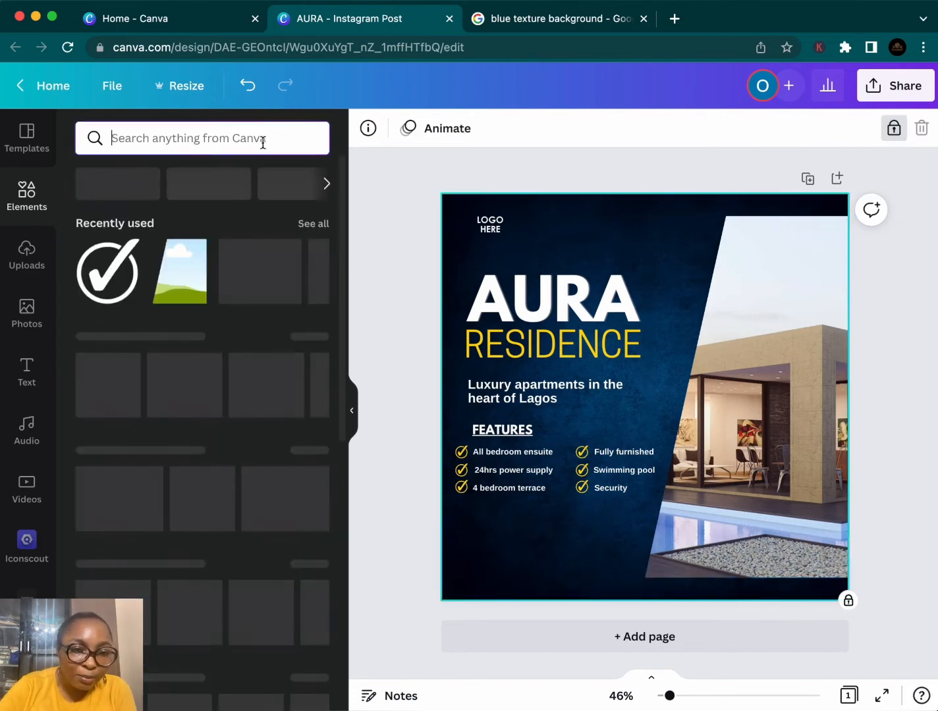
pyautogui.click(321, 225)
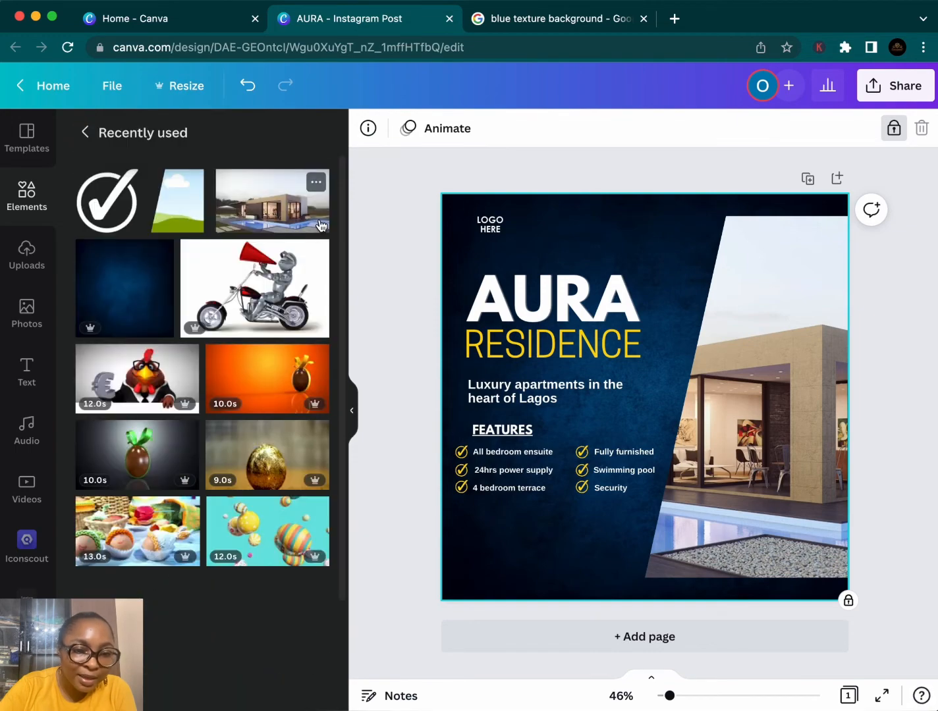
pyautogui.scroll(-10, 232, 439)
pyautogui.scroll(-2, 231, 441)
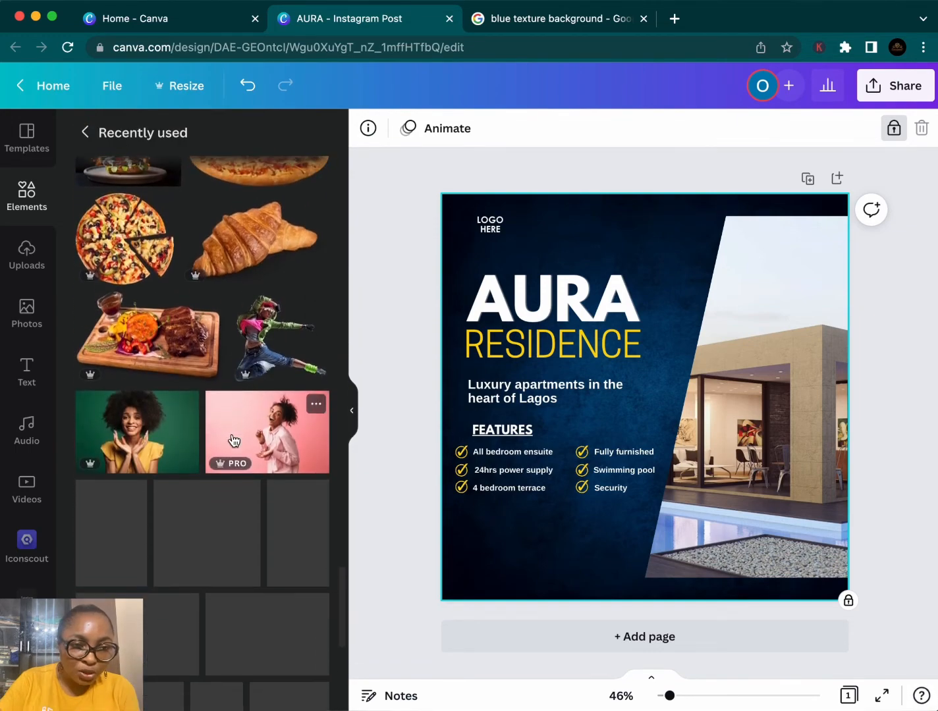
pyautogui.scroll(-10, 234, 440)
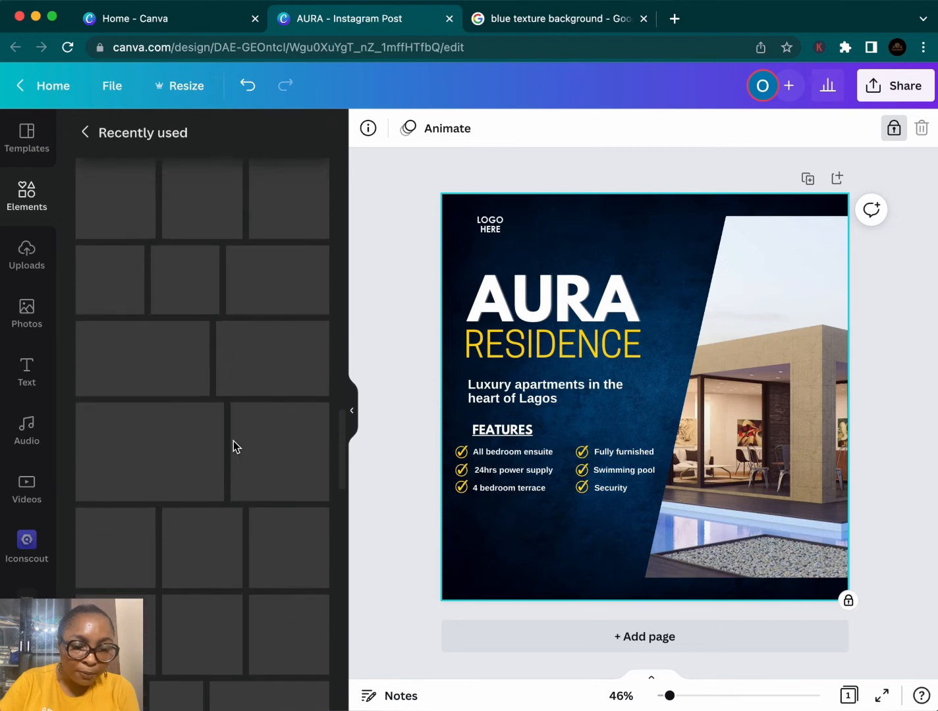
pyautogui.scroll(6, 234, 446)
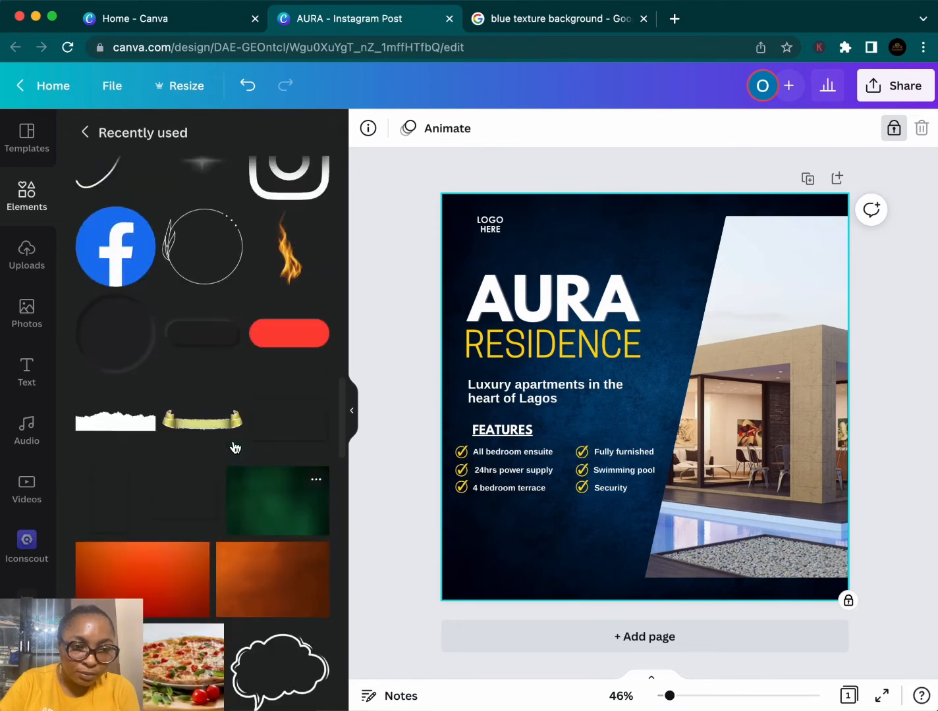
pyautogui.scroll(9, 233, 447)
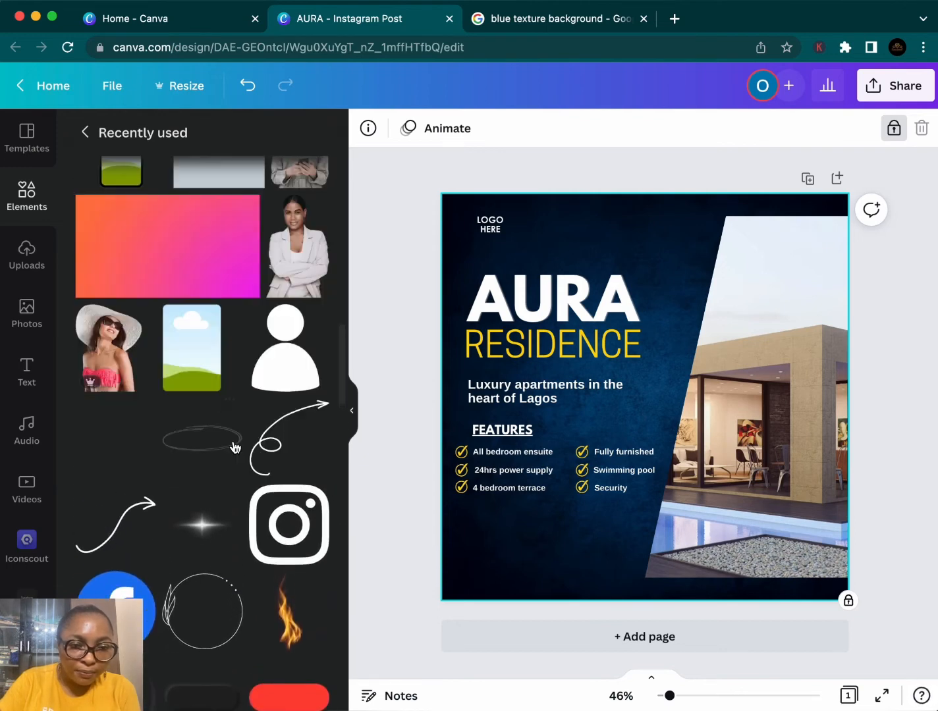
pyautogui.scroll(4, 235, 449)
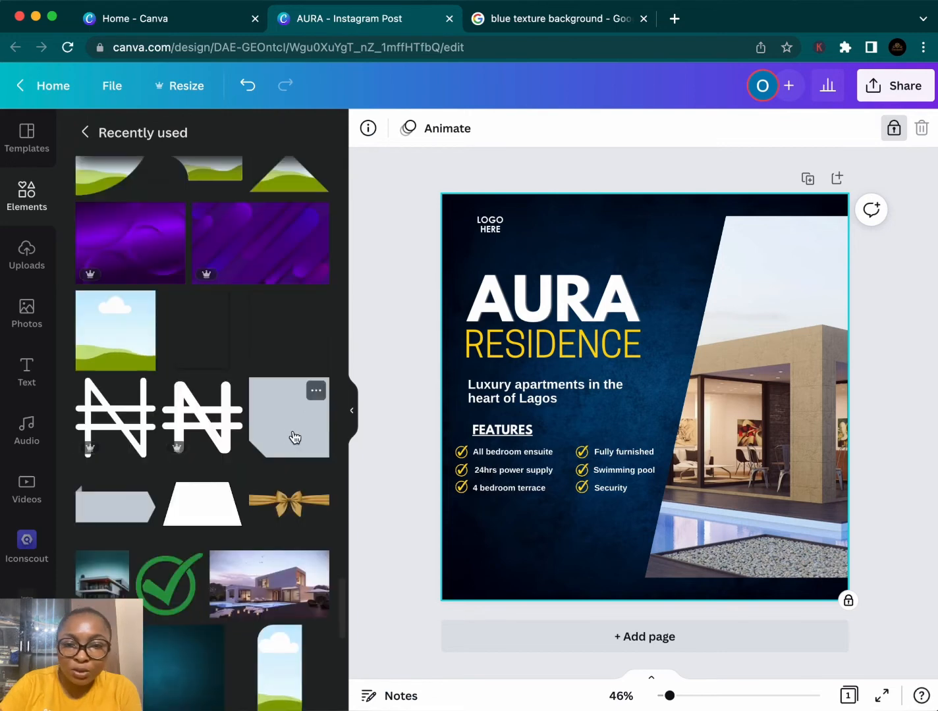
pyautogui.click(294, 438)
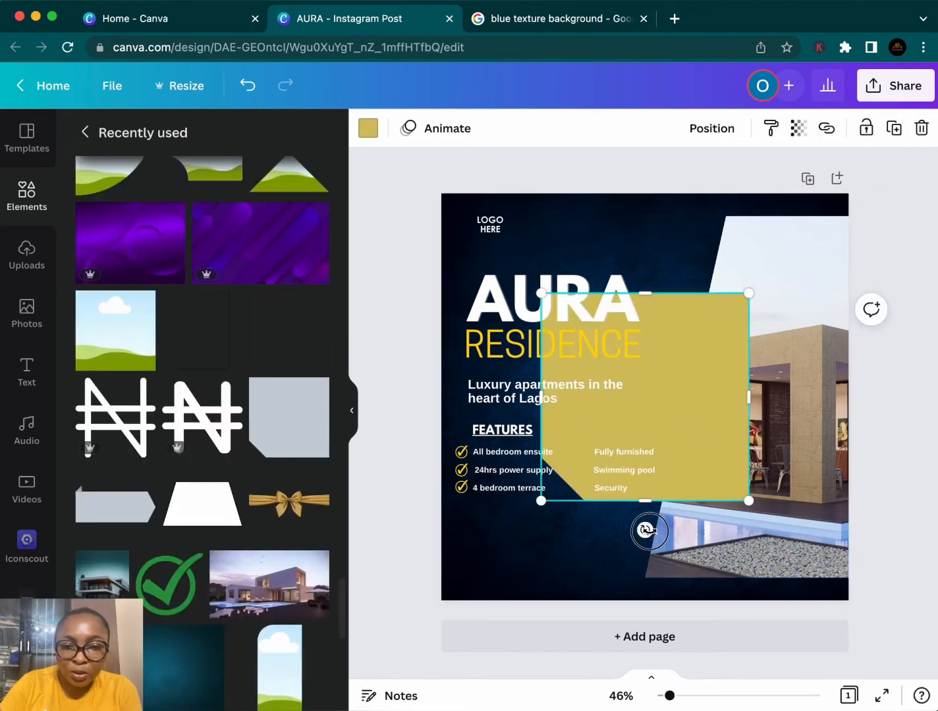
# Rotate the shape 180 degrees and resize it to a banner about 410 by 104 at the flyer's left edge, below the features list
pyautogui.moveTo(647, 531); pyautogui.dragTo(643, 312)
pyautogui.moveTo(711, 330); pyautogui.dragTo(682, 387)
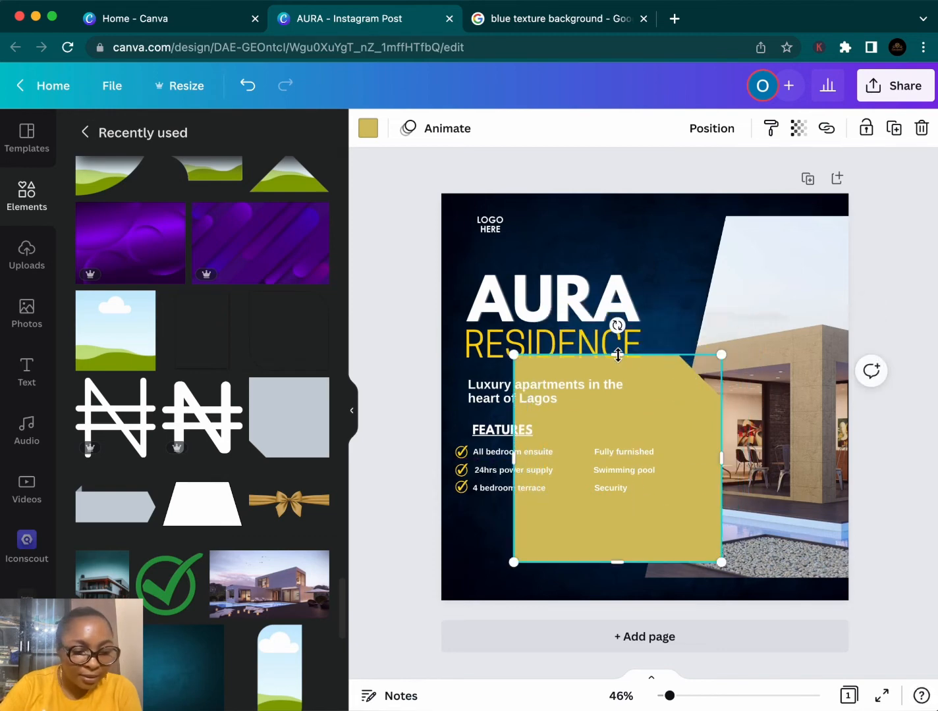
pyautogui.moveTo(617, 355); pyautogui.dragTo(601, 531)
pyautogui.moveTo(722, 488); pyautogui.dragTo(605, 536)
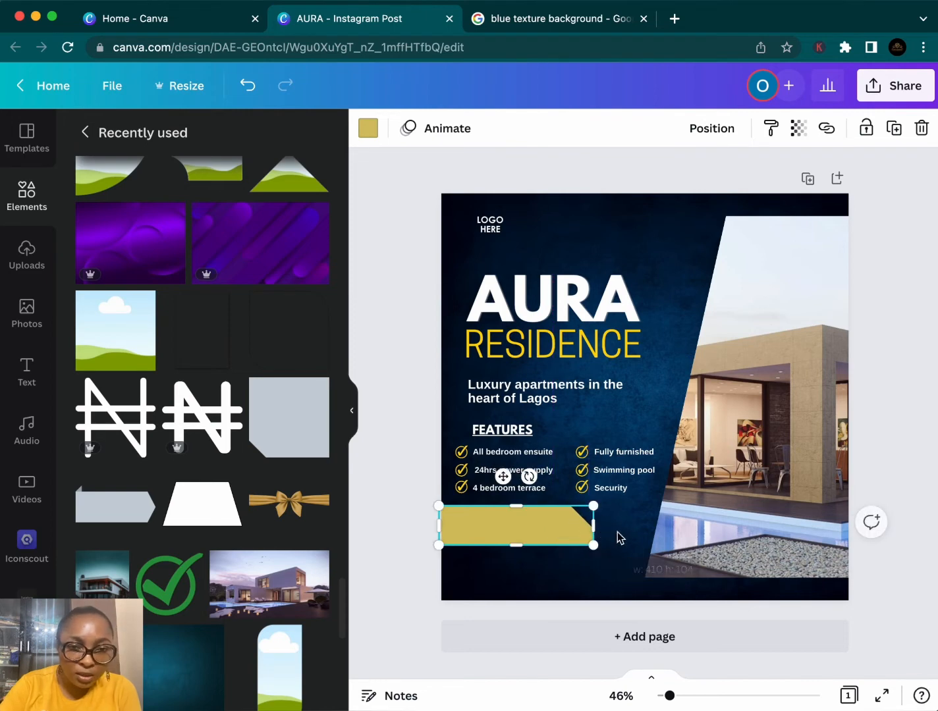
pyautogui.click(622, 538)
# Recolour the banner with the default blue #004AAD darkened to a custom navy shade
pyautogui.click(550, 535)
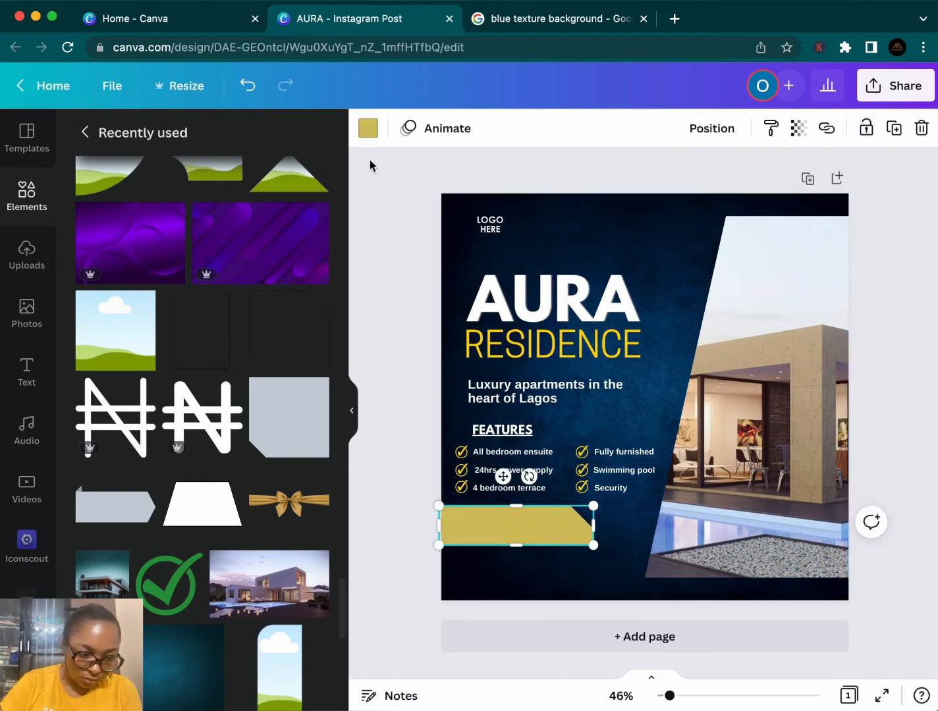
pyautogui.click(367, 128)
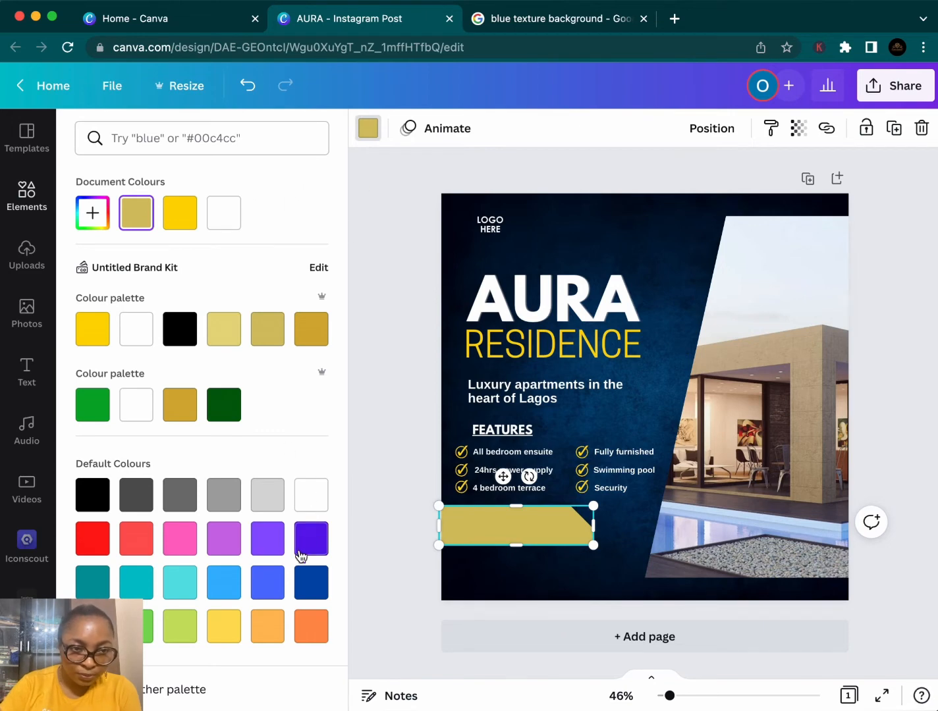
pyautogui.click(308, 585)
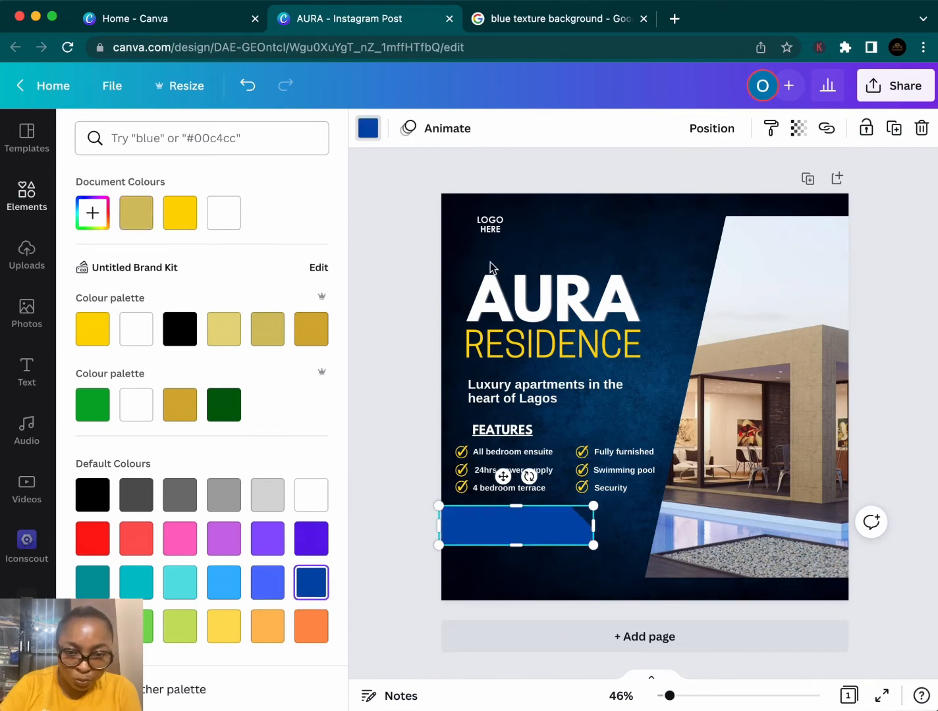
pyautogui.click(92, 213)
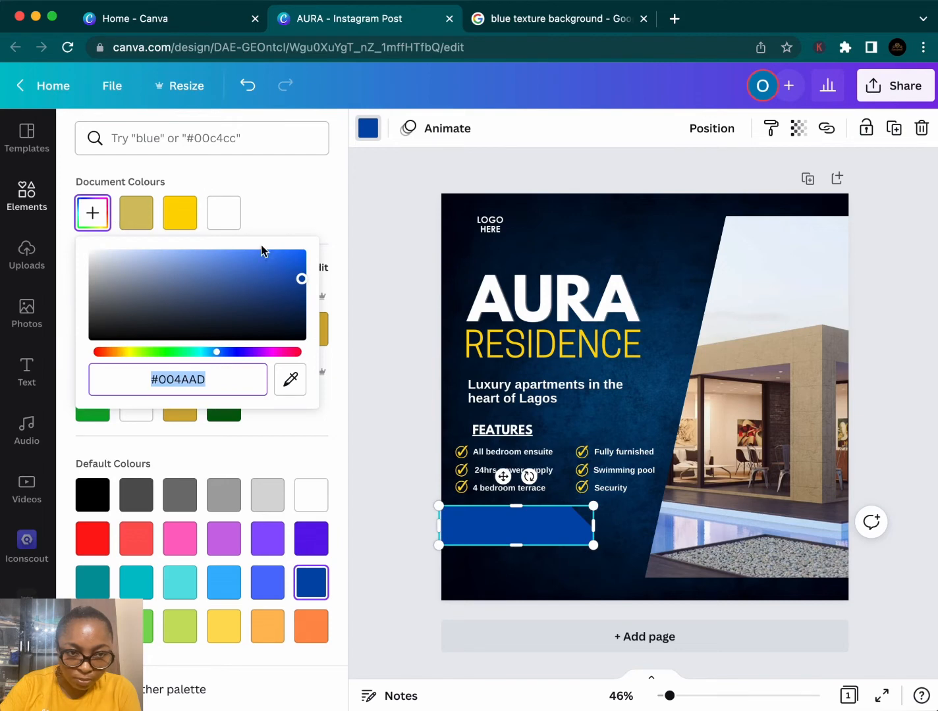
pyautogui.moveTo(303, 284); pyautogui.dragTo(301, 301)
pyautogui.click(386, 288)
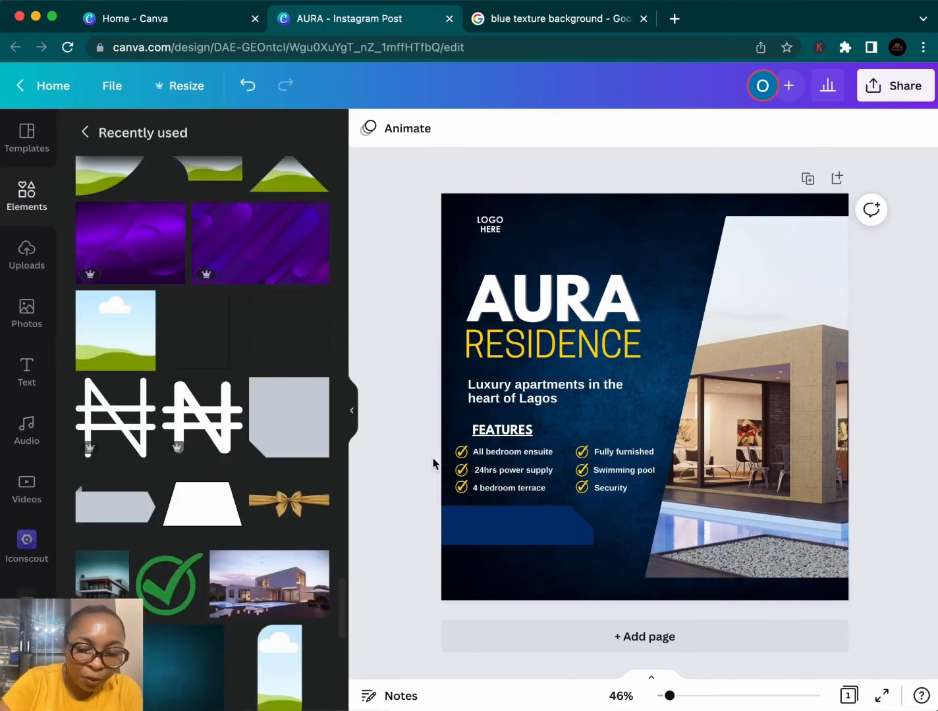
# Duplicate the "All bedroom ensuite" text, place the copy on the navy banner and enlarge it to size 20.3
pyautogui.click(503, 461)
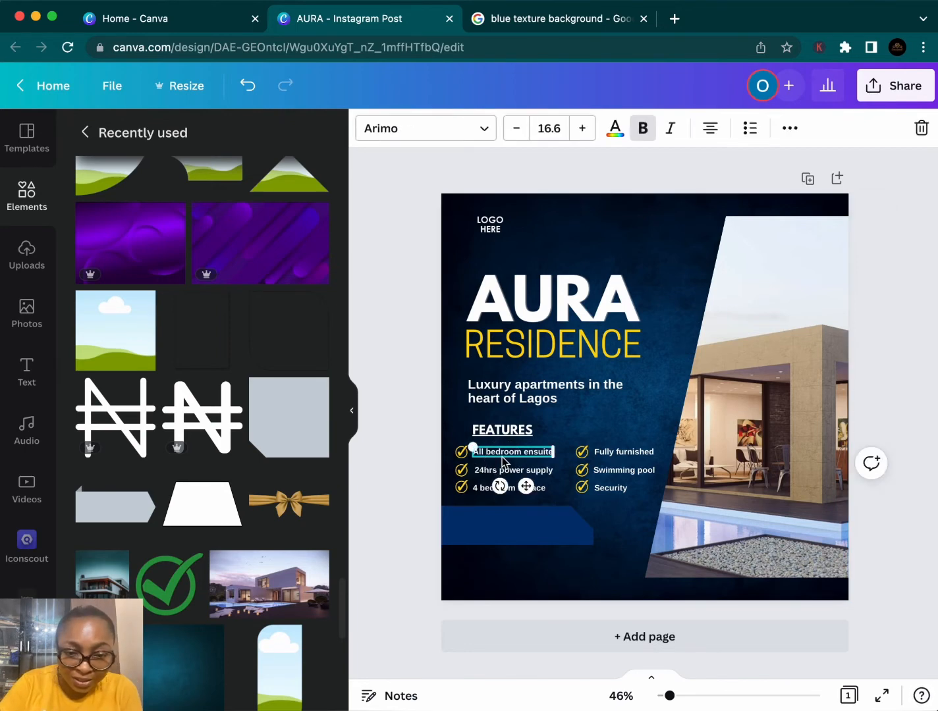
pyautogui.press('super+d')
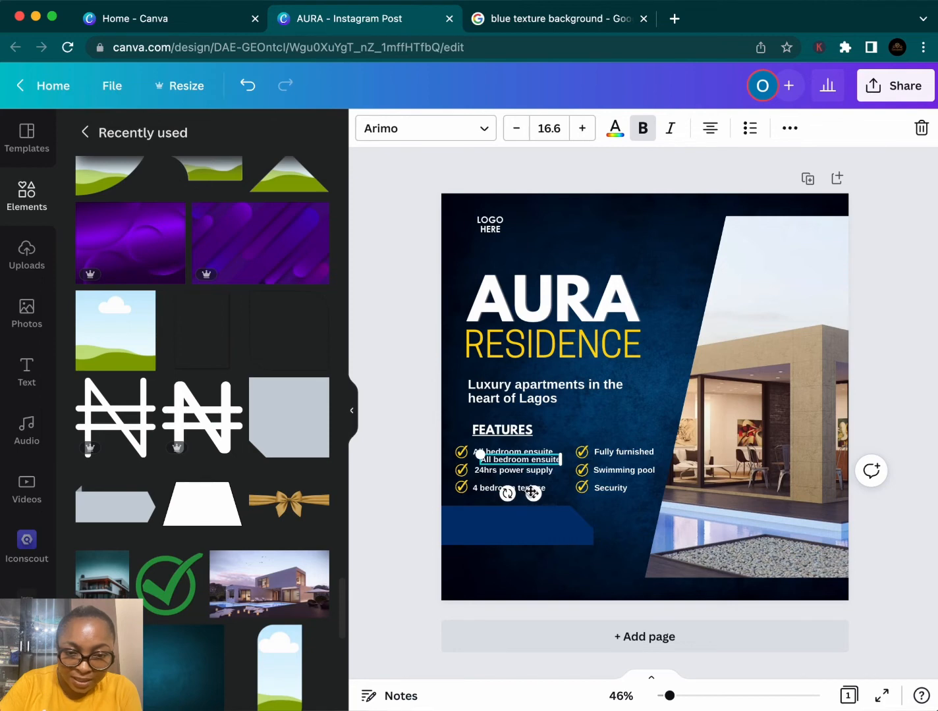
pyautogui.moveTo(532, 493); pyautogui.dragTo(535, 554)
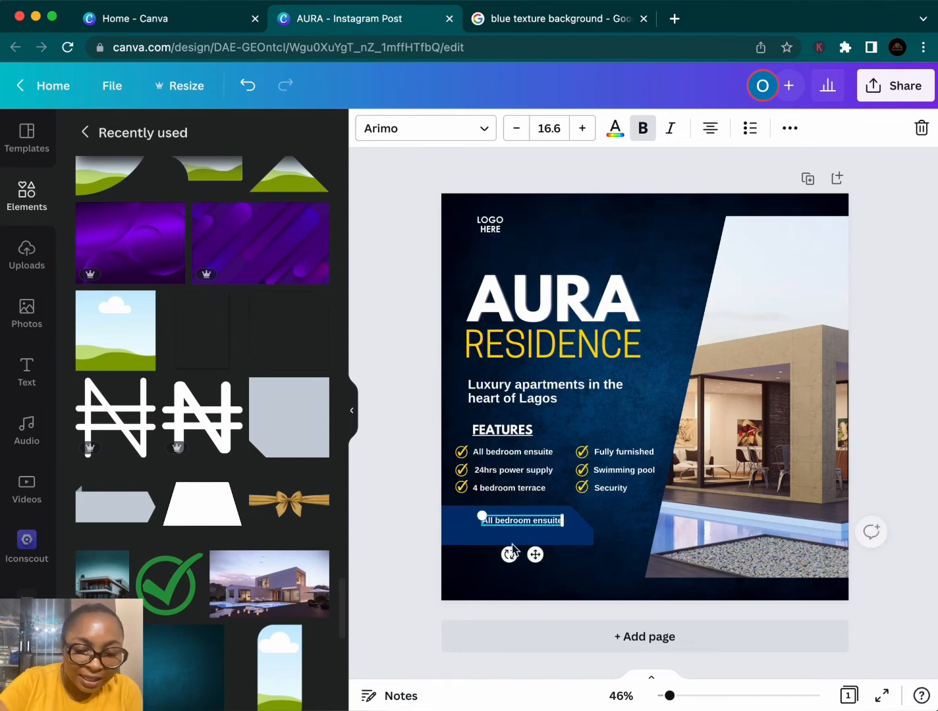
pyautogui.moveTo(482, 515); pyautogui.dragTo(464, 513)
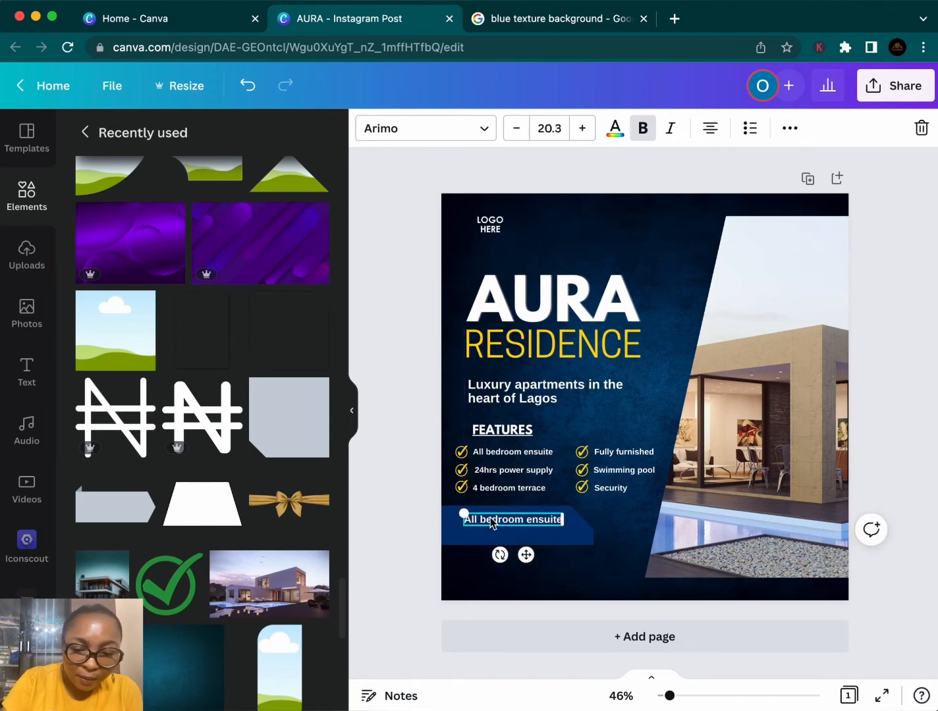
# Replace the copied text on the banner with "PRICE STARTS FROM"
pyautogui.doubleClick(491, 521)
pyautogui.tripleClick(492, 519)
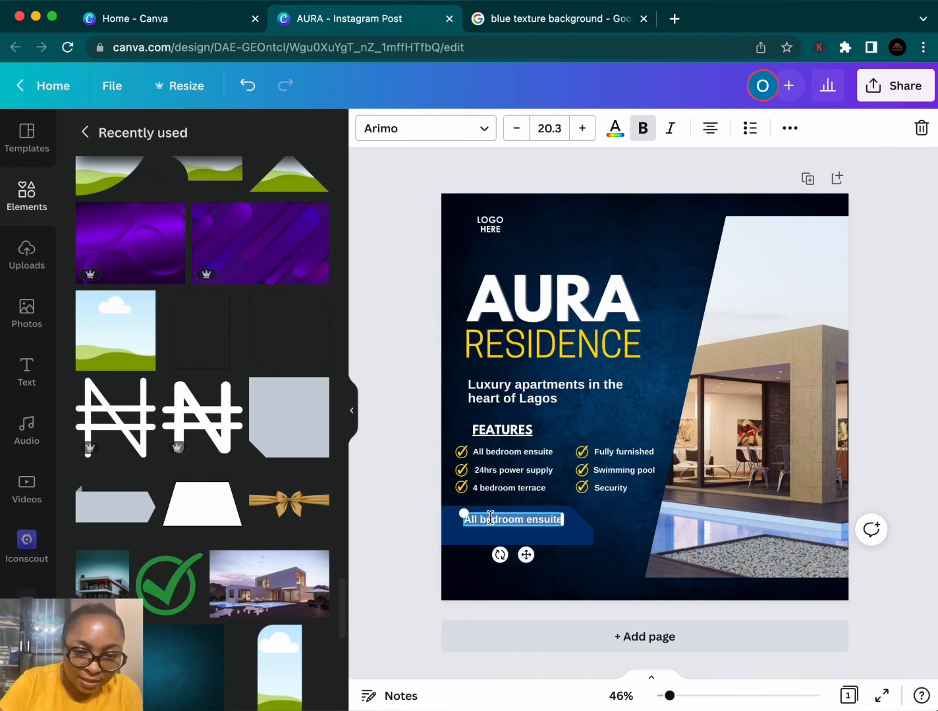
pyautogui.press('BackSpace')
pyautogui.write('PR')
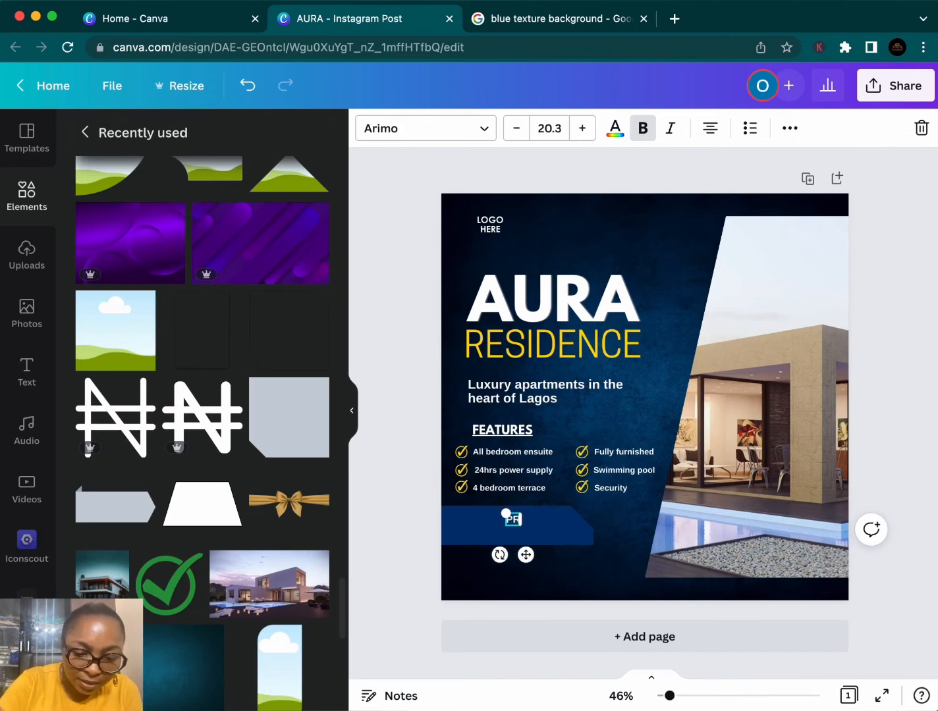
pyautogui.write('ICEV')
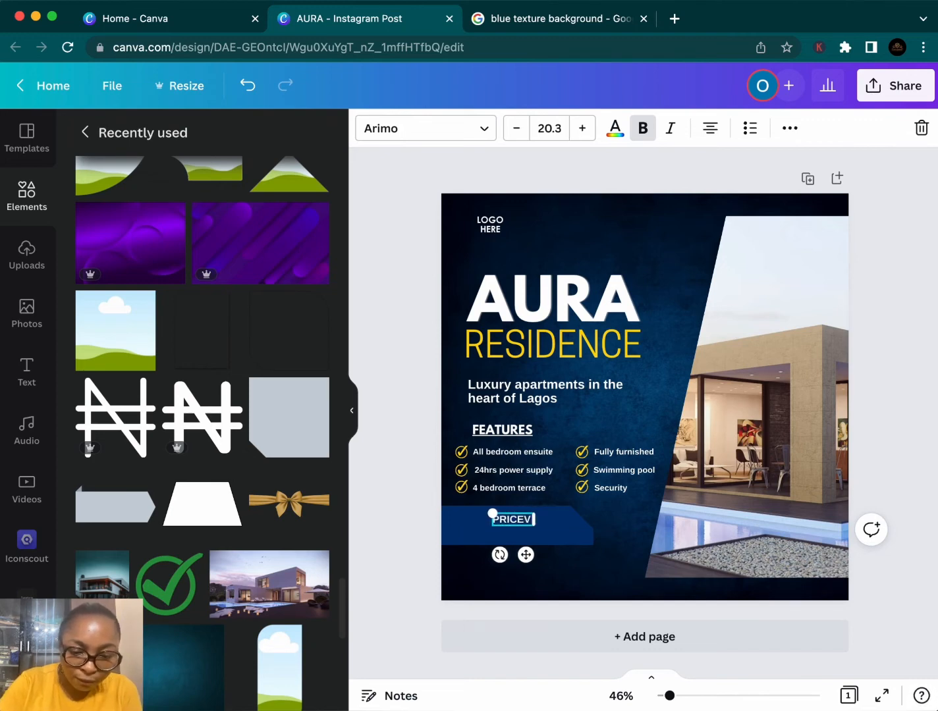
pyautogui.press('BackSpace')
pyautogui.write('STAR')
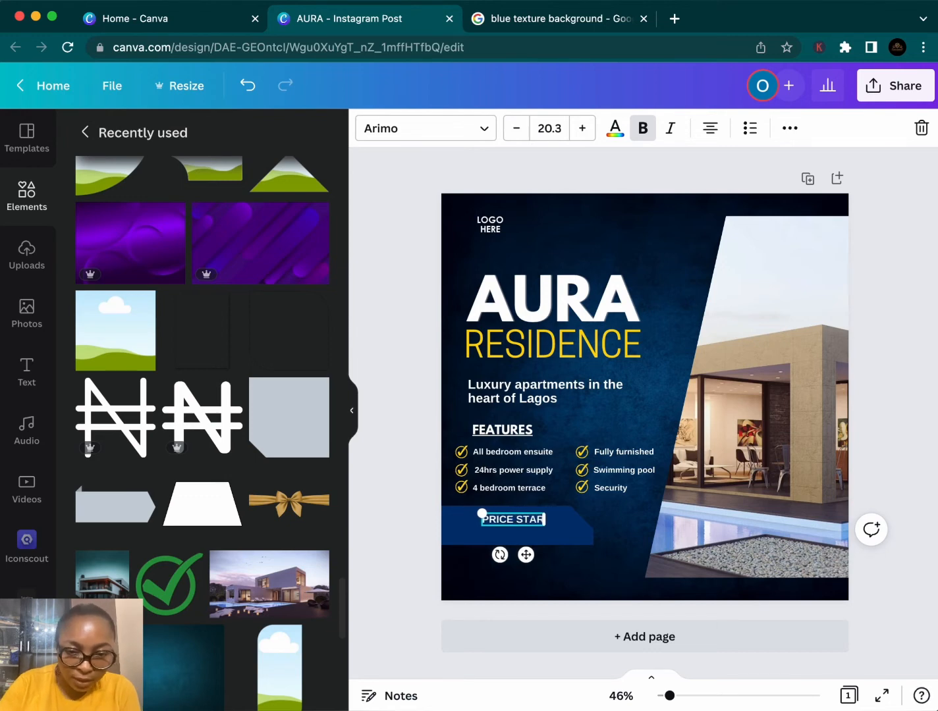
pyautogui.write('TS FRO')
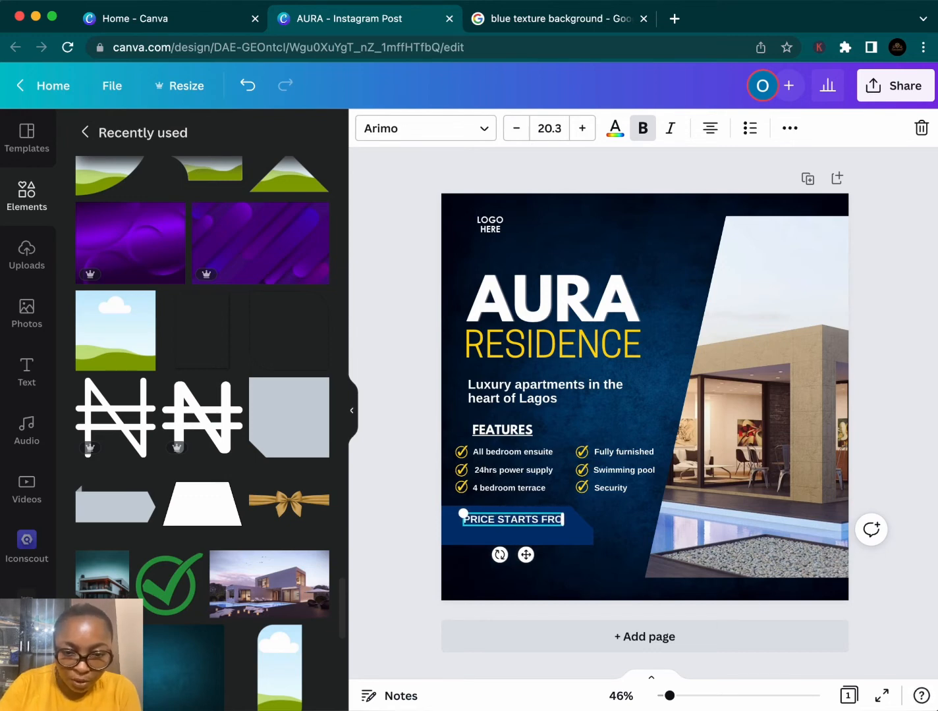
pyautogui.write('M')
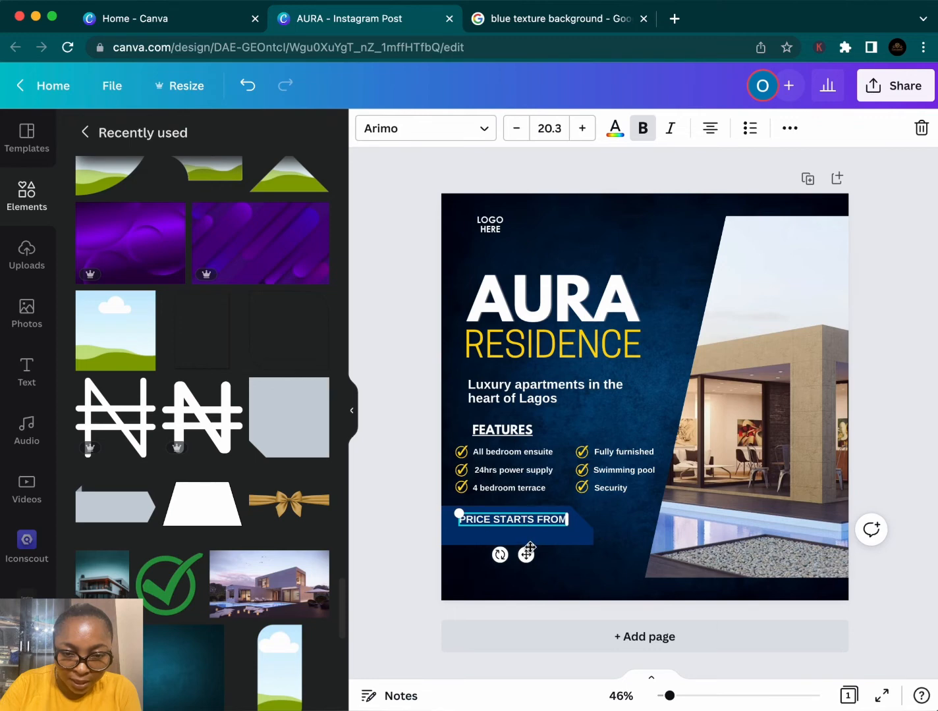
# Shift the "PRICE STARTS FROM" text slightly left and nudge it up towards the banner's upper edge
pyautogui.moveTo(526, 556)
pyautogui.mouseDown()
pyautogui.moveTo(515, 558)
pyautogui.moveTo(523, 556)
pyautogui.mouseUp()
pyautogui.click(584, 571)
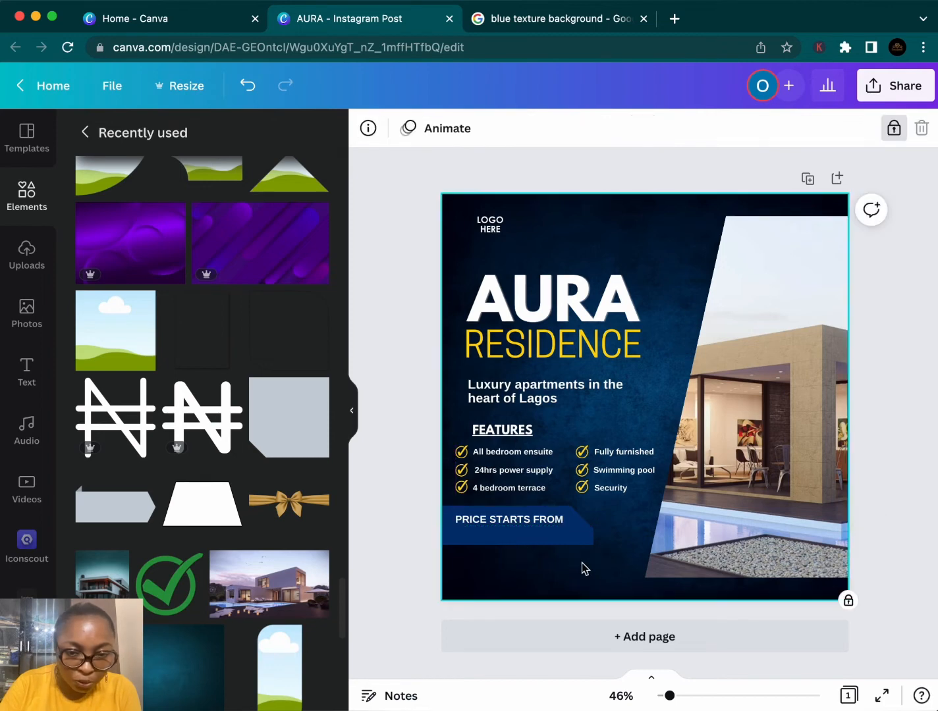
pyautogui.click(530, 526)
pyautogui.press('Up')
pyautogui.press('Up')
pyautogui.press('Up')
pyautogui.press('Up')
pyautogui.press('Up')
pyautogui.press('Up')
pyautogui.press('Up')
pyautogui.press('Up')
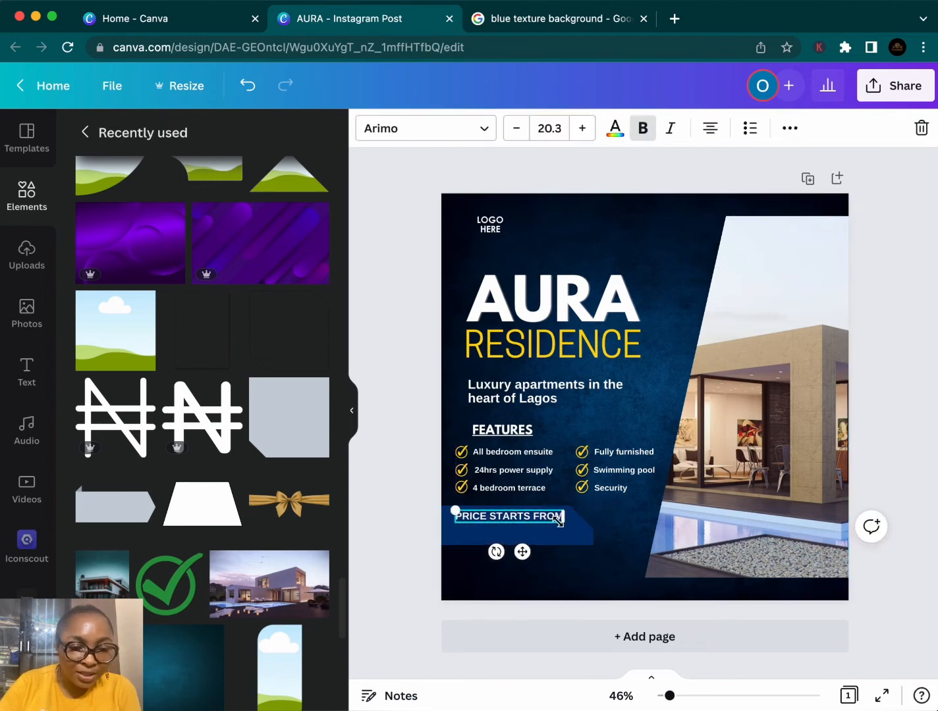
pyautogui.click(568, 573)
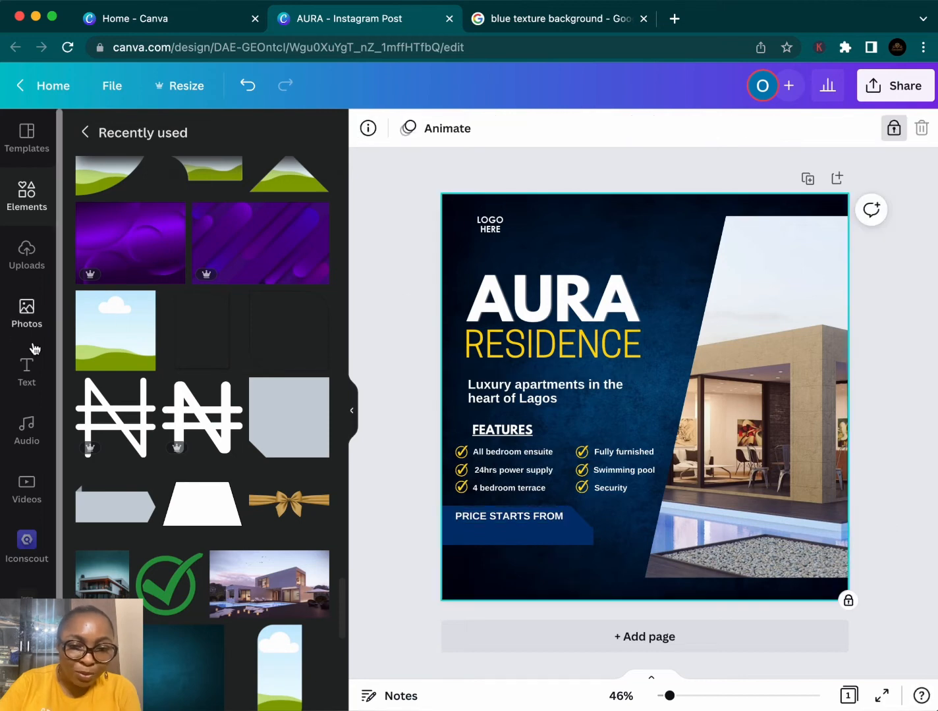
# Insert the thin-stroked naira symbol, shrunk and placed beneath "PRICE STARTS FROM", and colour it yellow
pyautogui.click(119, 412)
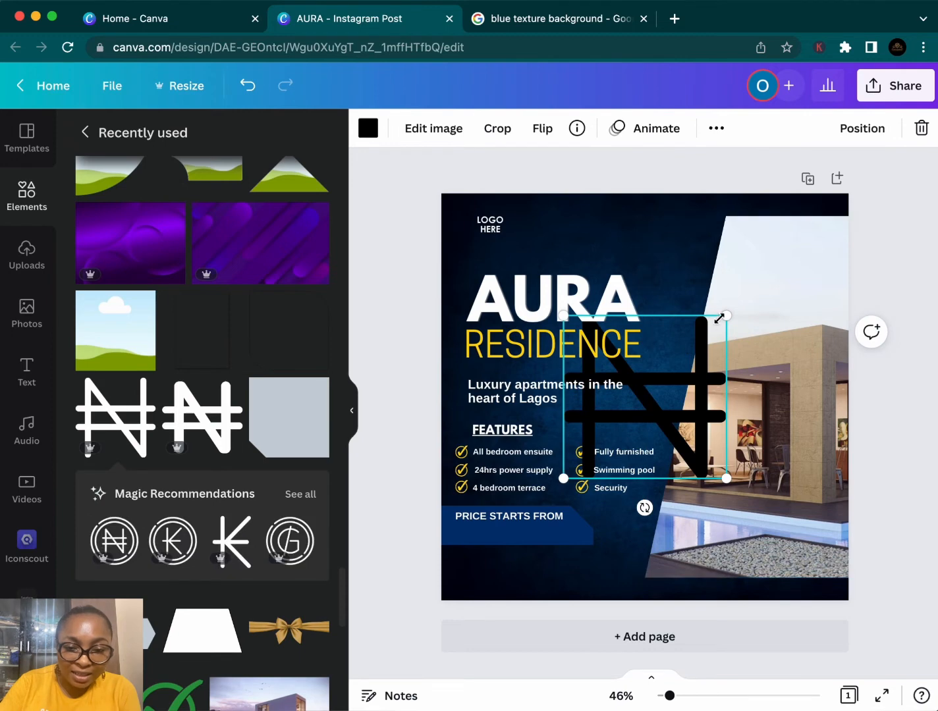
pyautogui.moveTo(719, 316); pyautogui.dragTo(666, 380)
pyautogui.moveTo(628, 433); pyautogui.dragTo(582, 524)
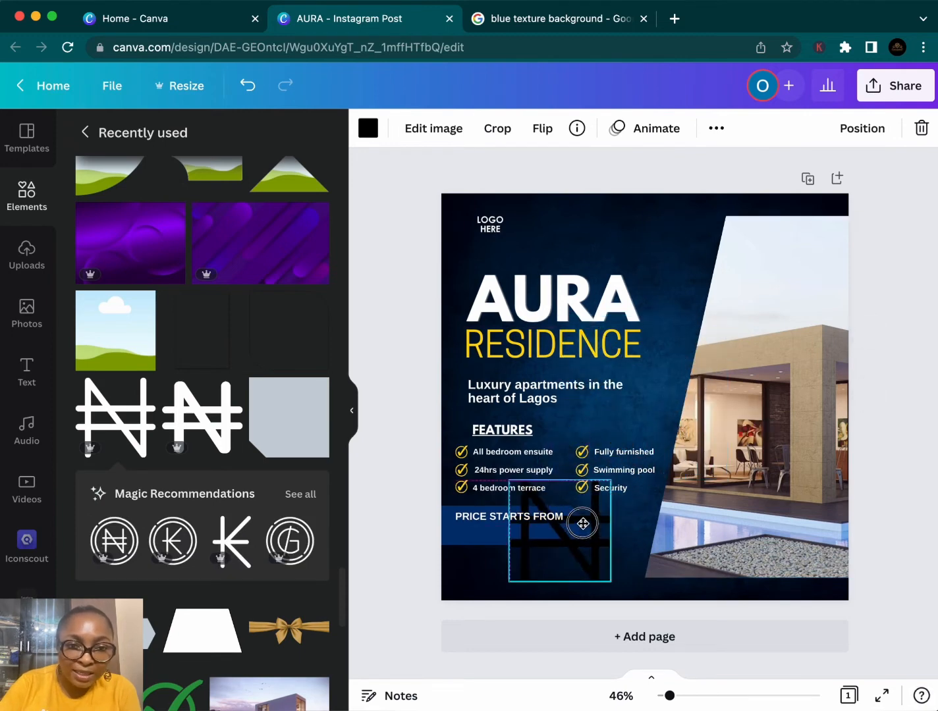
pyautogui.moveTo(649, 487); pyautogui.dragTo(553, 538)
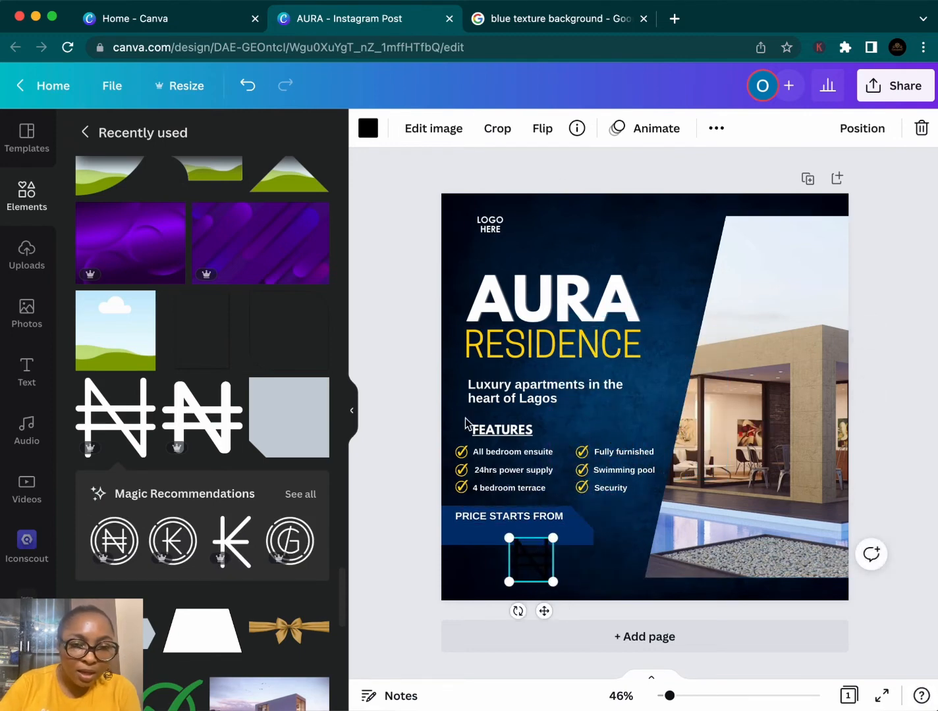
pyautogui.click(368, 128)
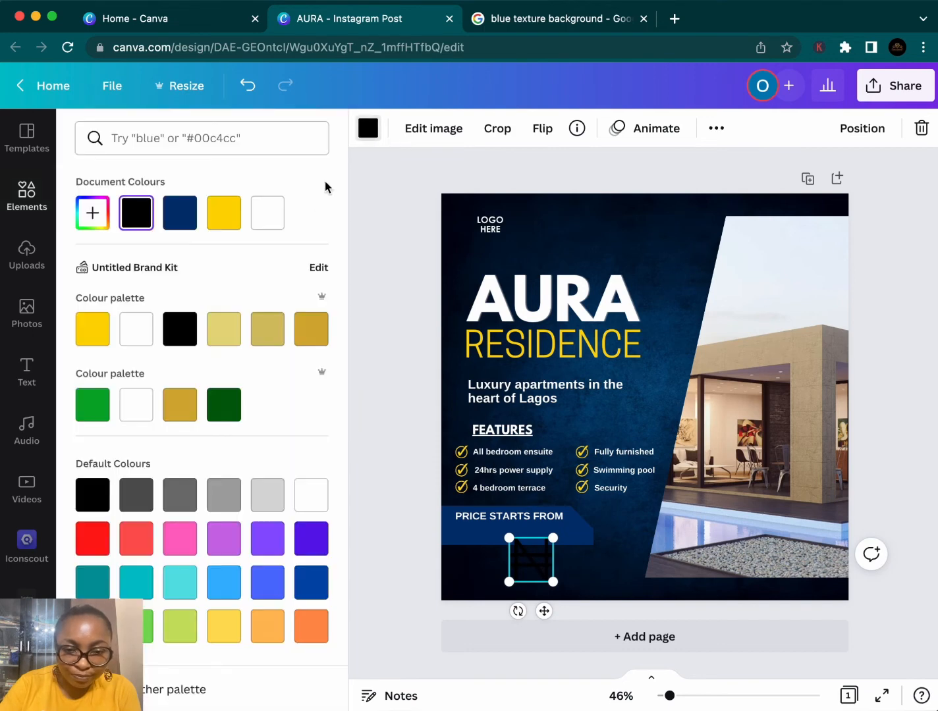
pyautogui.click(223, 215)
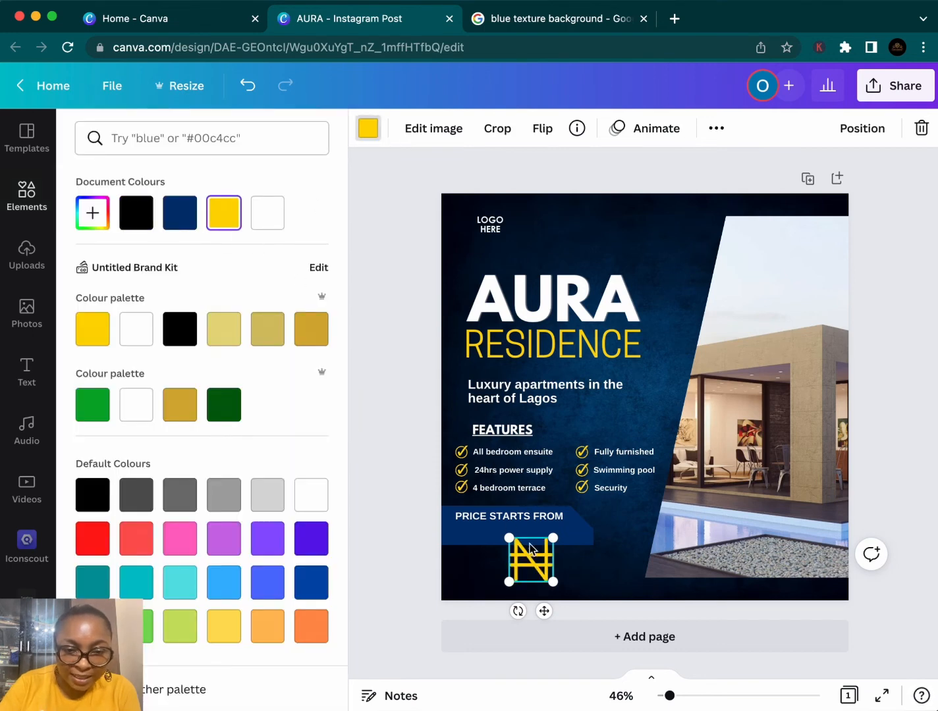
# Shrink the naira symbol to fit on the banner beneath "PRICE STARTS FROM" and reduce that text to size 19.1
pyautogui.moveTo(553, 539); pyautogui.dragTo(476, 534)
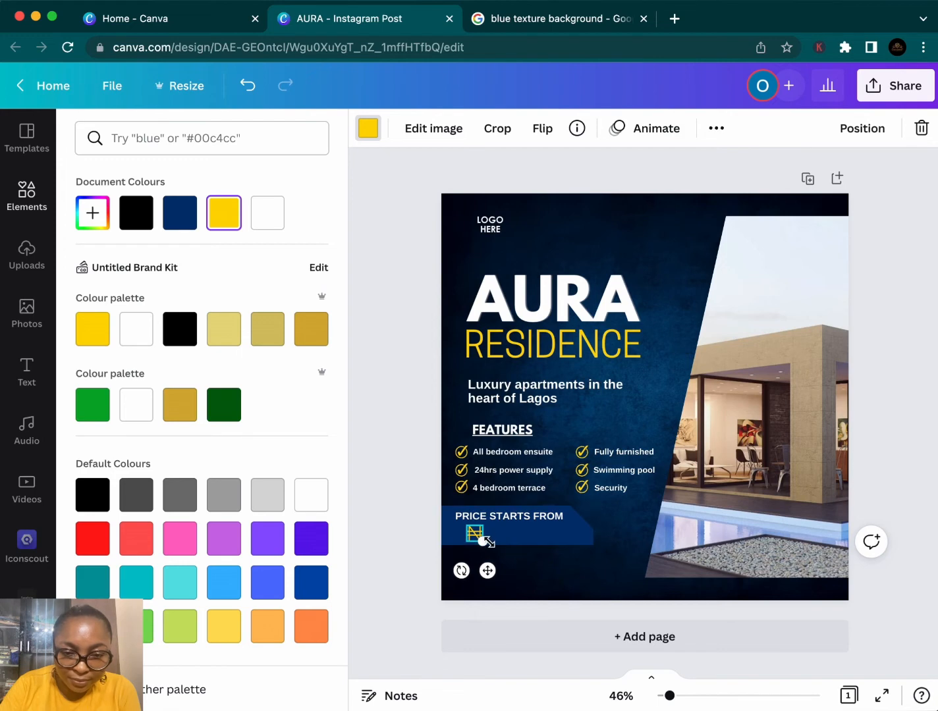
pyautogui.click(509, 518)
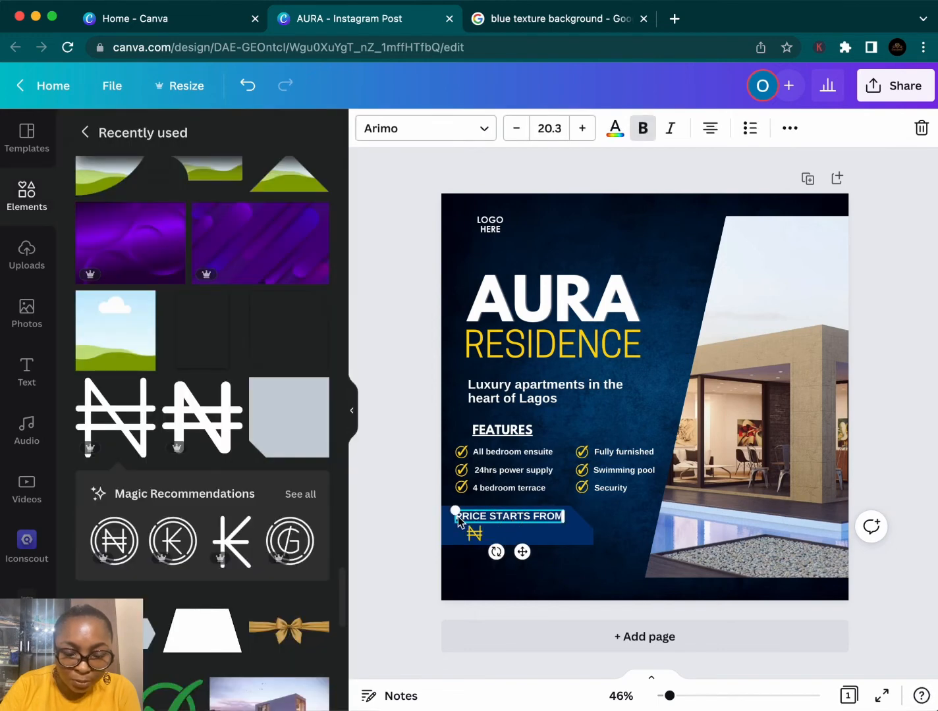
pyautogui.moveTo(455, 510); pyautogui.dragTo(457, 507)
pyautogui.click(498, 551)
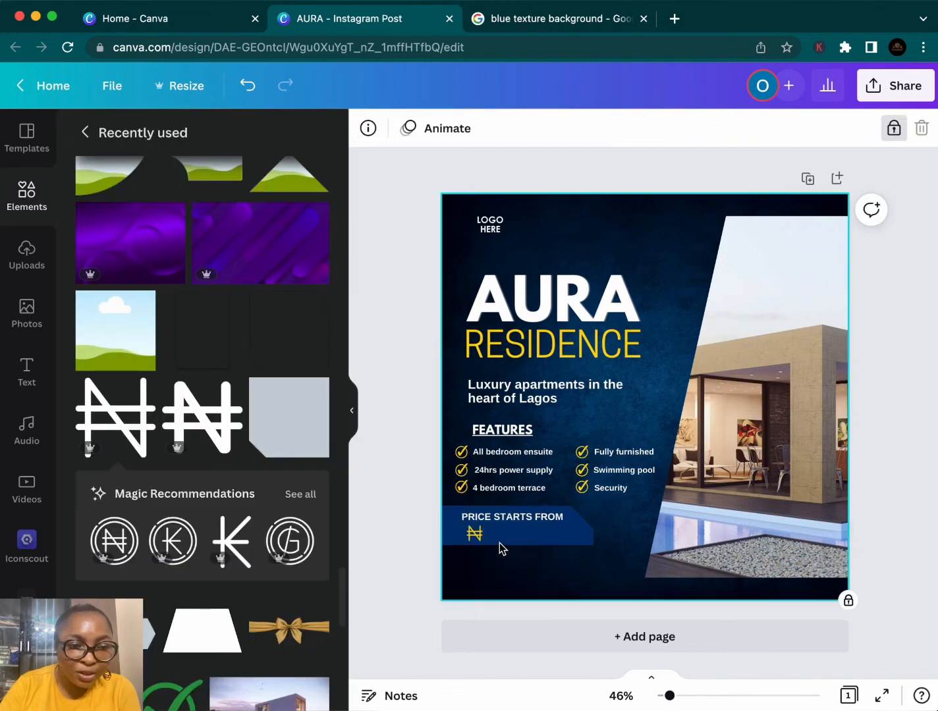
pyautogui.click(476, 538)
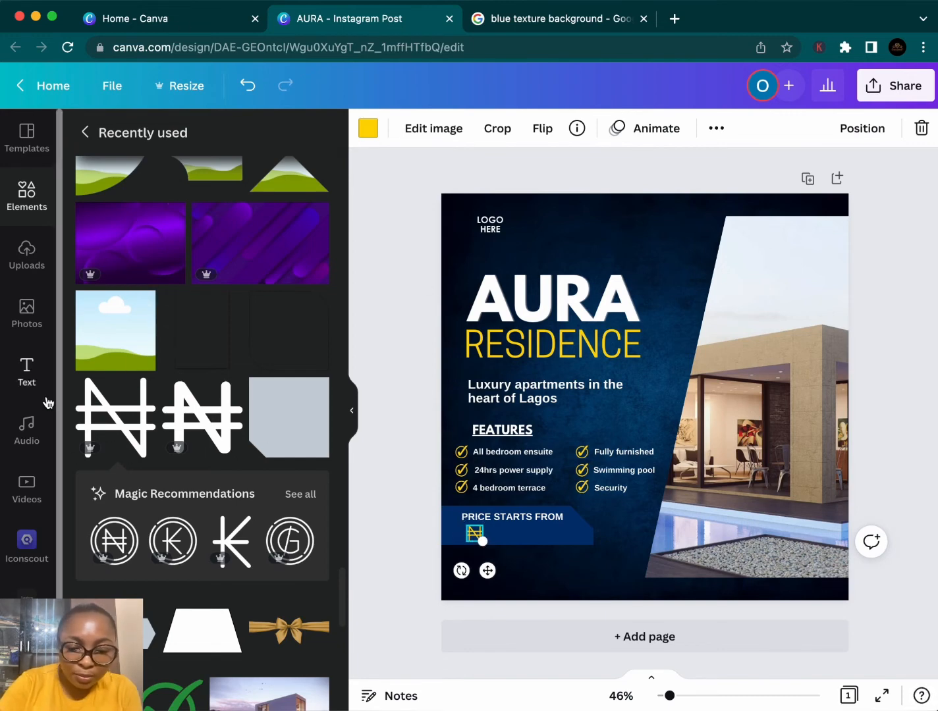
# Add a heading reading "50" in League Spartan, enlarge it to size 46 and place it beside the naira symbol
pyautogui.click(28, 379)
pyautogui.click(197, 215)
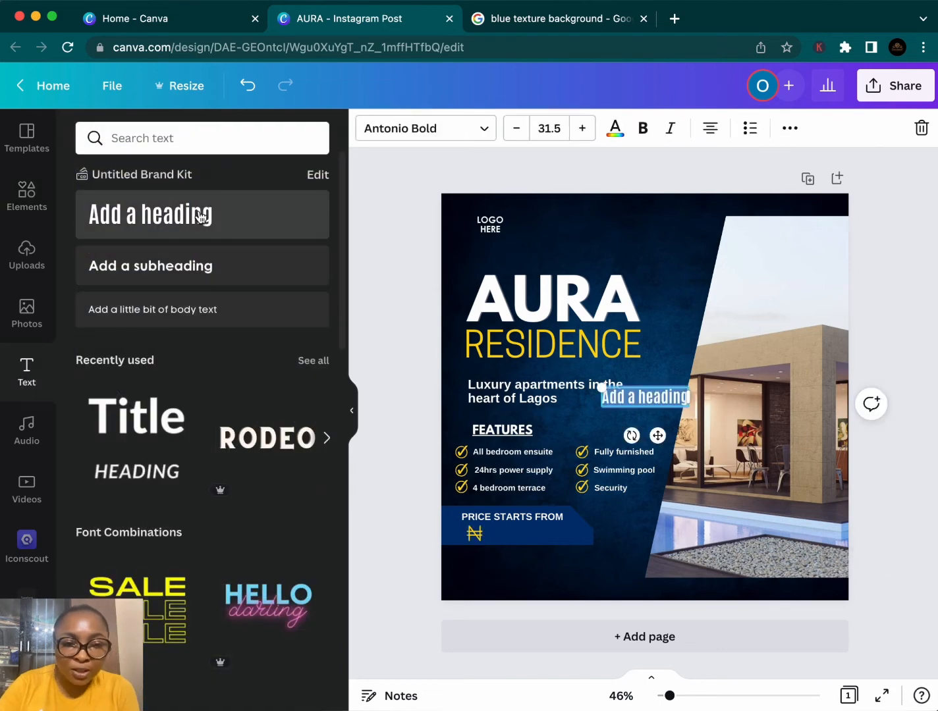
pyautogui.write('50')
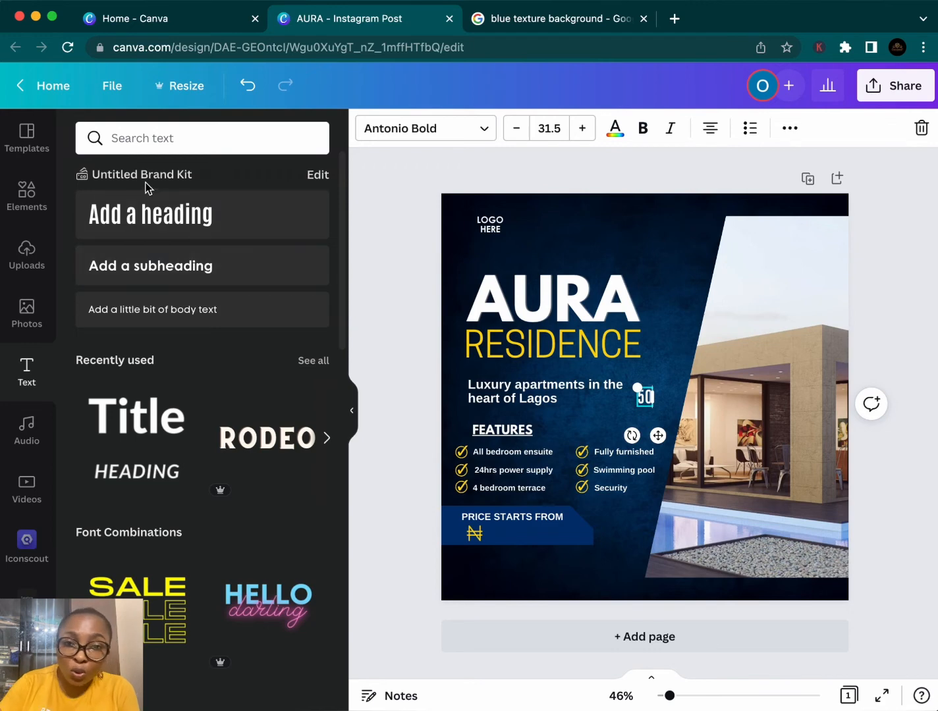
pyautogui.click(373, 136)
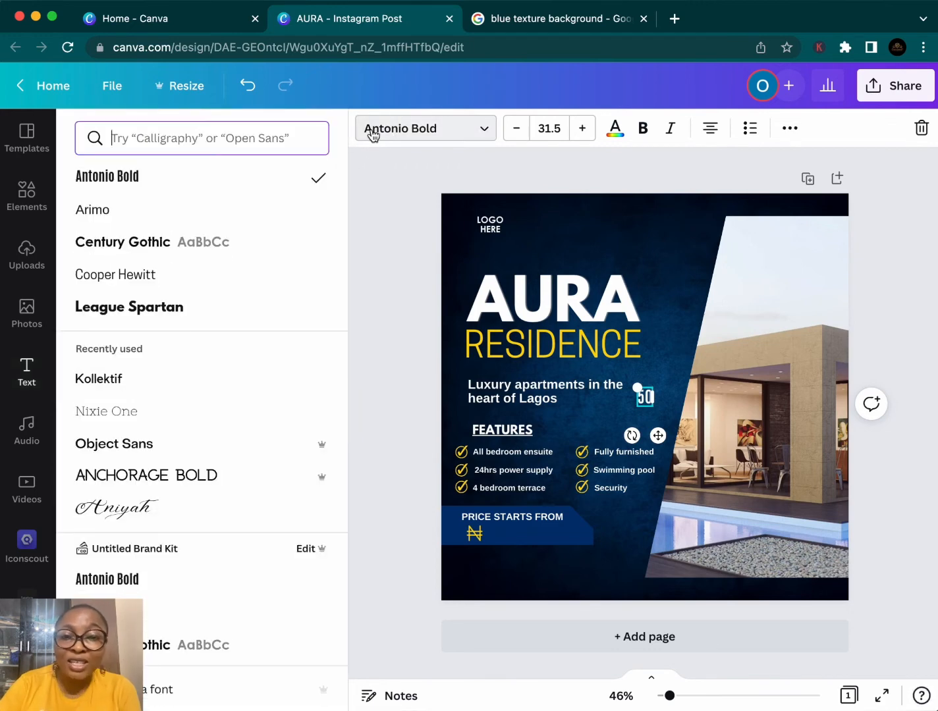
pyautogui.click(242, 318)
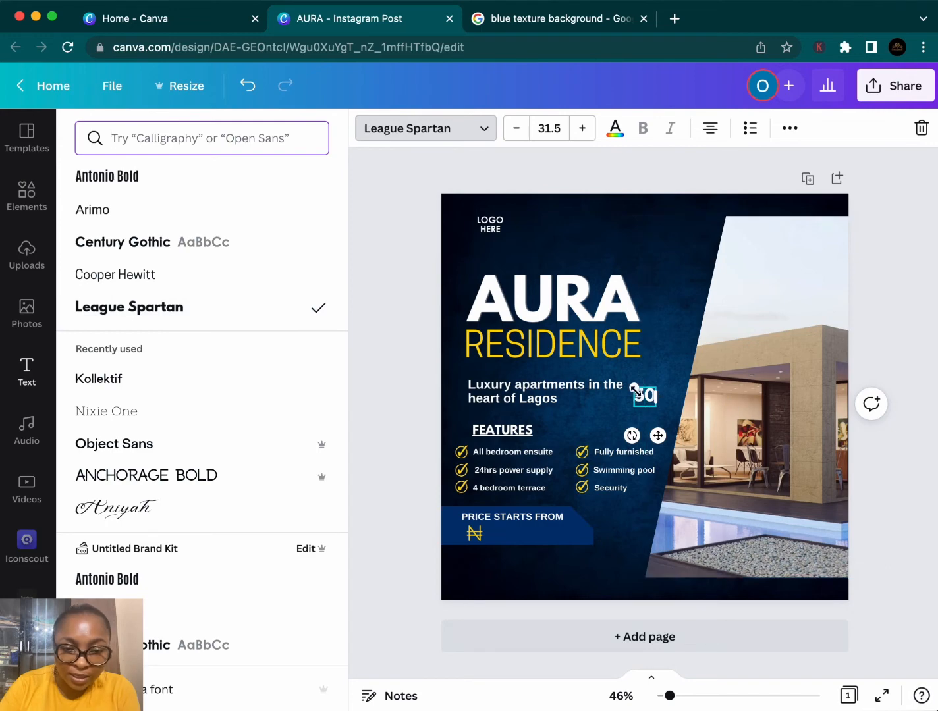
pyautogui.moveTo(635, 390); pyautogui.dragTo(521, 579)
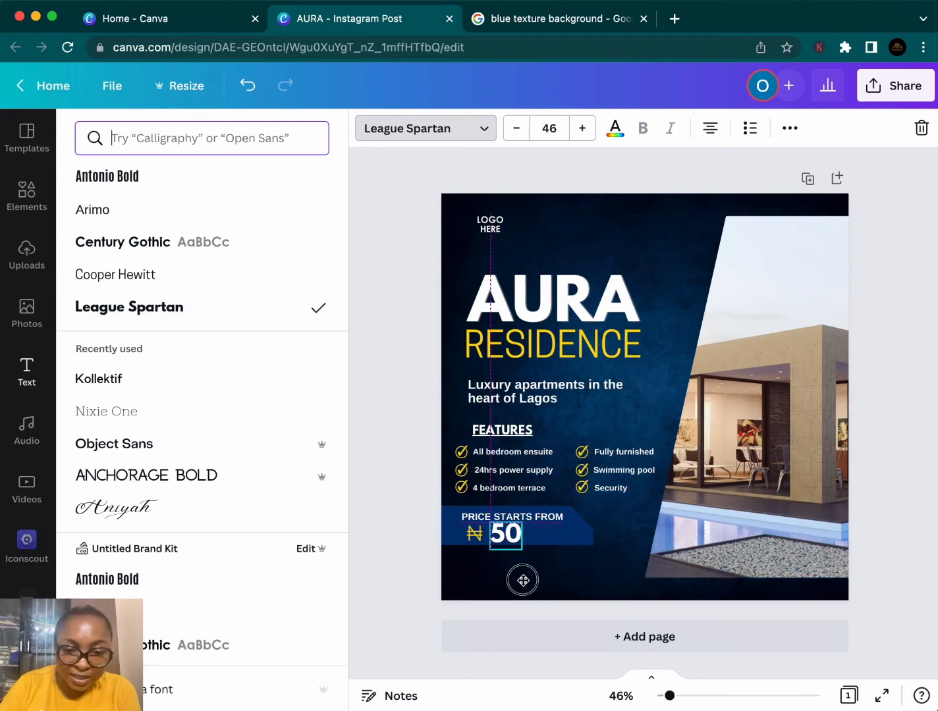
# Extend the navy banner slightly downward, enlarge "50" to size 50.4 and shift it a little right
pyautogui.click(573, 540)
pyautogui.moveTo(521, 549); pyautogui.dragTo(520, 557)
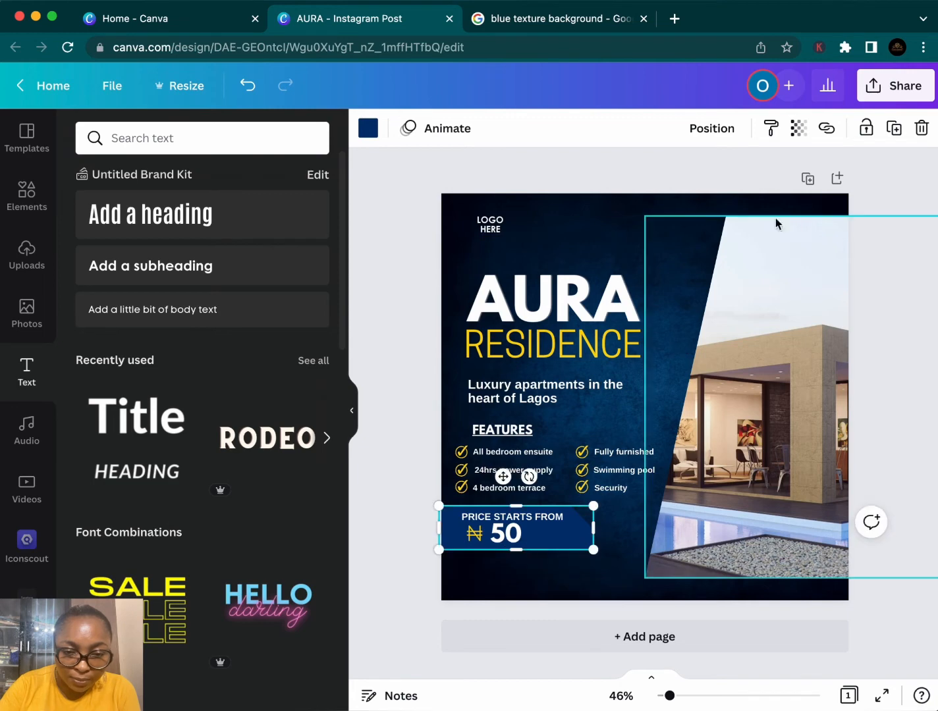
pyautogui.click(512, 535)
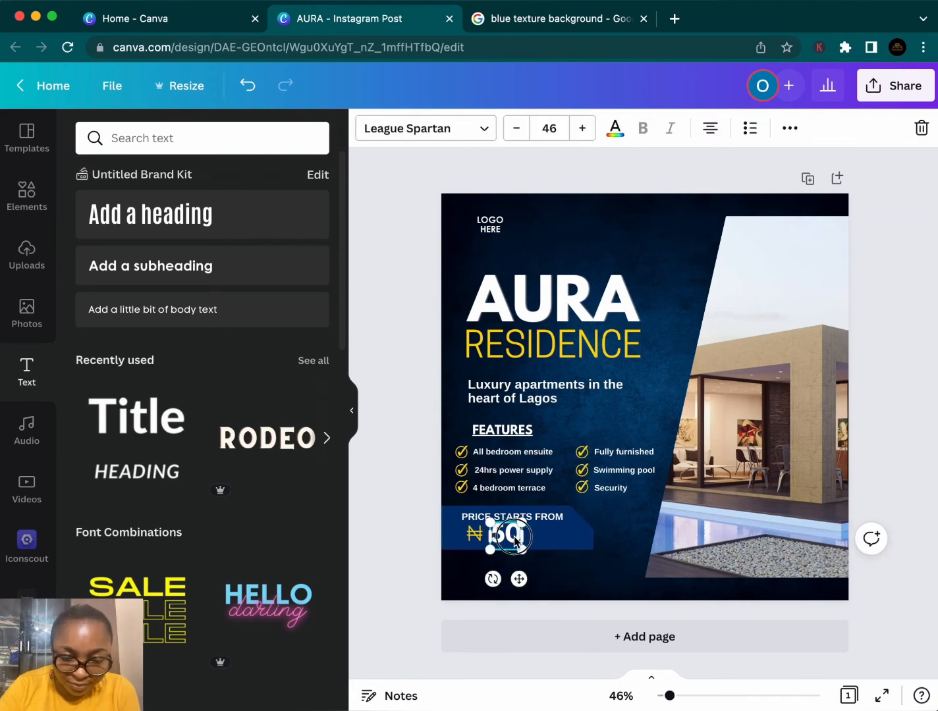
pyautogui.moveTo(528, 555); pyautogui.dragTo(515, 537)
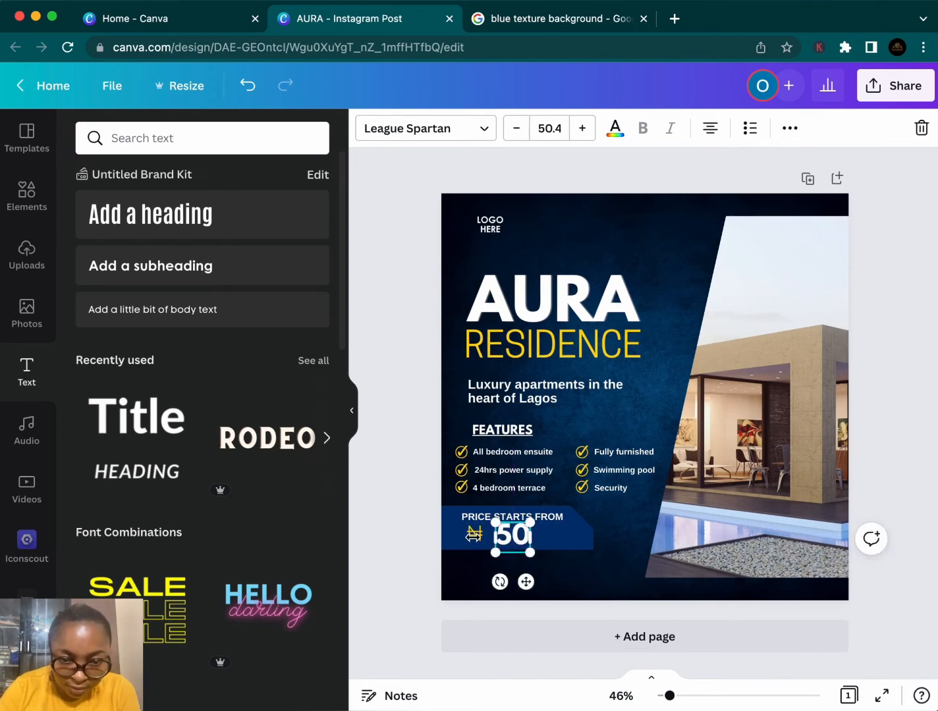
pyautogui.click(630, 523)
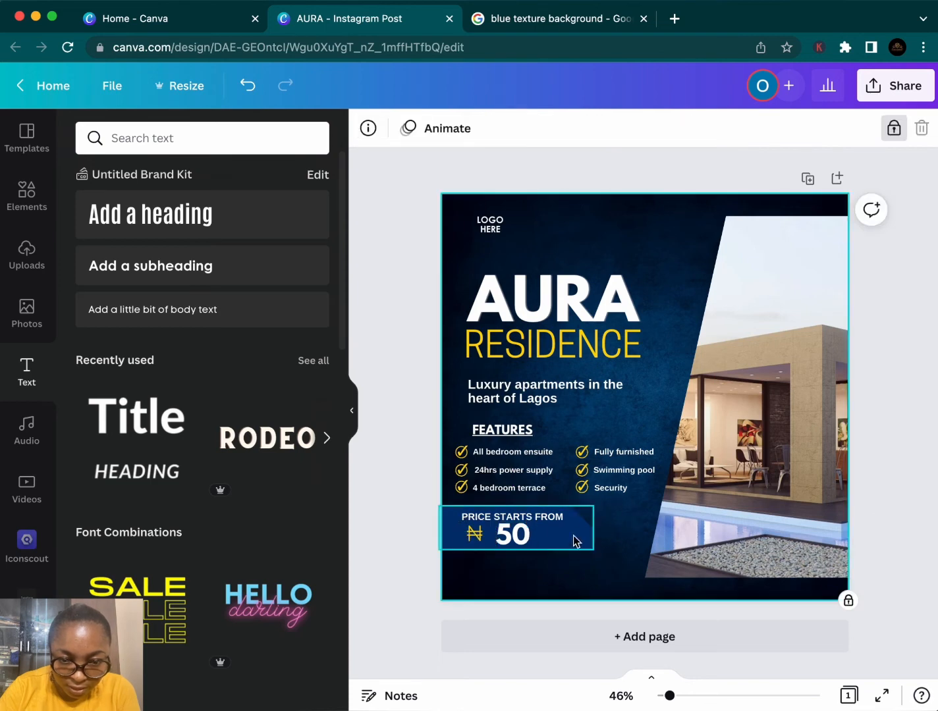
# Enlarge the naira symbol slightly, move it close to "50", and nudge the number down to line up with it
pyautogui.click(476, 535)
pyautogui.moveTo(486, 545); pyautogui.dragTo(483, 538)
pyautogui.click(622, 570)
pyautogui.click(478, 534)
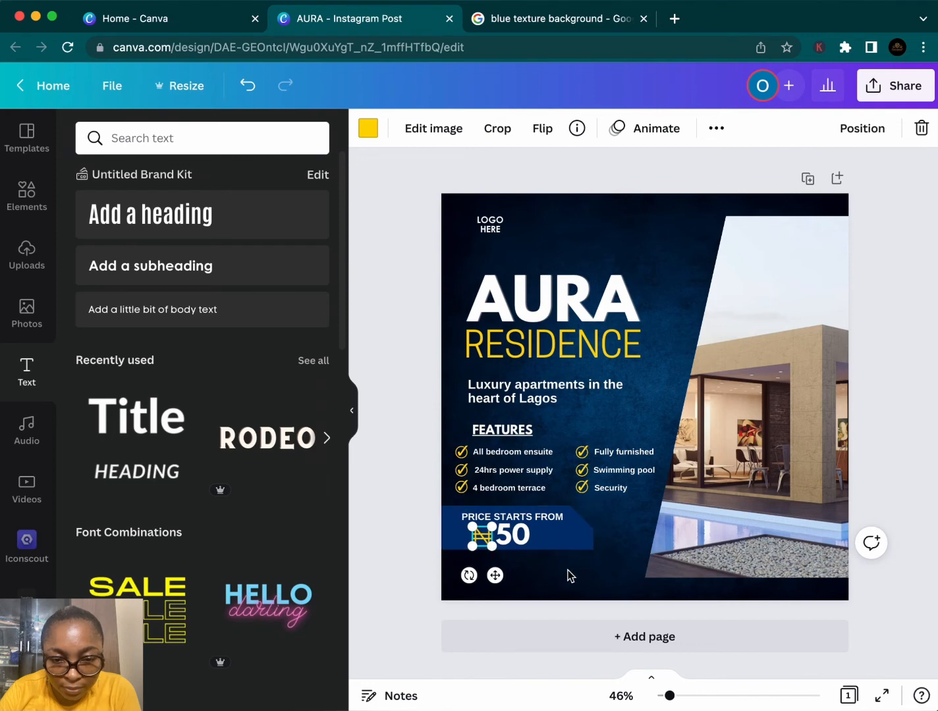
pyautogui.click(567, 576)
pyautogui.click(509, 542)
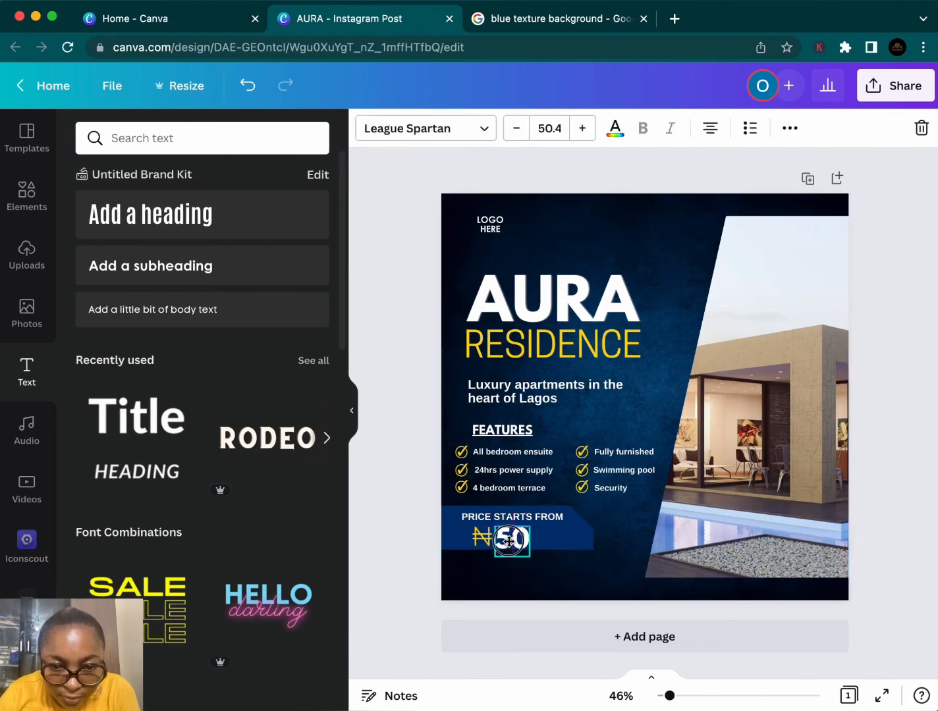
pyautogui.click(573, 571)
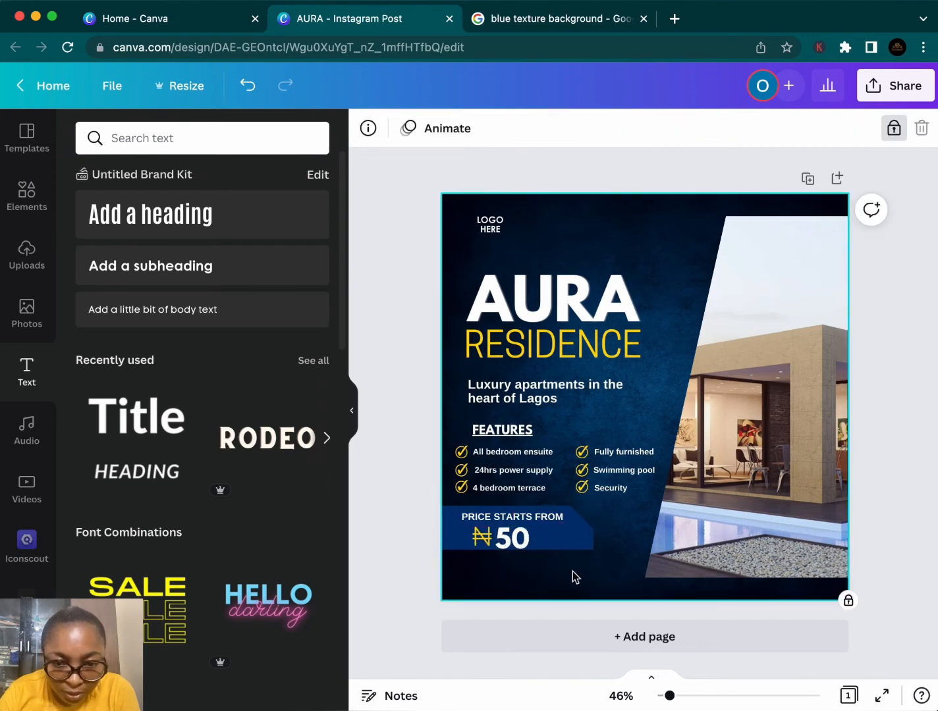
# Extend the navy banner's lower edge a little further below the price
pyautogui.click(545, 546)
pyautogui.moveTo(517, 552); pyautogui.dragTo(519, 557)
pyautogui.click(524, 545)
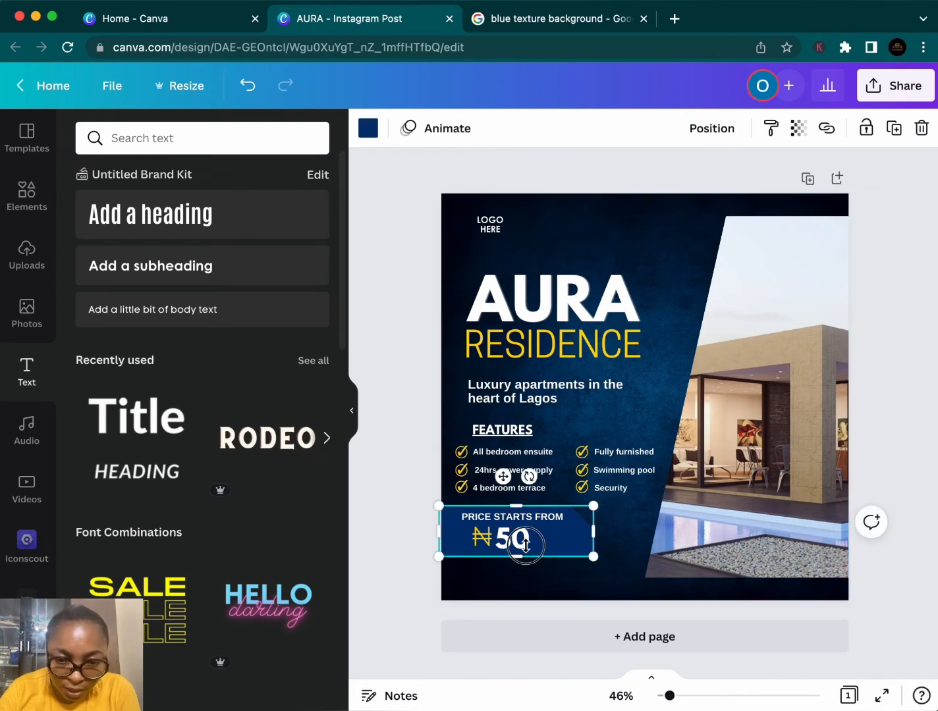
pyautogui.click(622, 585)
# Enlarge "50" to size 55.9 and scale up the naira symbol beside it to match
pyautogui.click(520, 543)
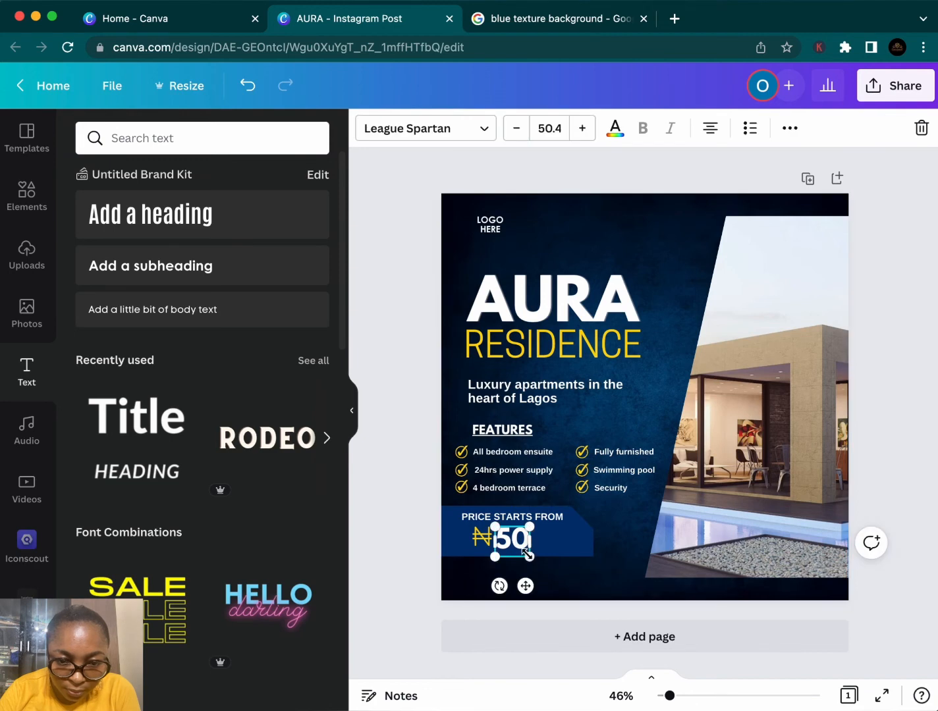
pyautogui.moveTo(529, 556); pyautogui.dragTo(536, 556)
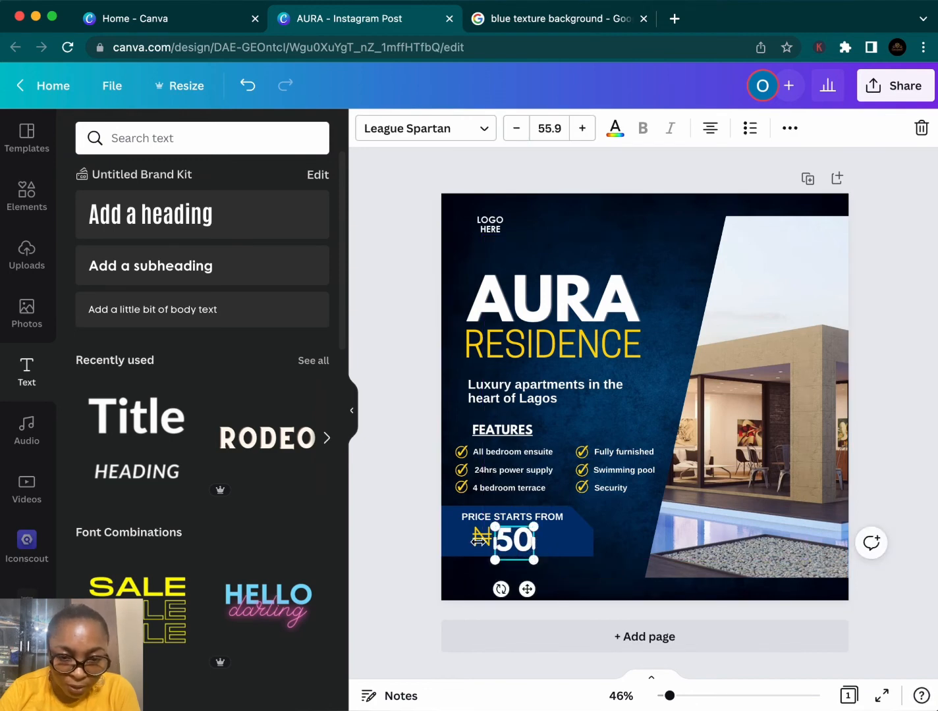
pyautogui.click(635, 583)
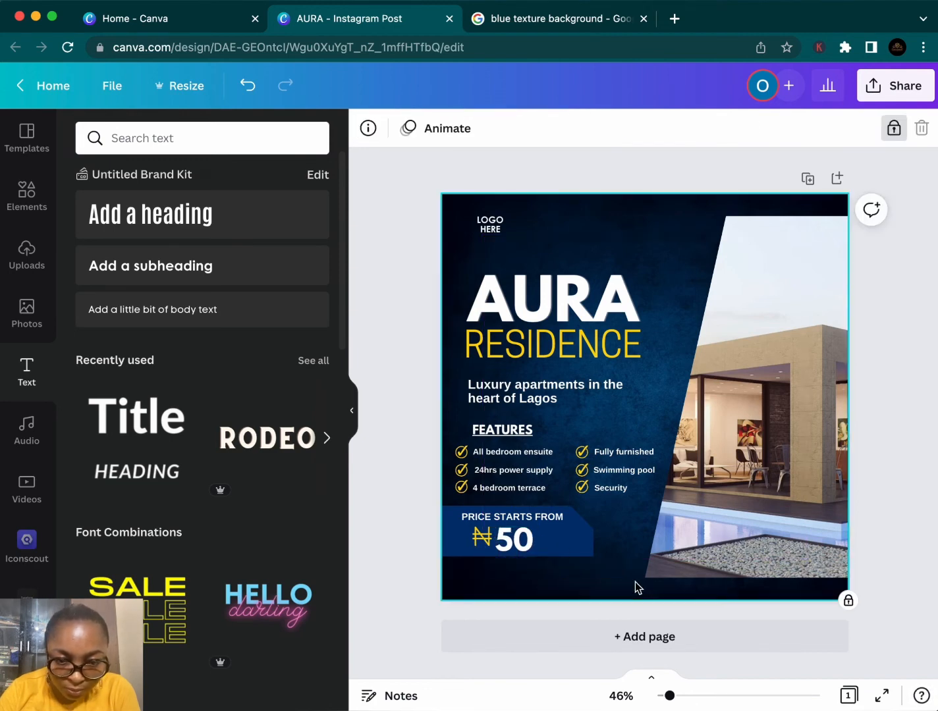
pyautogui.click(482, 538)
pyautogui.moveTo(492, 548); pyautogui.dragTo(478, 539)
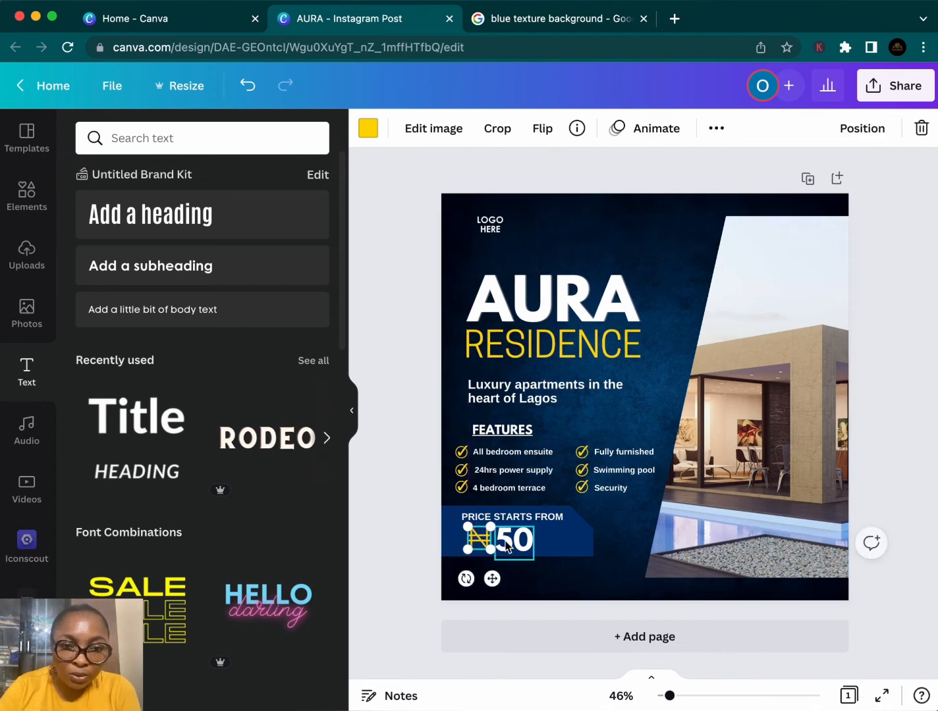
# Colour the "50" price text in the document's yellow
pyautogui.click(514, 540)
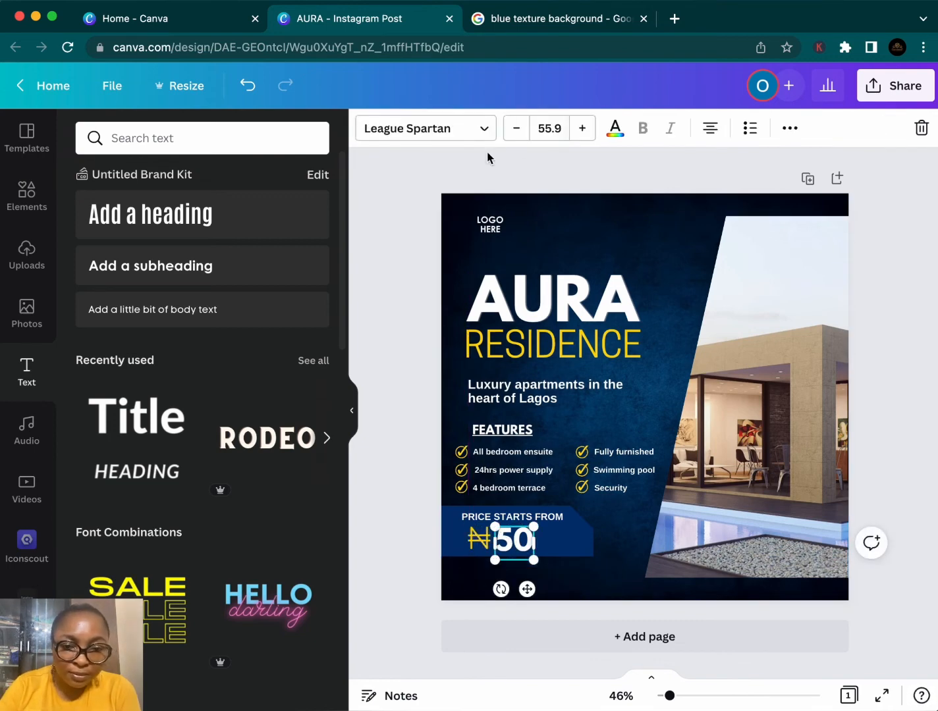
pyautogui.click(614, 128)
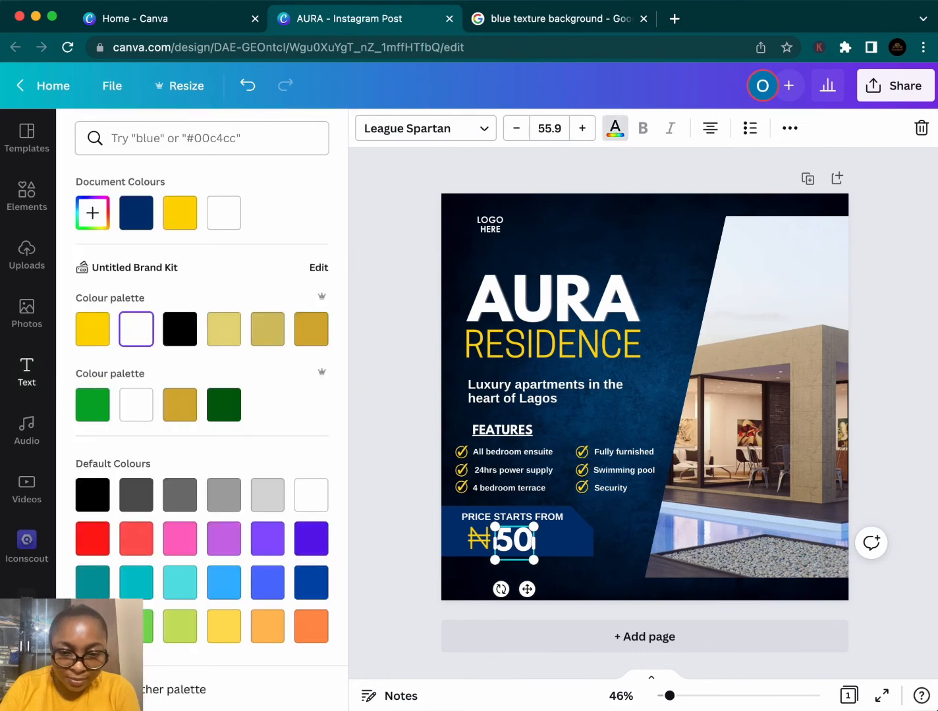
pyautogui.click(172, 219)
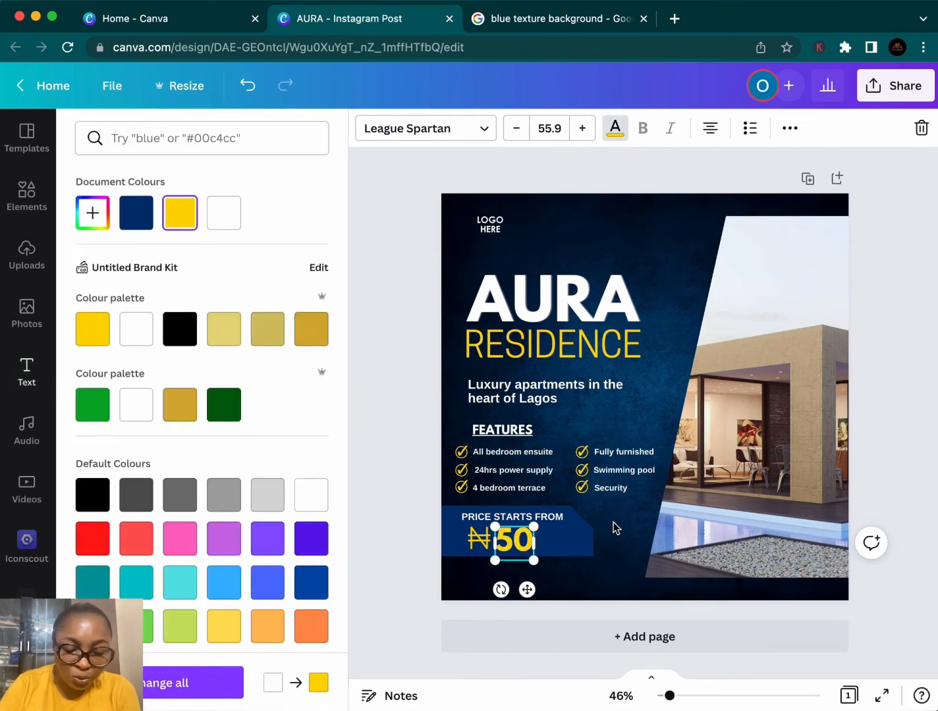
pyautogui.press('Escape')
pyautogui.click(615, 523)
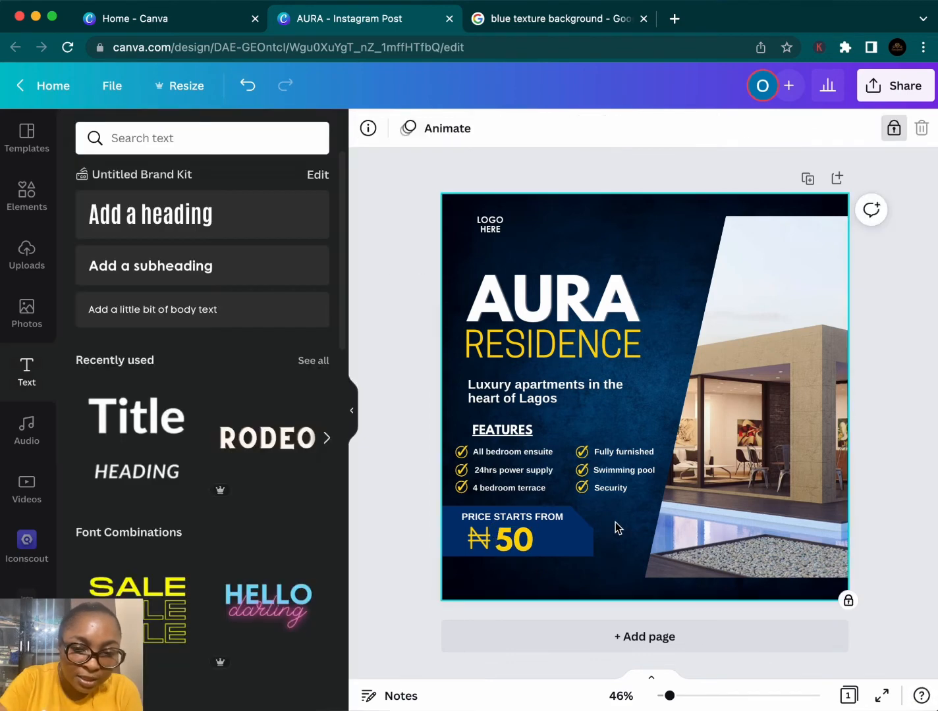
# Duplicate "PRICE STARTS FROM" to the lower right of the price and replace the copy's text with "/PER UNIT"
pyautogui.click(560, 519)
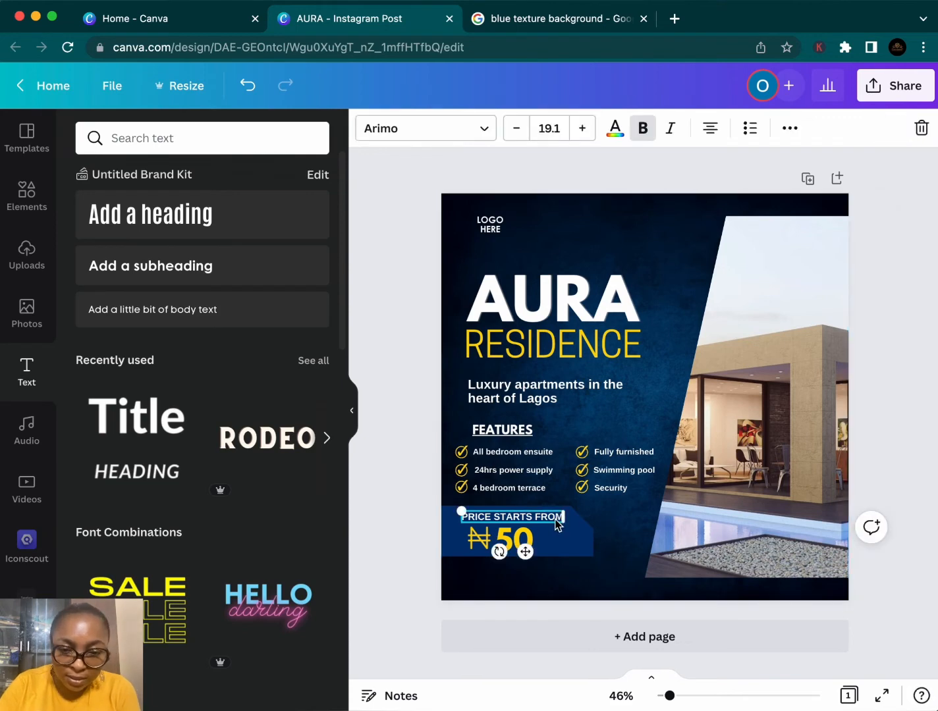
pyautogui.moveTo(556, 518); pyautogui.dragTo(606, 552)
pyautogui.doubleClick(608, 552)
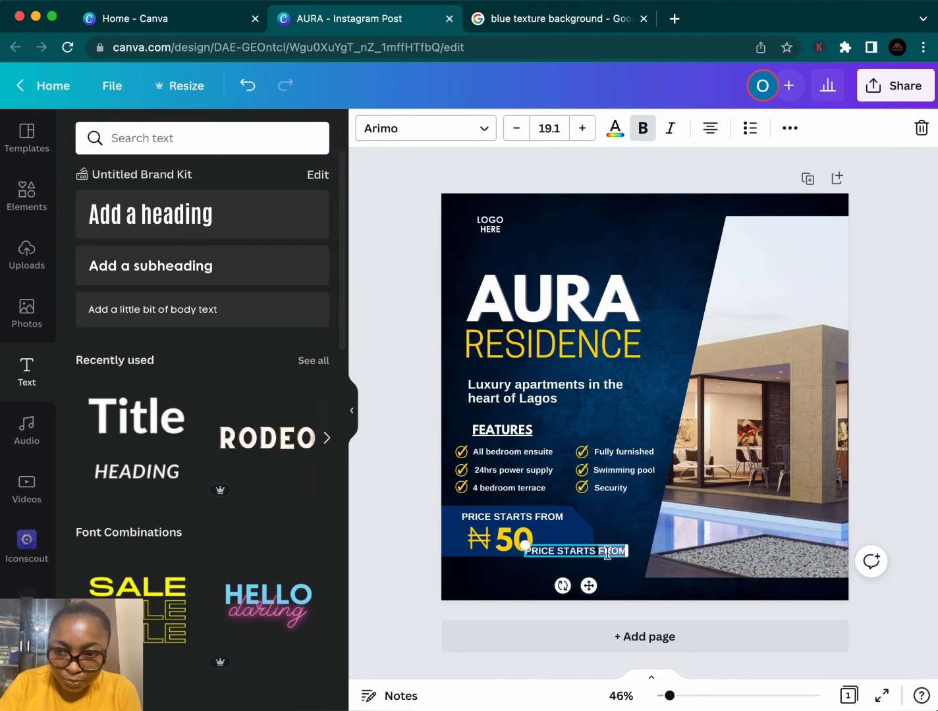
pyautogui.press('BackSpace')
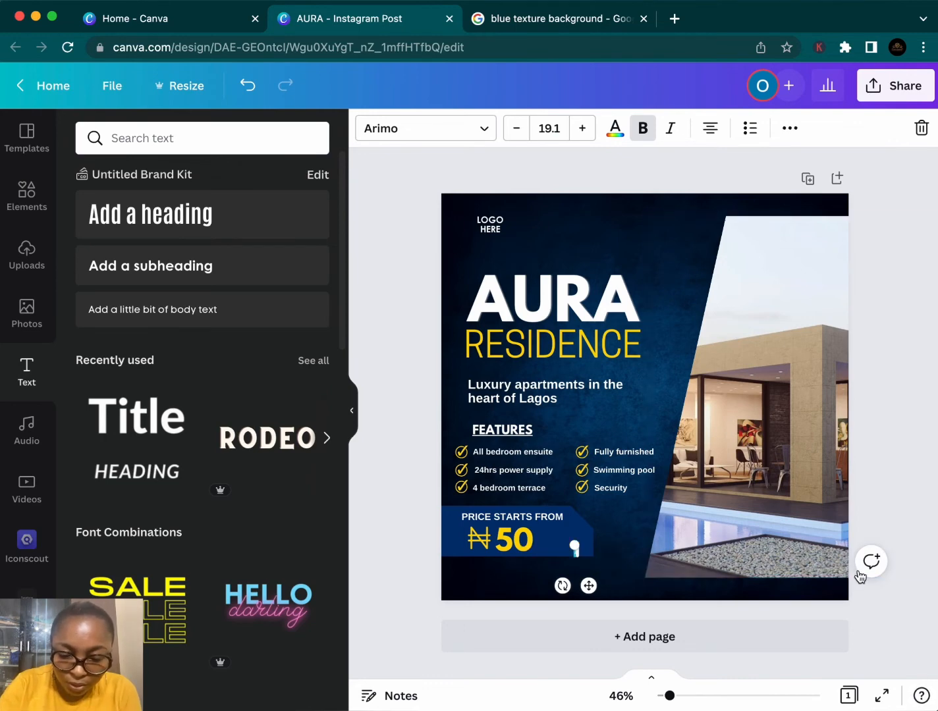
pyautogui.write('/PE')
pyautogui.write('R')
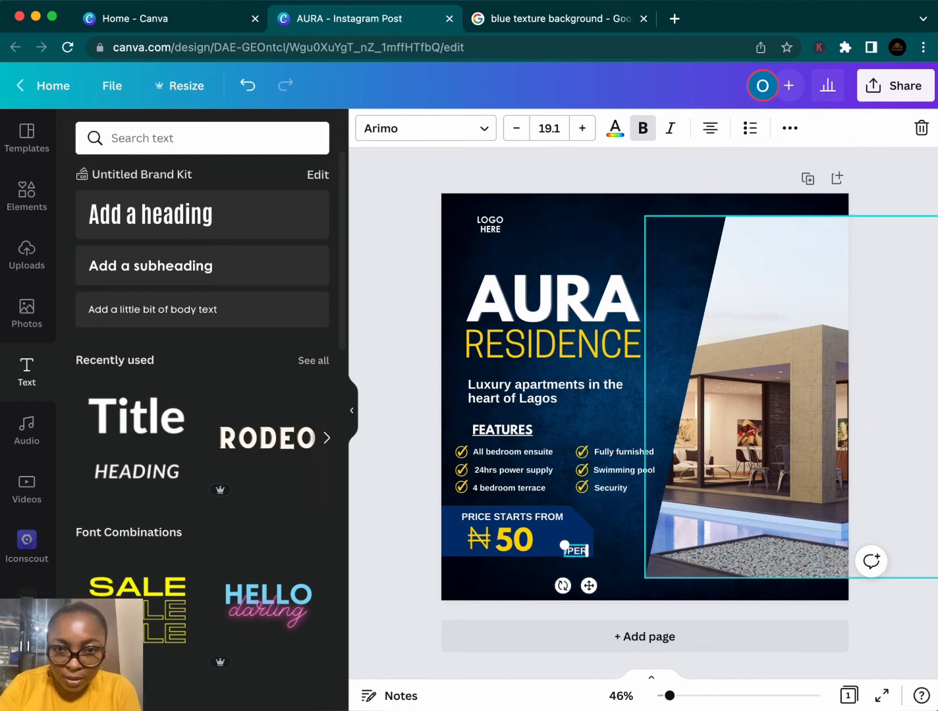
pyautogui.write(' UNIT')
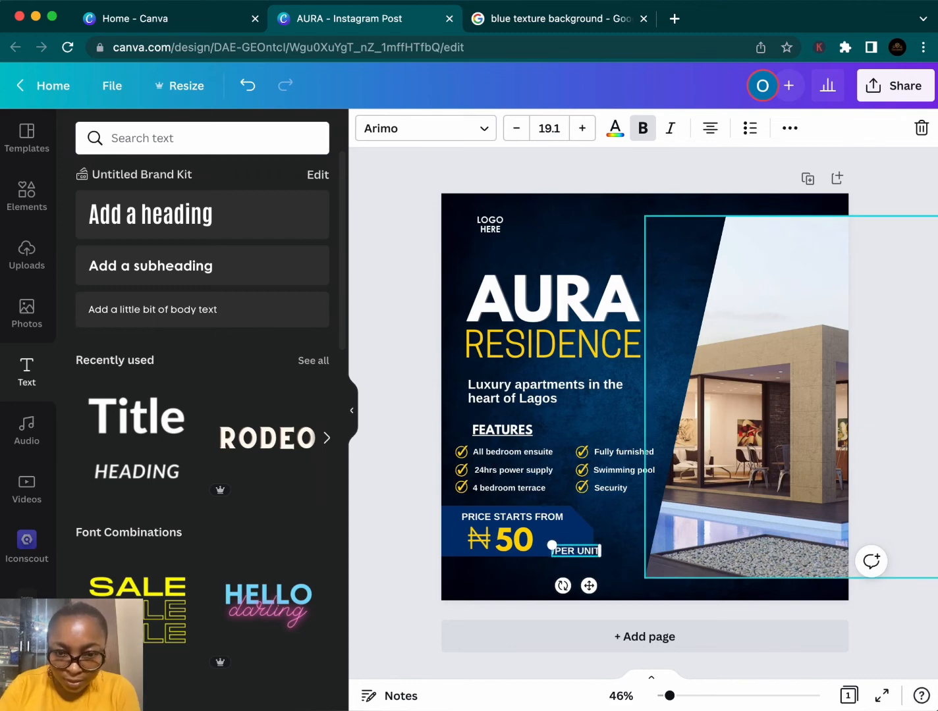
# Remove the bold from "/PER UNIT" and place it on the banner directly to the right of "50"
pyautogui.click(643, 134)
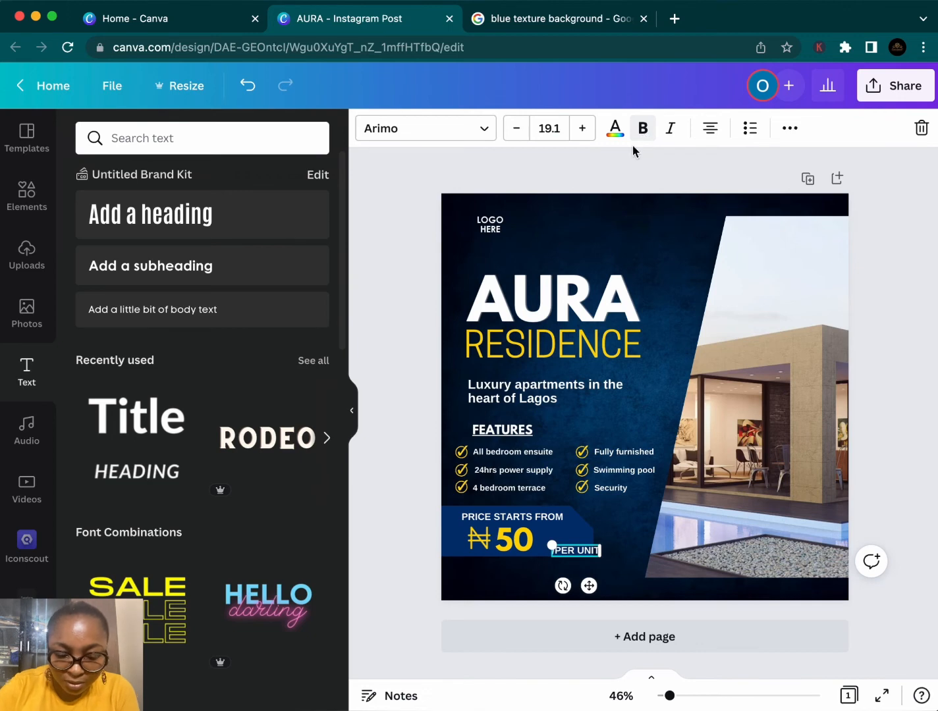
pyautogui.press('super+b')
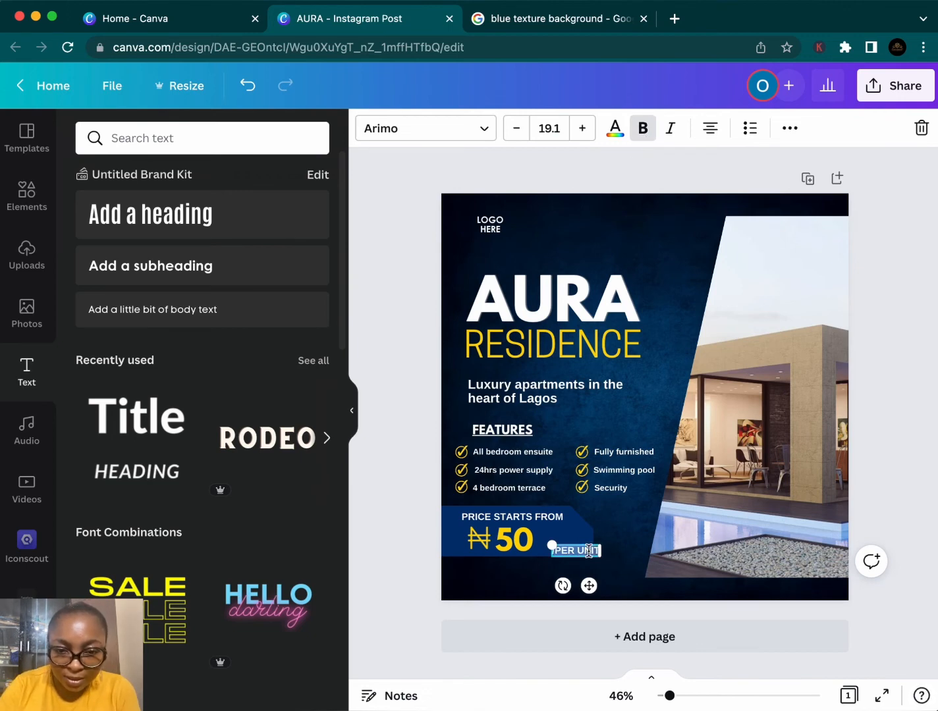
pyautogui.click(643, 133)
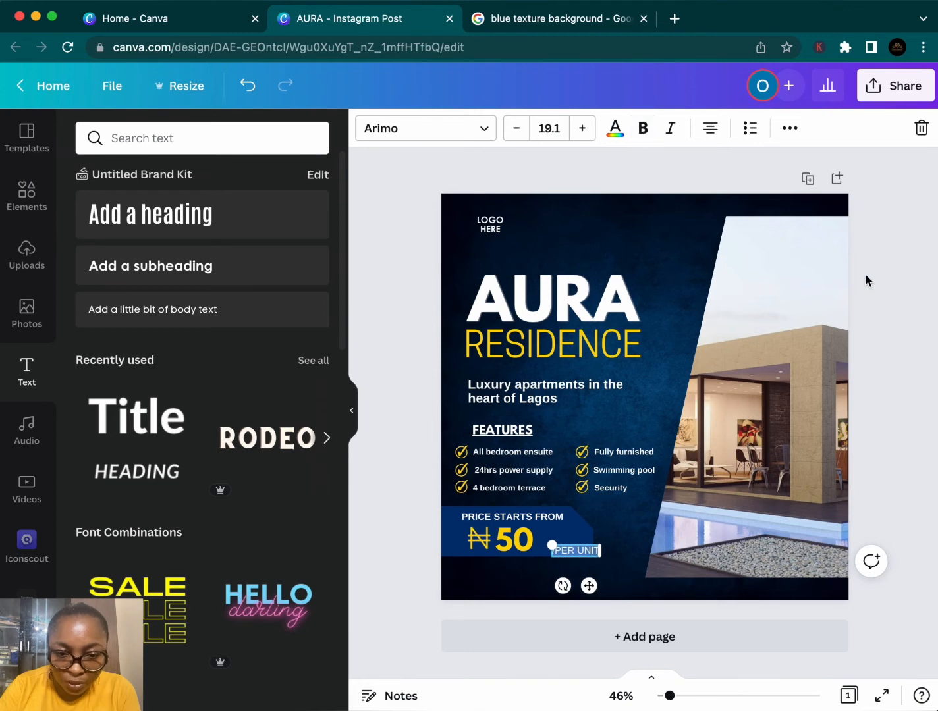
pyautogui.click(625, 521)
pyautogui.moveTo(584, 556); pyautogui.dragTo(570, 550)
pyautogui.click(629, 567)
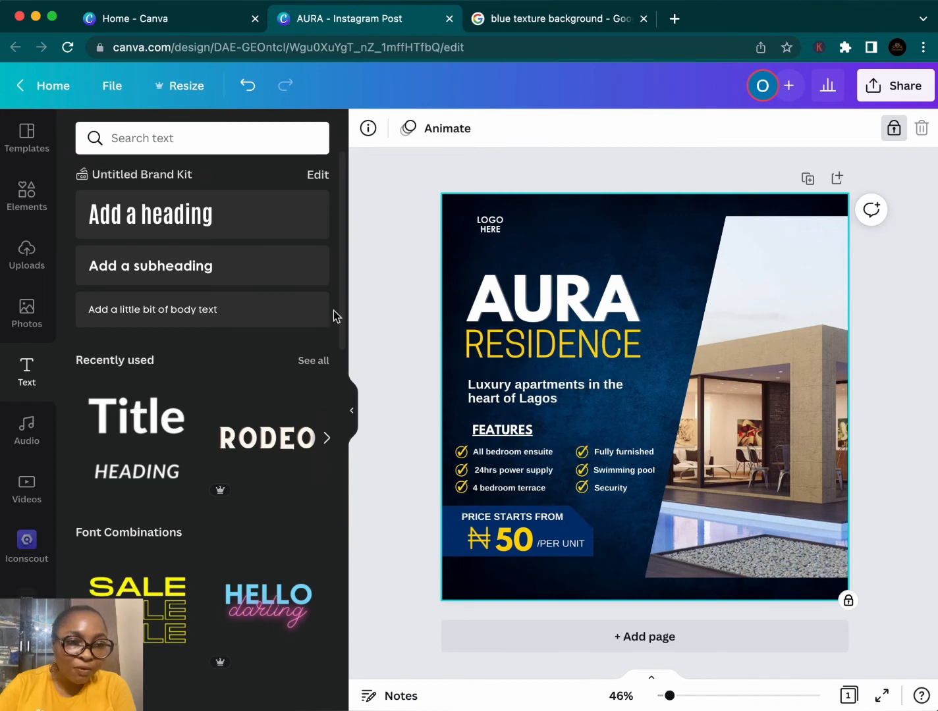
# Search the elements library for "CONTACT" and add the solid person icon to the flyer
pyautogui.click(27, 194)
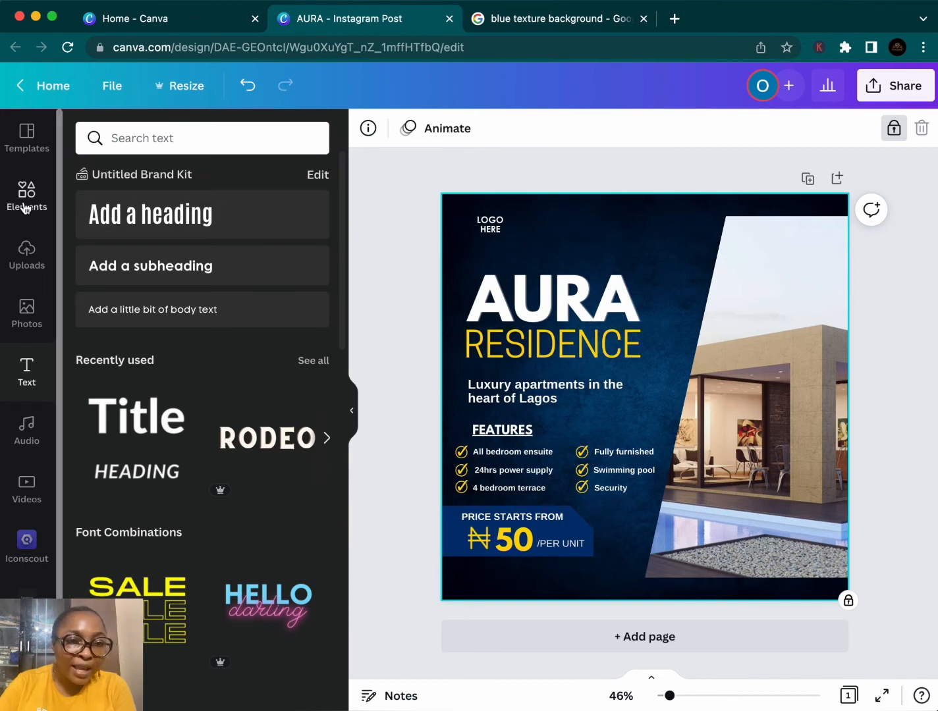
pyautogui.click(86, 138)
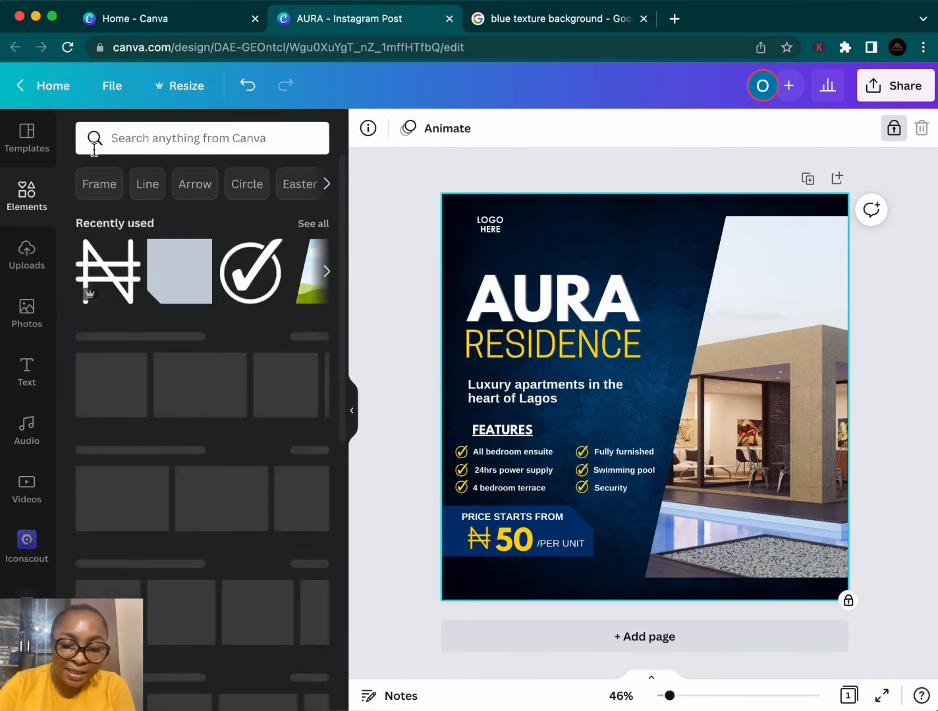
pyautogui.click(203, 138)
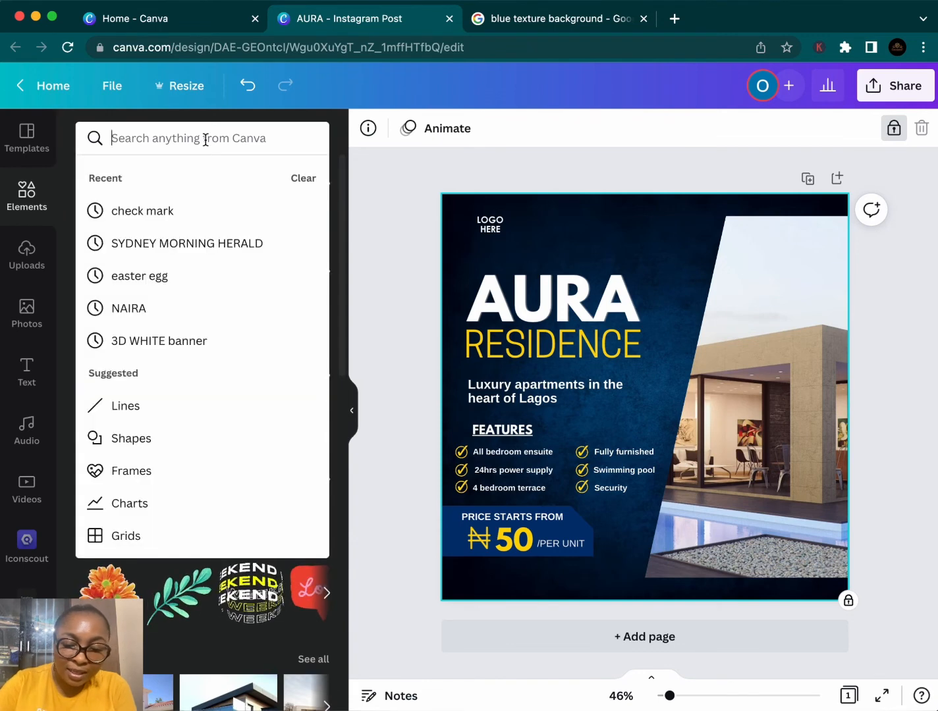
pyautogui.write('CONTACT')
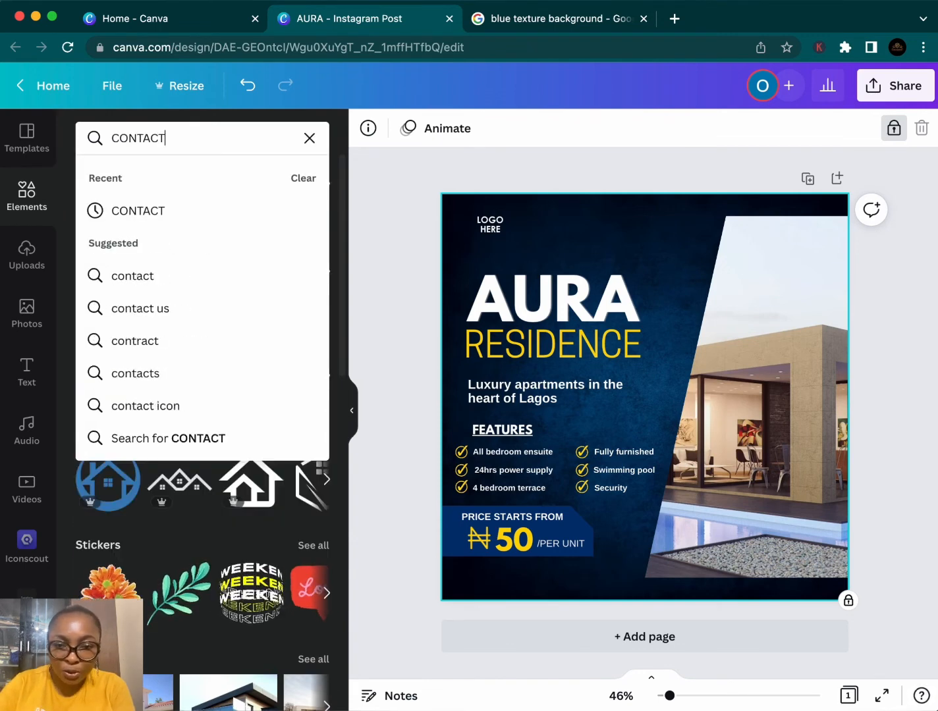
pyautogui.press('Return')
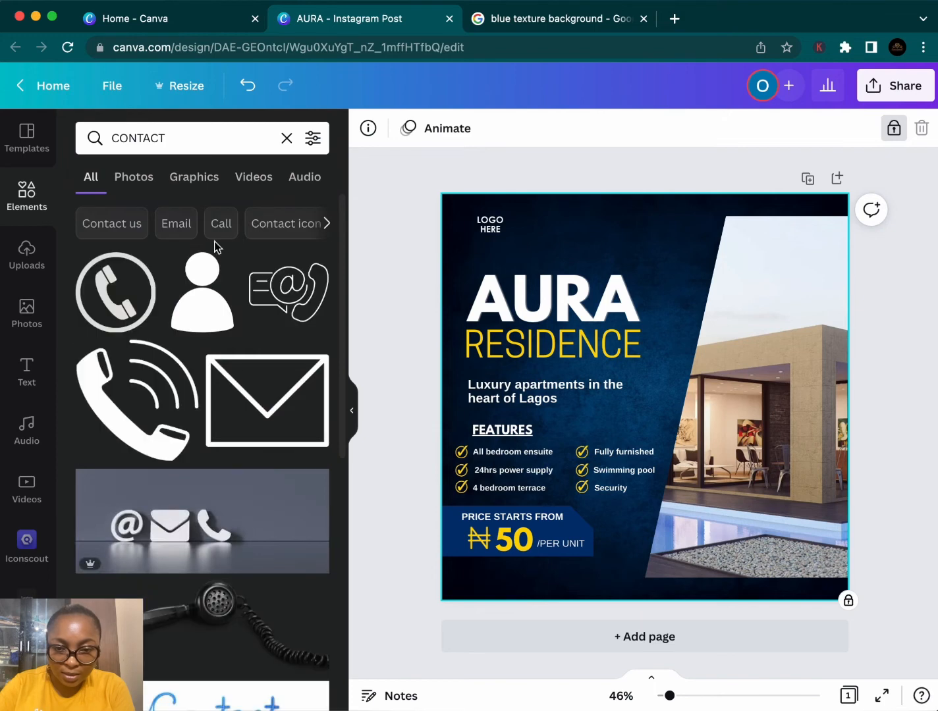
pyautogui.click(212, 312)
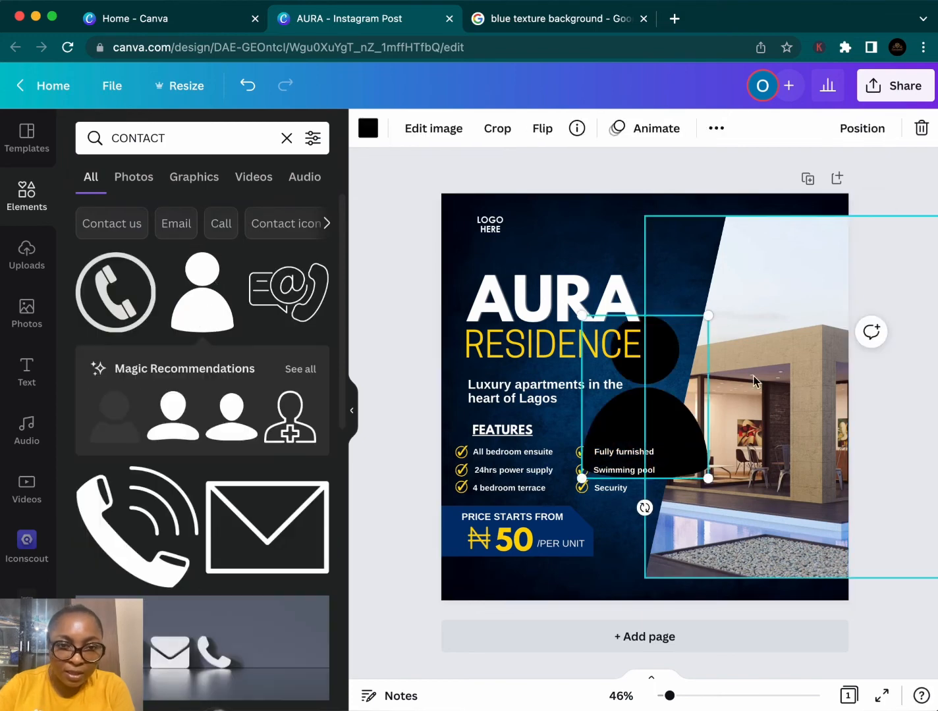
# Colour the person icon white and shrink it to a small contact symbol
pyautogui.moveTo(695, 355); pyautogui.dragTo(645, 501)
pyautogui.click(369, 132)
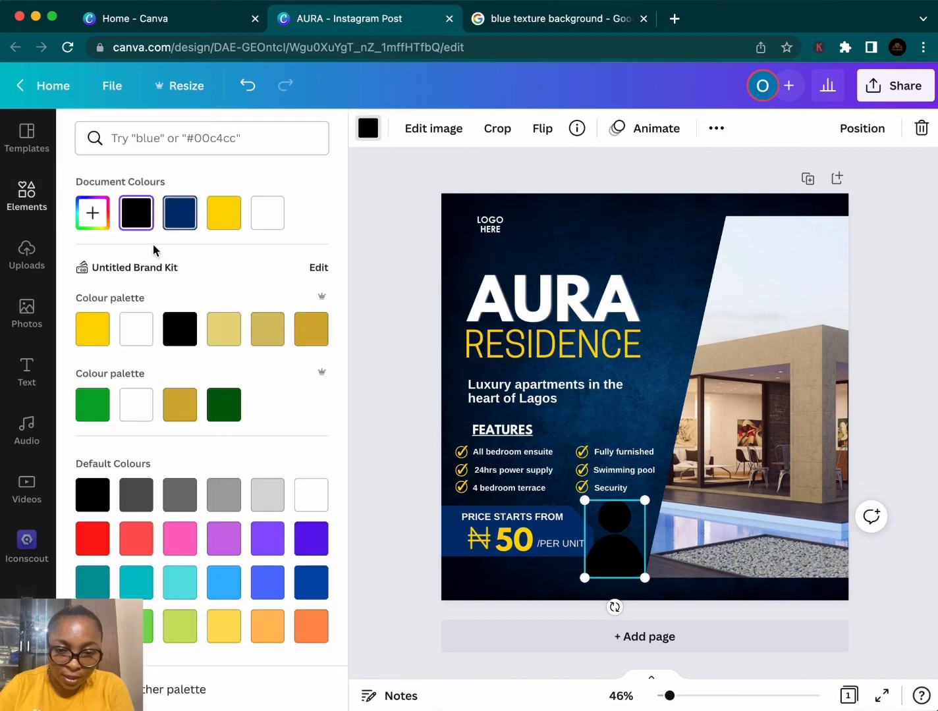
pyautogui.click(279, 221)
pyautogui.moveTo(645, 501); pyautogui.dragTo(625, 546)
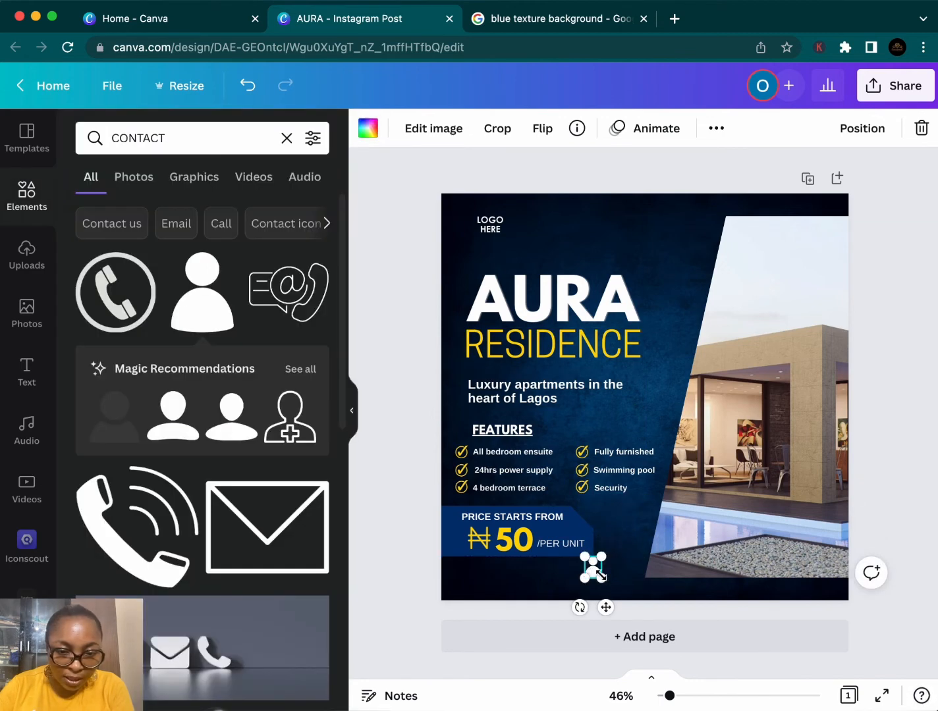
pyautogui.click(624, 551)
# Place the person icon below the price banner, near the flyer's lower-left corner
pyautogui.click(593, 568)
pyautogui.moveTo(593, 568); pyautogui.dragTo(472, 579)
pyautogui.click(505, 584)
# Duplicate "/PER UNIT" to the right of the person icon and replace the copy's text with "For more info:"
pyautogui.click(561, 547)
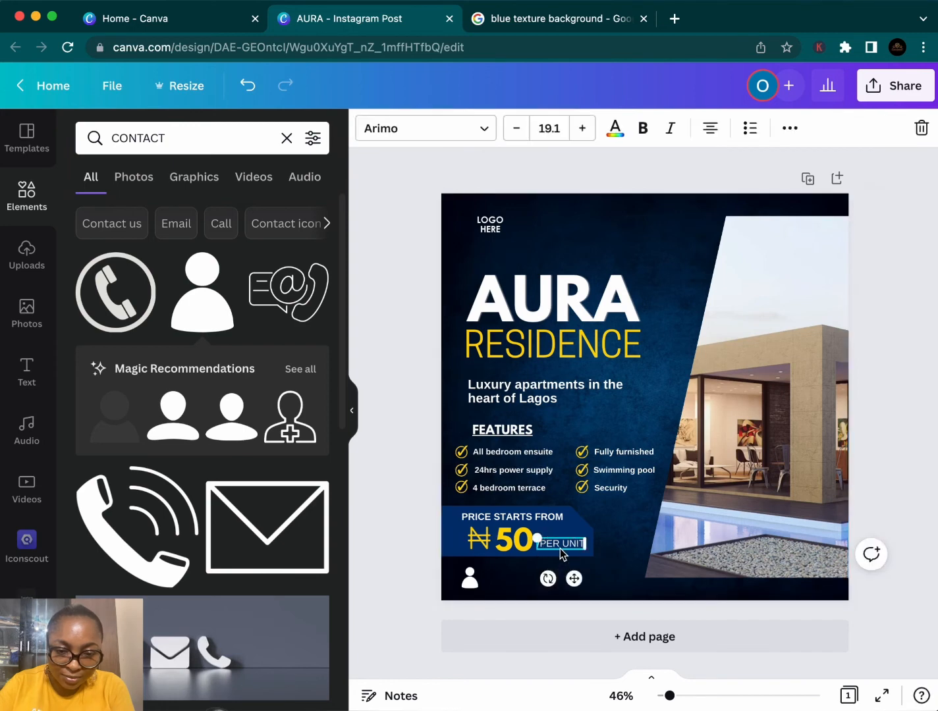
pyautogui.moveTo(561, 553); pyautogui.dragTo(513, 572)
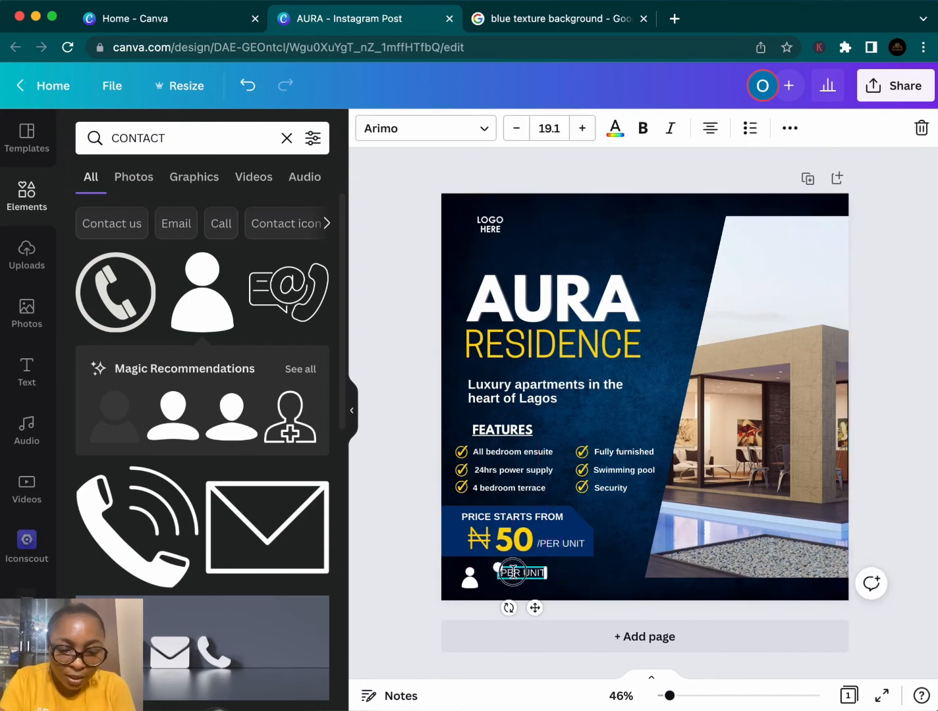
pyautogui.doubleClick(512, 572)
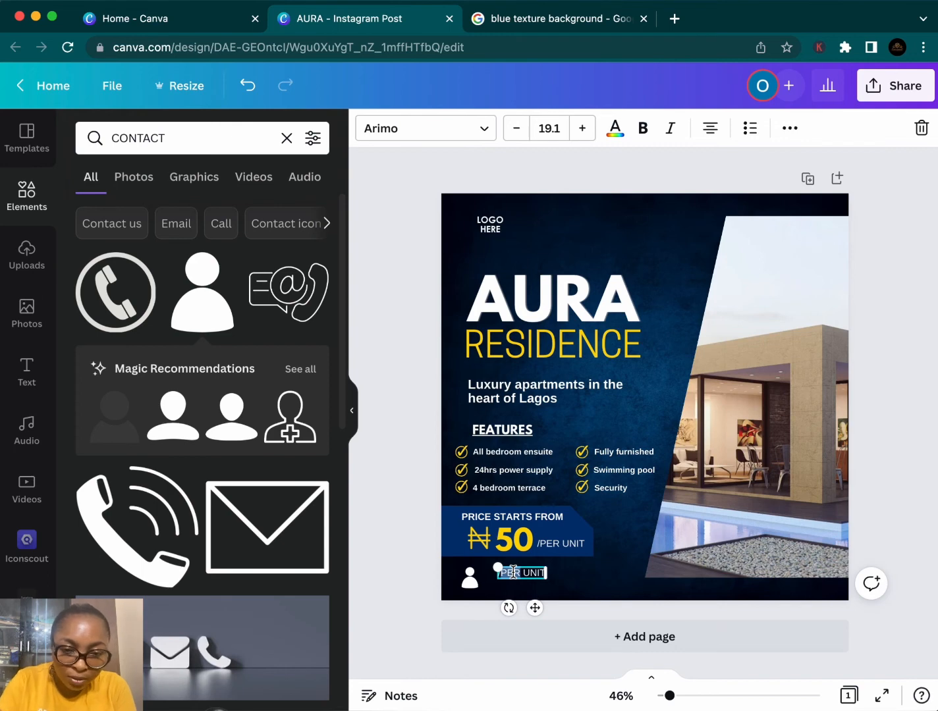
pyautogui.press('BackSpace')
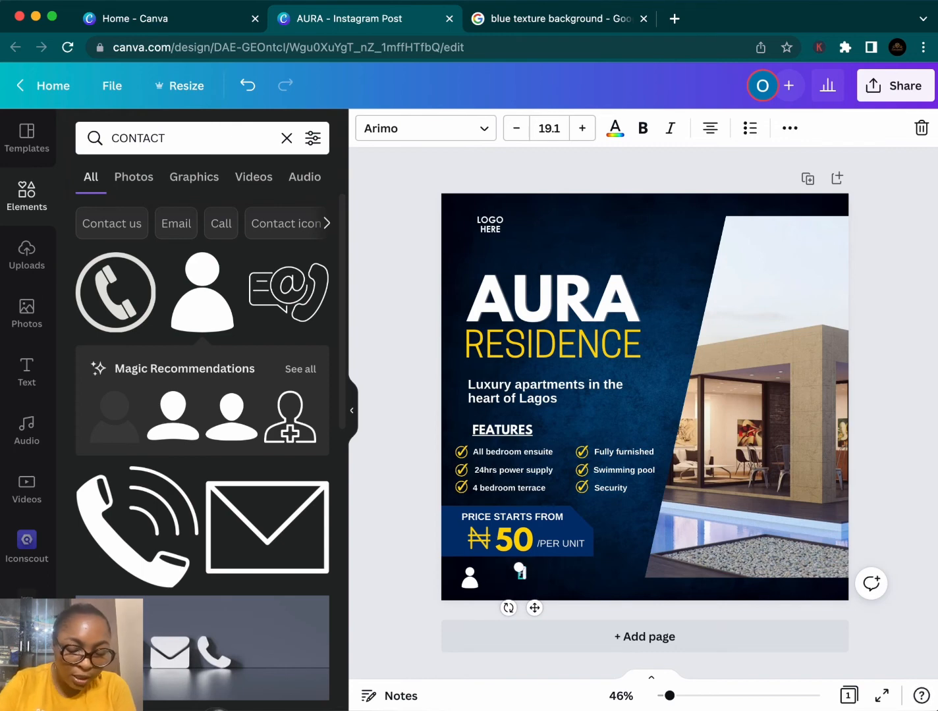
pyautogui.write('FOr more')
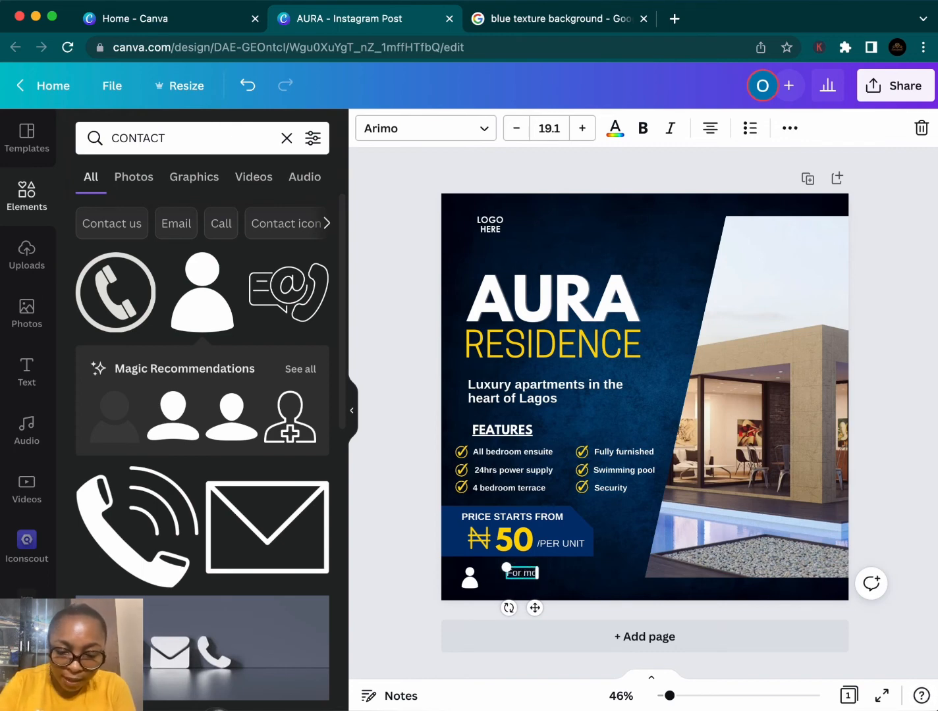
pyautogui.write(' in')
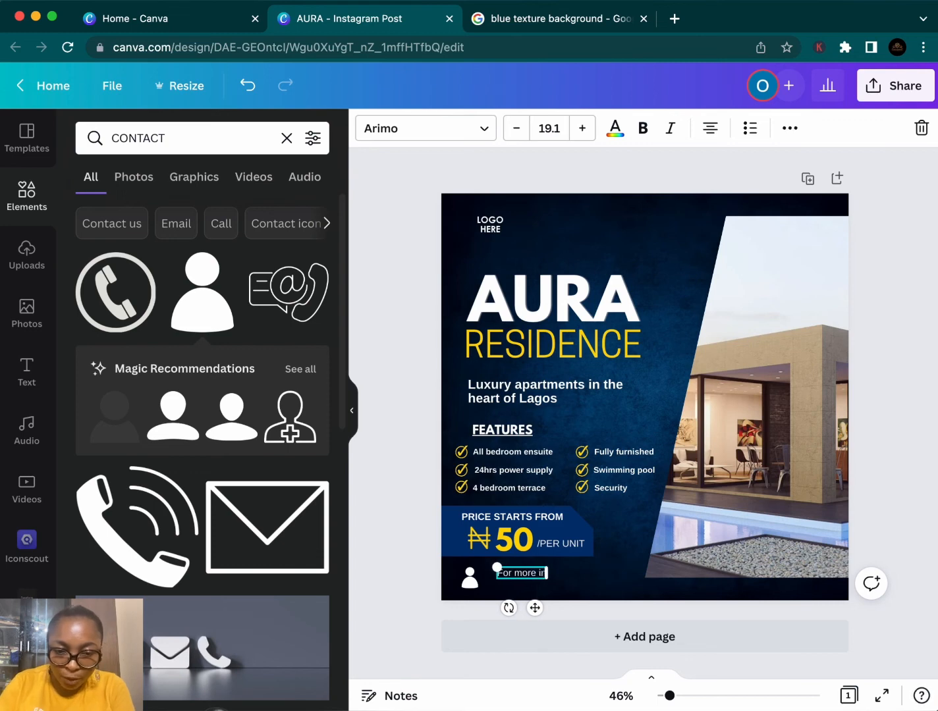
pyautogui.write('fo')
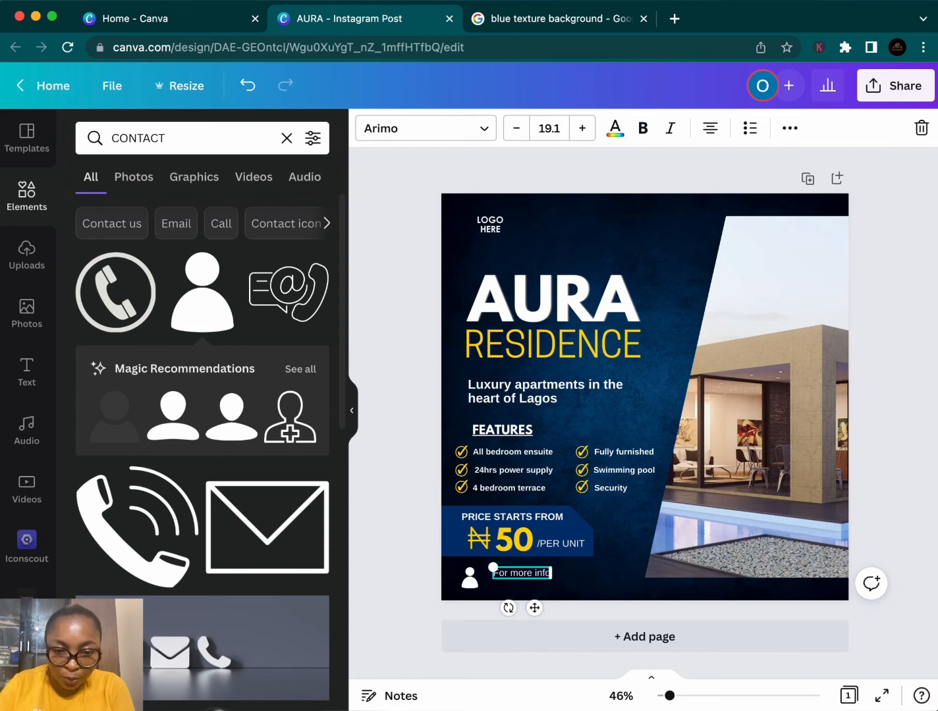
# Make "For more info:" bold and position it level with the top of the person icon, just to its right
pyautogui.click(643, 131)
pyautogui.click(530, 583)
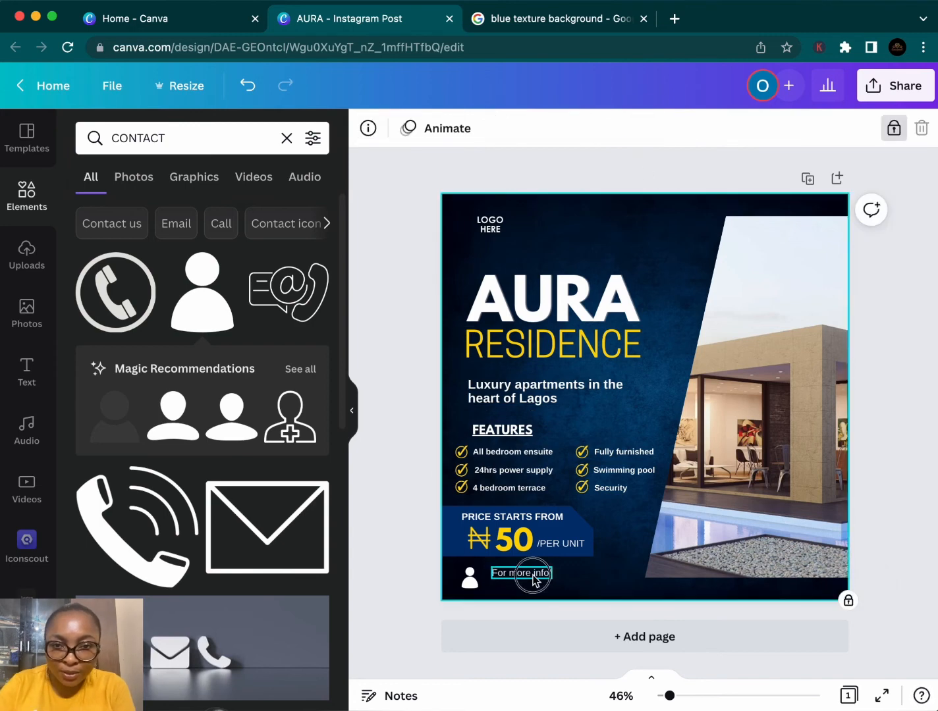
pyautogui.click(533, 575)
pyautogui.tripleClick(533, 575)
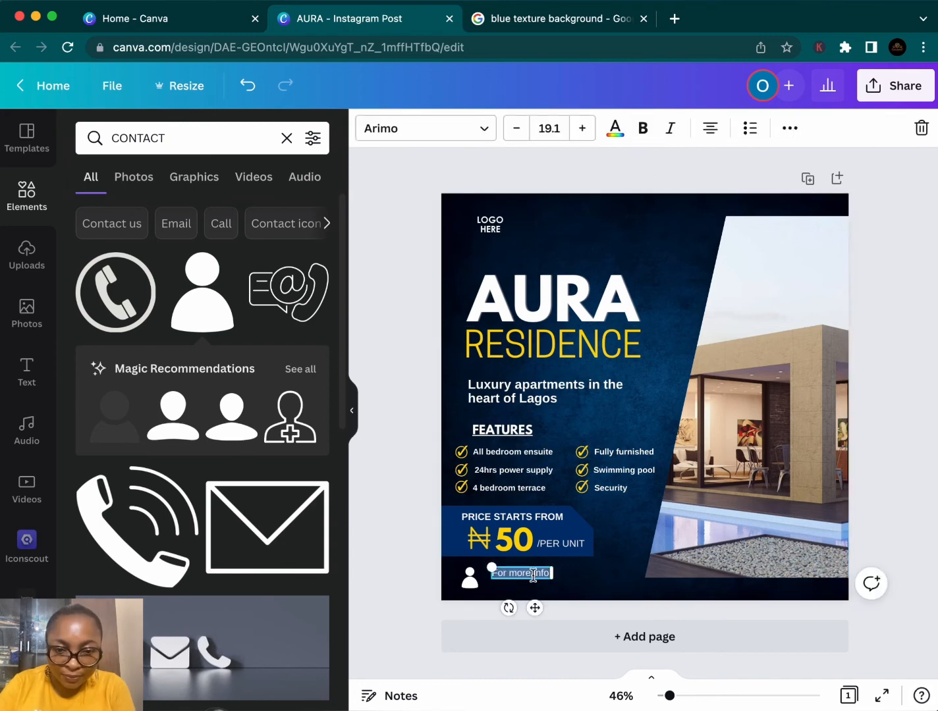
pyautogui.click(643, 133)
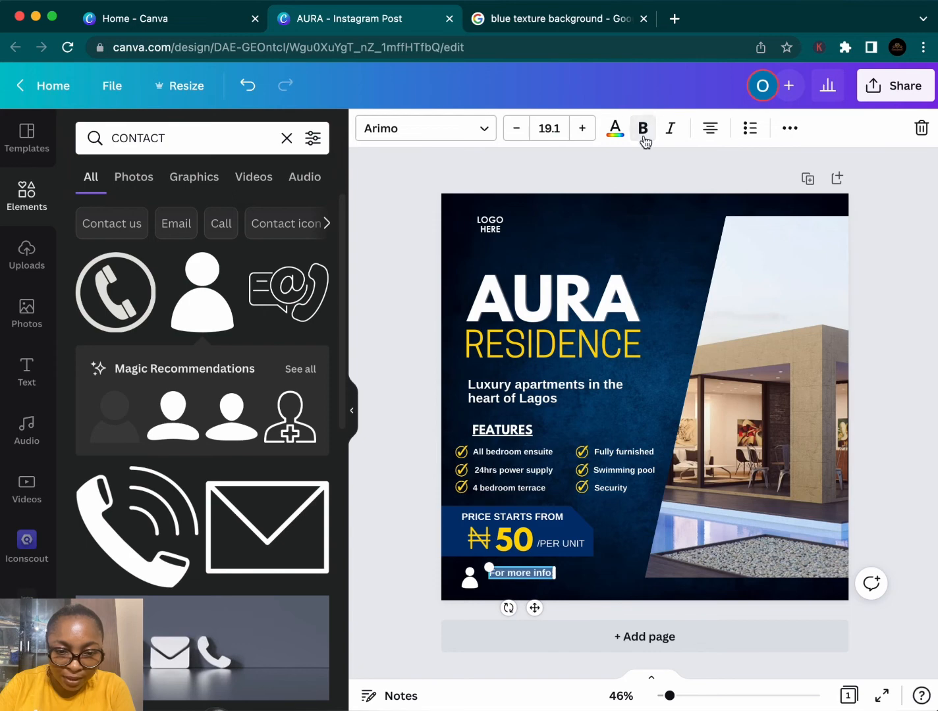
pyautogui.click(603, 582)
pyautogui.moveTo(542, 578); pyautogui.dragTo(540, 580)
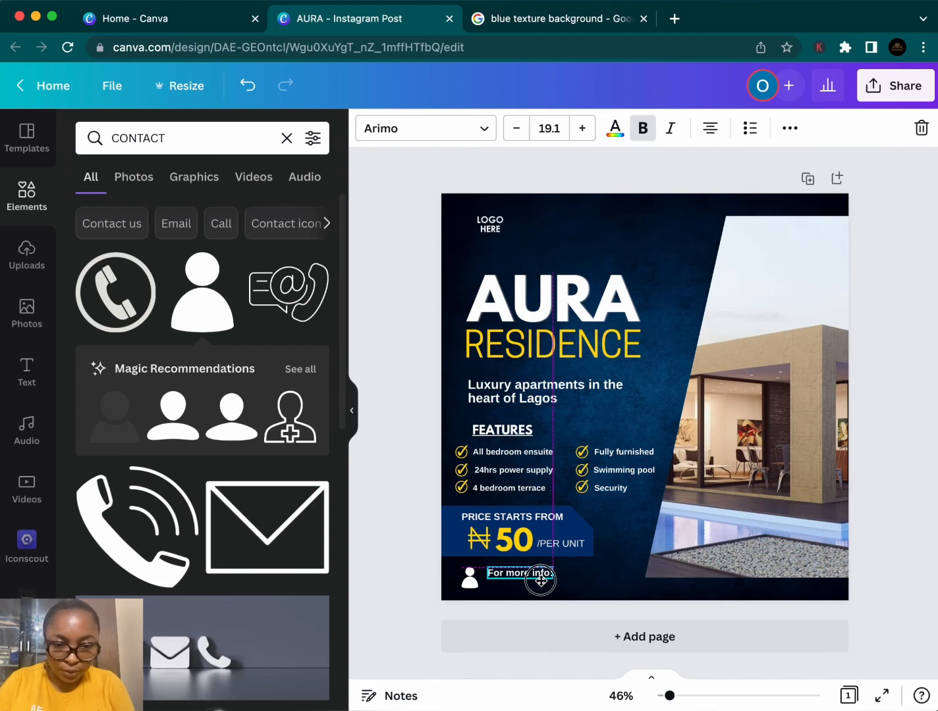
pyautogui.moveTo(540, 579); pyautogui.dragTo(541, 580)
pyautogui.click(587, 583)
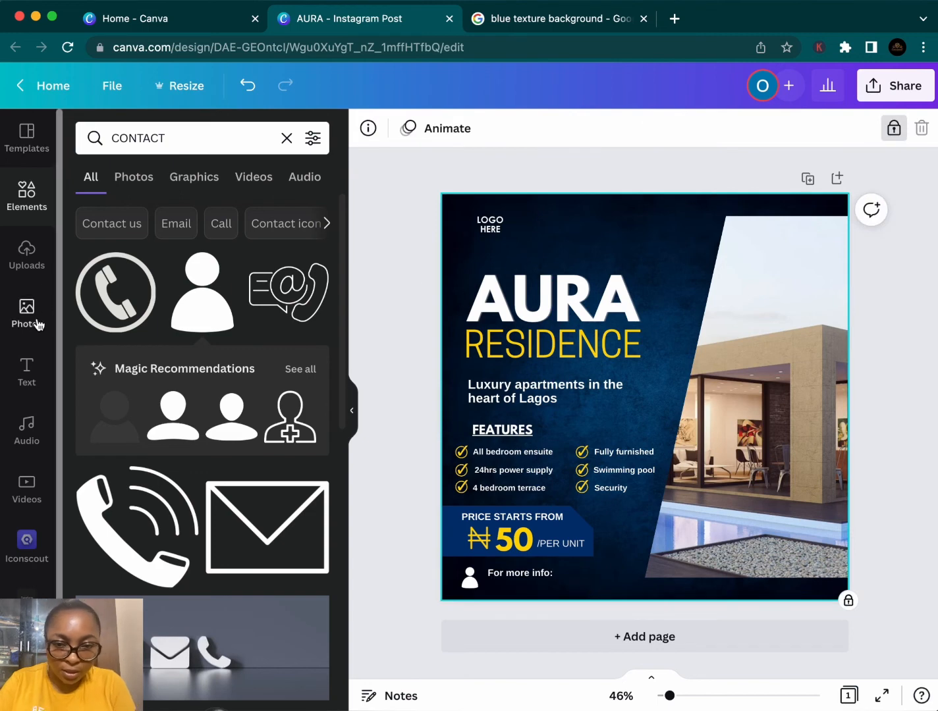
# Add a heading containing the contact phone number and place it beneath "For more info:"
pyautogui.click(26, 364)
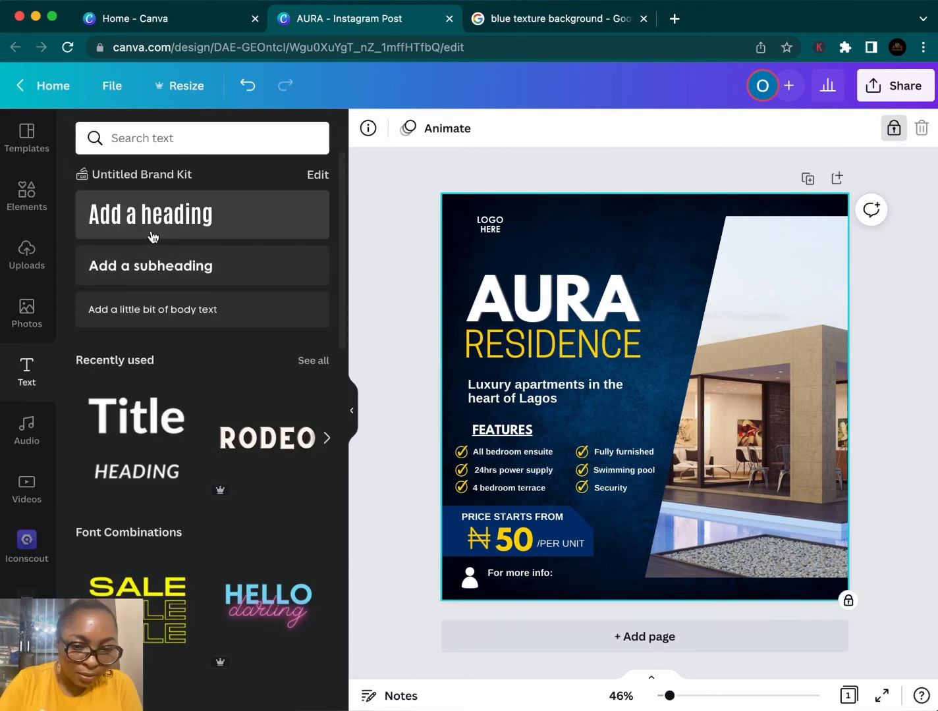
pyautogui.click(151, 229)
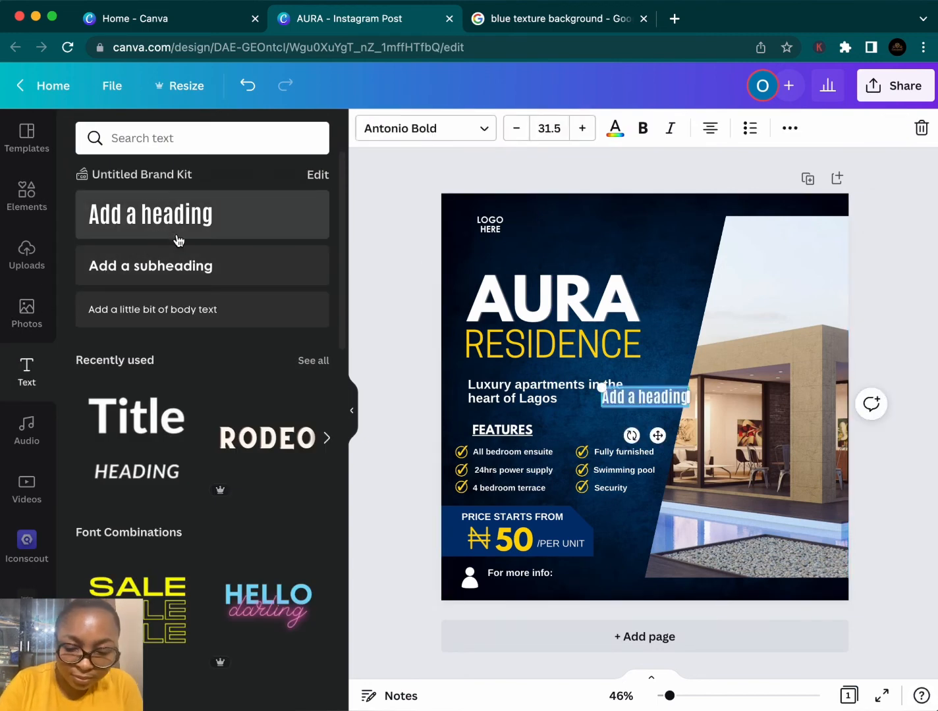
pyautogui.press('BackSpace')
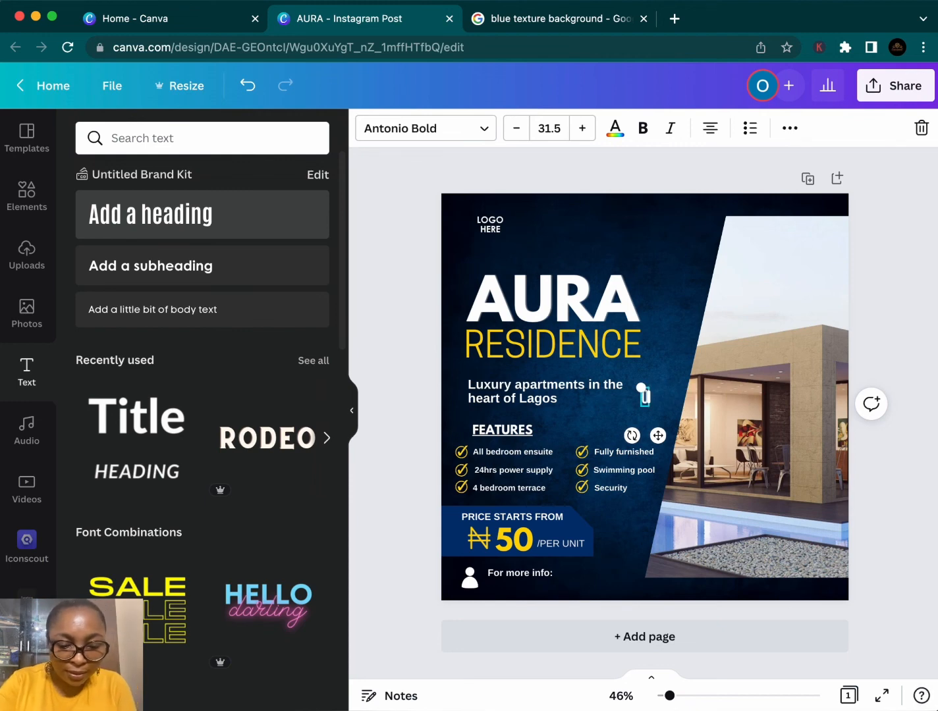
pyautogui.write('080')
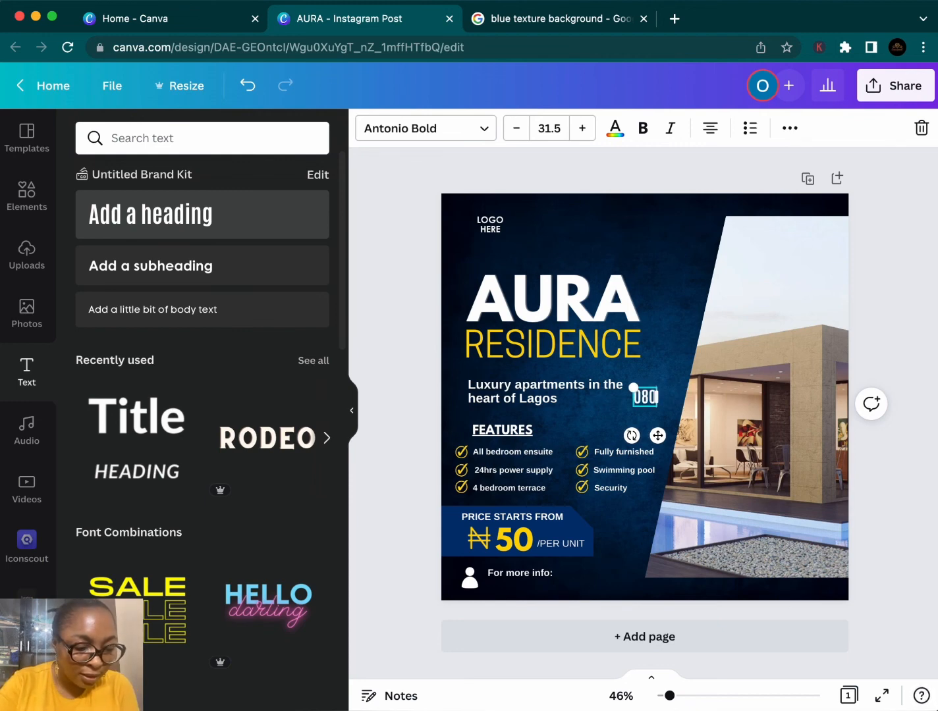
pyautogui.write('3')
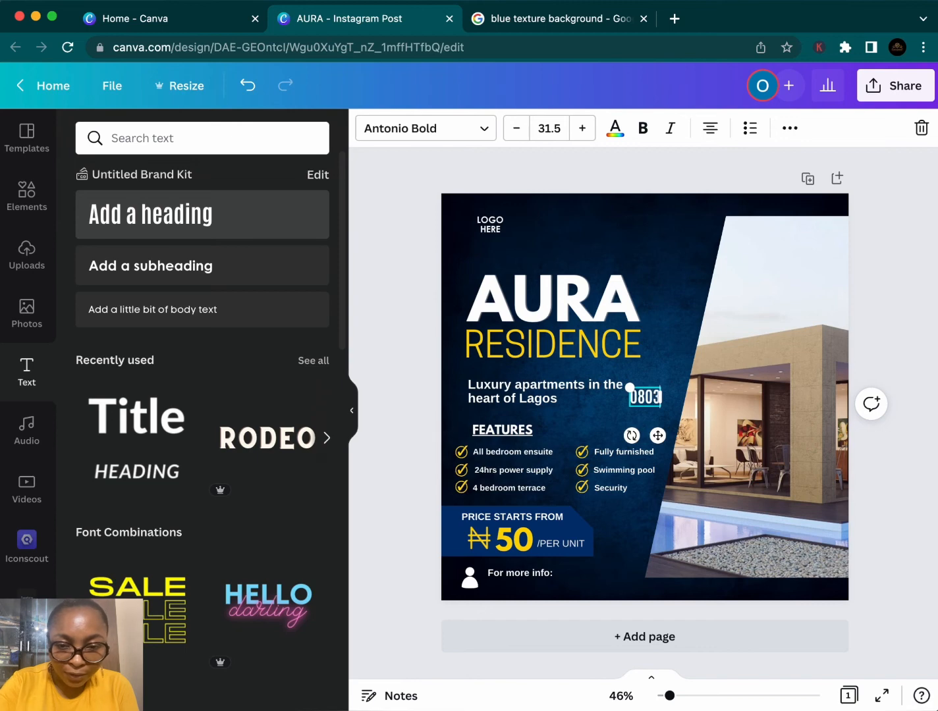
pyautogui.write('33333')
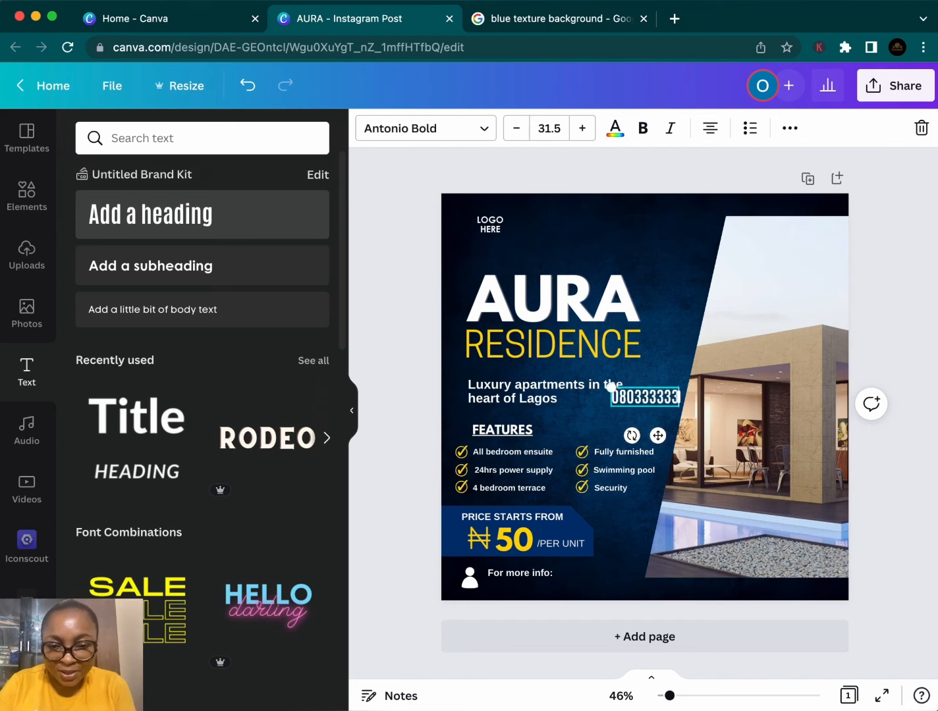
pyautogui.write('44444')
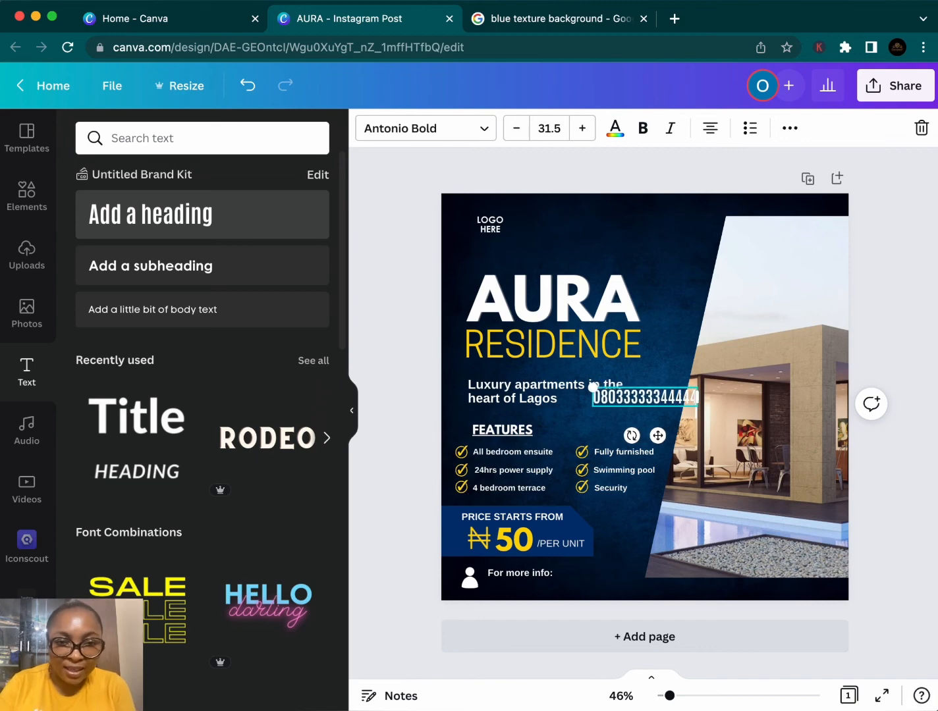
pyautogui.moveTo(658, 435); pyautogui.dragTo(562, 626)
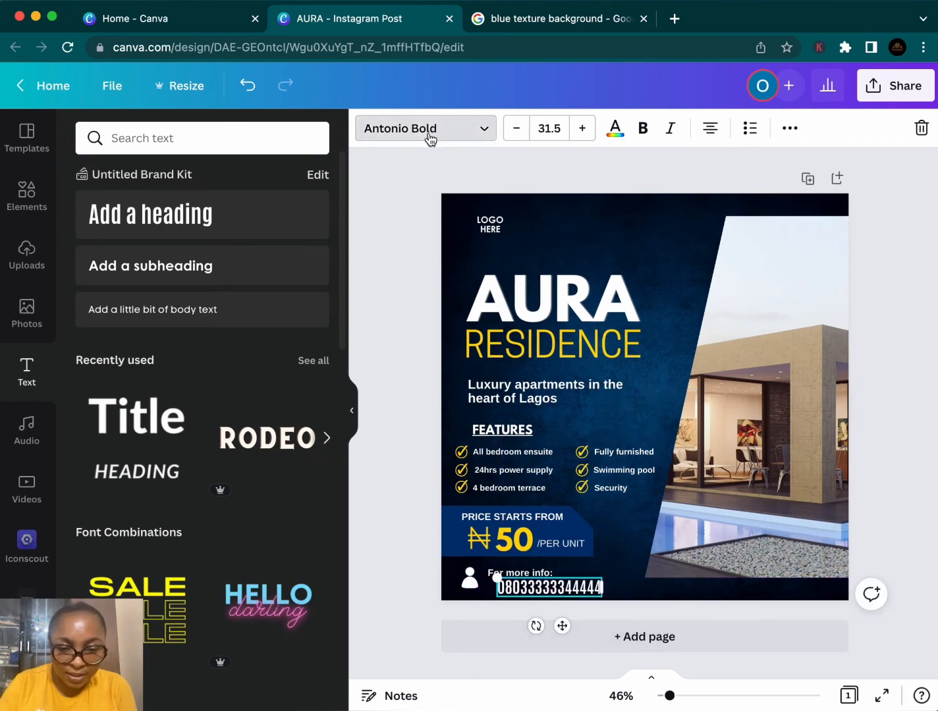
# Change the phone number's font to Cooper Hewitt and shrink the text to size 16.6
pyautogui.click(430, 135)
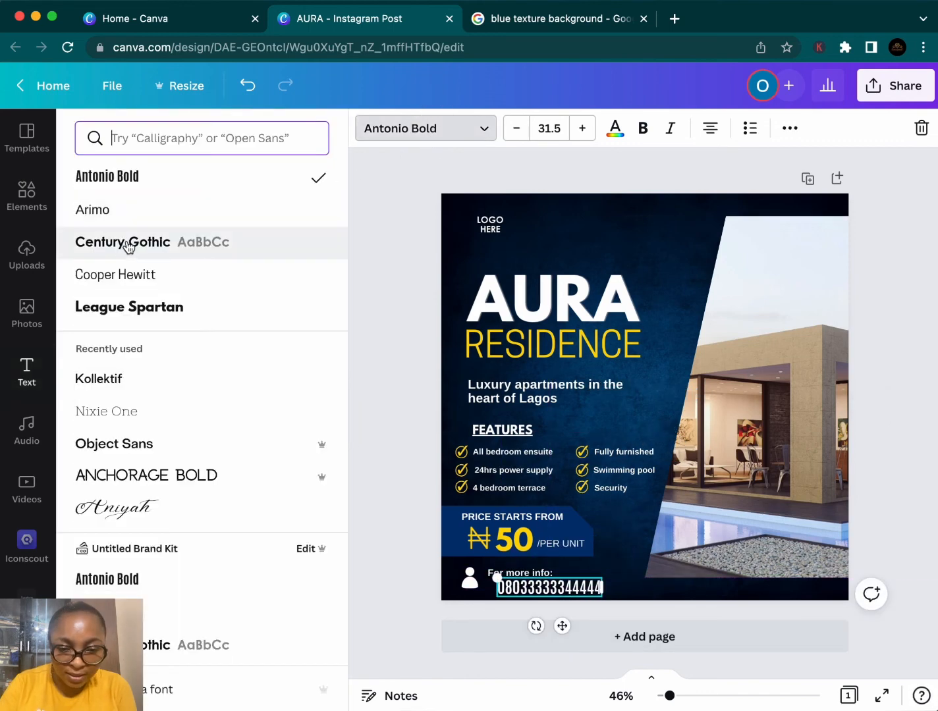
pyautogui.click(163, 284)
pyautogui.moveTo(485, 575); pyautogui.dragTo(545, 572)
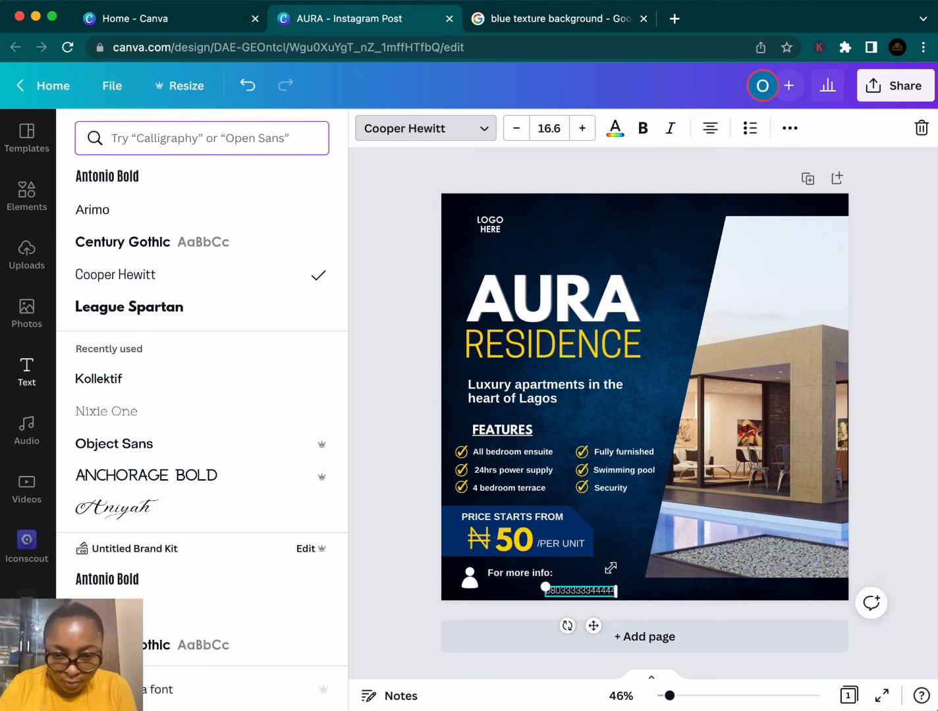
# Enlarge the phone number to size 20.2 and left-align it directly under "For more info:"
pyautogui.click(590, 592)
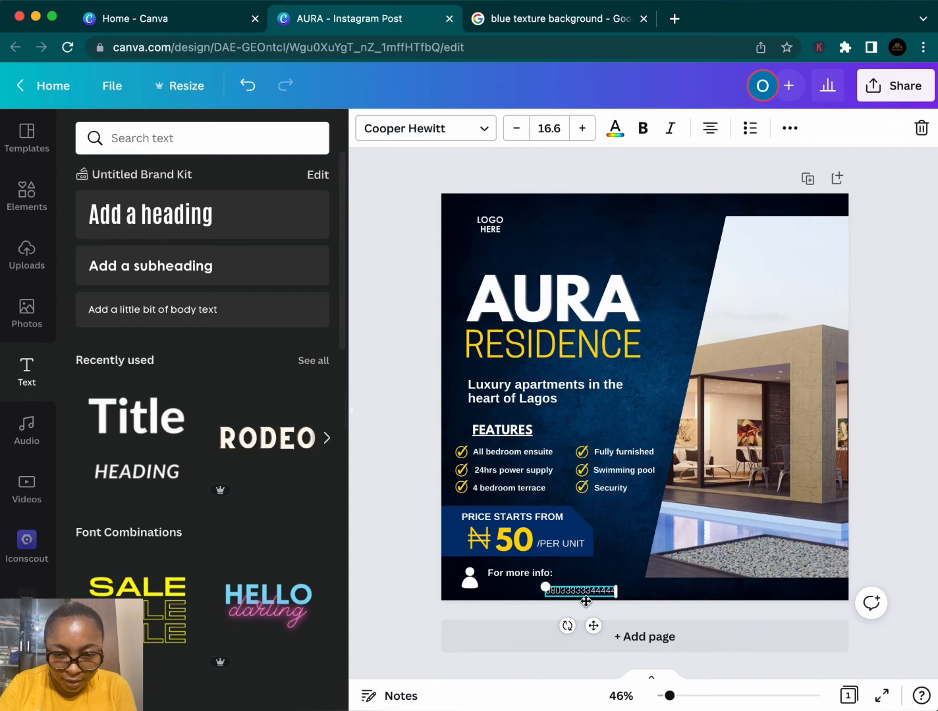
pyautogui.click(609, 573)
pyautogui.moveTo(597, 594); pyautogui.dragTo(460, 577)
pyautogui.click(625, 587)
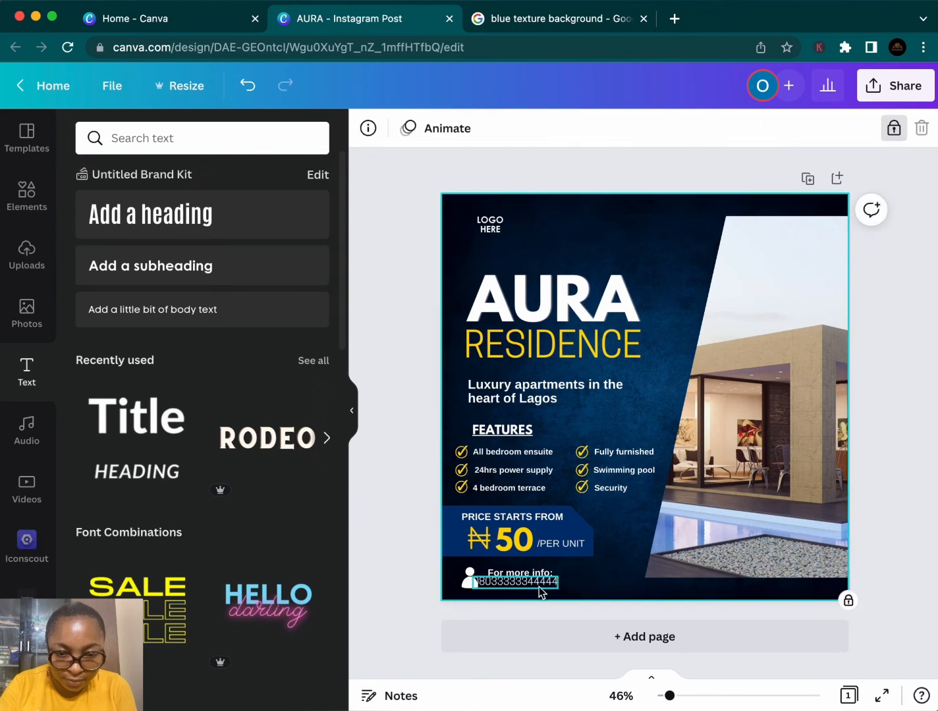
pyautogui.moveTo(533, 587); pyautogui.dragTo(547, 589)
pyautogui.click(597, 577)
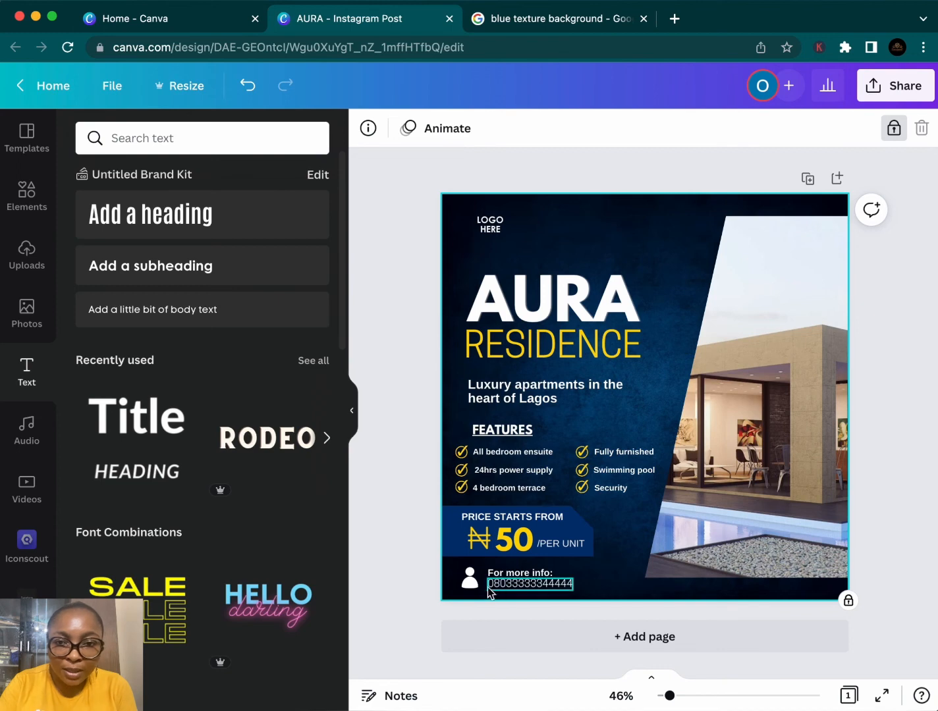
# Make the phone number under "For more info:" bold
pyautogui.click(512, 587)
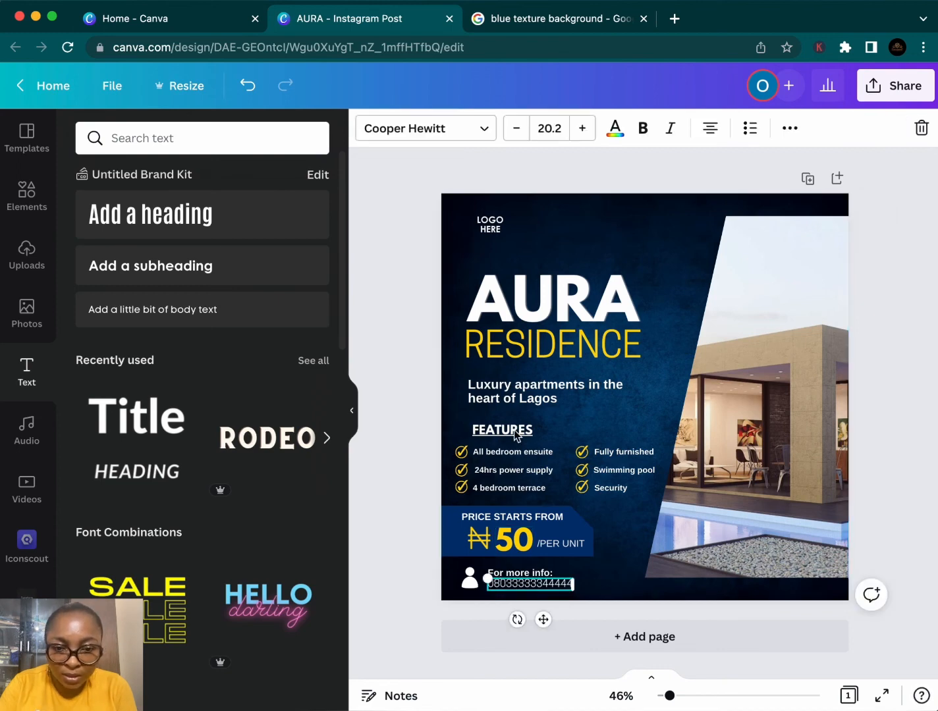
pyautogui.click(644, 129)
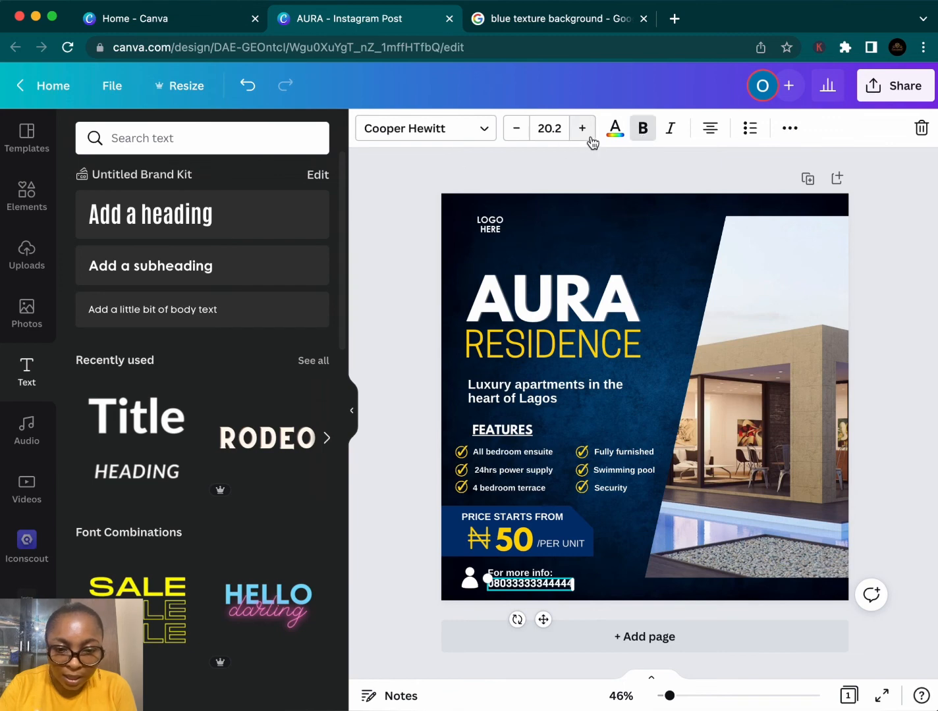
# Colour the phone number yellow and remove the bold from "For more info:" above it
pyautogui.click(615, 129)
pyautogui.click(188, 212)
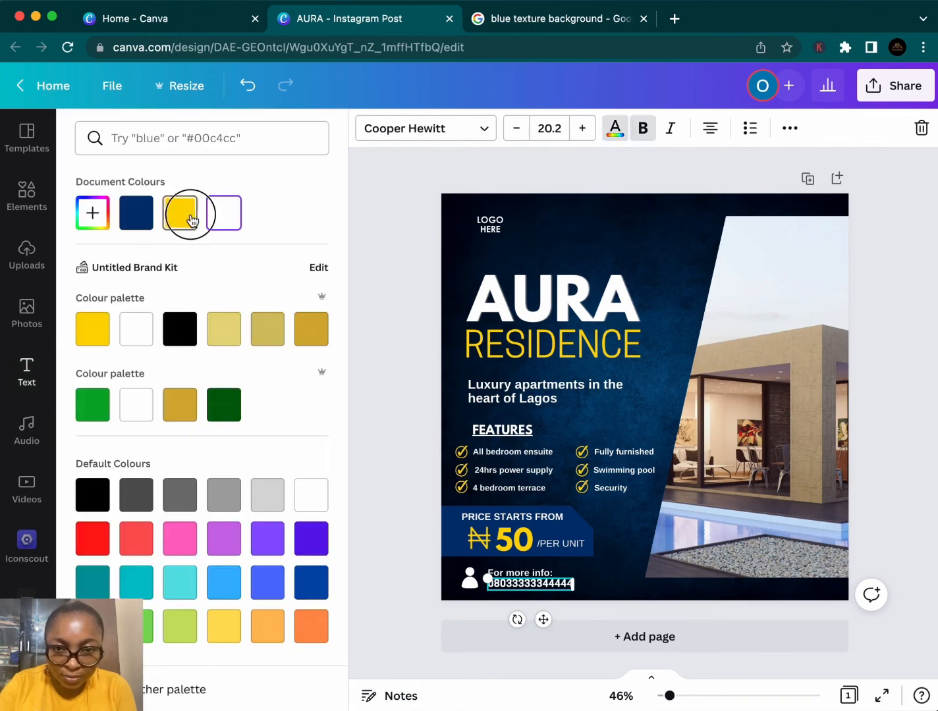
pyautogui.click(514, 573)
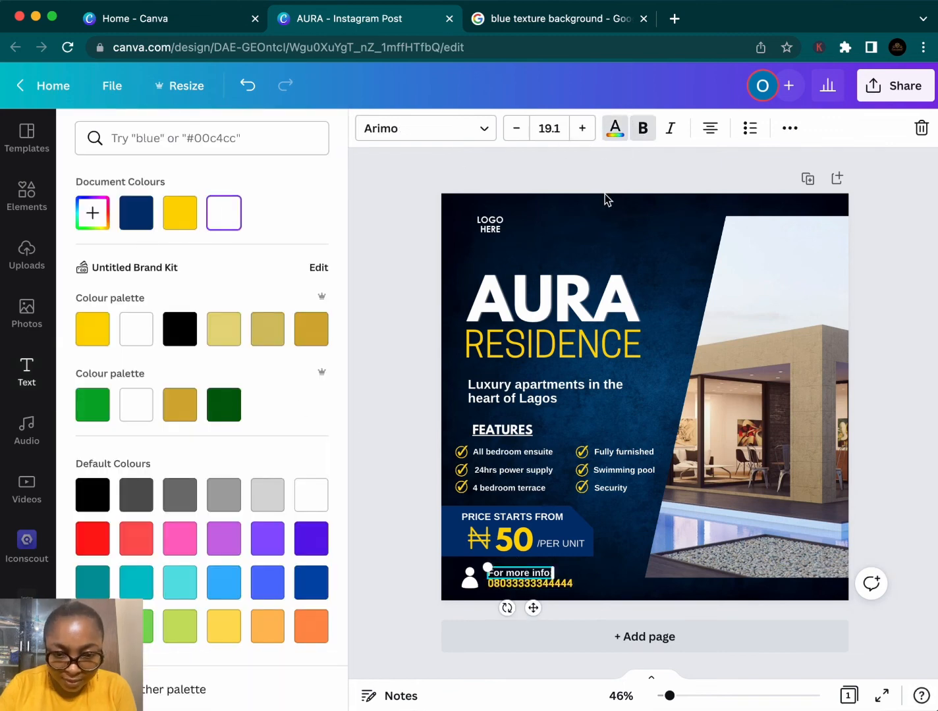
pyautogui.click(643, 130)
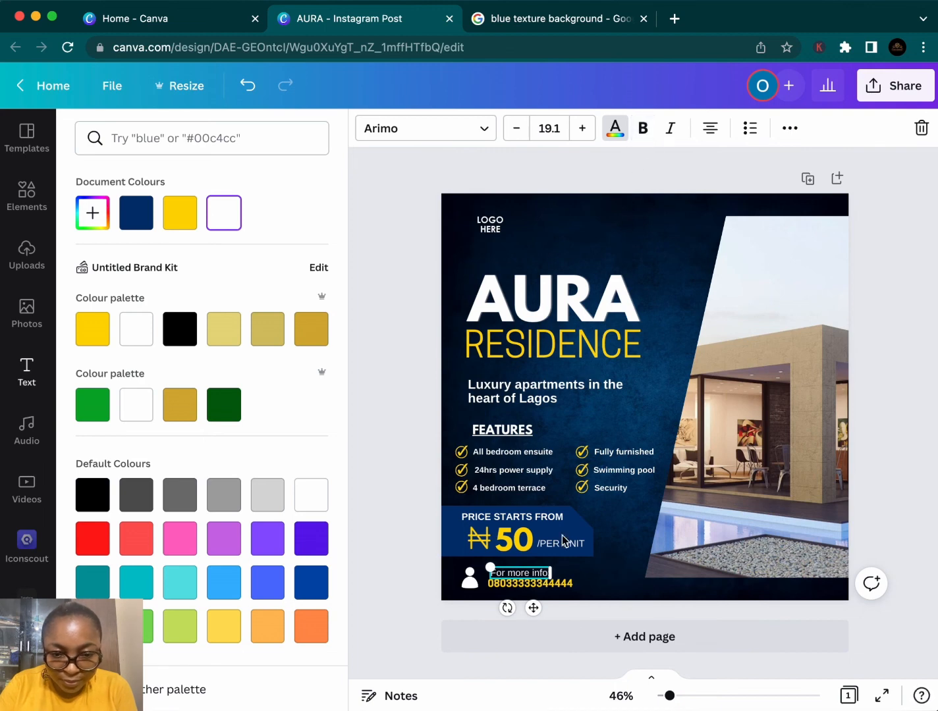
# Shift "For more info:" slightly left so it lines up with the start of the phone number
pyautogui.click(589, 584)
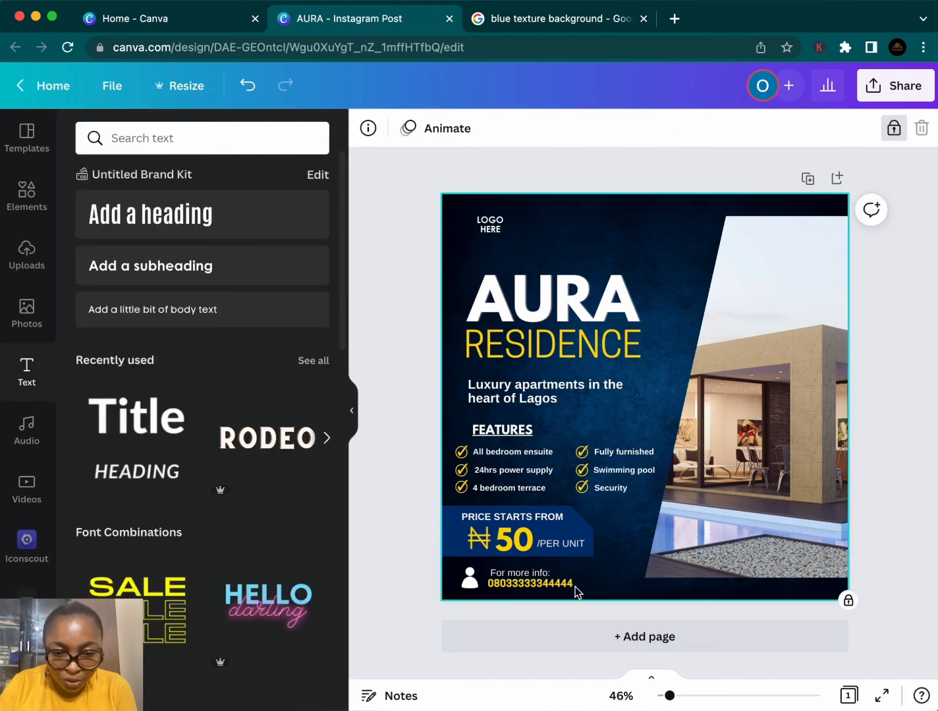
pyautogui.click(501, 577)
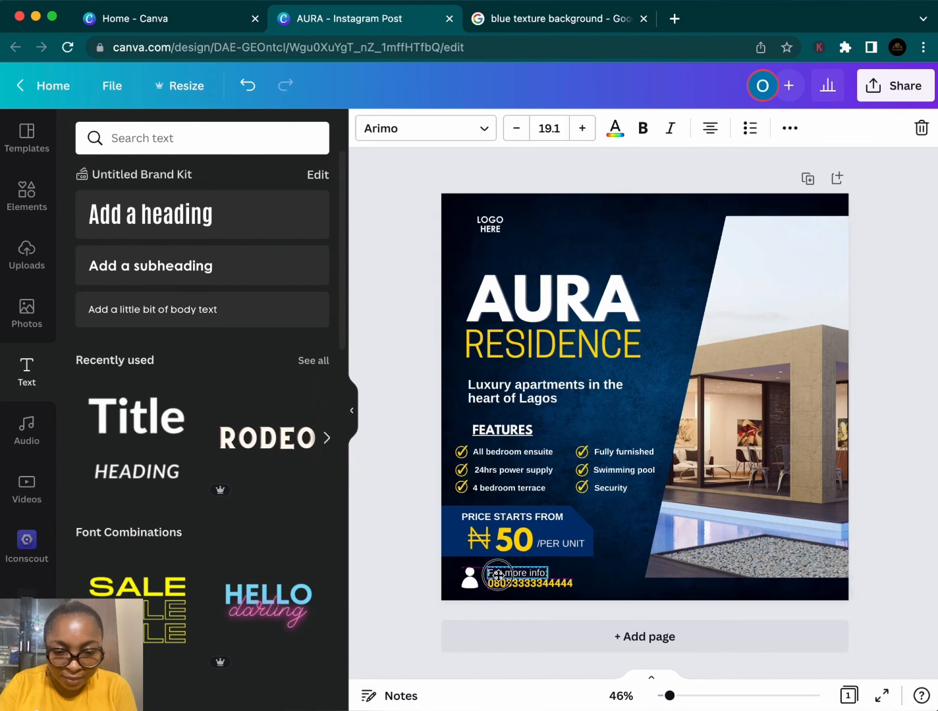
pyautogui.click(640, 591)
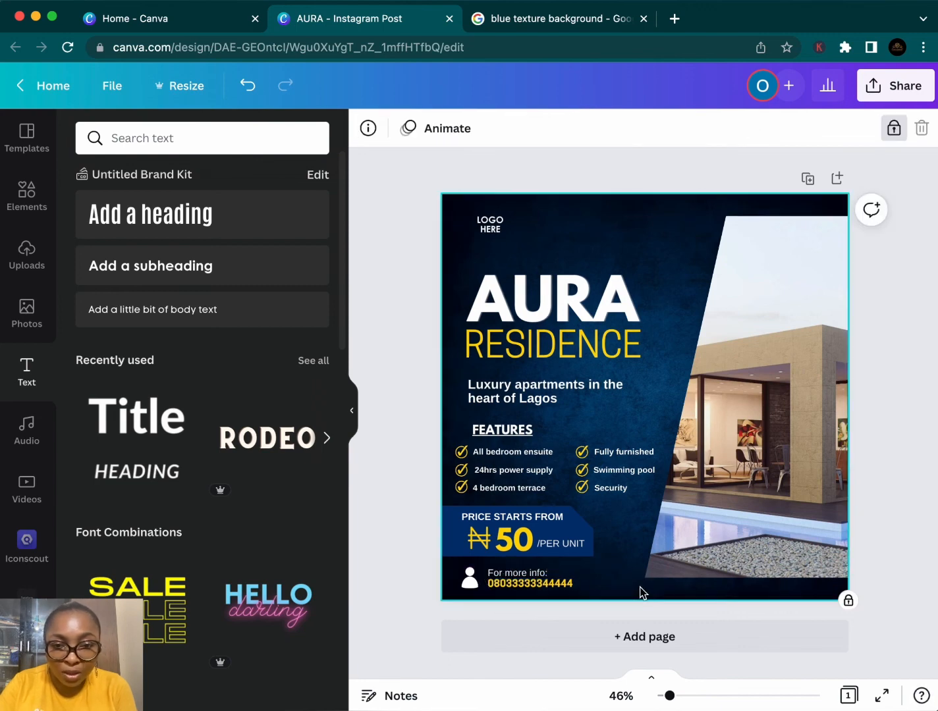
# Add the recently used slanted frame and place it over the upper part of the house photo, against the page's right edge
pyautogui.click(474, 585)
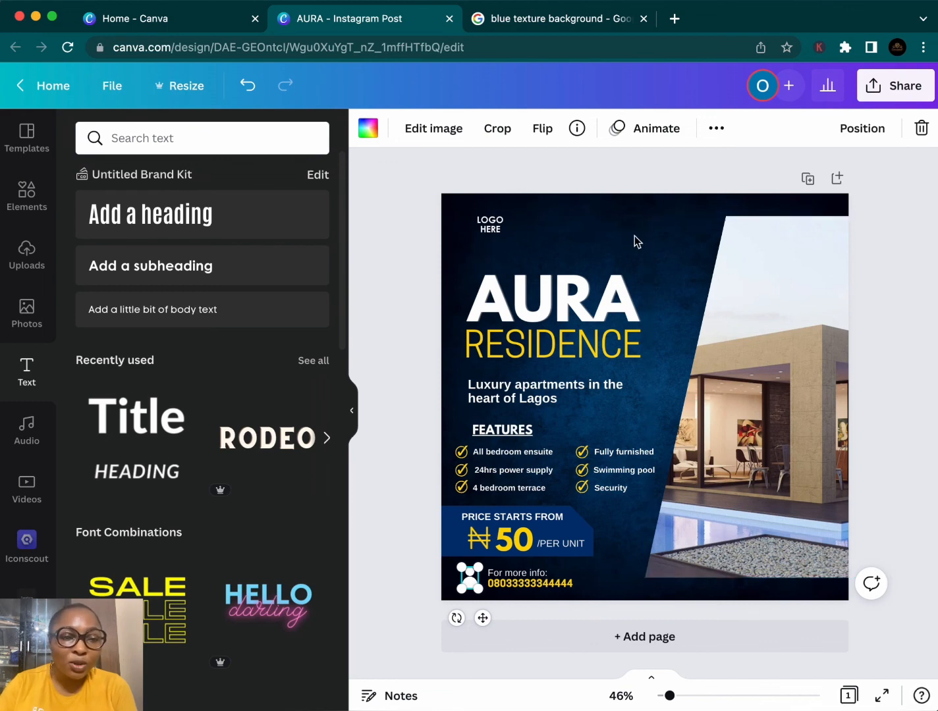
pyautogui.click(26, 197)
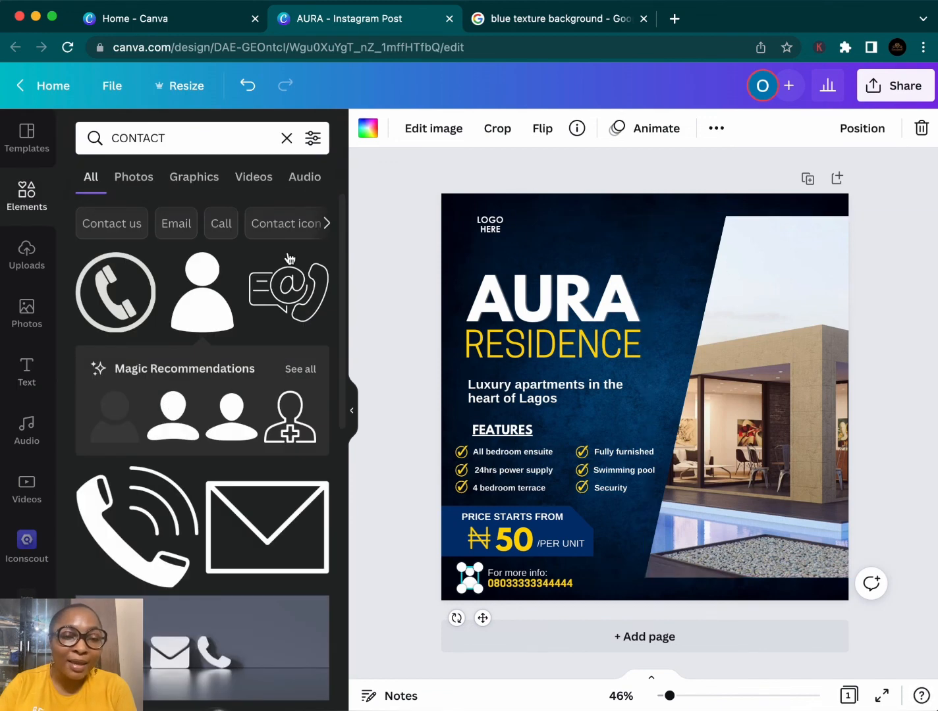
pyautogui.click(288, 138)
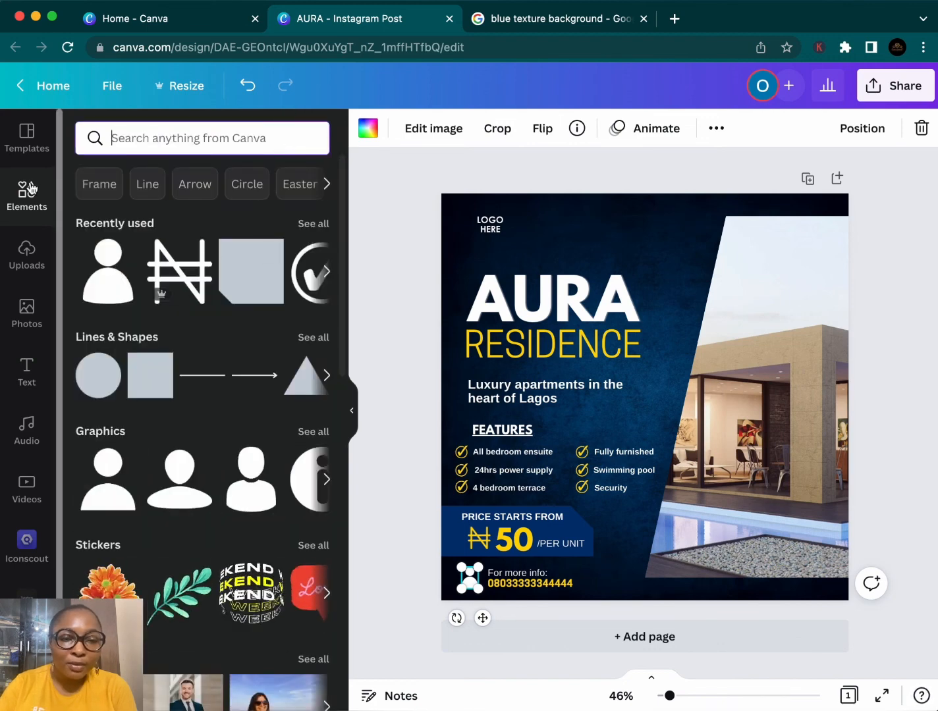
pyautogui.click(313, 223)
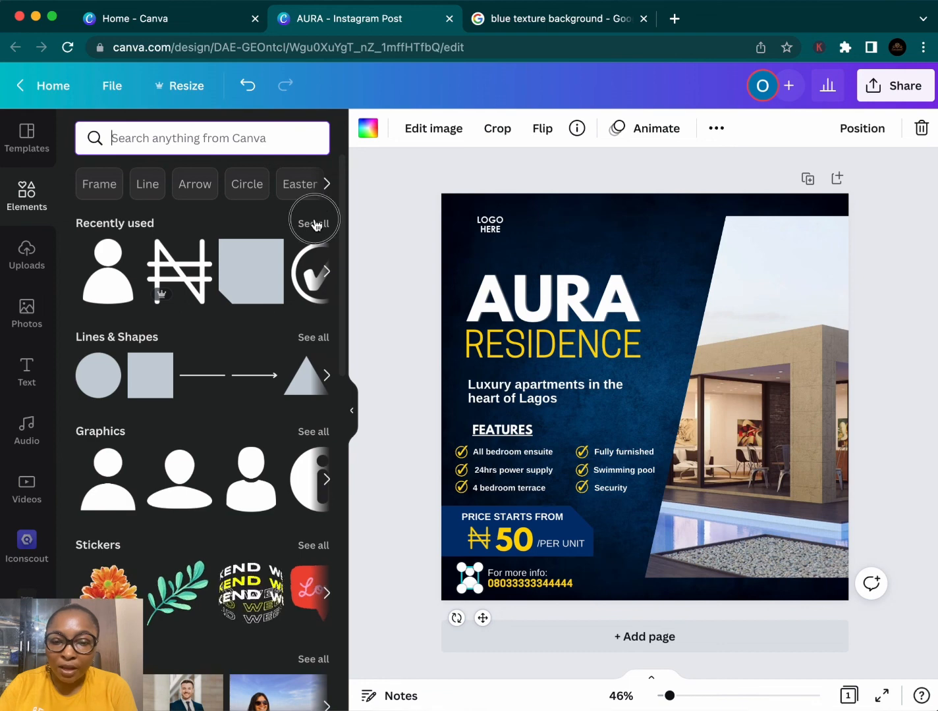
pyautogui.click(184, 286)
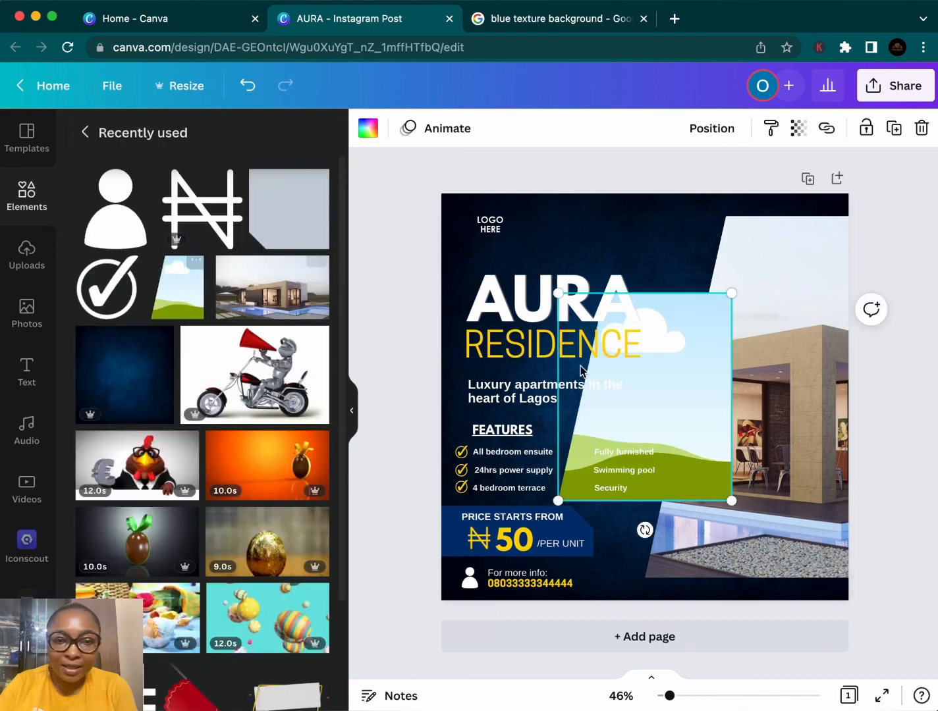
pyautogui.moveTo(697, 410); pyautogui.dragTo(811, 318)
# Fill the new slanted frame with the document's yellow and send it backwards behind the house photo
pyautogui.click(368, 128)
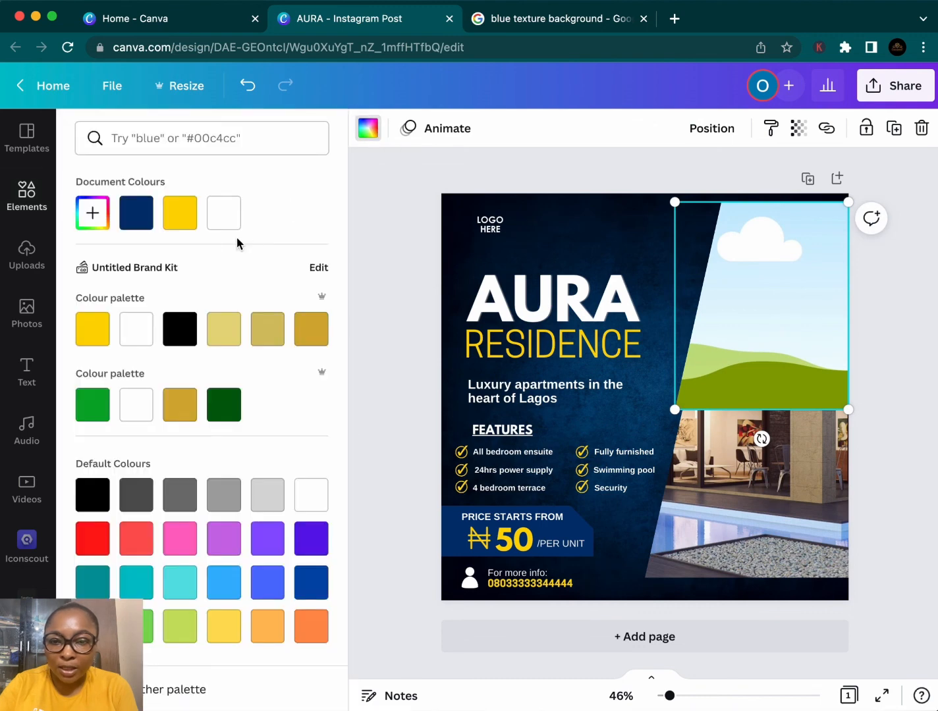
pyautogui.click(183, 215)
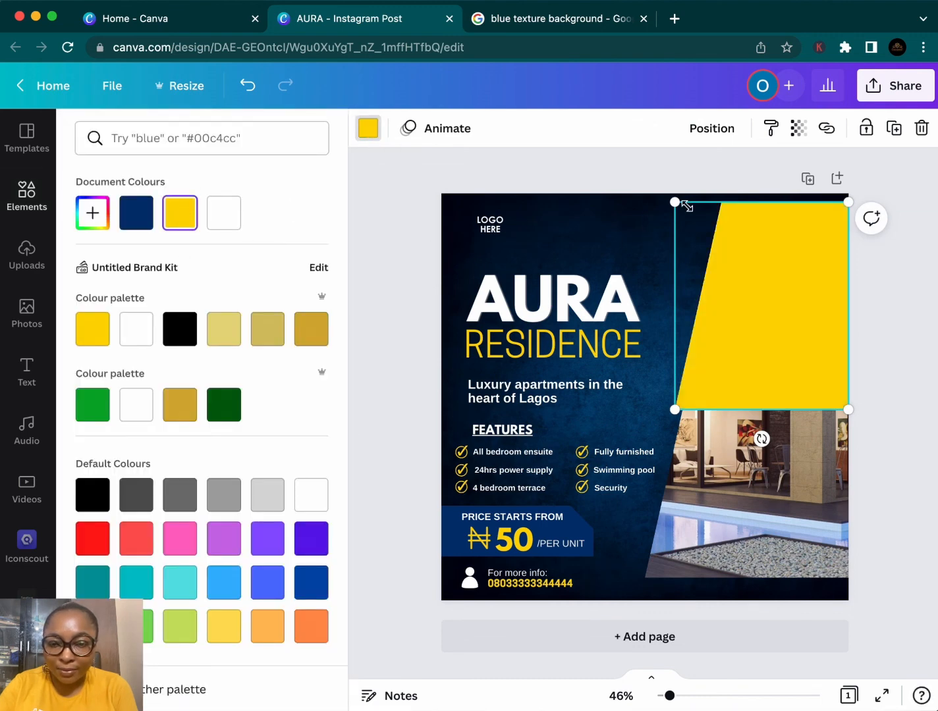
pyautogui.click(708, 132)
pyautogui.click(689, 184)
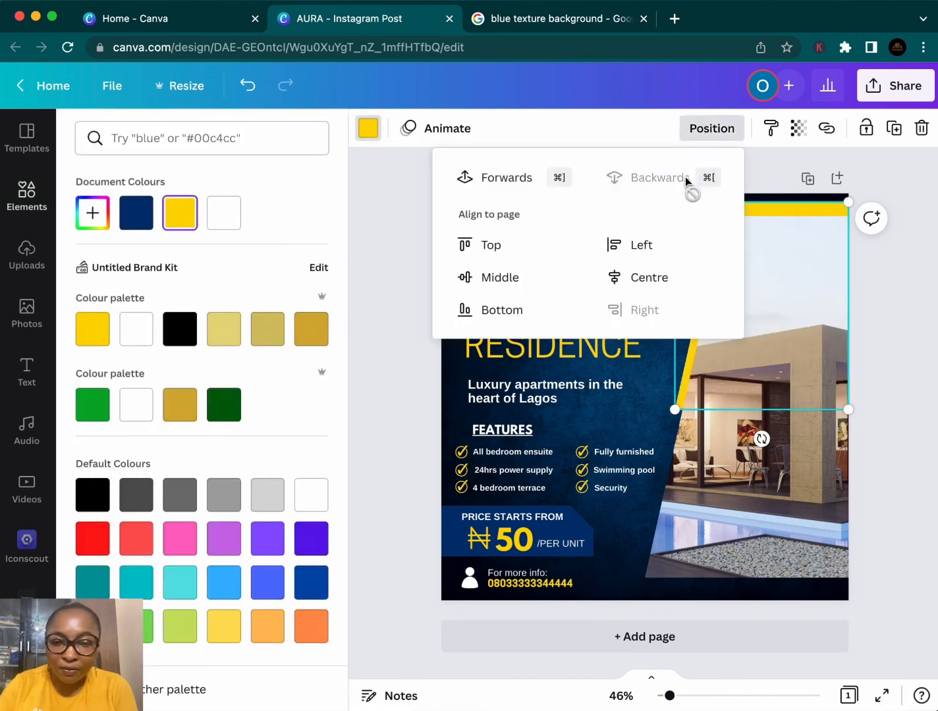
# Shrink and reposition the yellow shape so it forms a thin border along the photo's top and slanted side
pyautogui.click(803, 215)
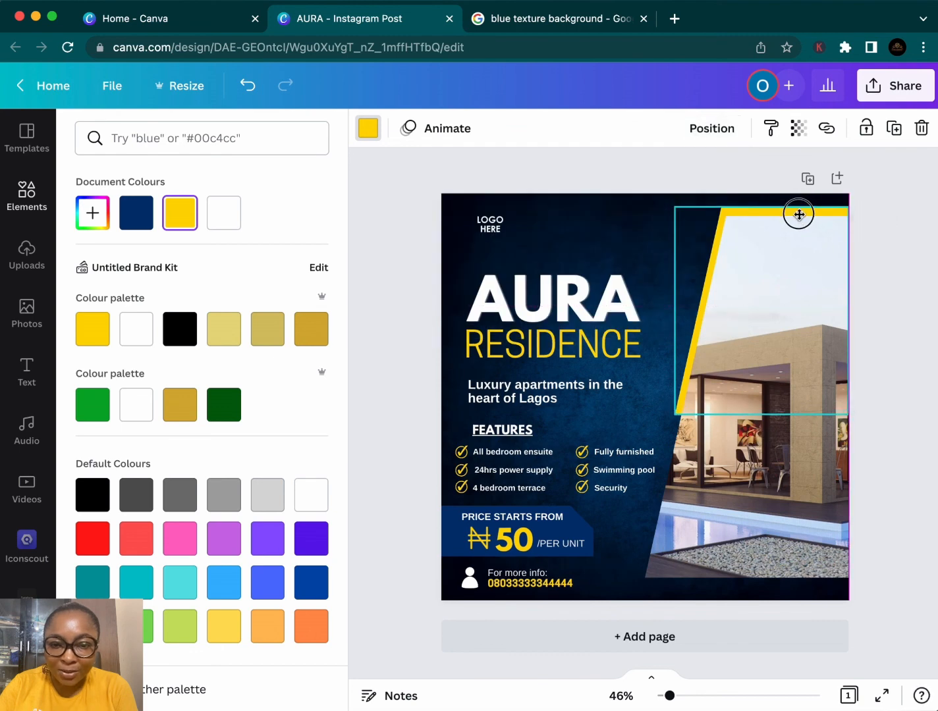
pyautogui.moveTo(799, 215); pyautogui.dragTo(795, 213)
pyautogui.click(933, 304)
pyautogui.click(925, 300)
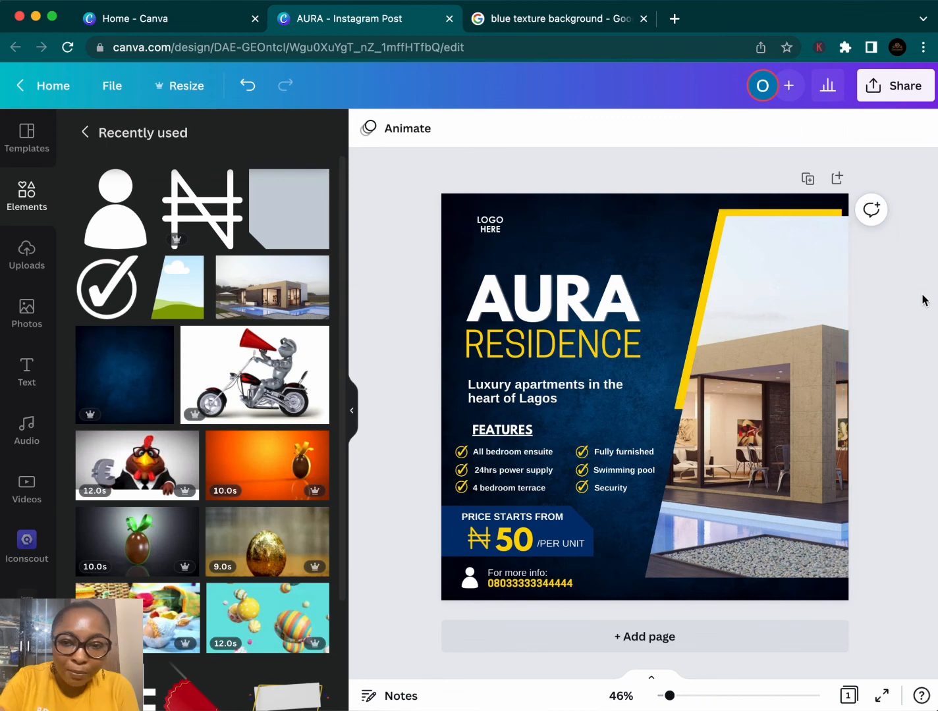
# Duplicate the yellow shape, move the copy to the photo's lower edge and send it backwards behind the photo
pyautogui.click(763, 212)
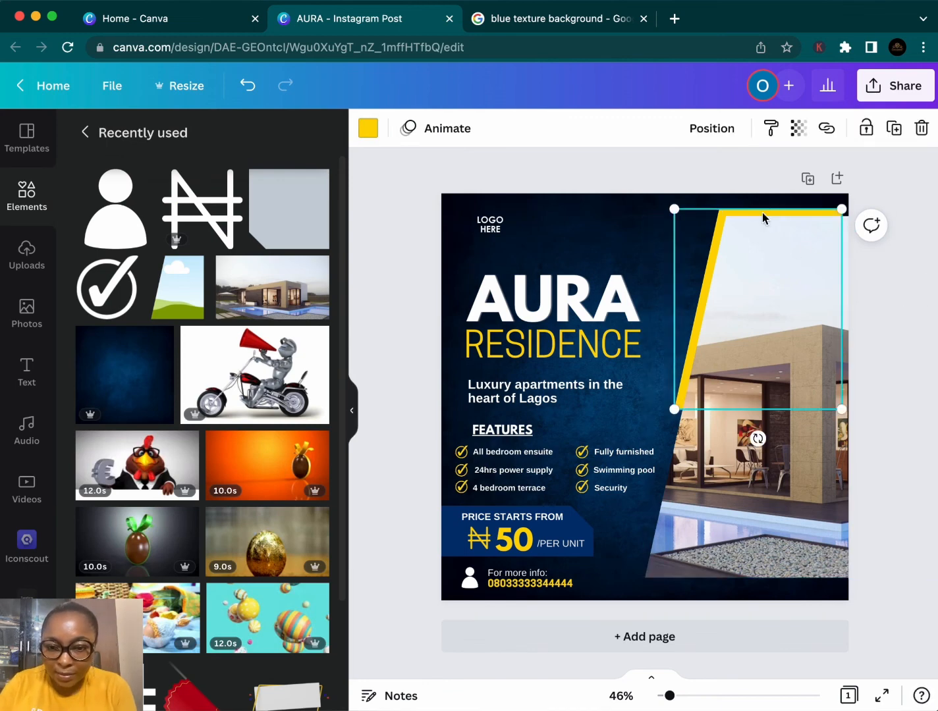
pyautogui.press('super+d')
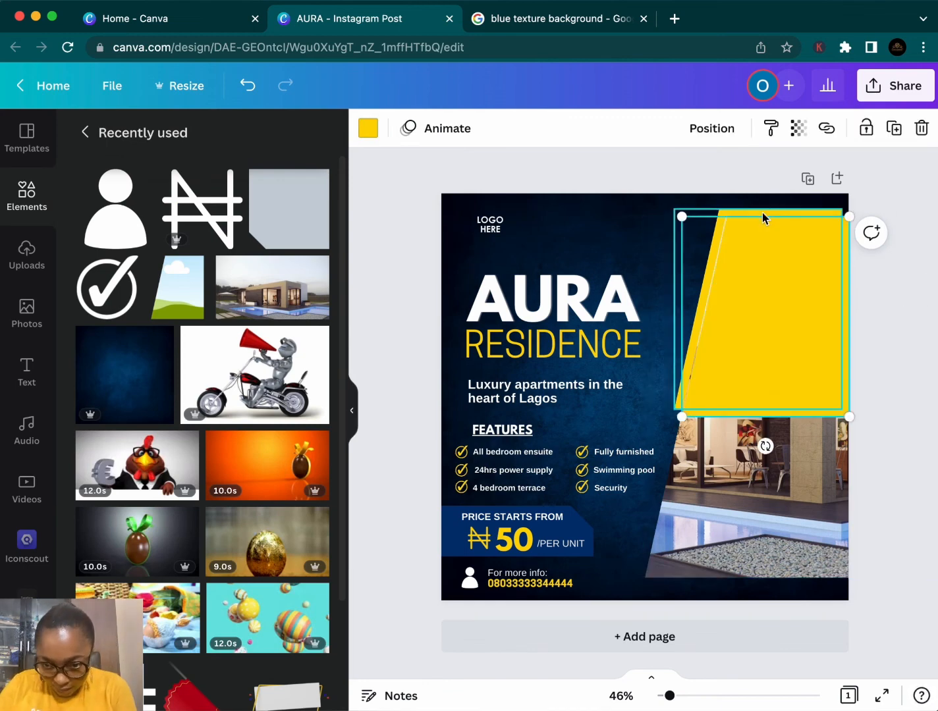
pyautogui.moveTo(762, 211); pyautogui.dragTo(761, 403)
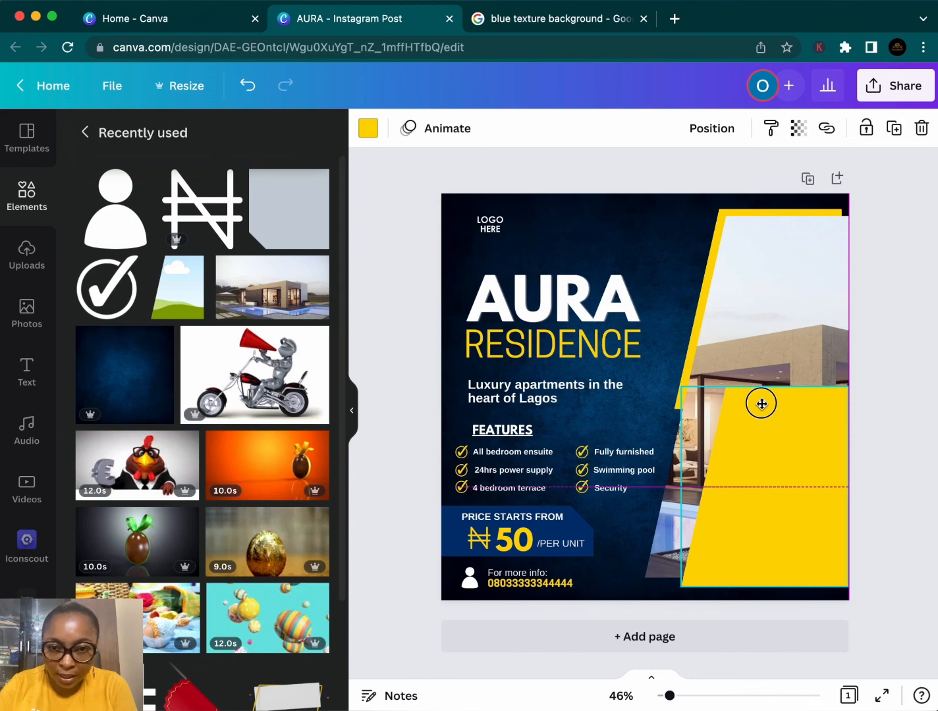
pyautogui.moveTo(761, 404); pyautogui.dragTo(762, 401)
pyautogui.click(703, 129)
pyautogui.click(684, 179)
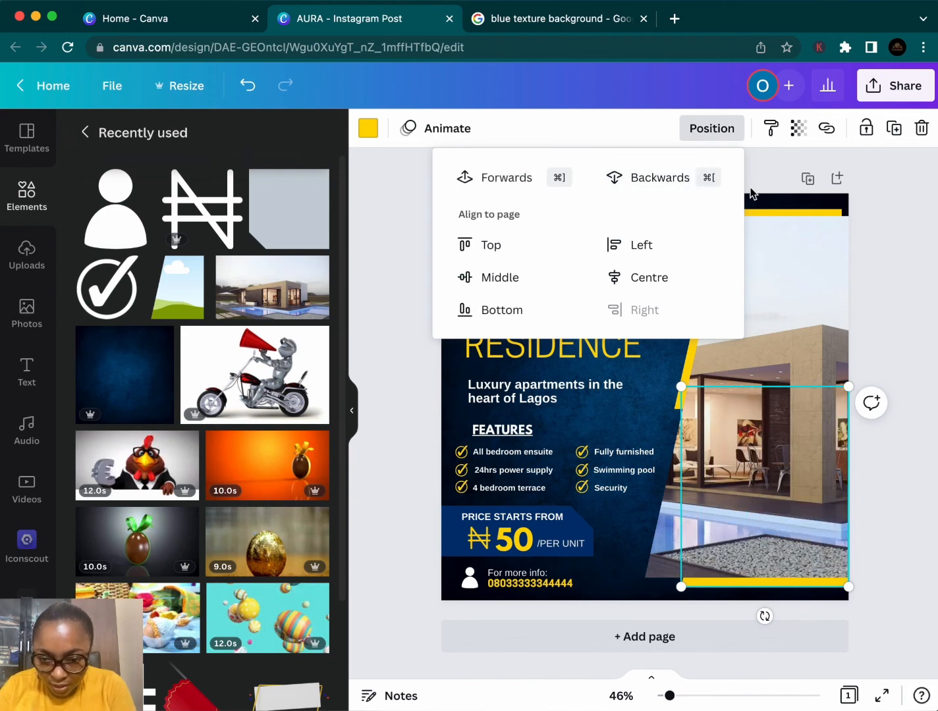
# Nudge the photo and upper yellow shape slightly left, and move the lower yellow shape slightly up
pyautogui.click(775, 437)
pyautogui.moveTo(772, 440); pyautogui.dragTo(769, 432)
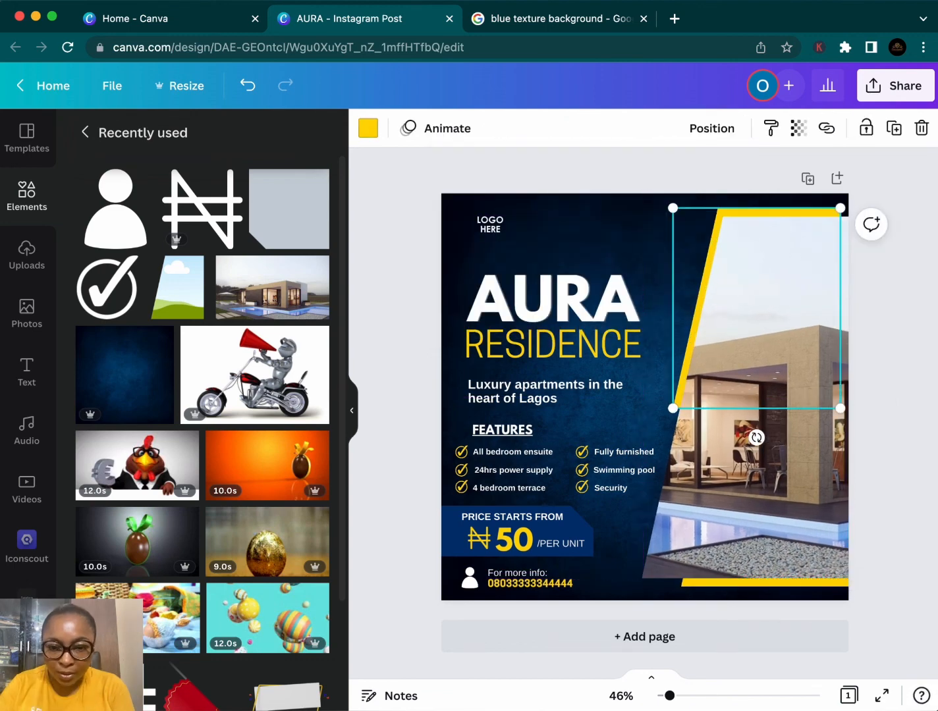
pyautogui.click(794, 587)
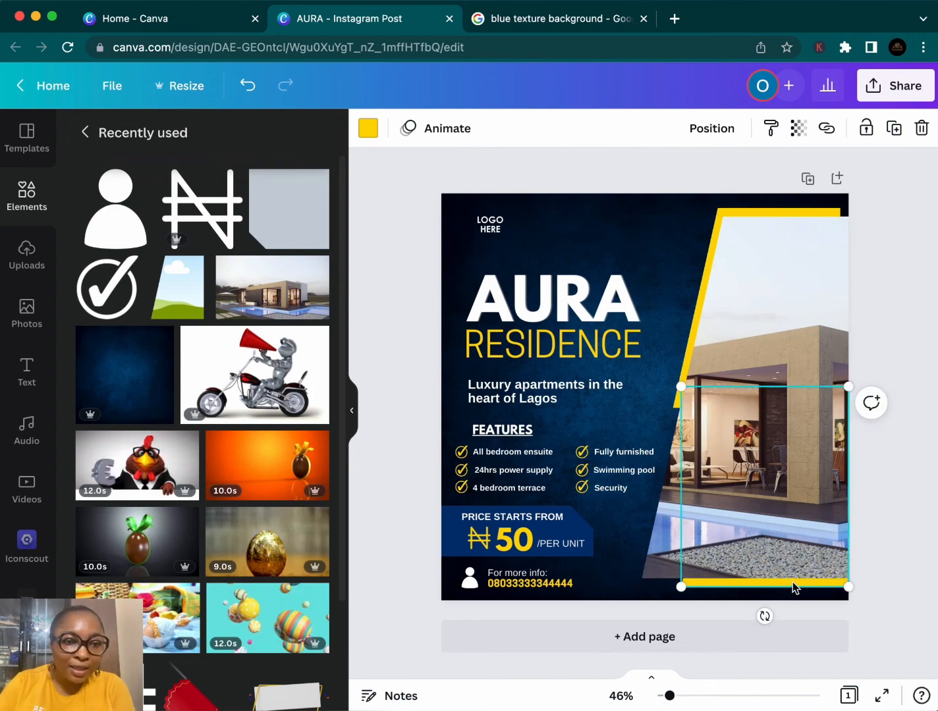
pyautogui.press('Up')
pyautogui.press('Up')
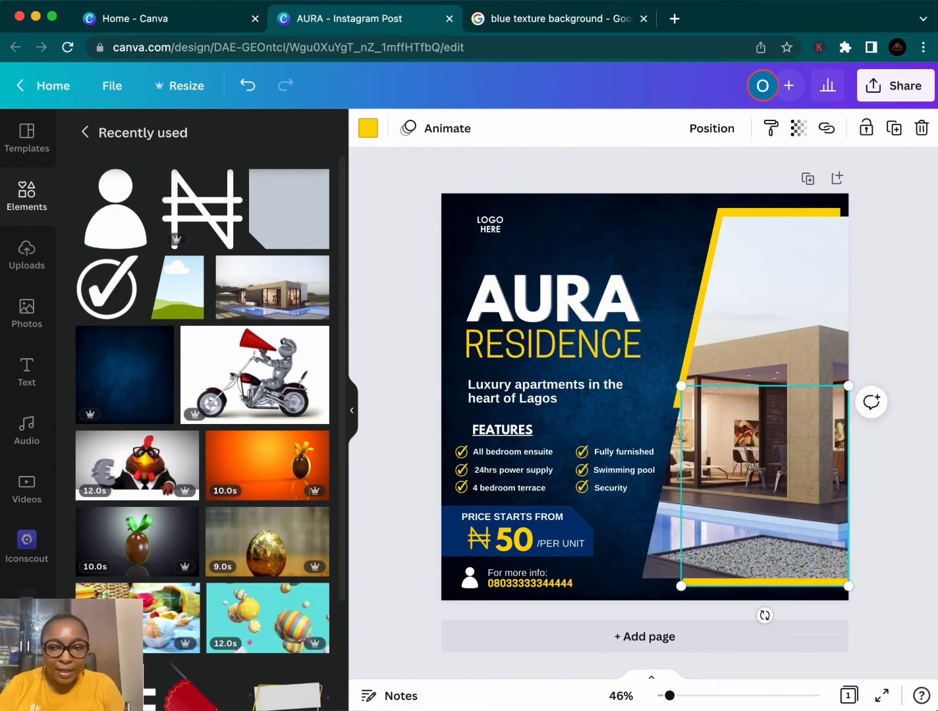
# Search the elements for "ribbon" and add the gold bow ribbon to the flyer
pyautogui.scroll(-5, 218, 288)
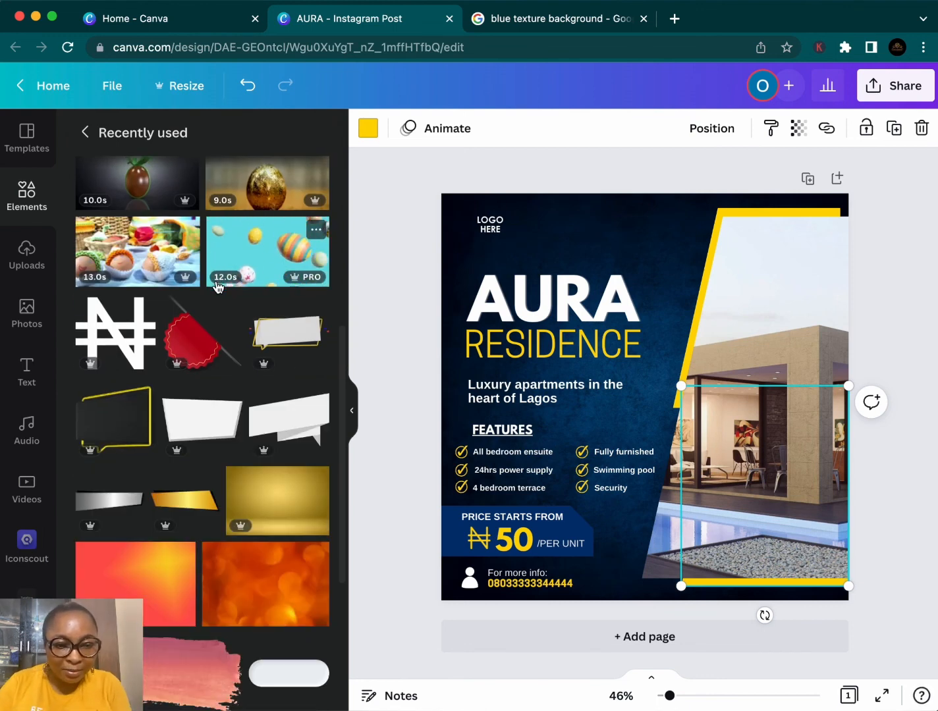
pyautogui.click(142, 135)
pyautogui.write('r')
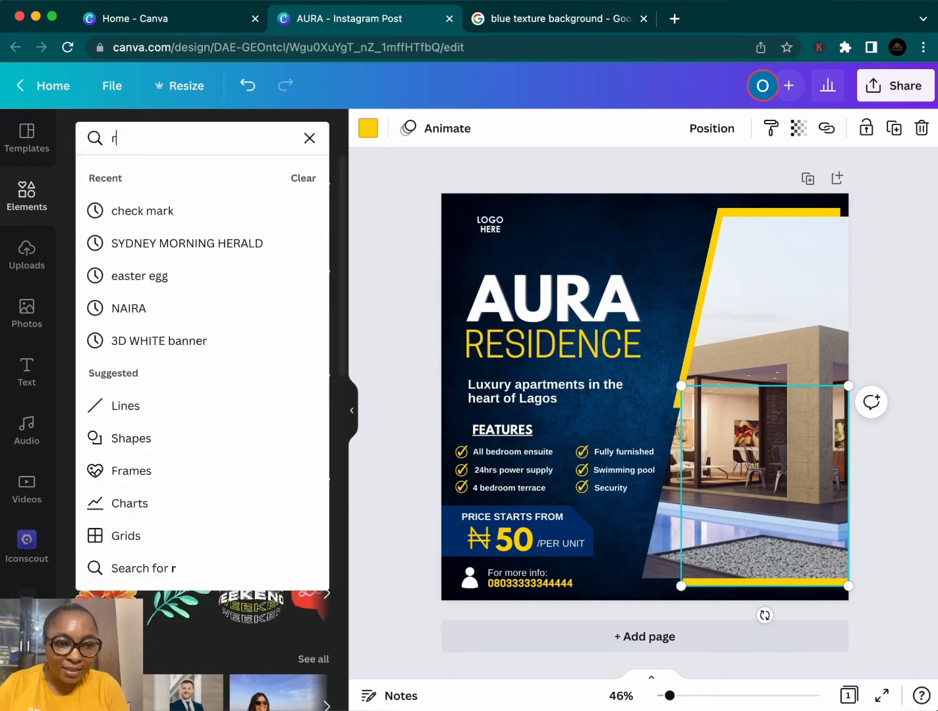
pyautogui.write('ibbon')
pyautogui.press('Return')
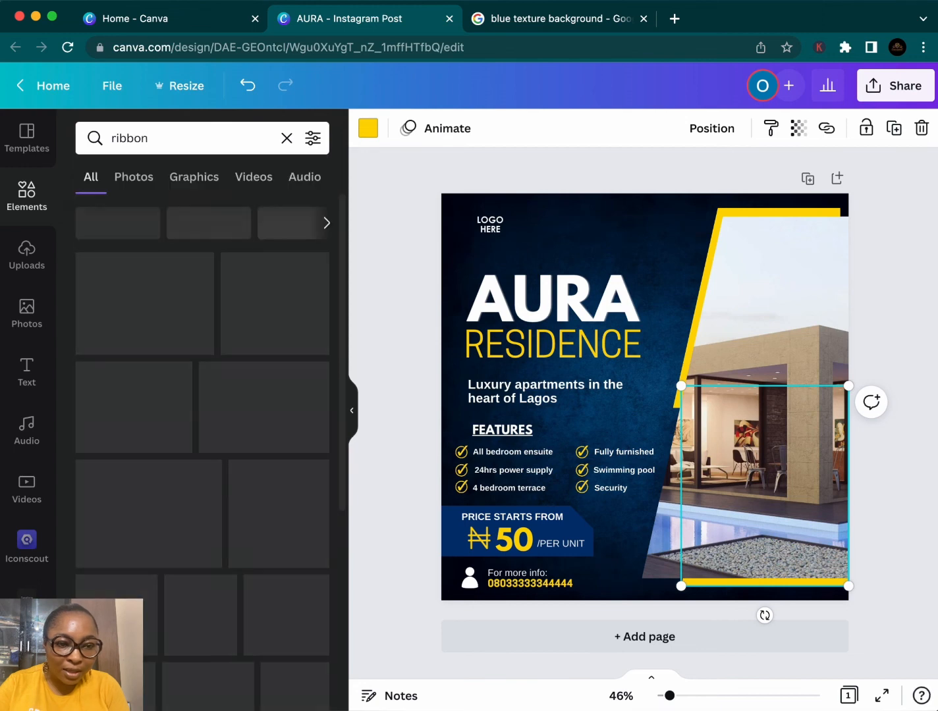
pyautogui.scroll(-4, 244, 481)
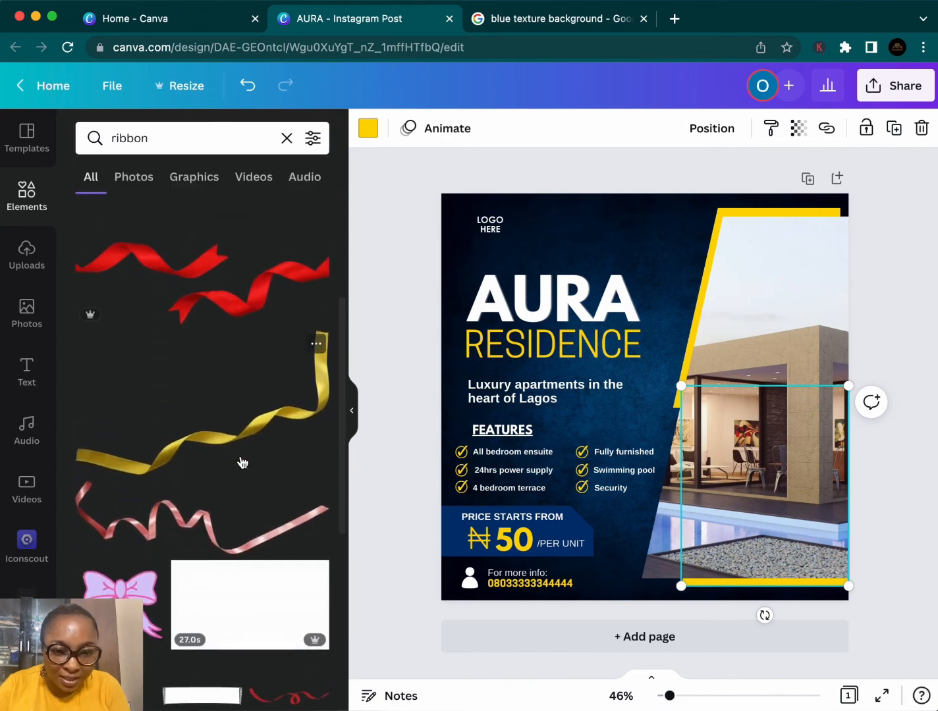
pyautogui.scroll(2, 243, 463)
pyautogui.scroll(-6, 242, 463)
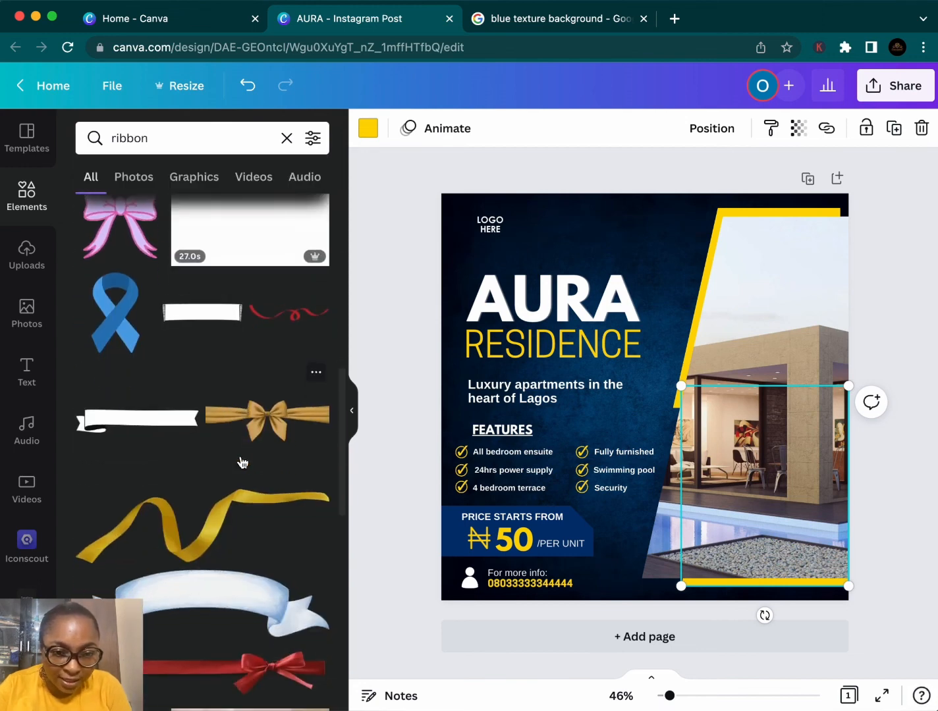
pyautogui.click(271, 419)
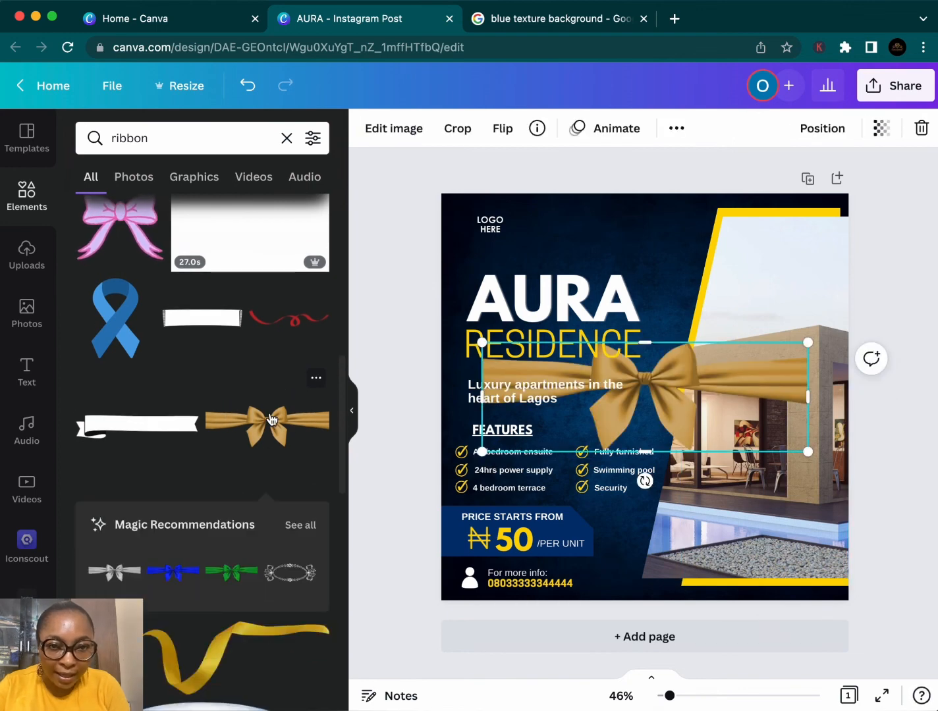
pyautogui.click(316, 377)
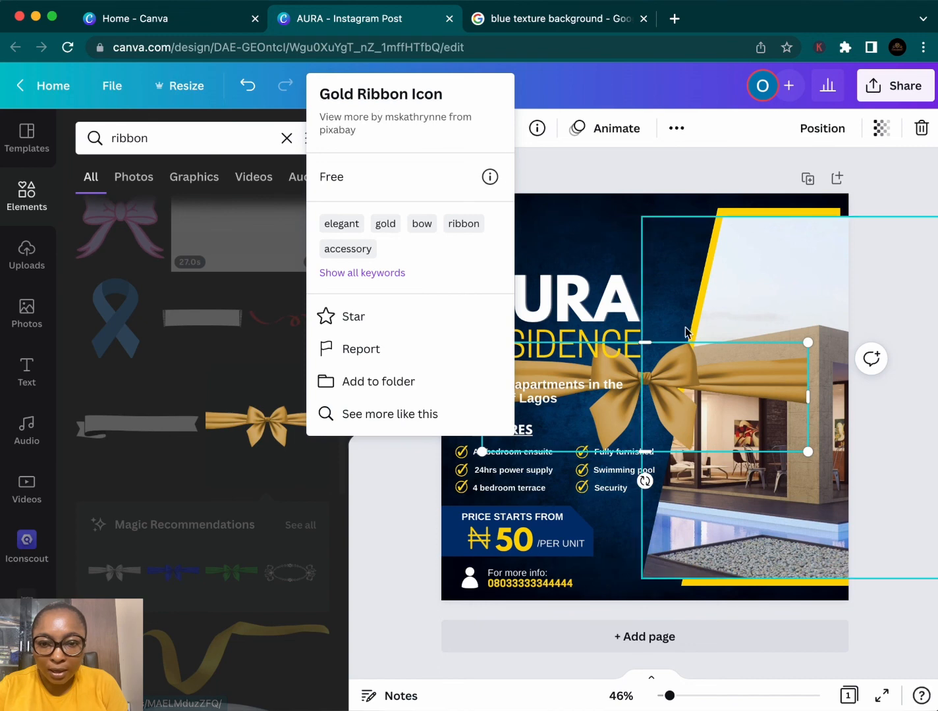
# Rotate the gold bow ribbon diagonally, shrink it and place it across the photo's upper-right corner
pyautogui.moveTo(673, 395); pyautogui.dragTo(752, 291)
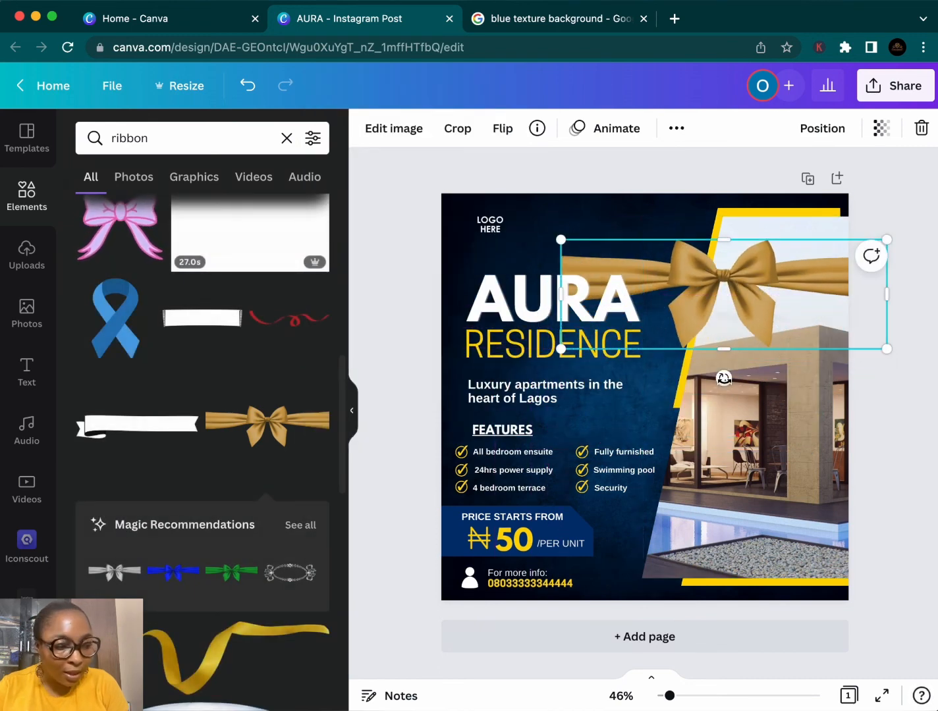
pyautogui.moveTo(725, 378); pyautogui.dragTo(649, 334)
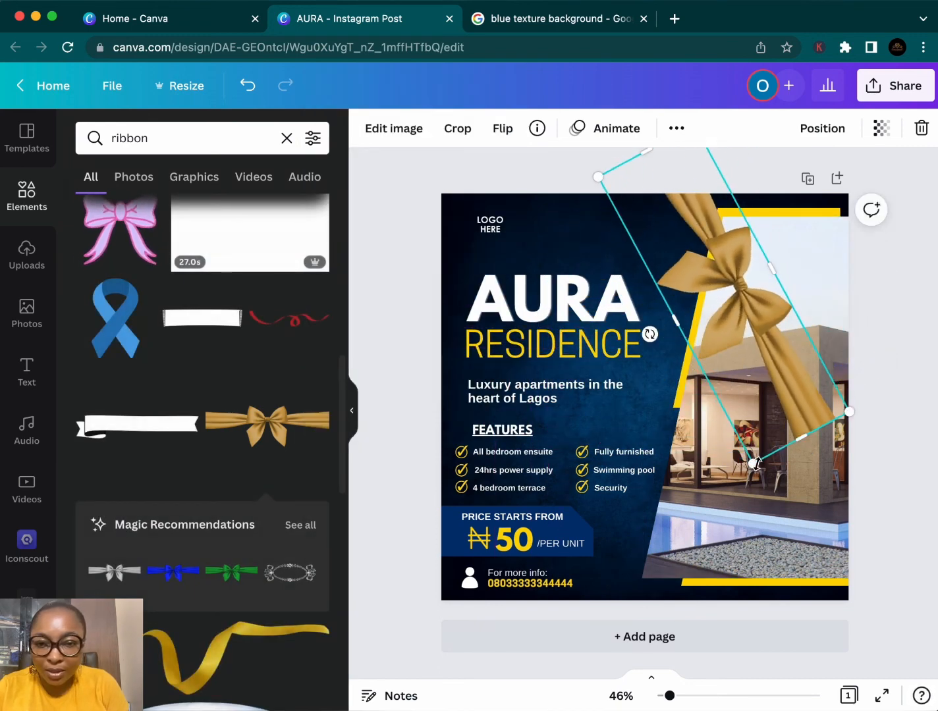
pyautogui.moveTo(755, 464); pyautogui.dragTo(725, 267)
pyautogui.moveTo(713, 217); pyautogui.dragTo(832, 235)
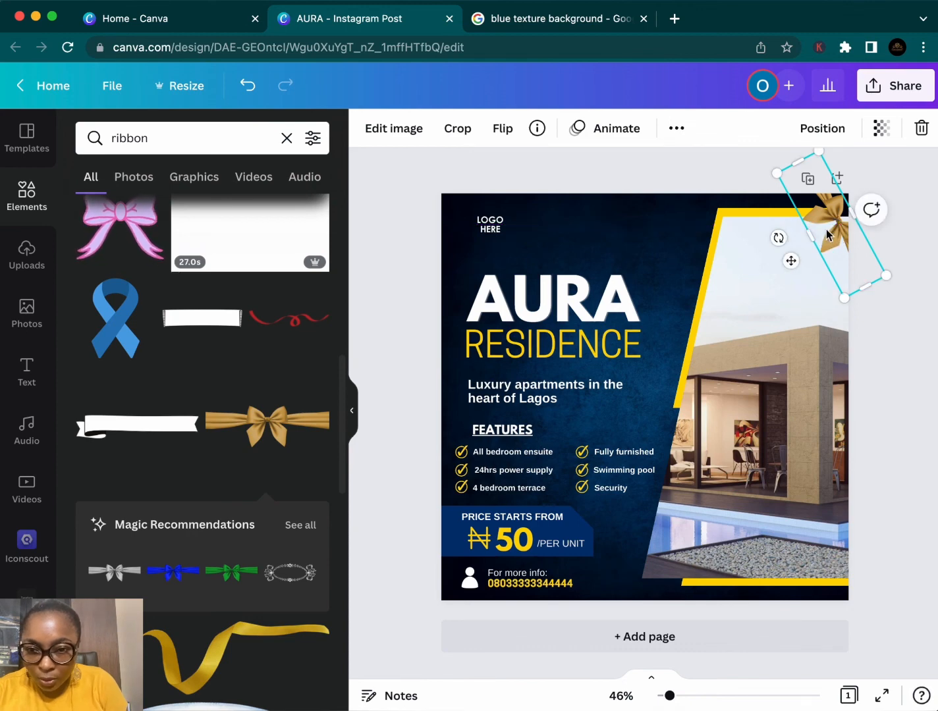
pyautogui.click(740, 210)
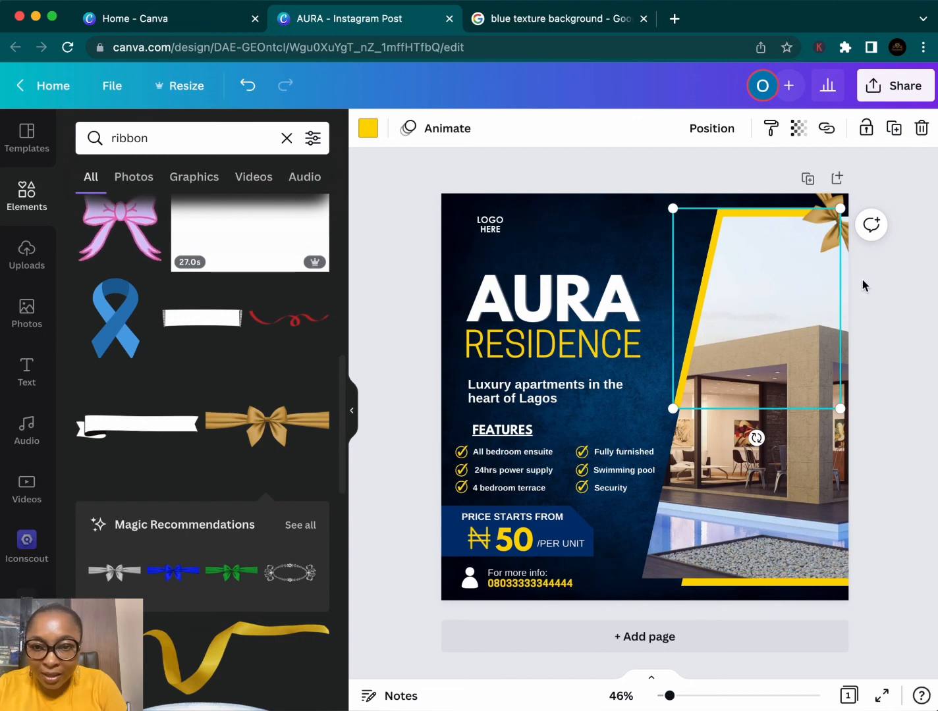
pyautogui.click(901, 303)
pyautogui.click(824, 224)
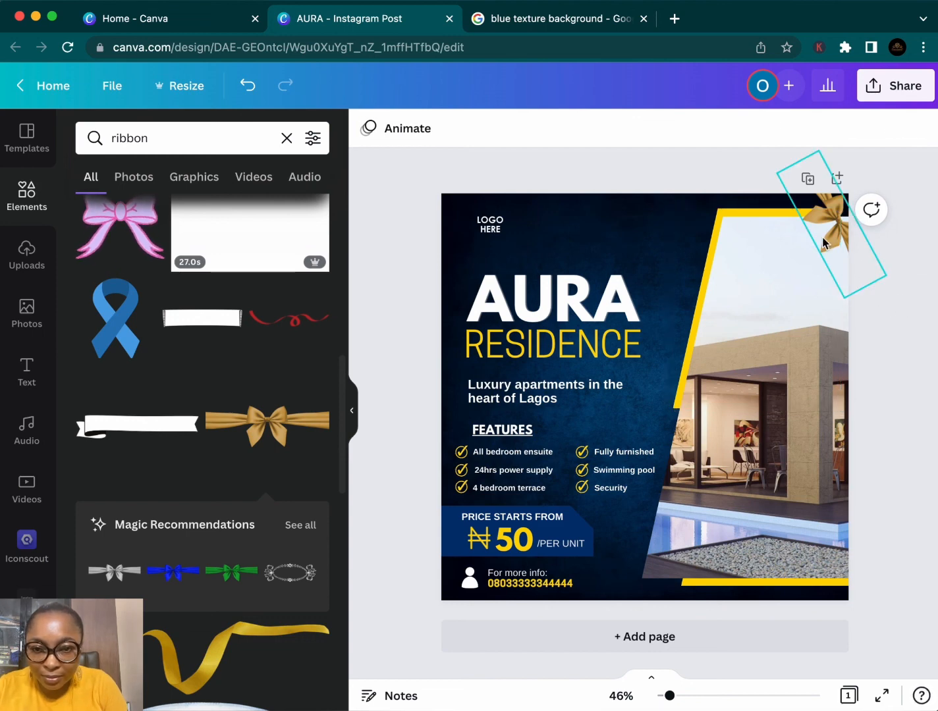
# Rotate the gold bow ribbon across the photo's upper-right corner to 46°
pyautogui.moveTo(779, 238); pyautogui.dragTo(785, 253)
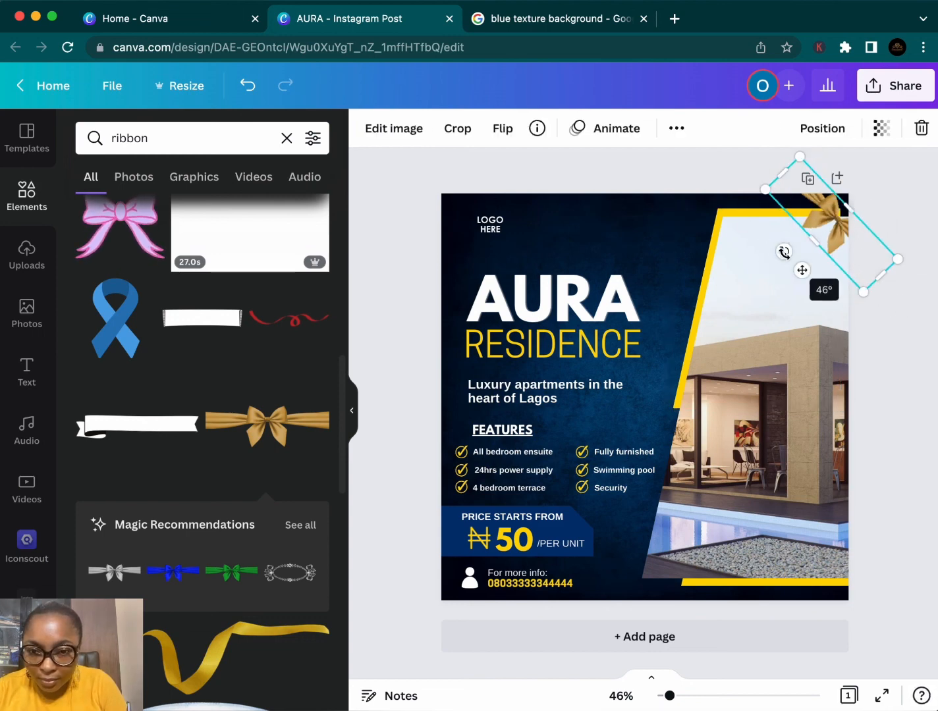
# Nudge the upper yellow shape behind the photo slightly left and down to even out its visible border
pyautogui.click(736, 218)
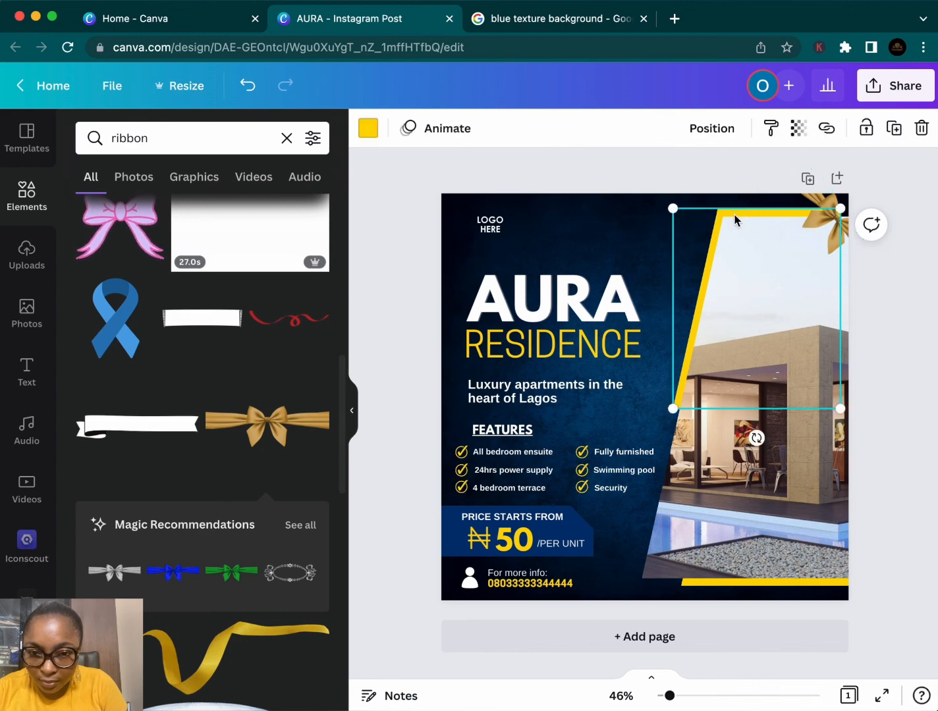
pyautogui.press('Left')
pyautogui.press('Left')
pyautogui.press('Left')
pyautogui.press('Left')
pyautogui.press('Left')
pyautogui.press('Left')
pyautogui.press('Left')
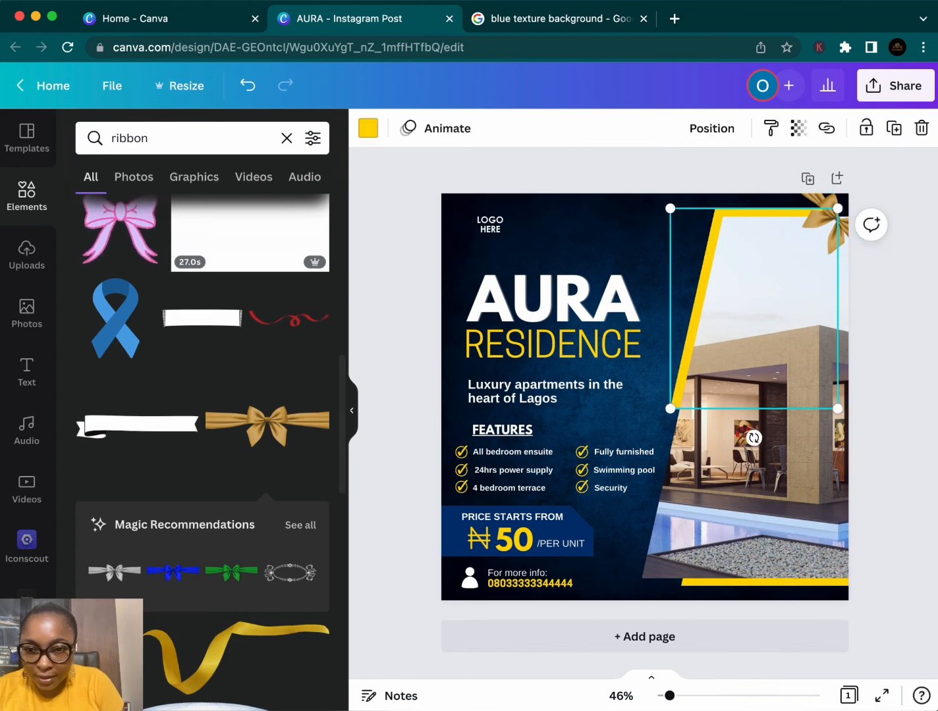
pyautogui.press('Down')
pyautogui.press('Down')
pyautogui.press('Down')
pyautogui.press('Right')
pyautogui.press('Right')
pyautogui.press('Right')
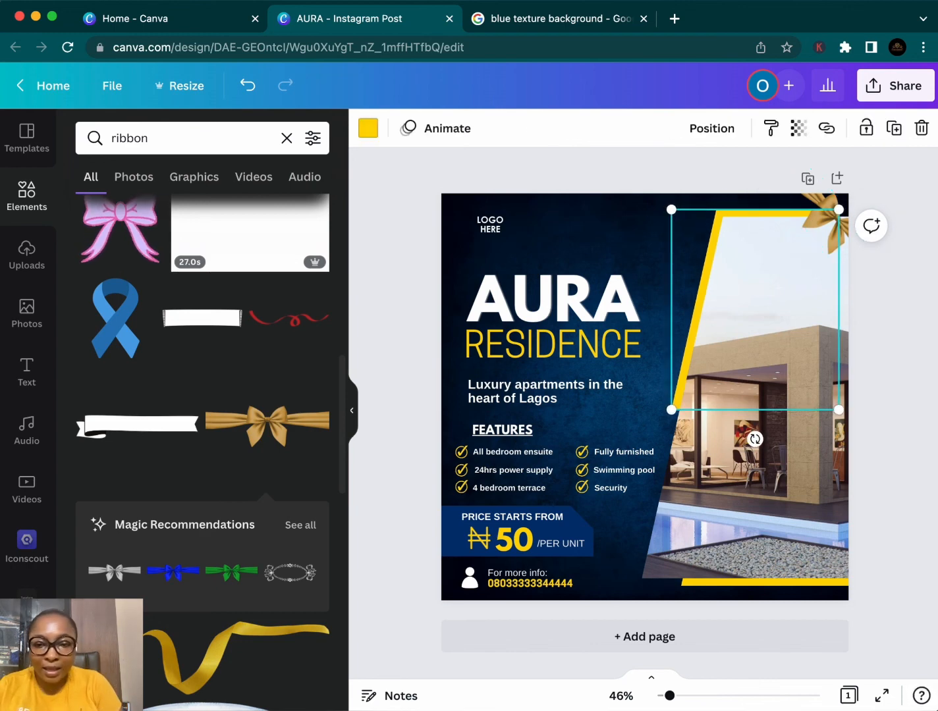
pyautogui.press('Right')
pyautogui.click(930, 328)
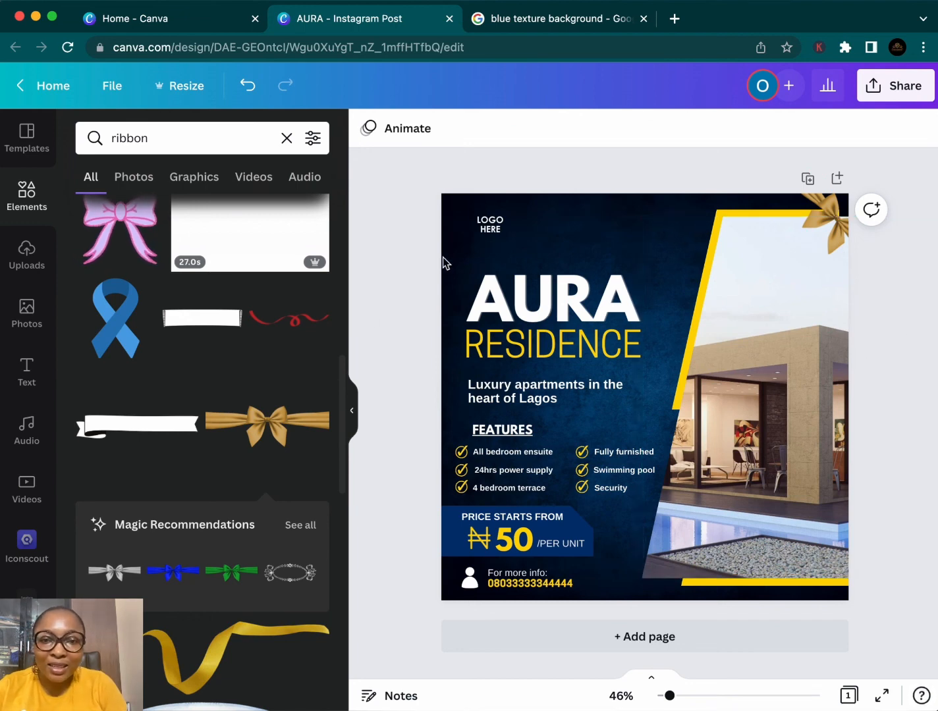
# Left-align the "LOGO HERE" text above the AURA title
pyautogui.click(490, 231)
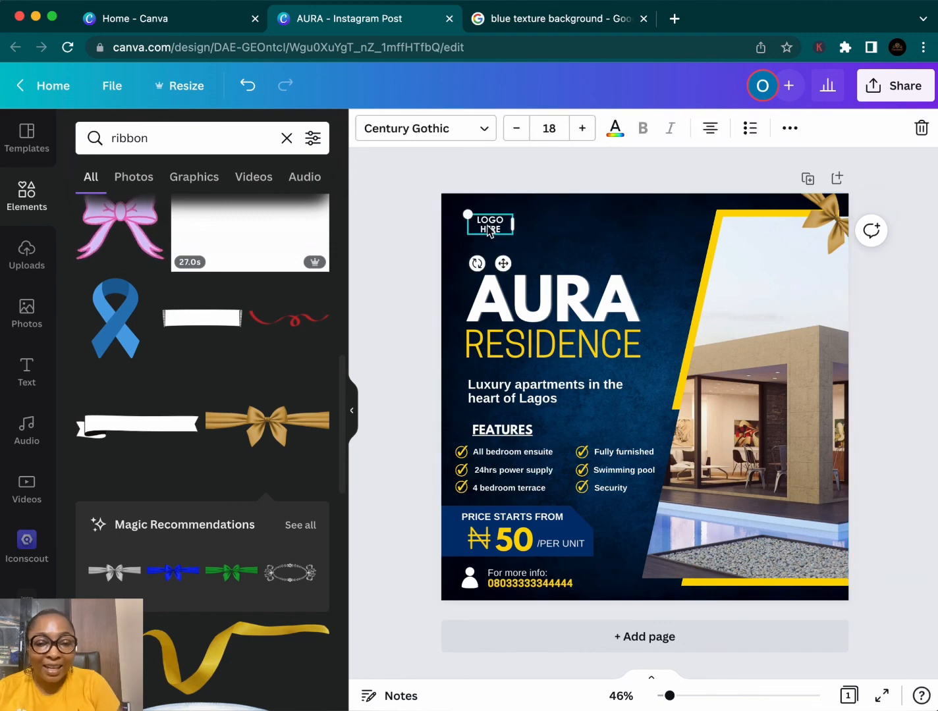
pyautogui.click(708, 128)
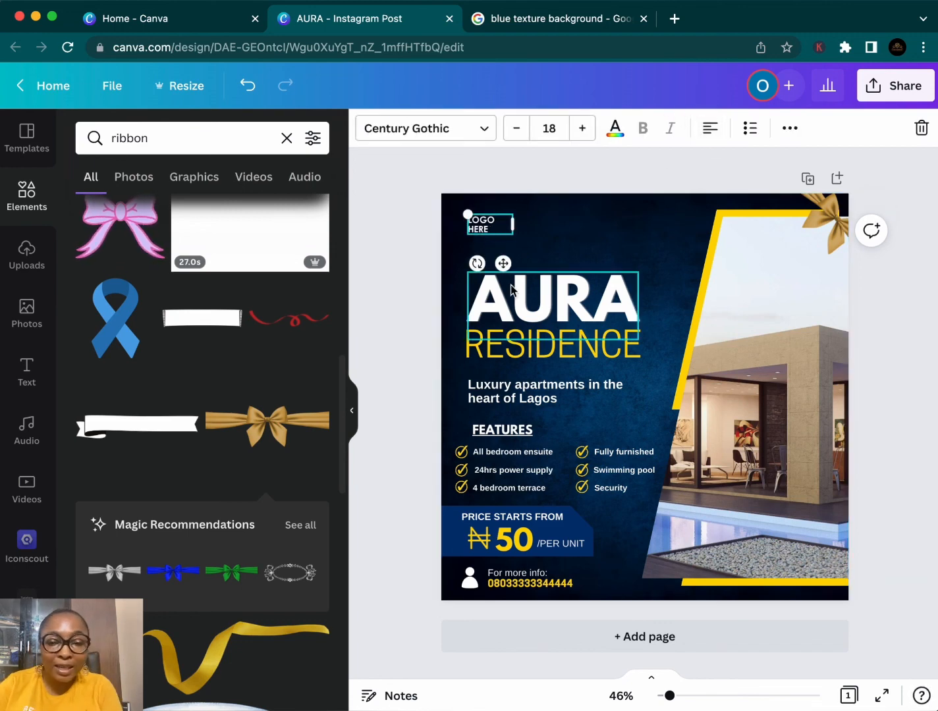
pyautogui.click(421, 251)
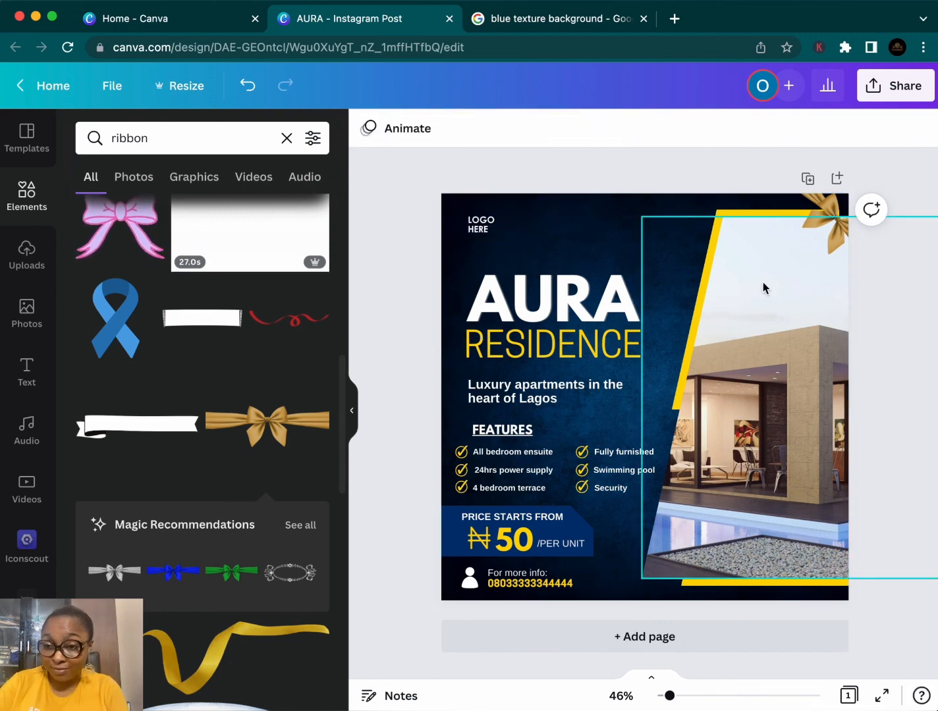